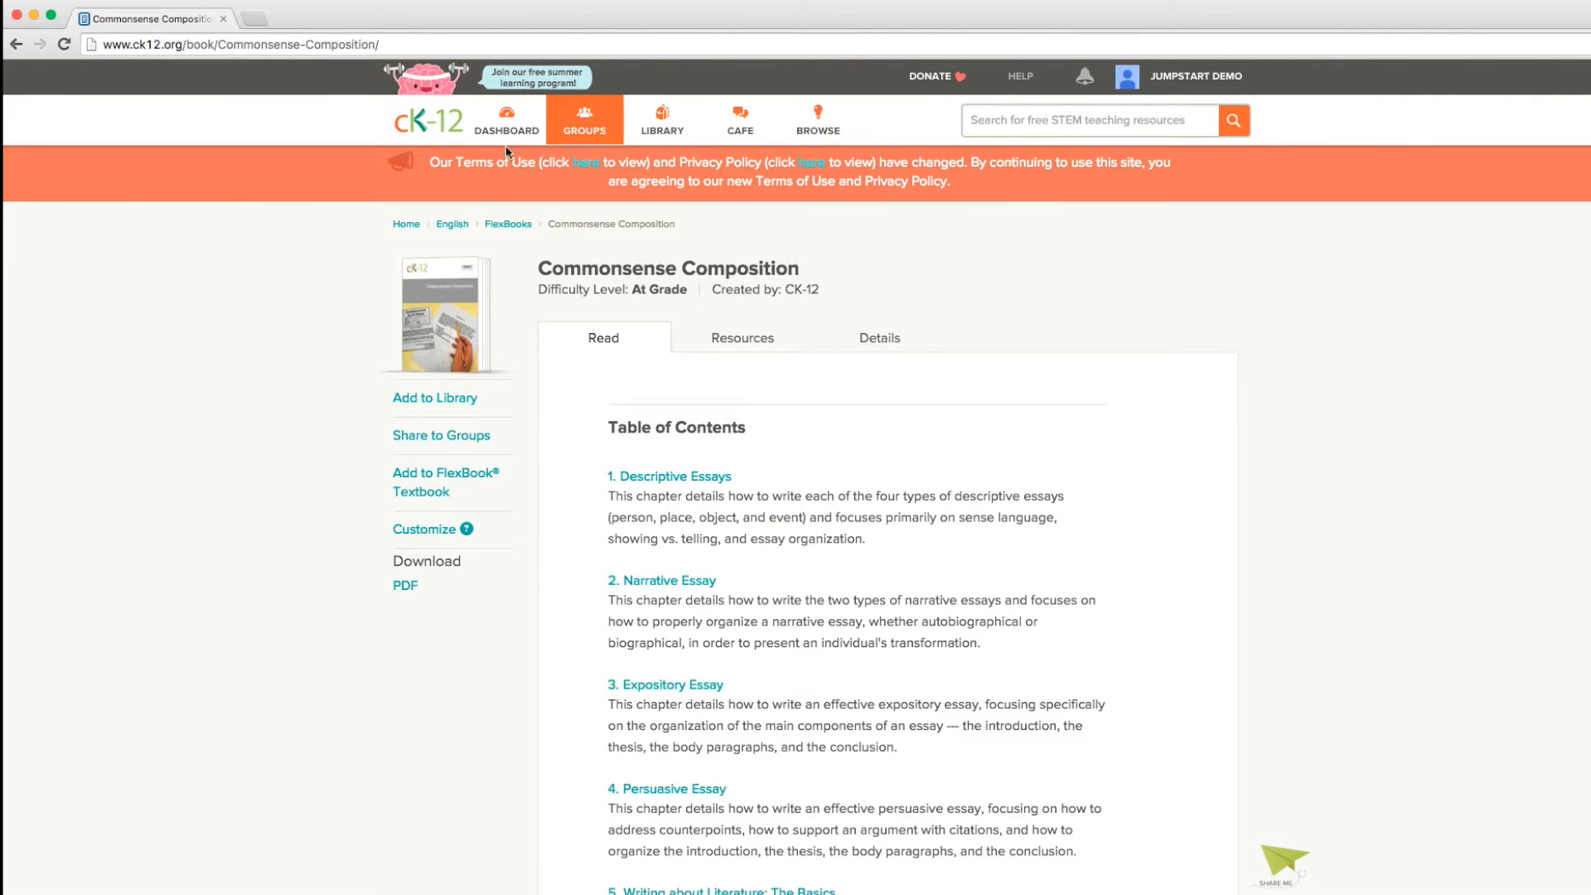
- Create a class group named "Jumpstart 2016" with the green image and no description
click(606, 131)
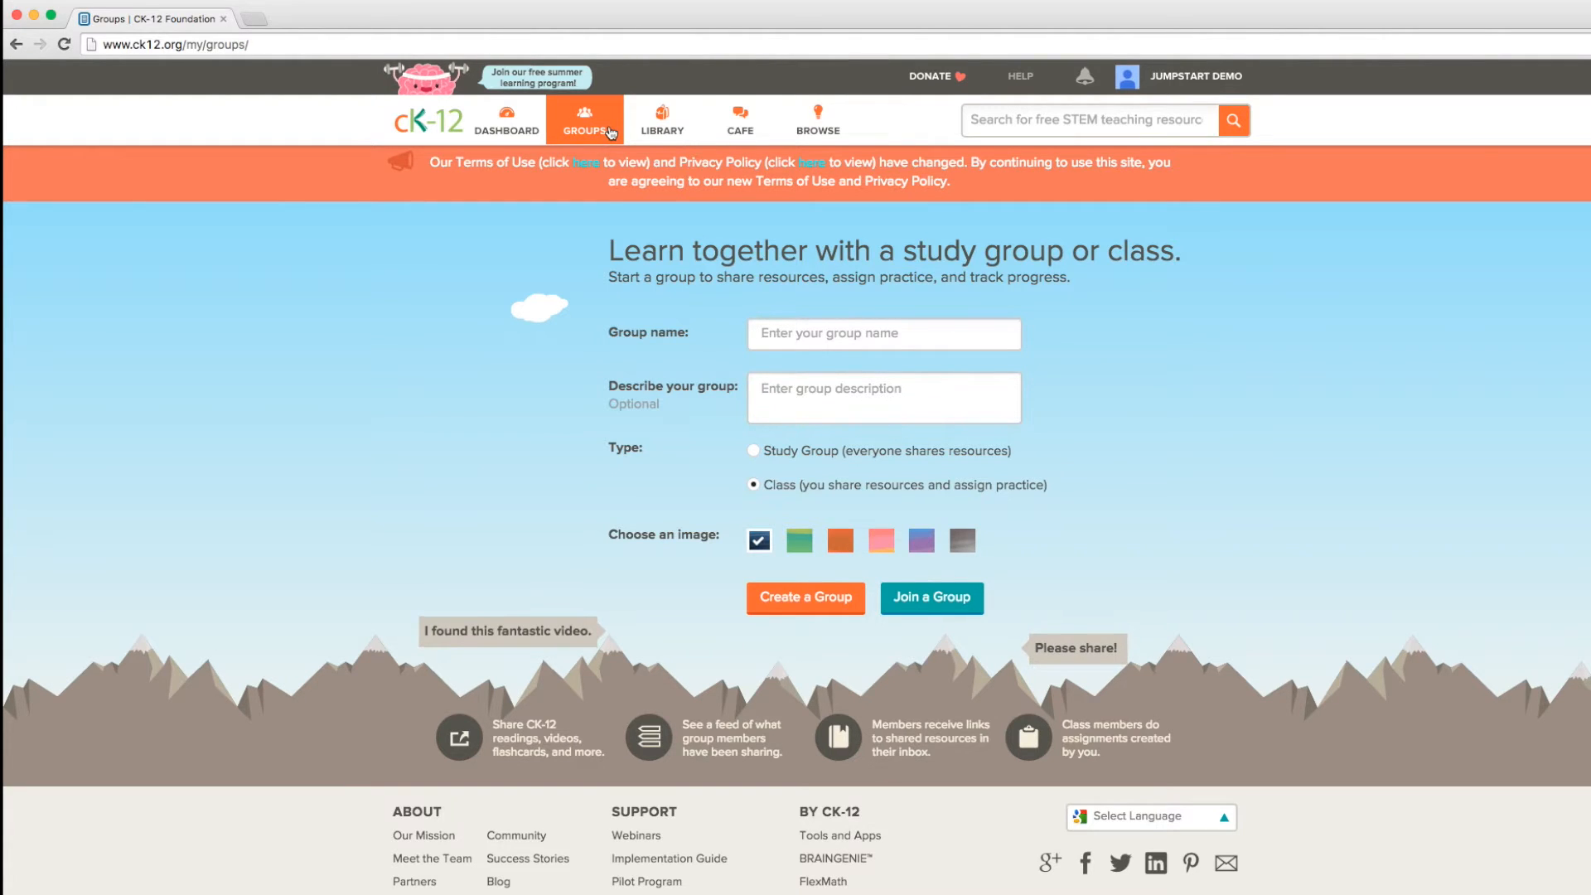
click(864, 332)
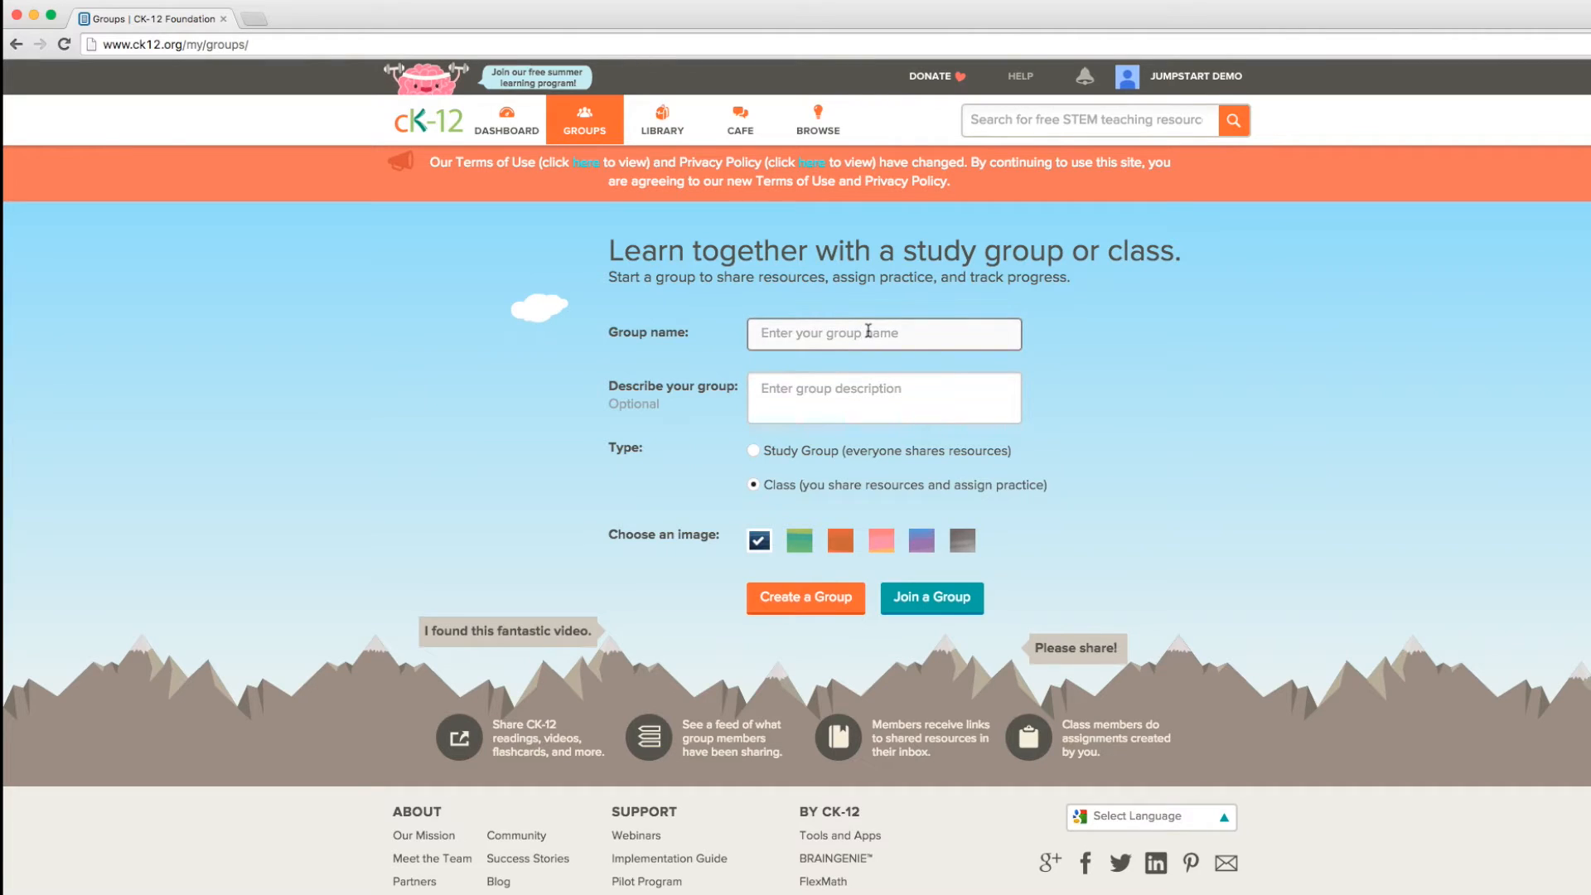
text(Jumpstart 2016)
click(844, 384)
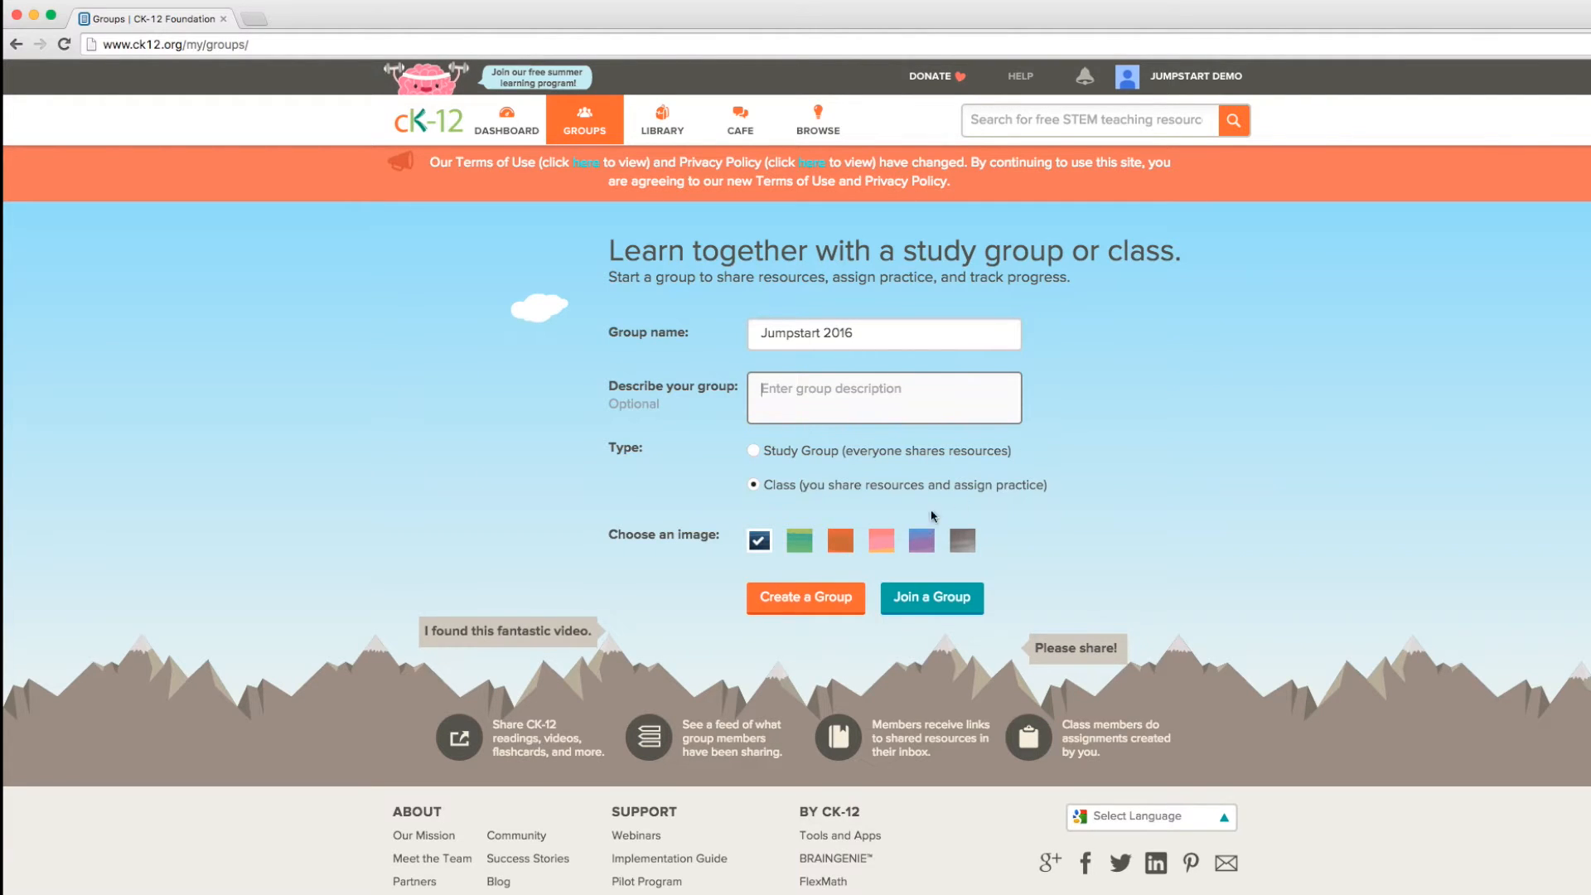
click(799, 542)
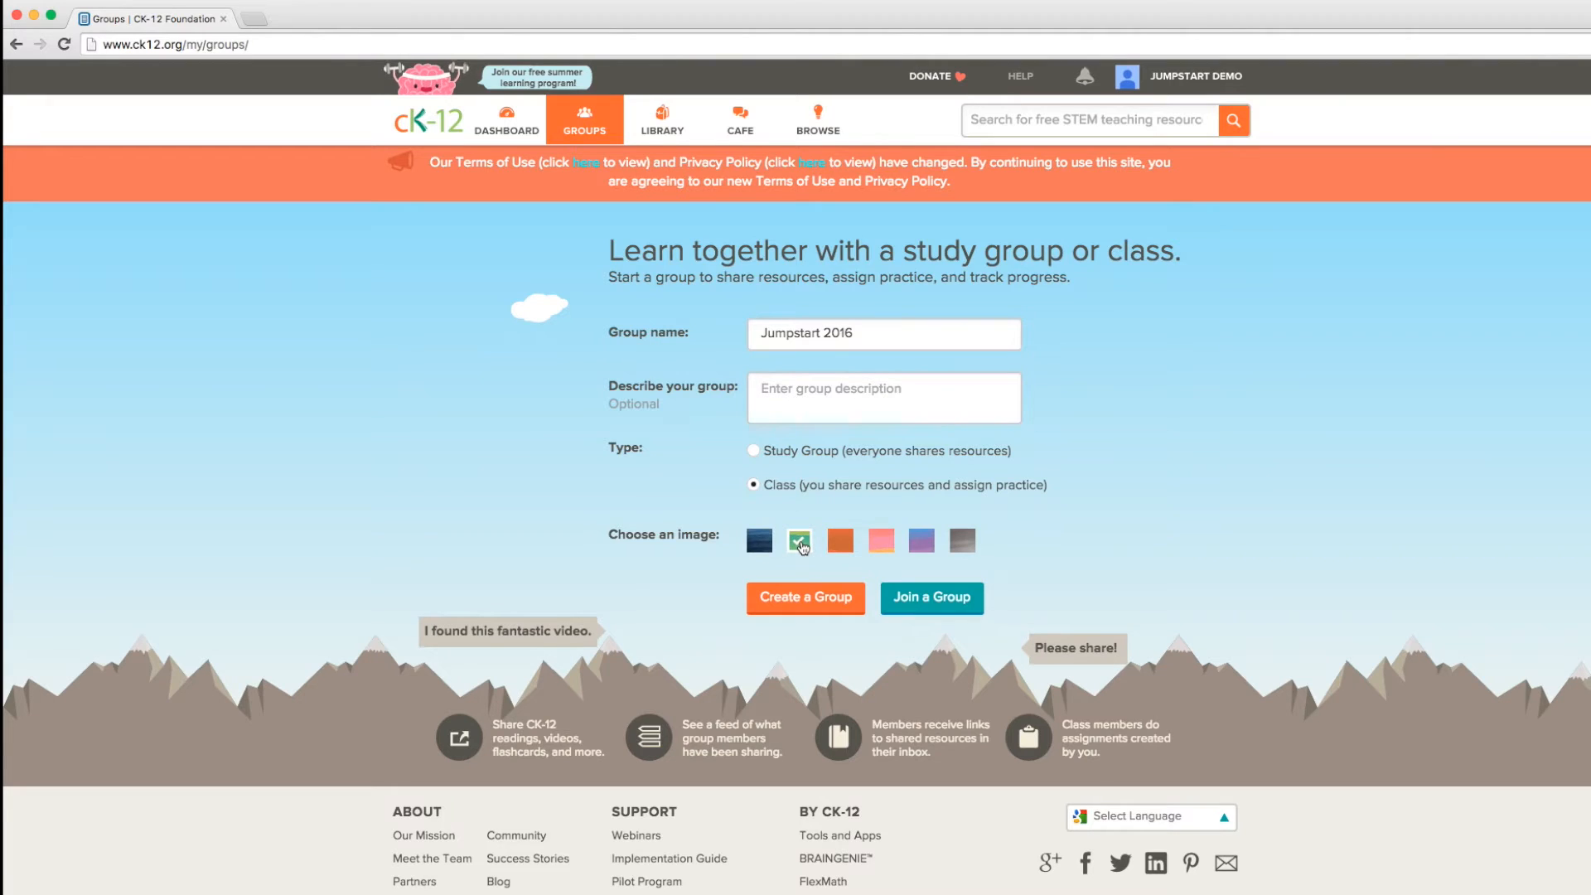
click(820, 598)
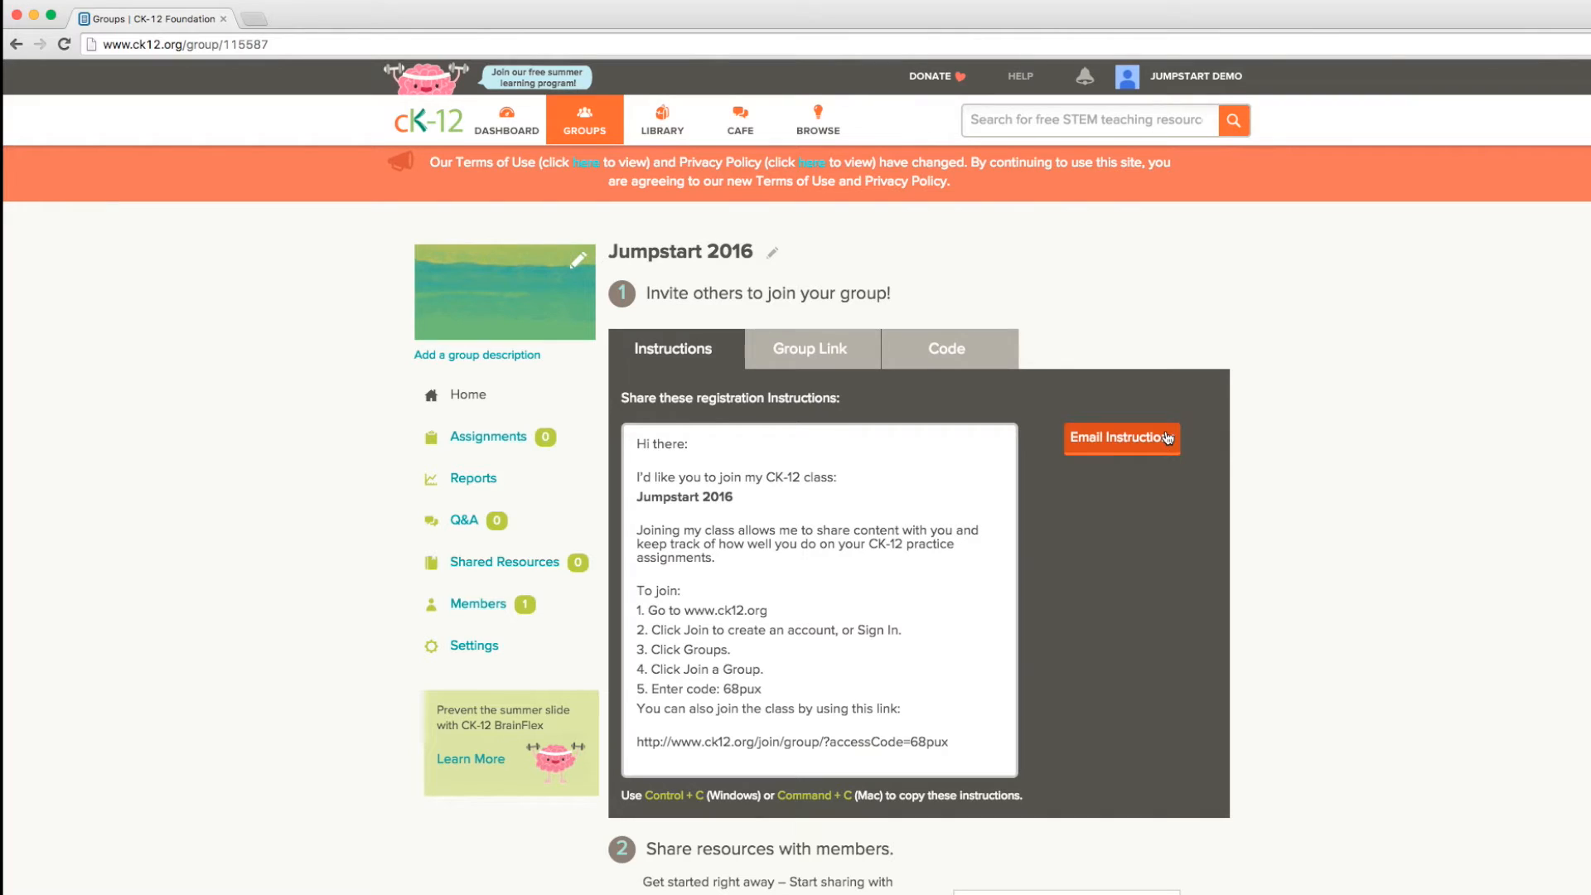
- View the new group's shareable link and its join code for inviting members
click(816, 350)
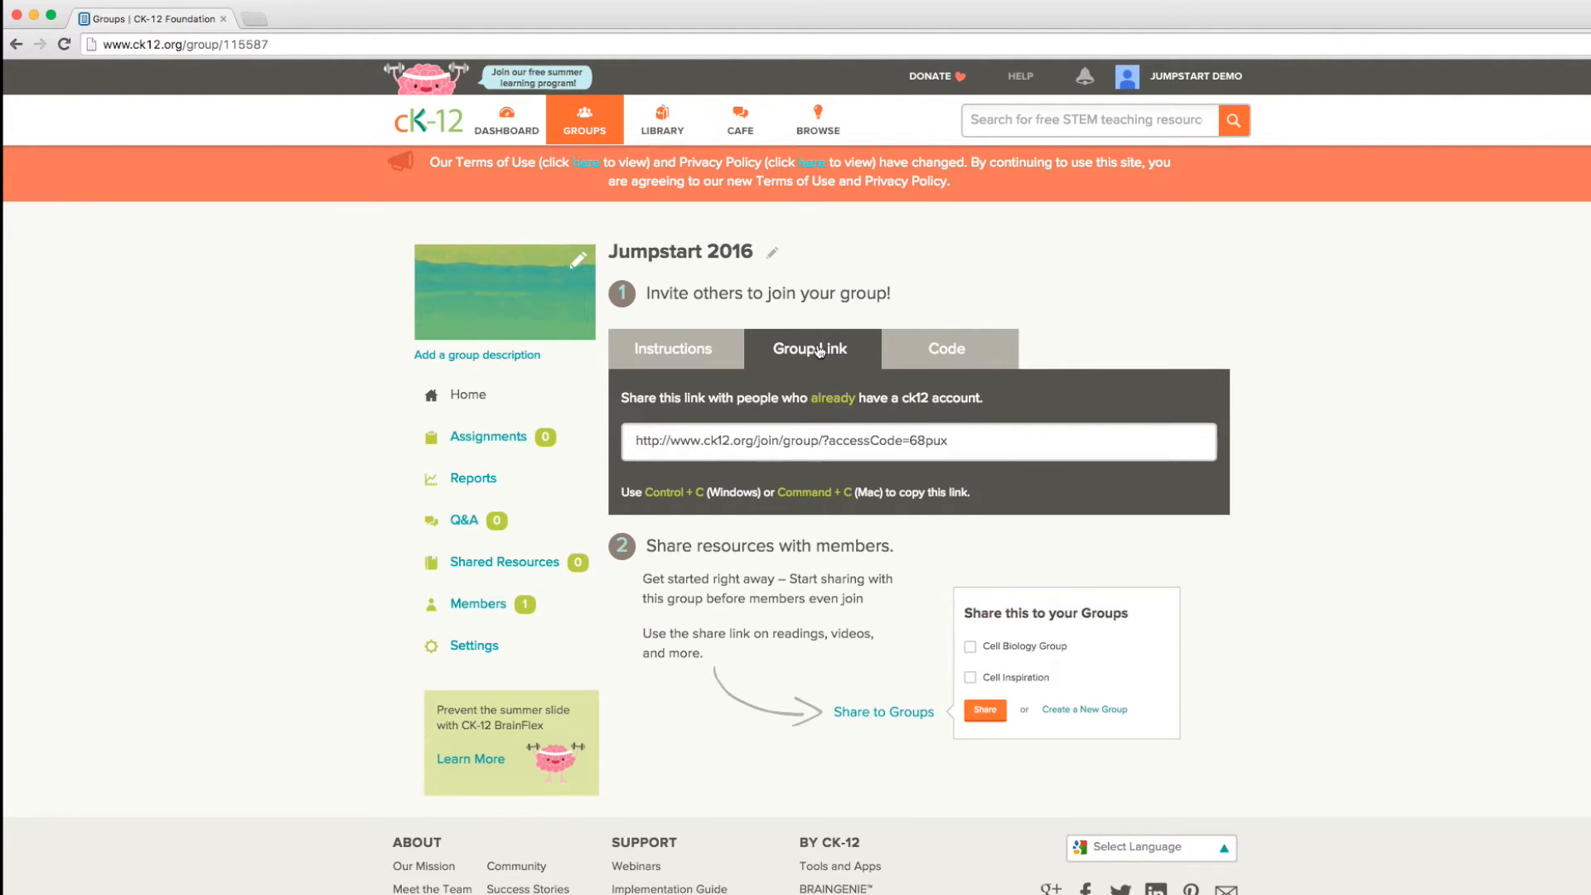
click(980, 352)
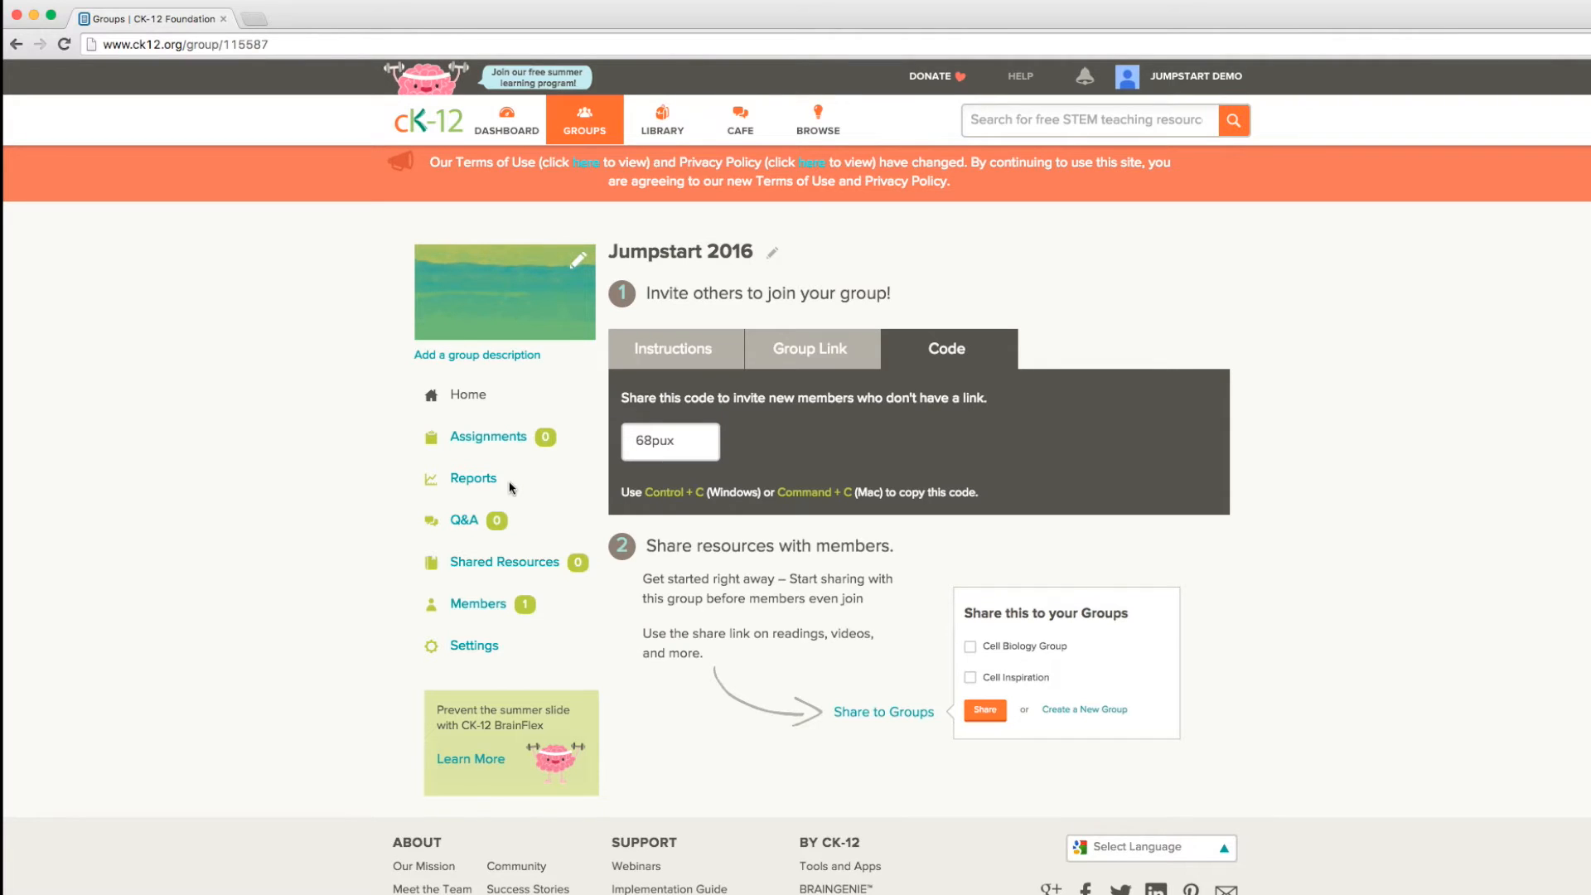
- Post the question "What do you want to study this summer?" in the group's Q&A, skipping the introduction
mouse_move(474, 530)
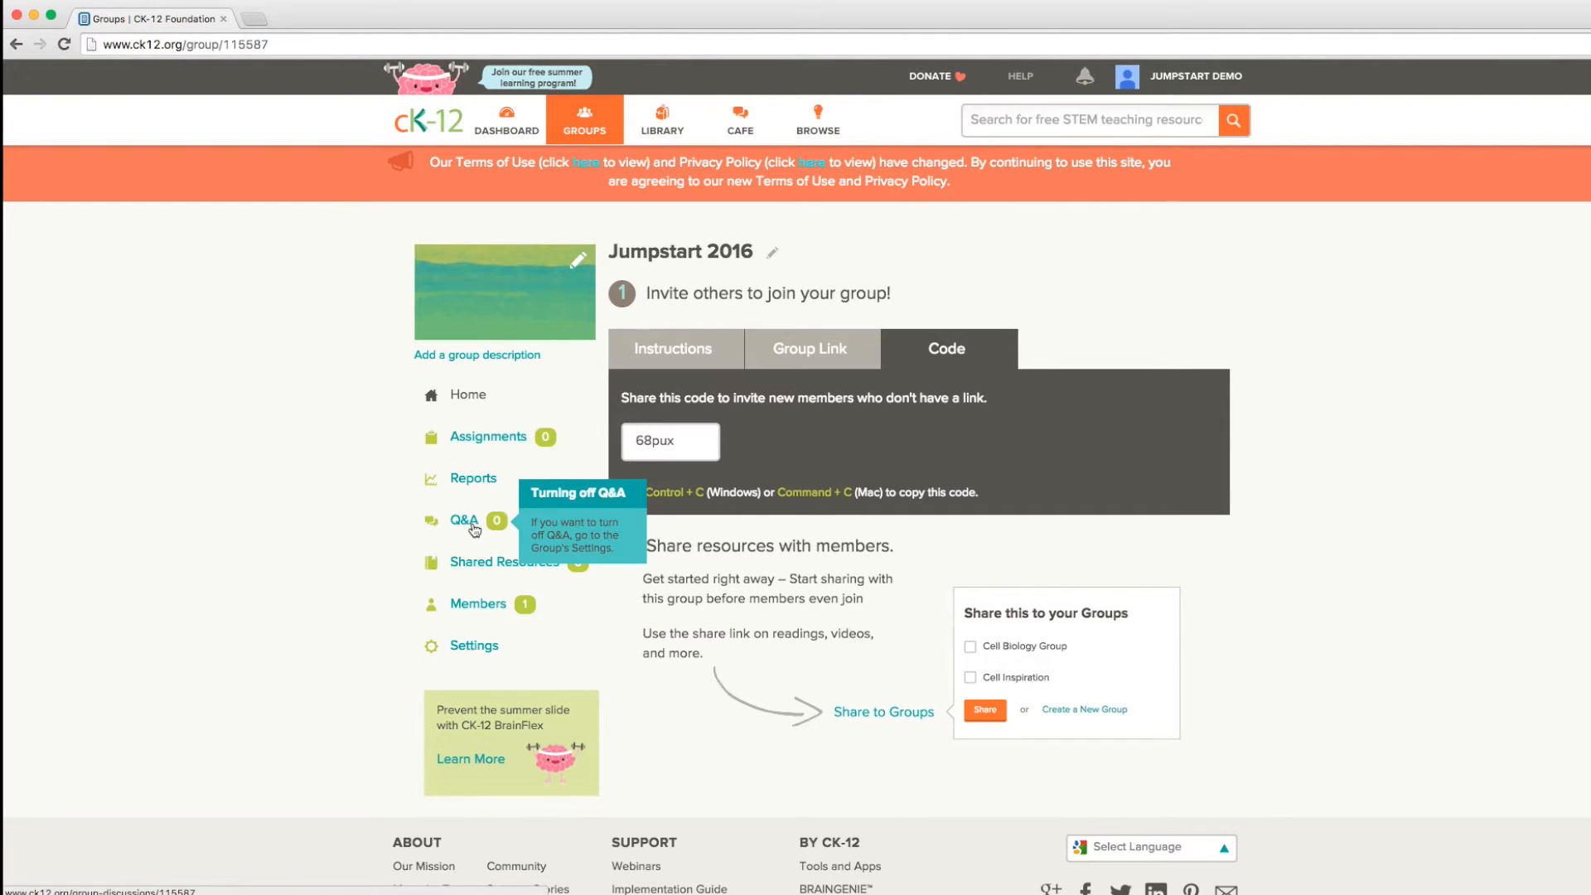
click(474, 530)
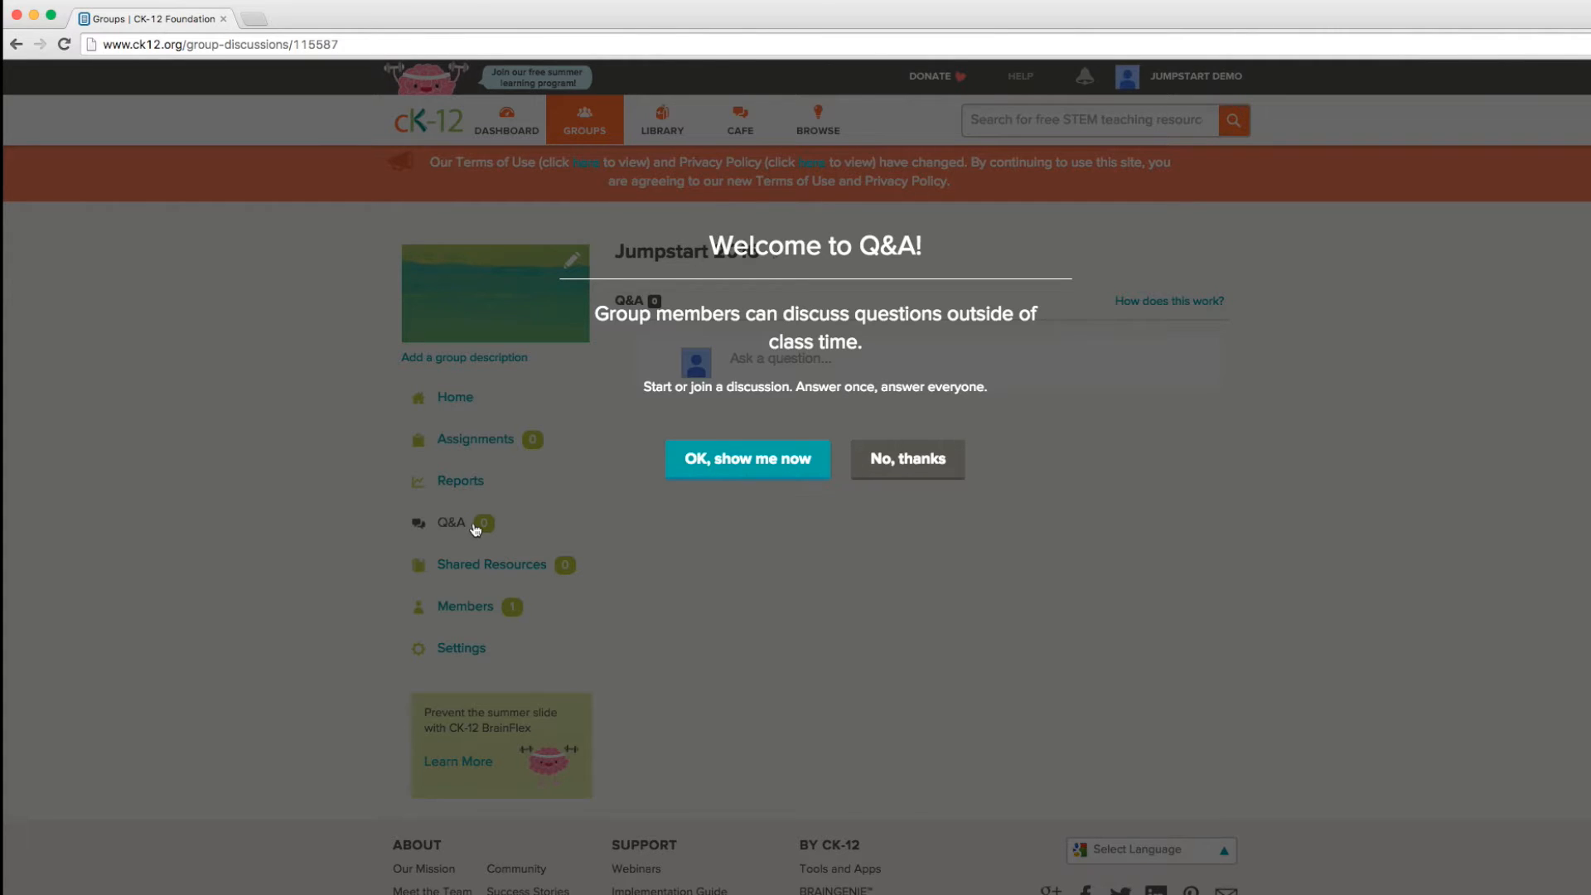
click(911, 457)
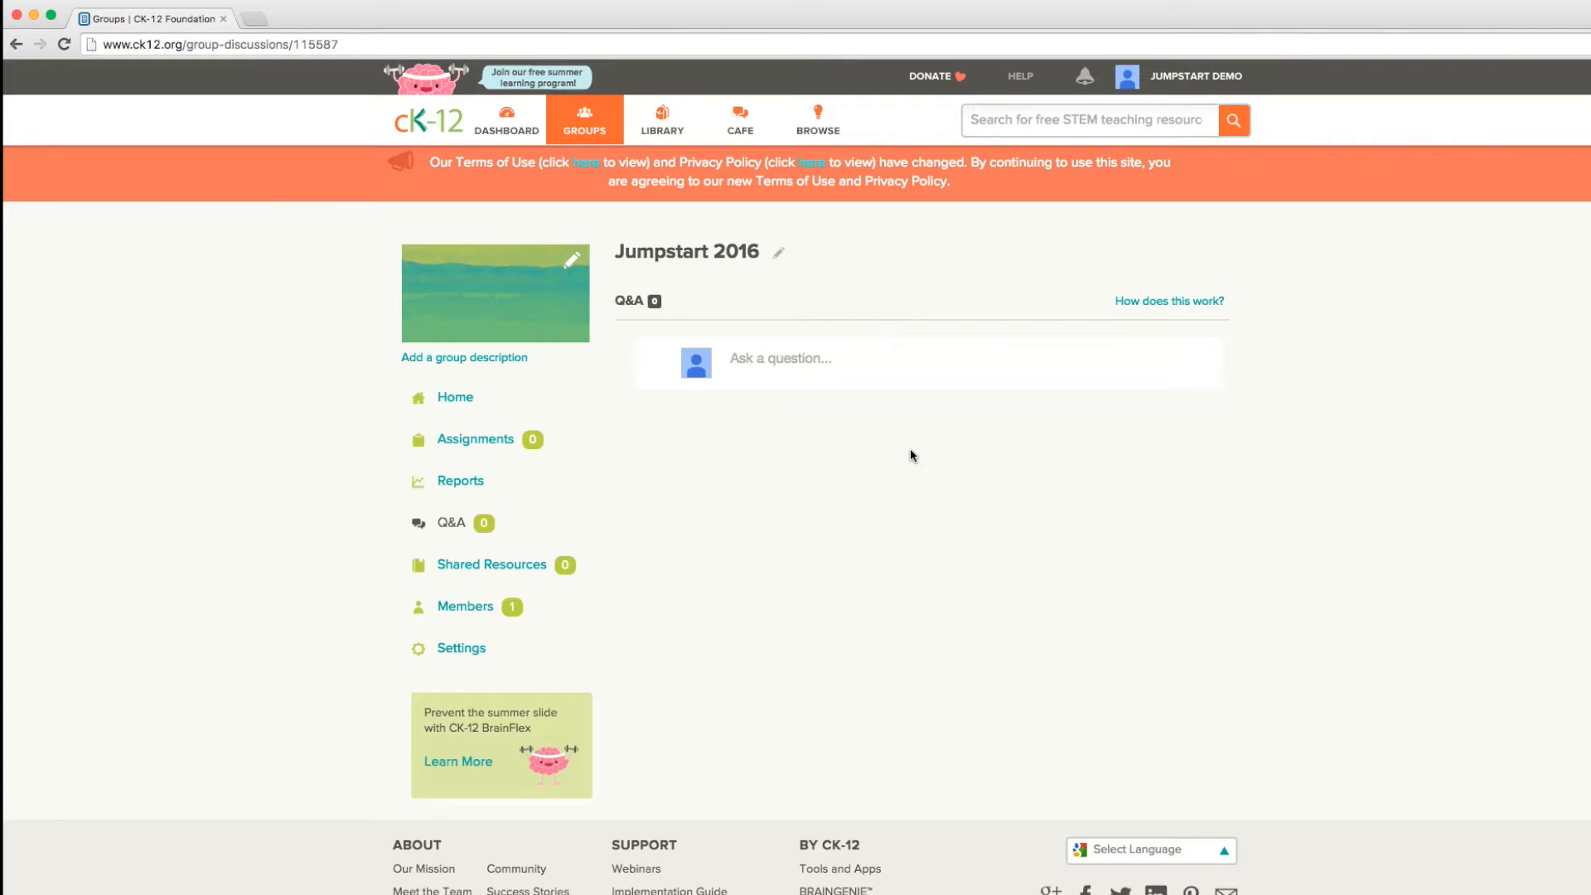
click(769, 362)
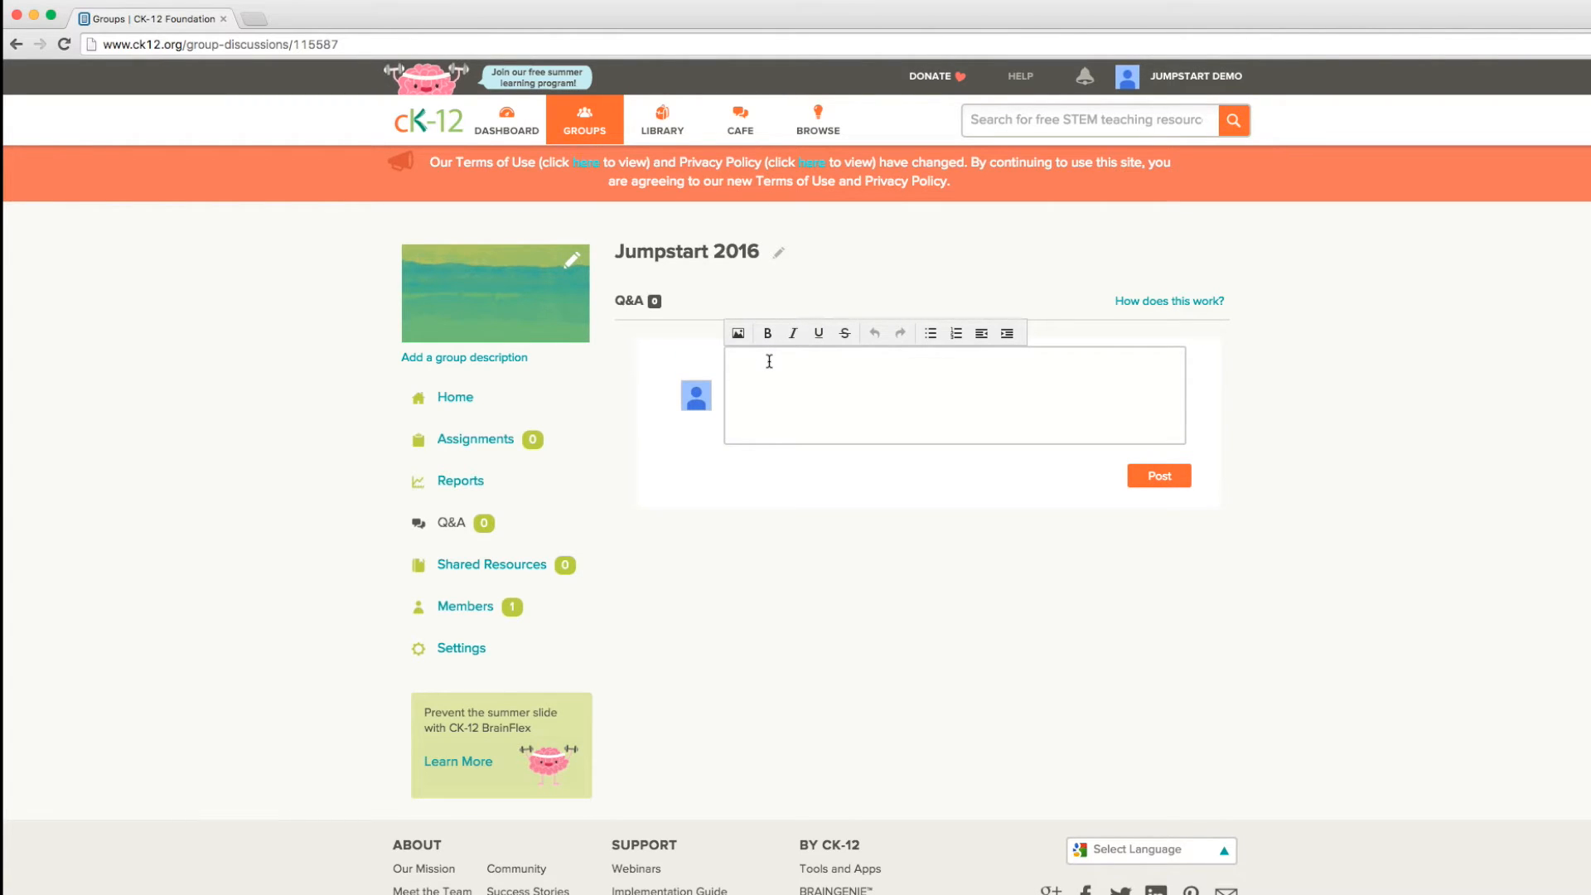
text(What do you want to study this summer?)
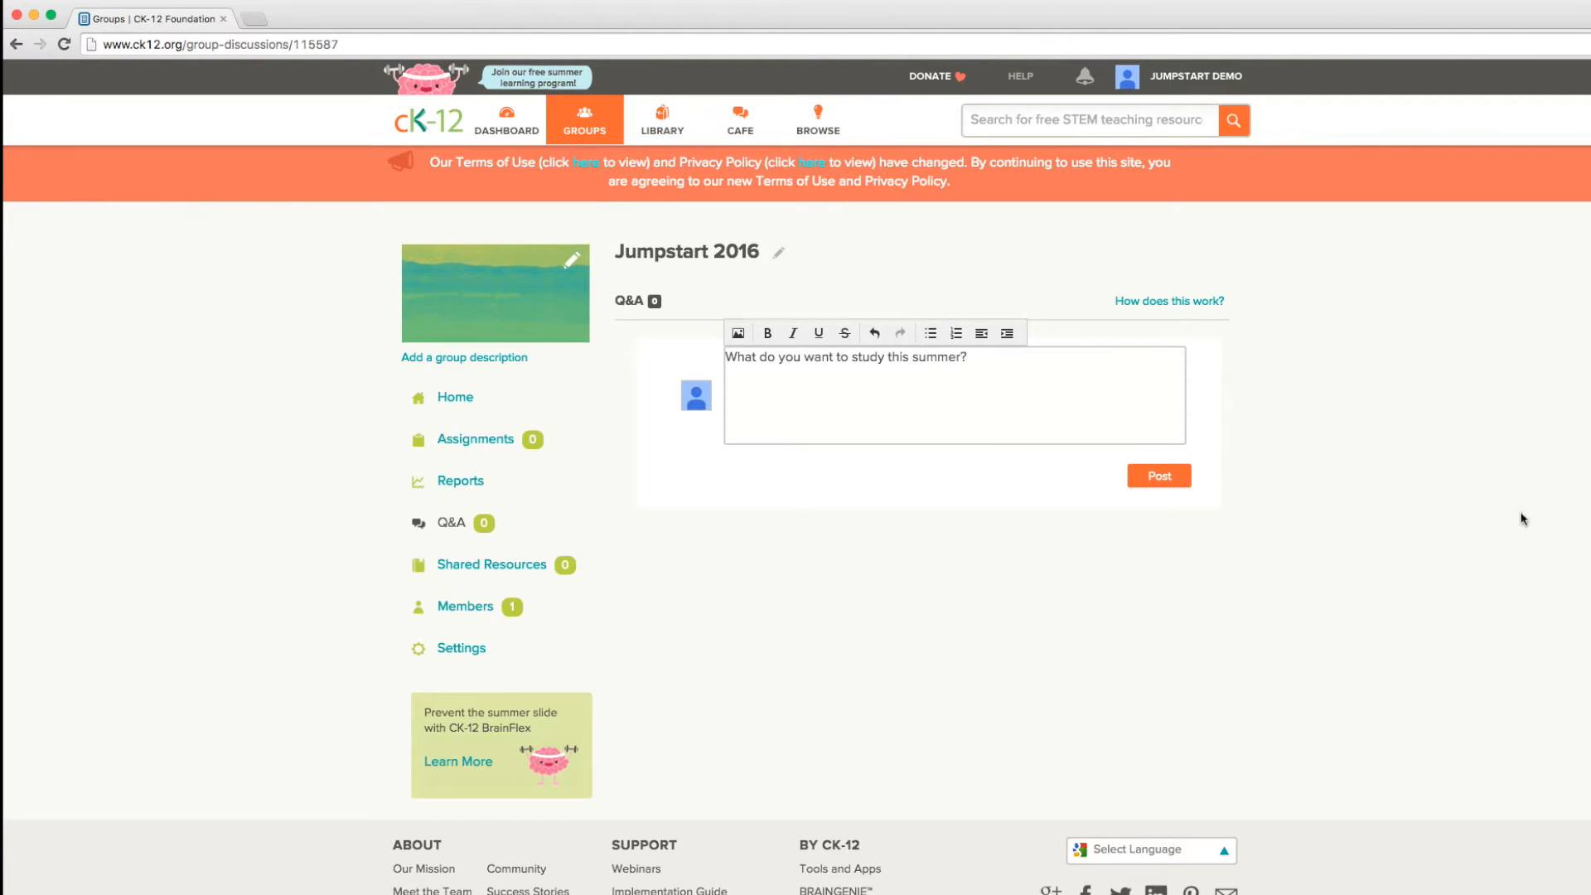
click(1159, 476)
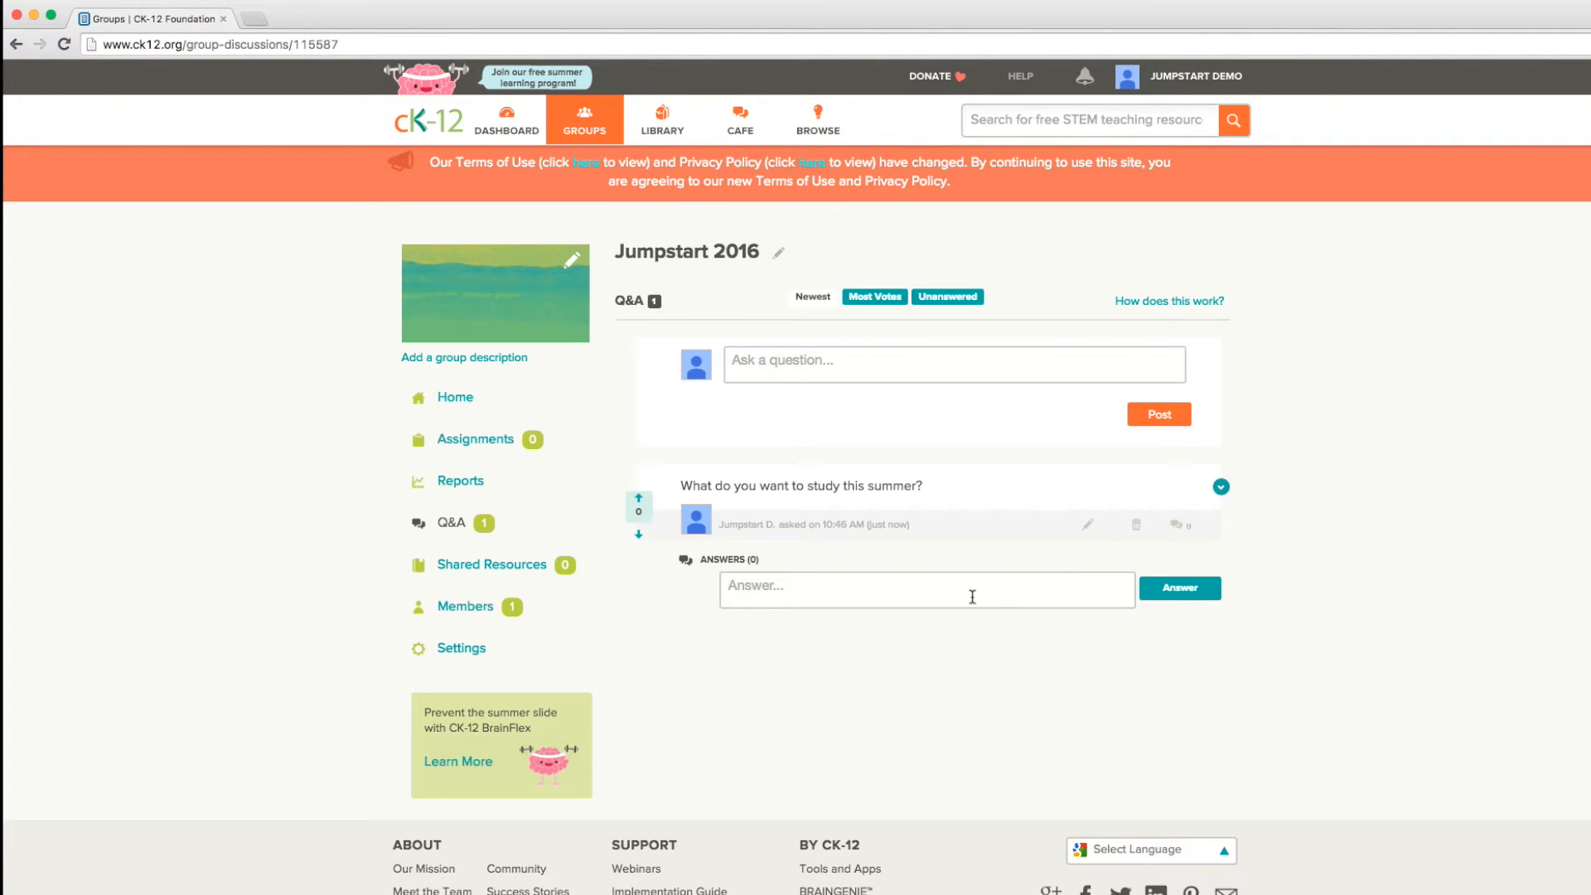
- Review the group's Shared Resources and Members pages
click(500, 568)
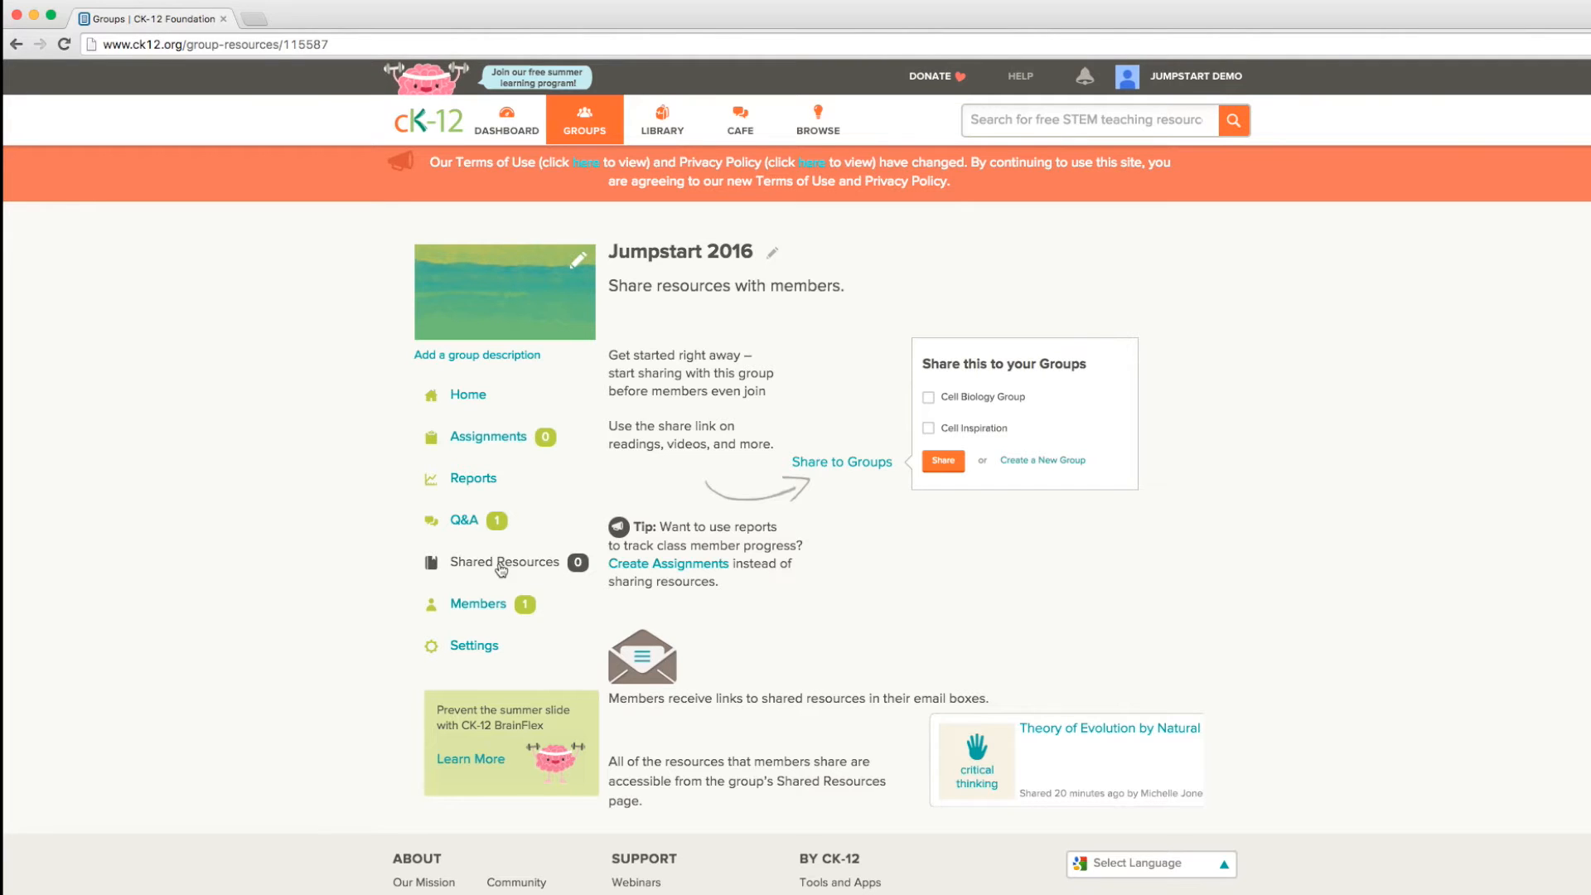
click(478, 604)
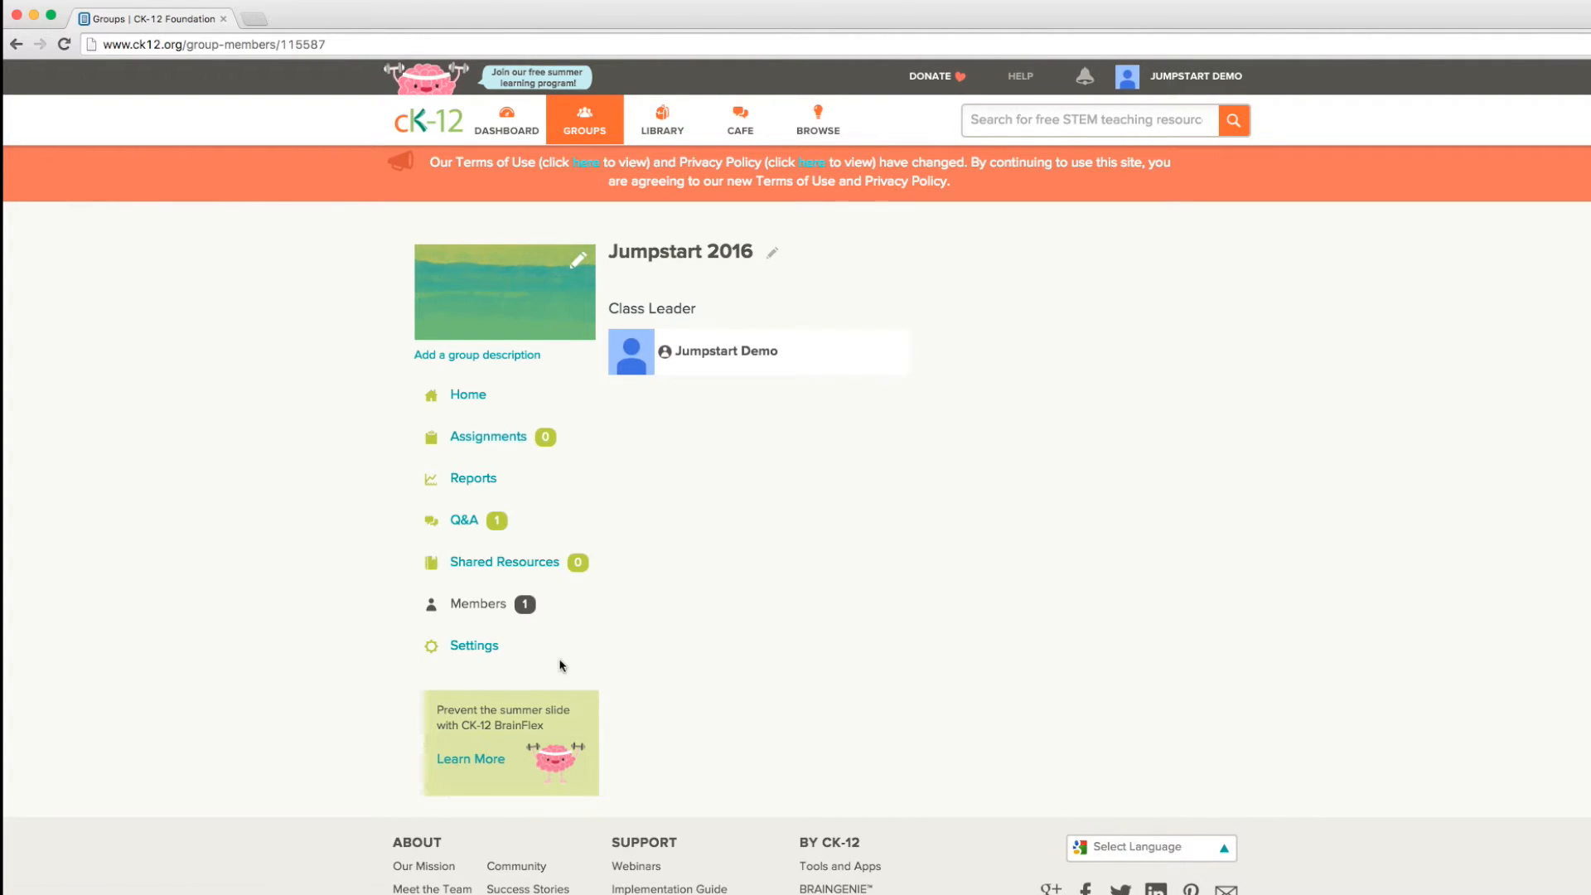
- Turn off email notifications for Q&A in the group's settings
click(475, 646)
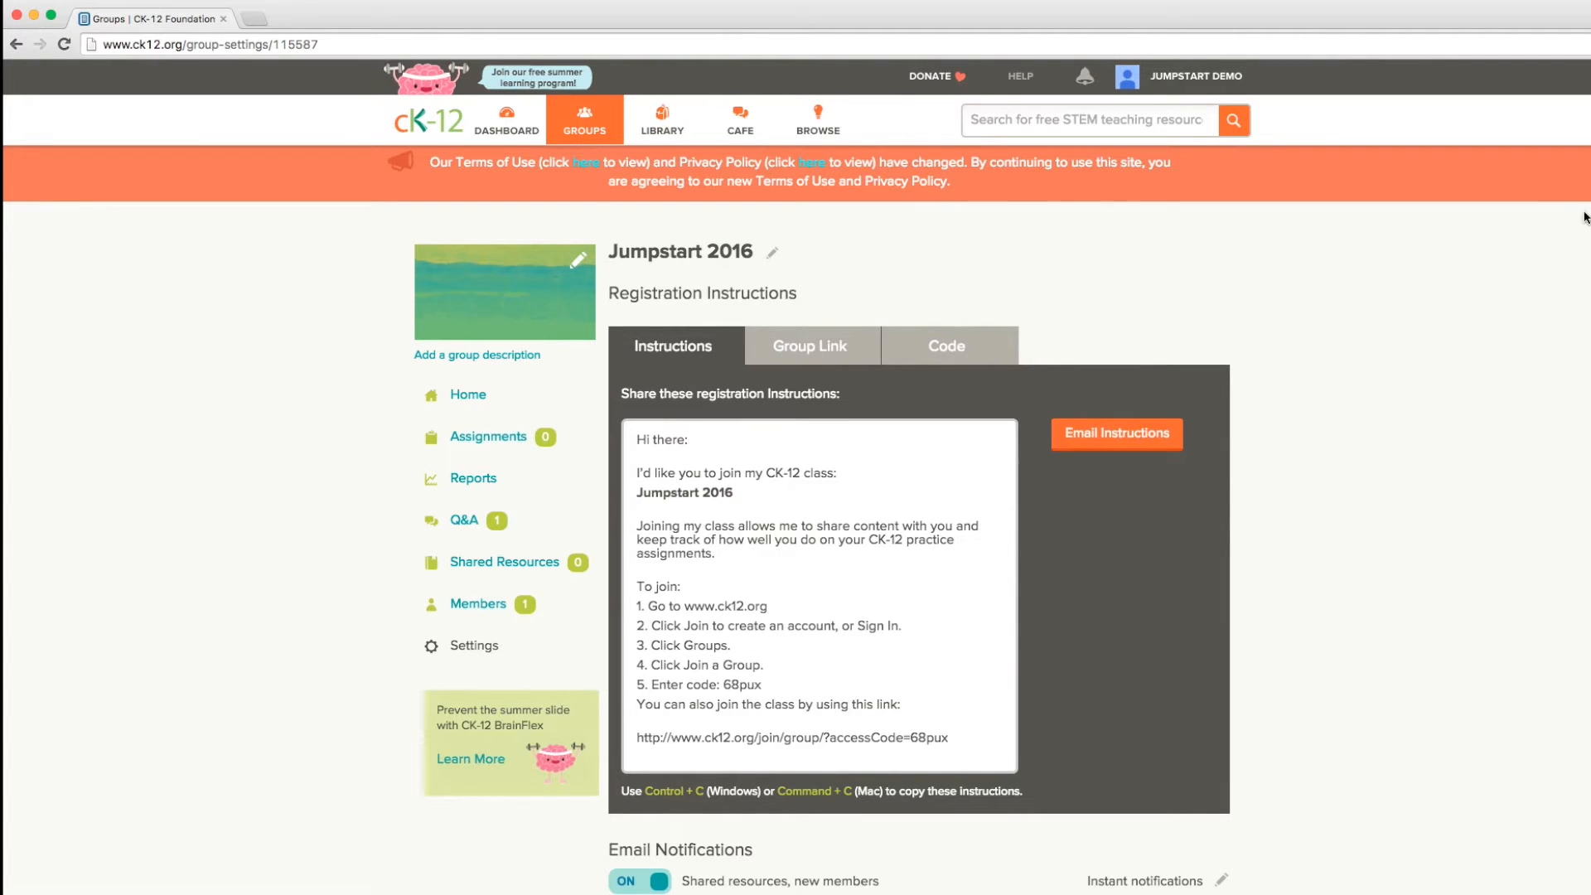
scroll(1537, 282, down, 1)
scroll(1537, 284, down, 5)
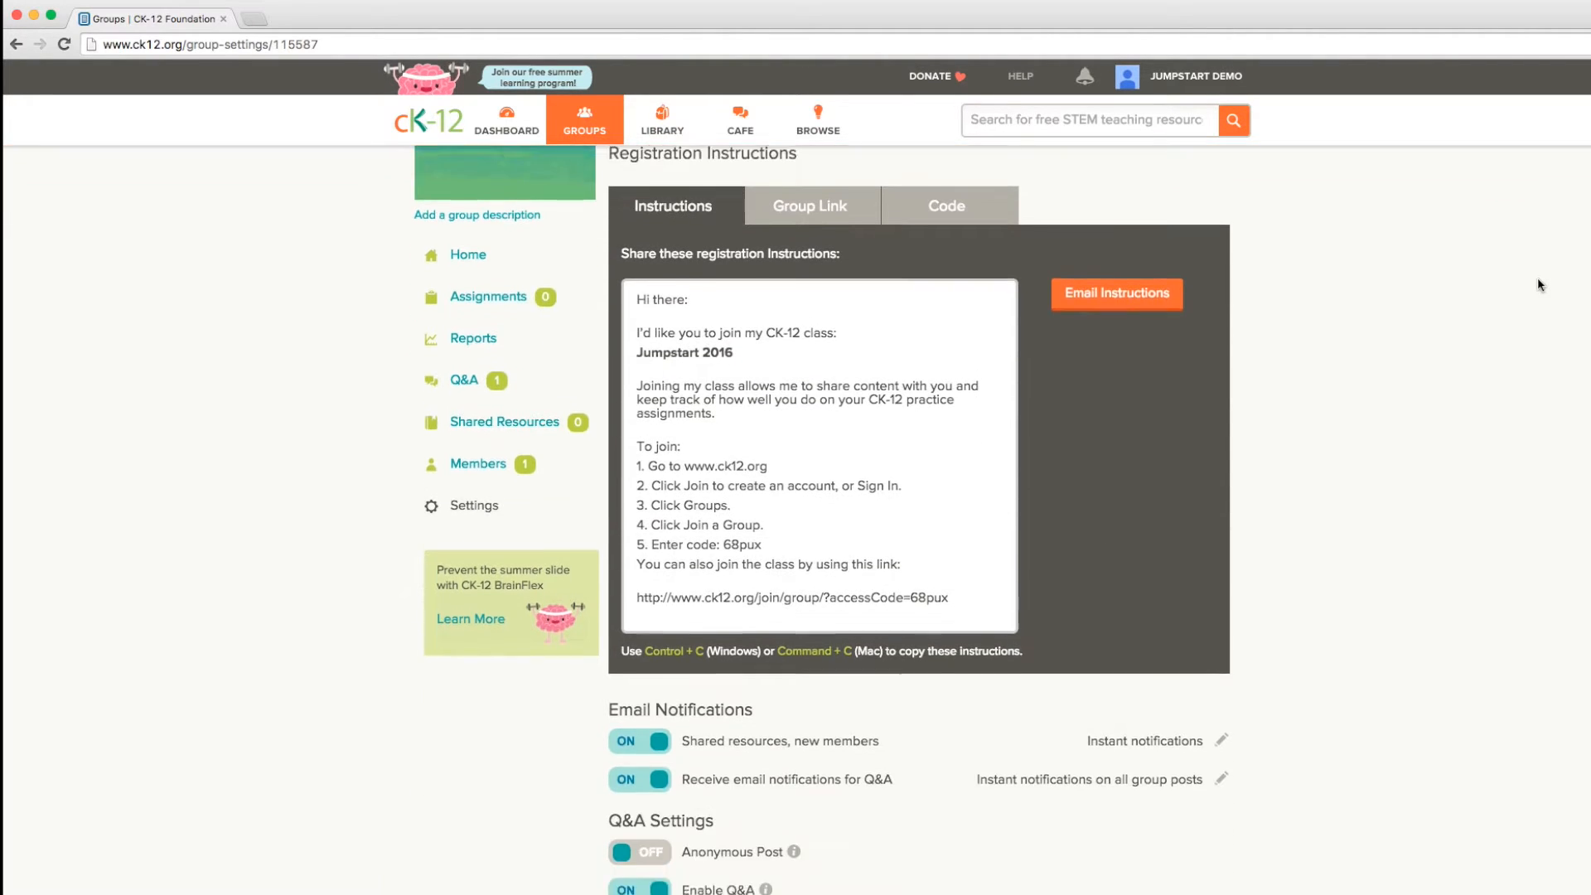
scroll(1538, 276, down, 1)
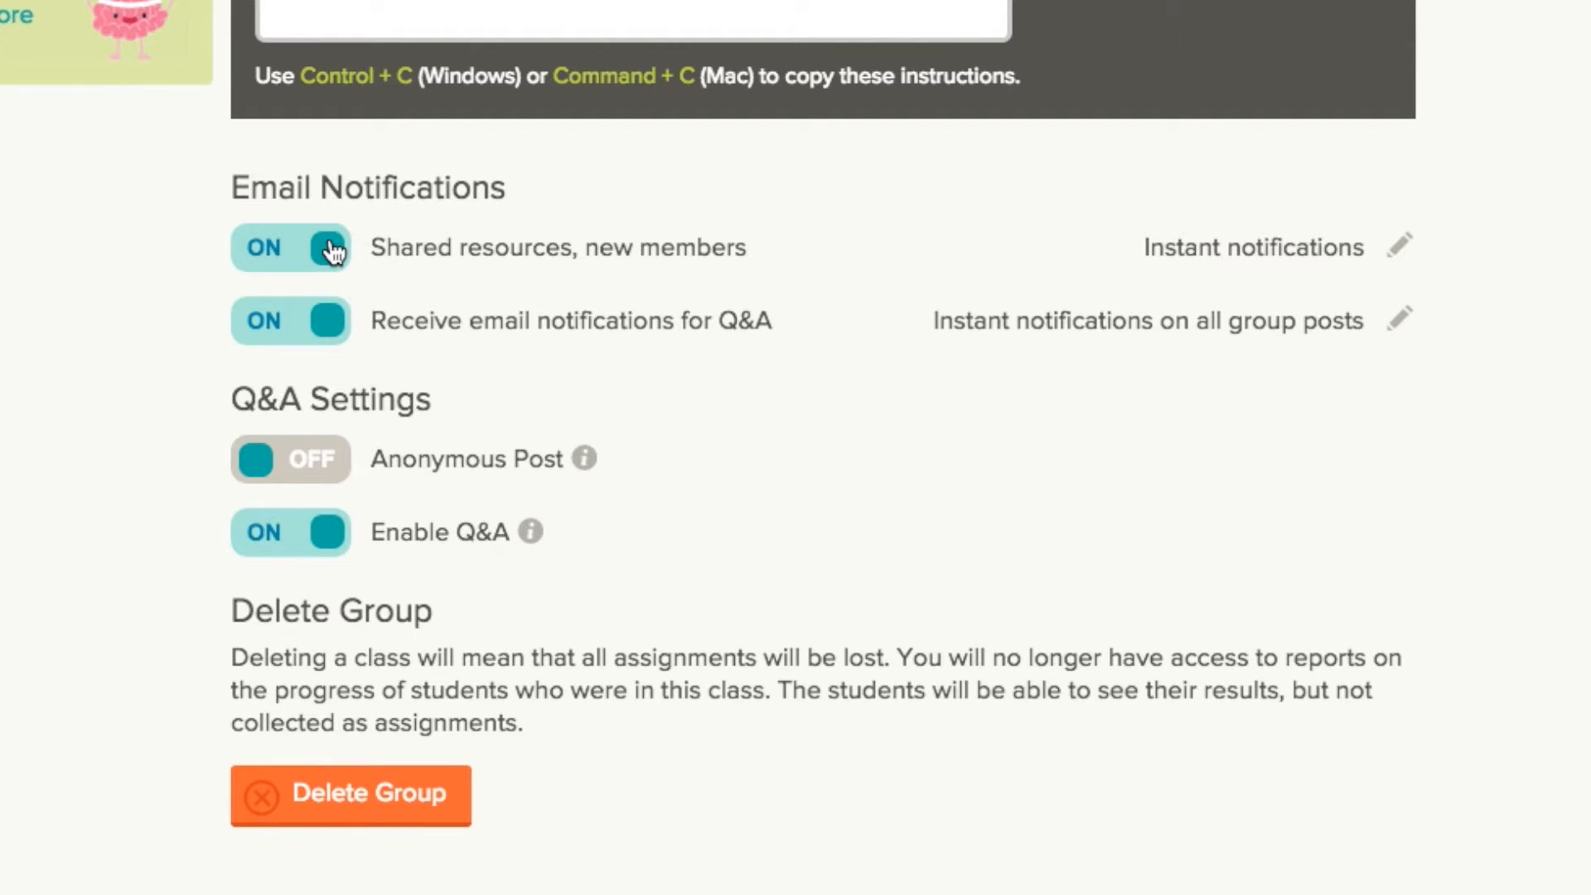
click(329, 322)
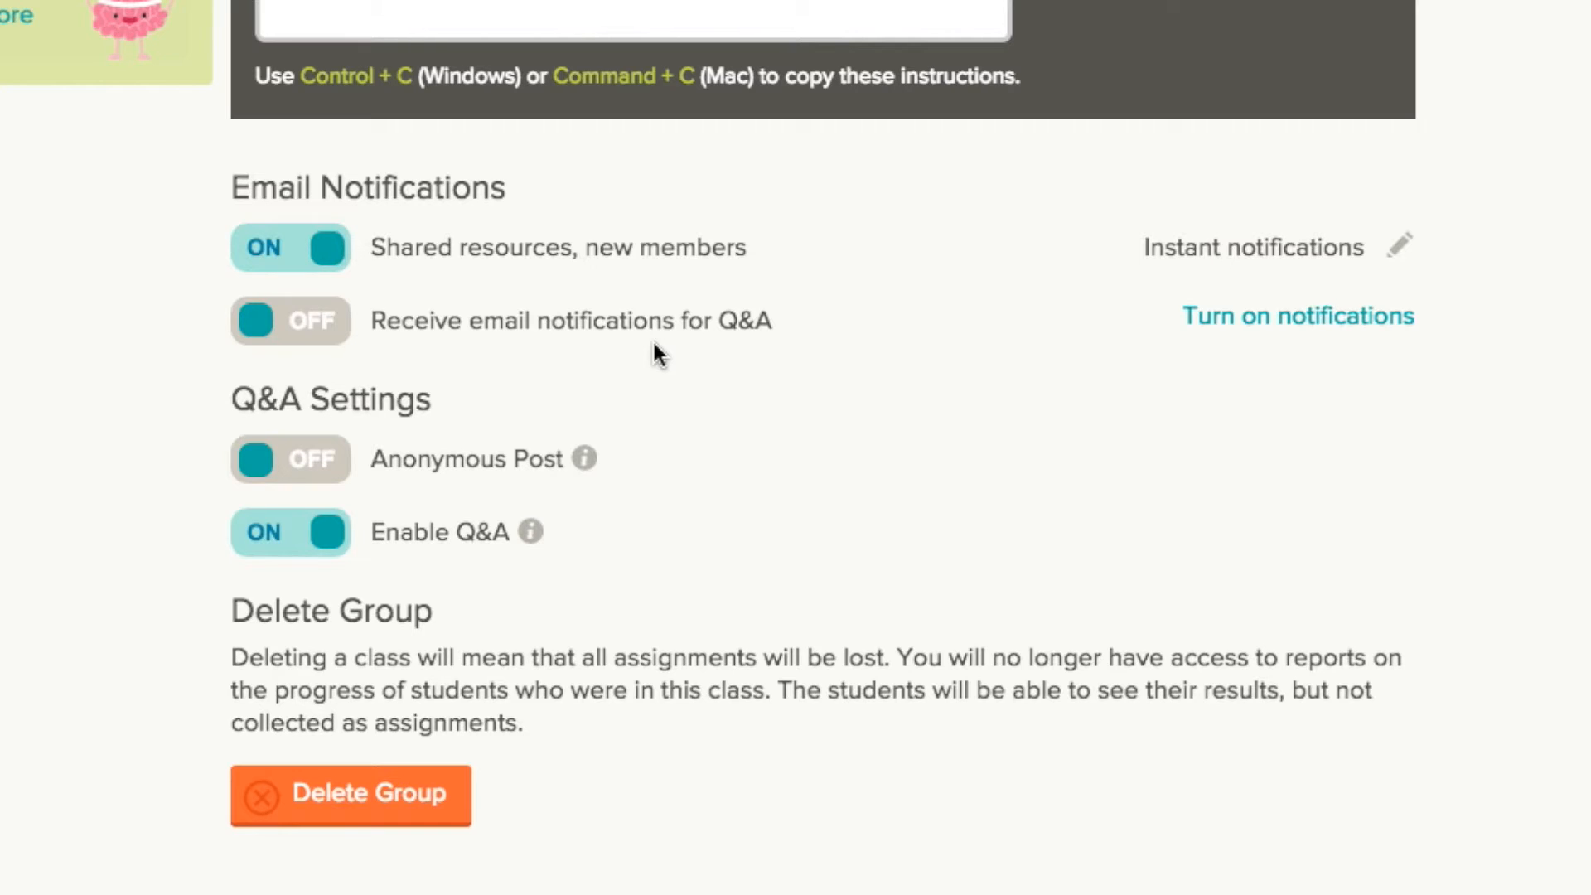
- Examine the email frequency options for shared resources and new members, including the weekly and timed digests
click(1396, 247)
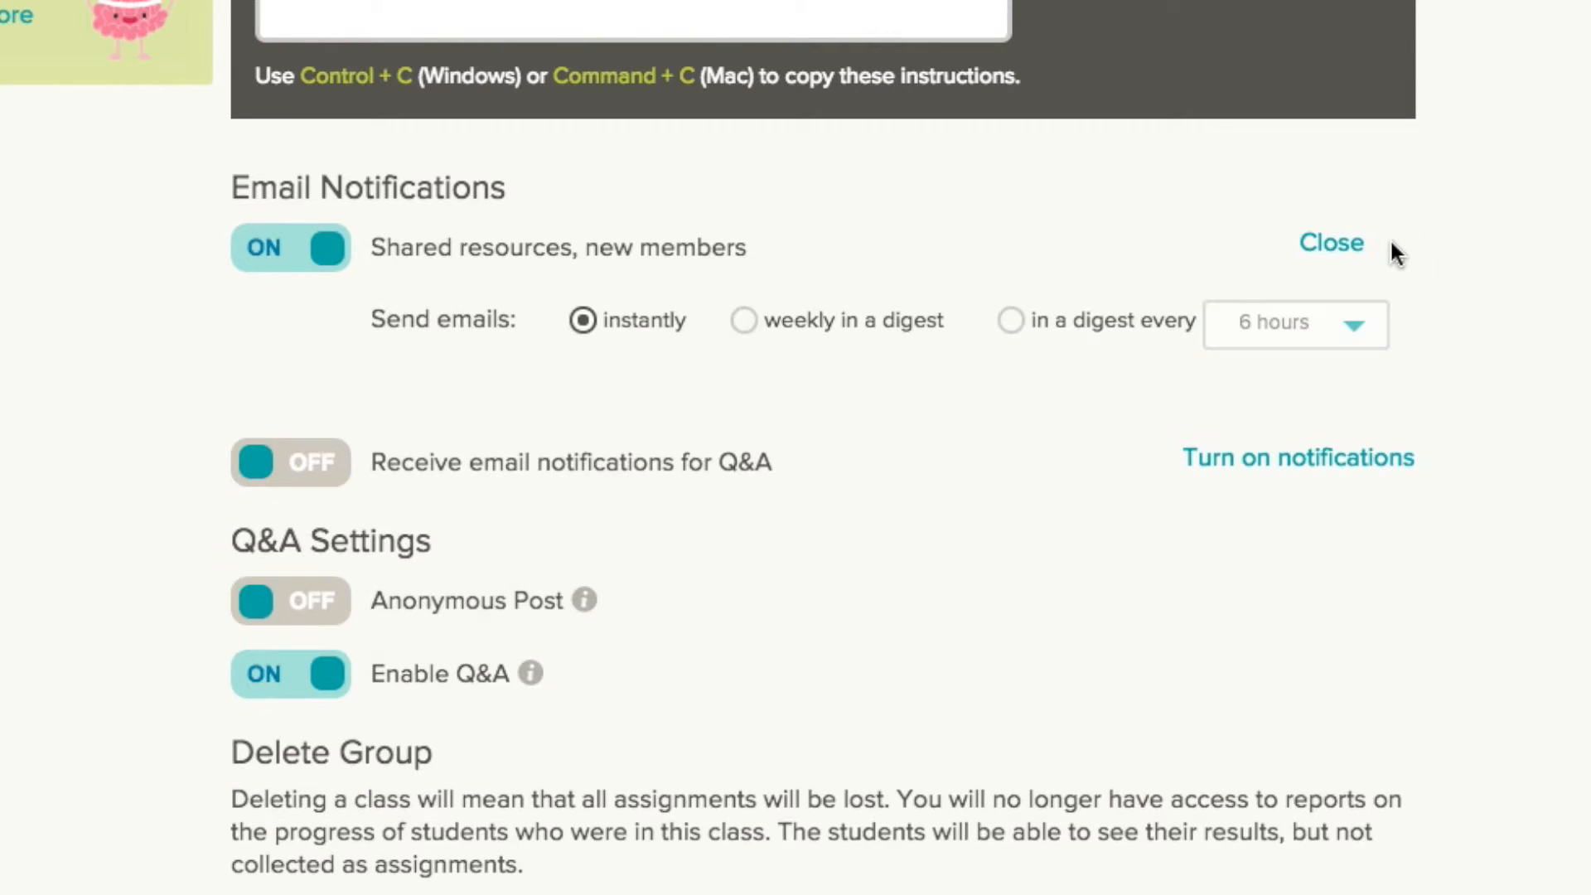
click(745, 321)
click(1013, 323)
scroll(319, 484, down, 3)
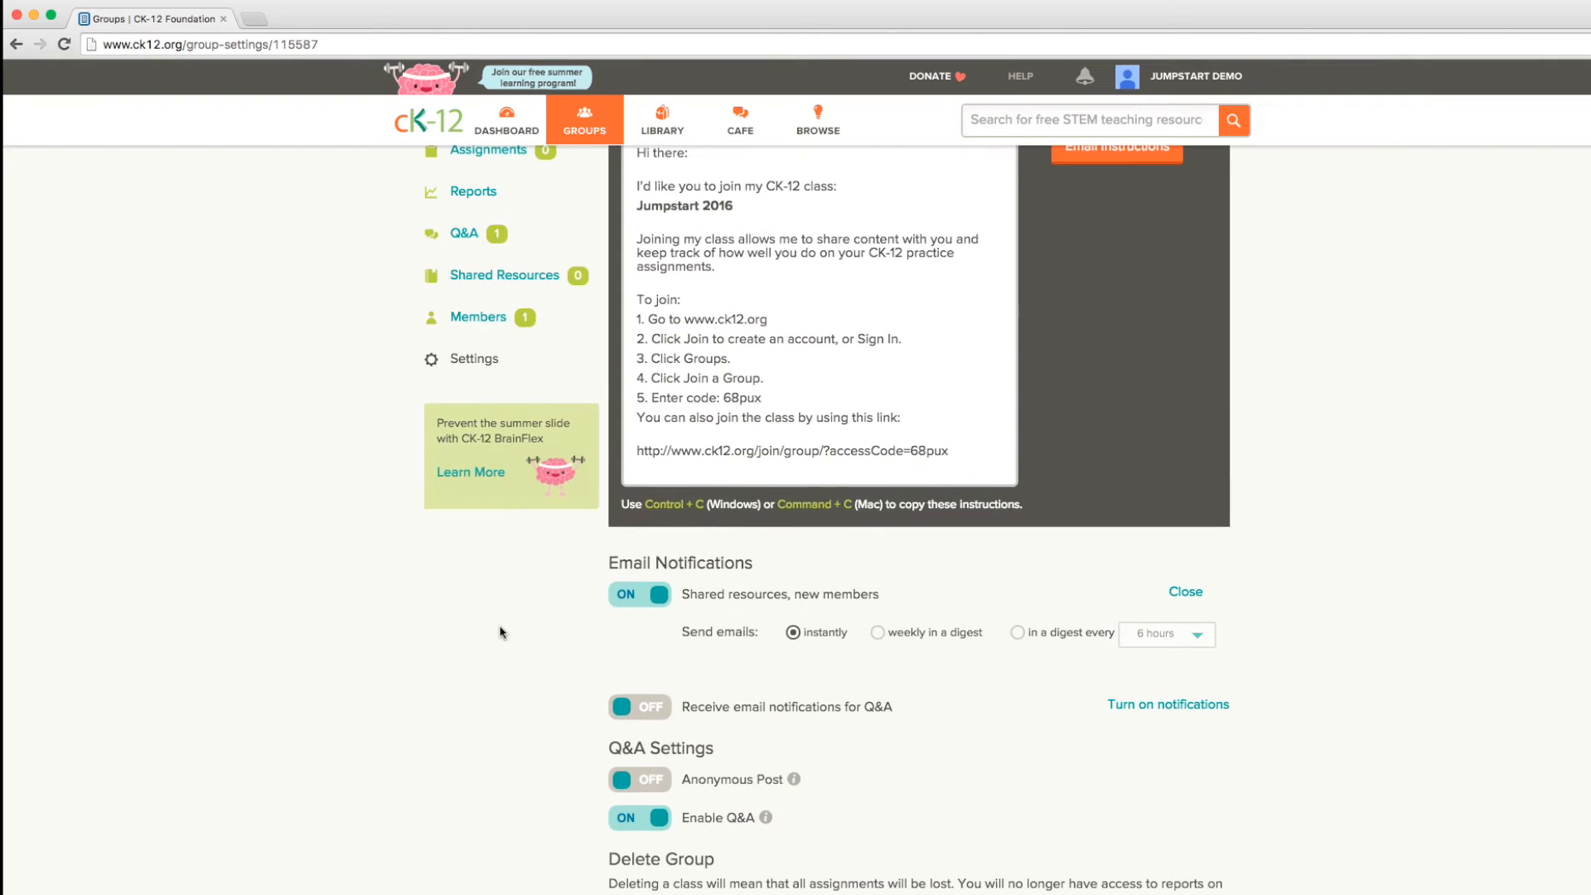
scroll(500, 632, up, 5)
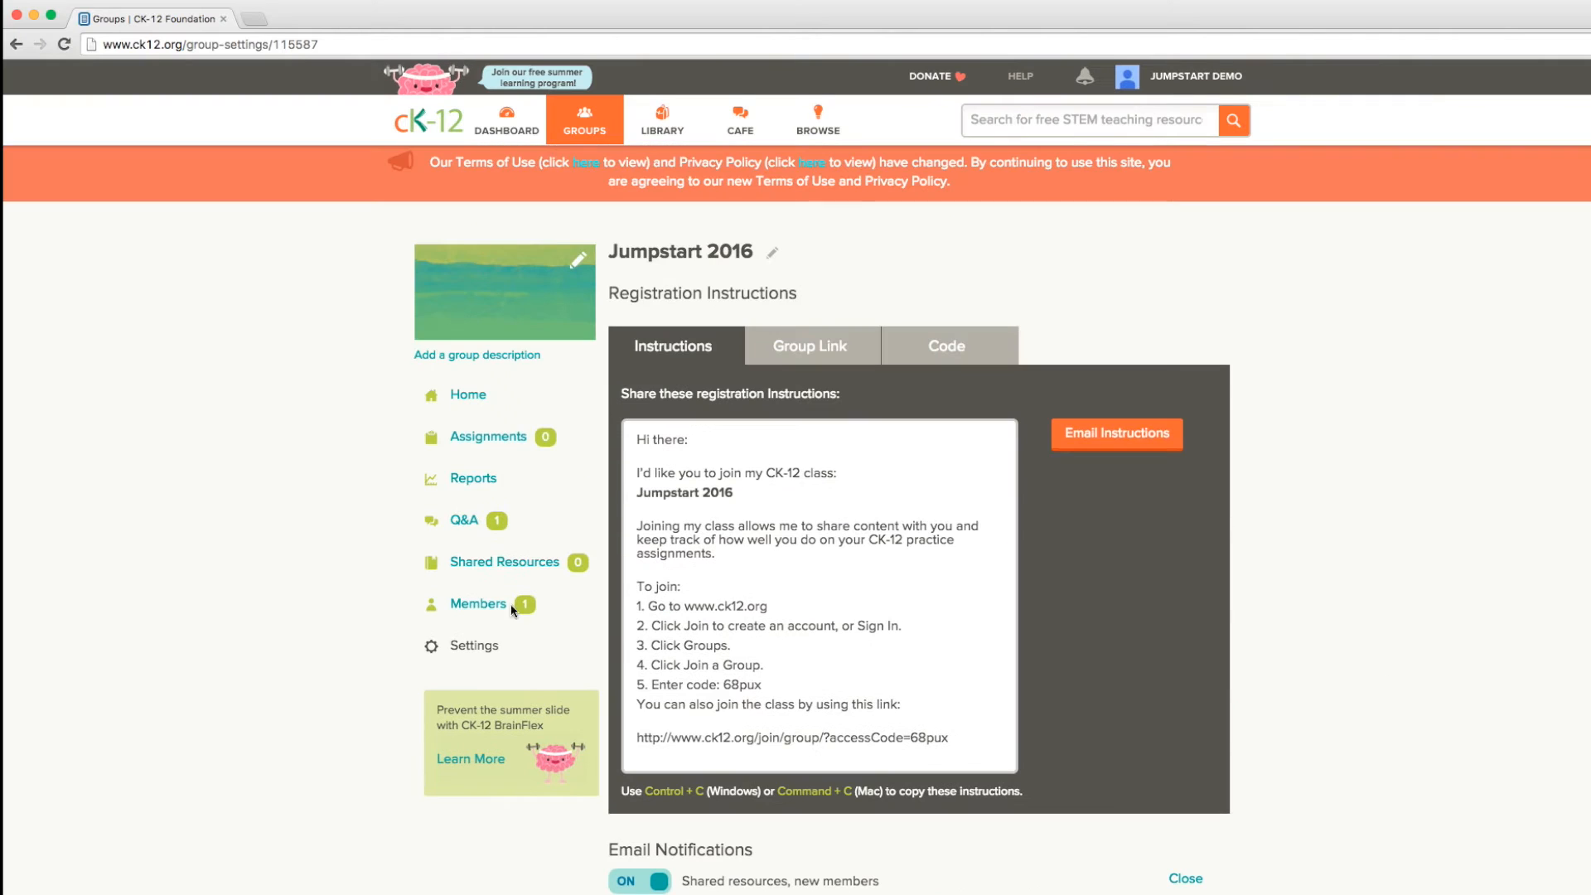
- Return to the groups overview and switch the Classes filter off and back on
click(583, 135)
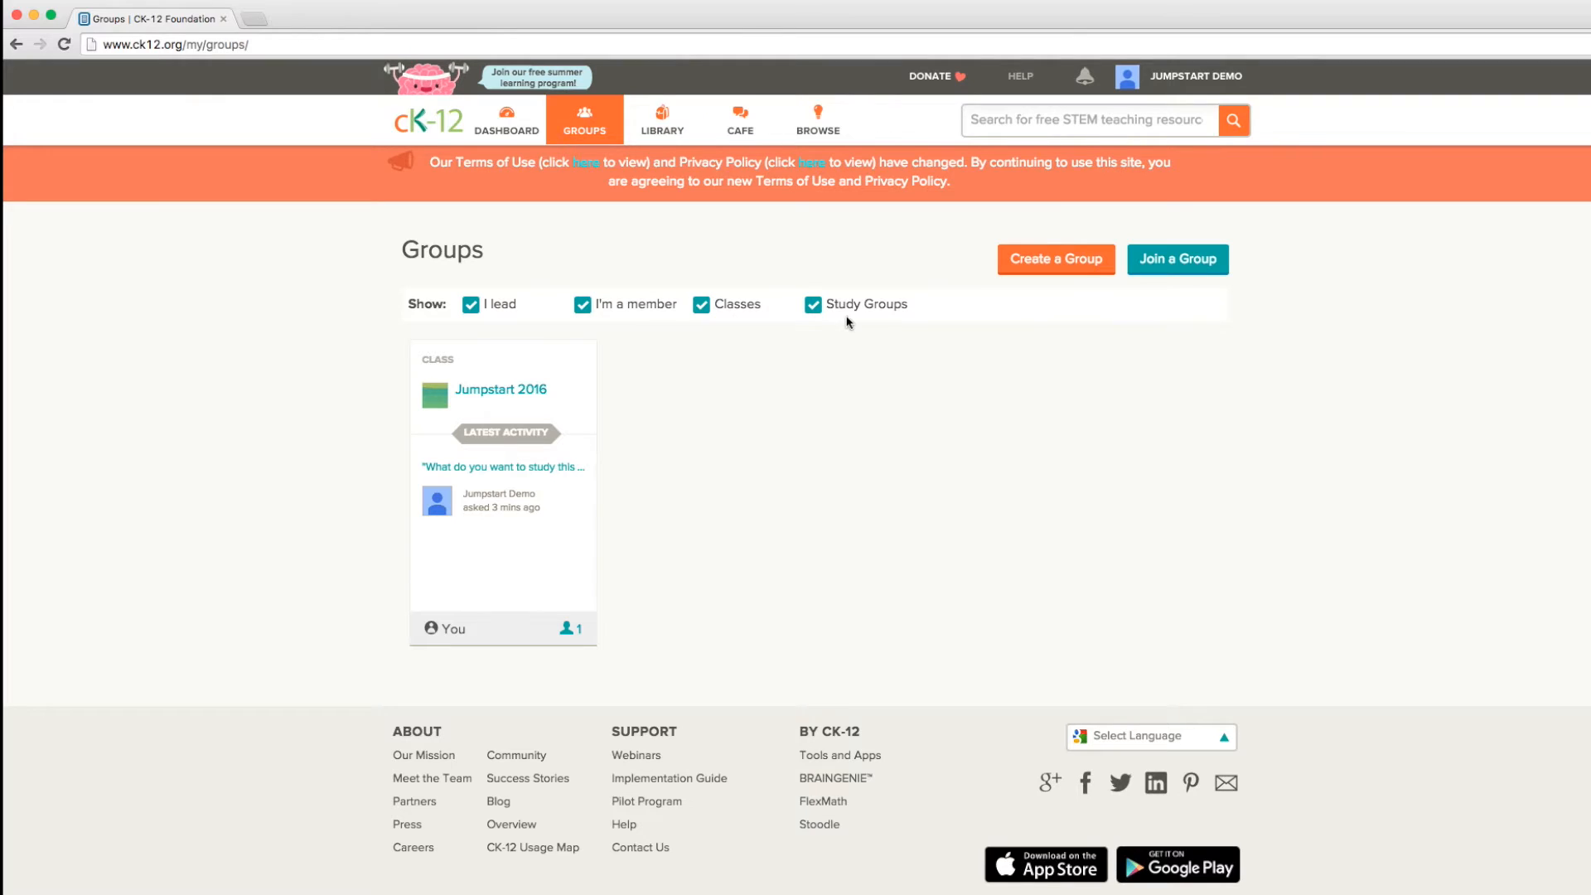
click(702, 305)
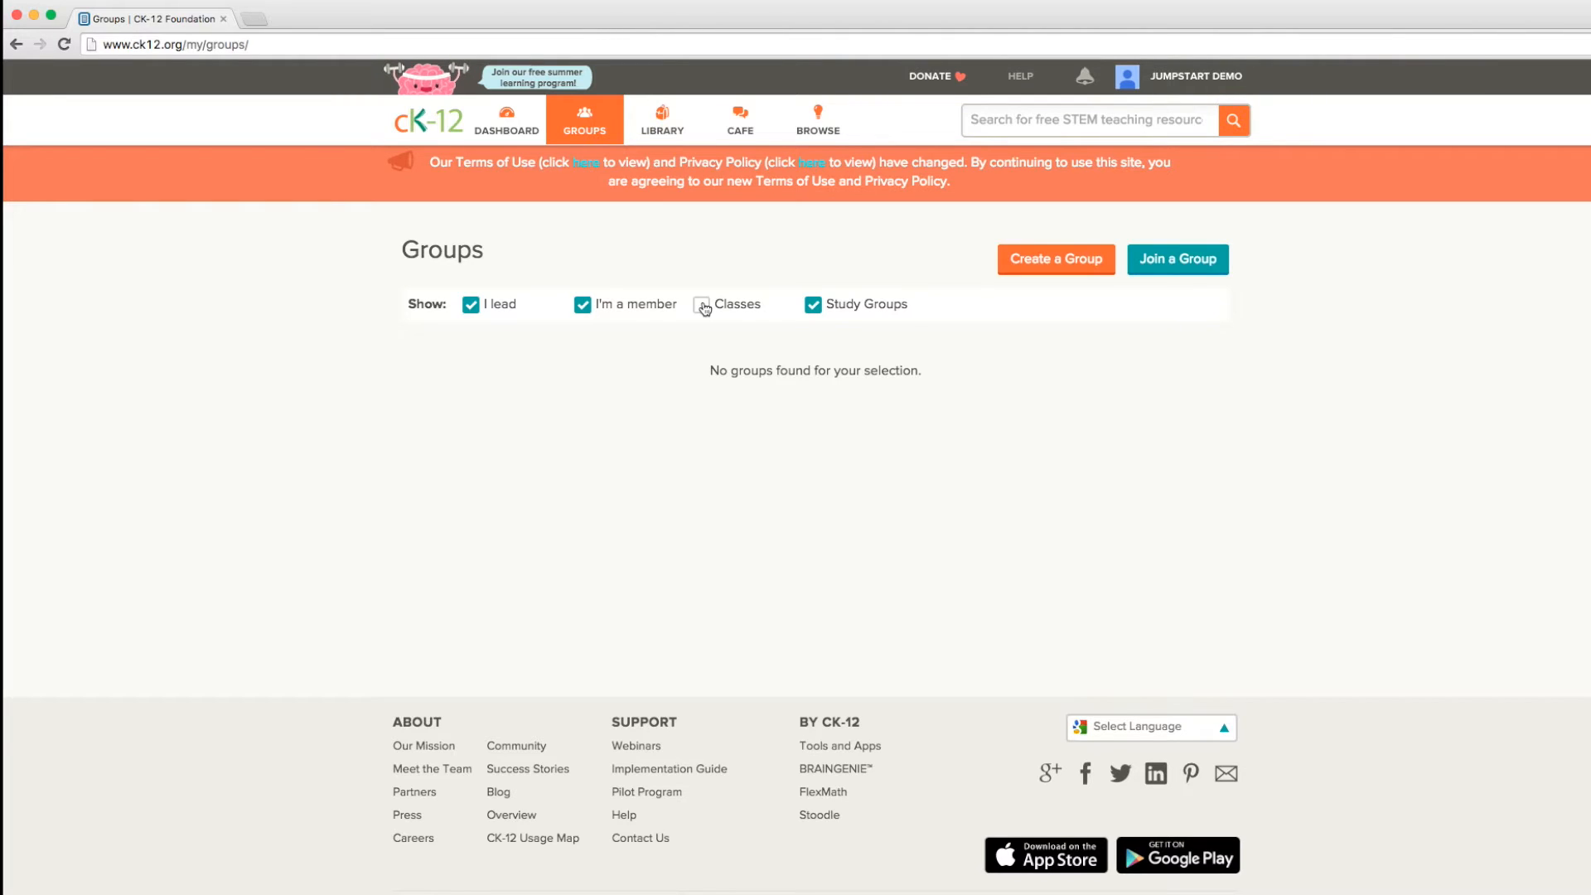
click(702, 304)
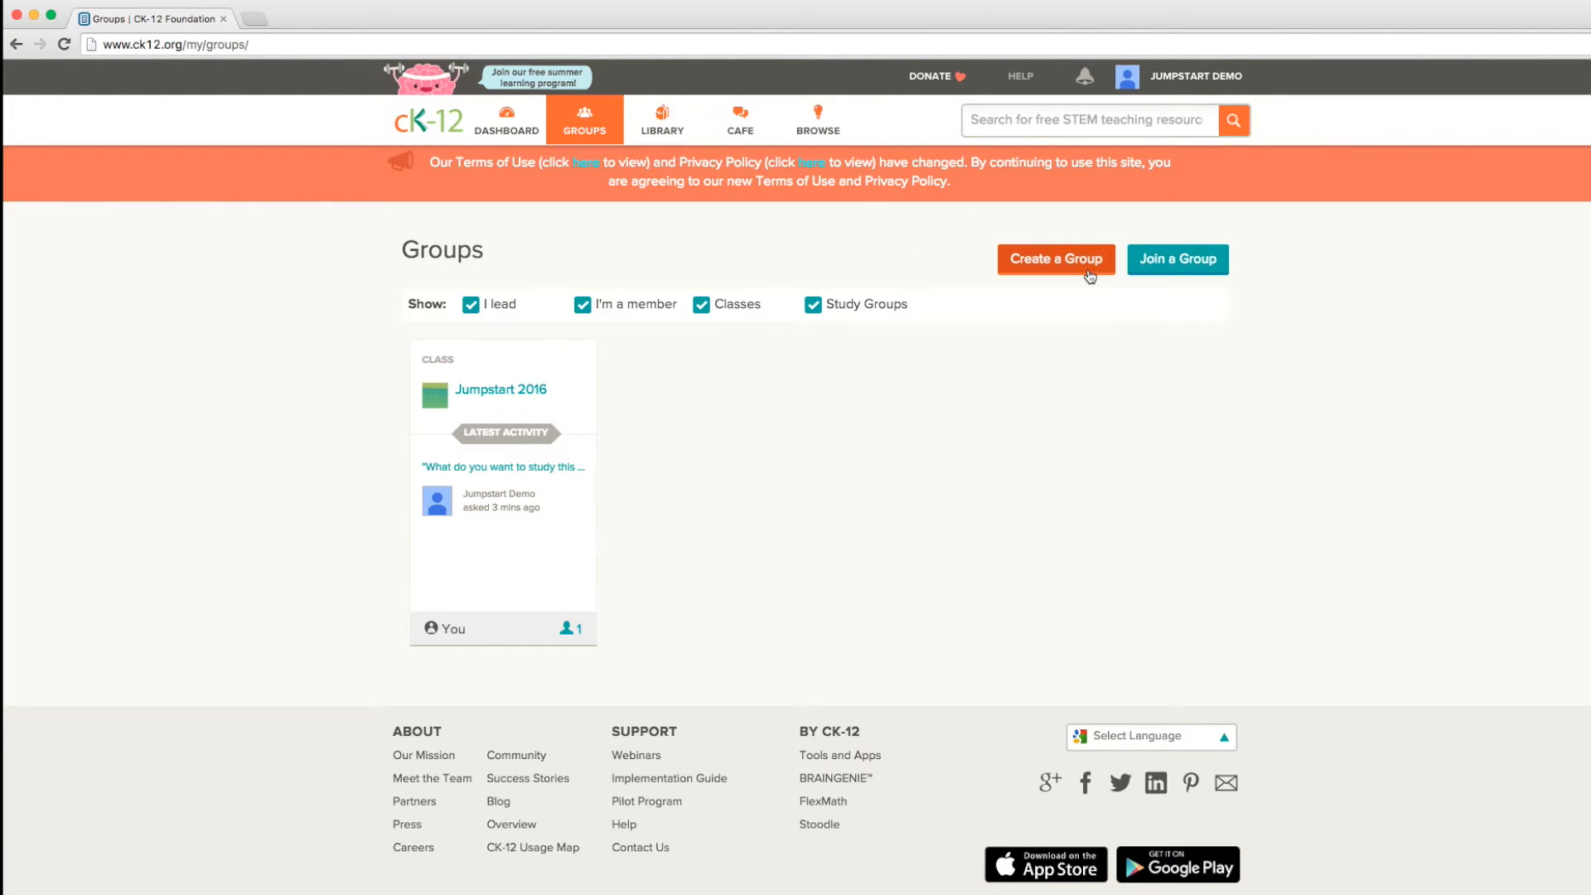
- Look at the prompt for joining a group by code, cancel it, and open the Jumpstart 2016 class
click(1172, 262)
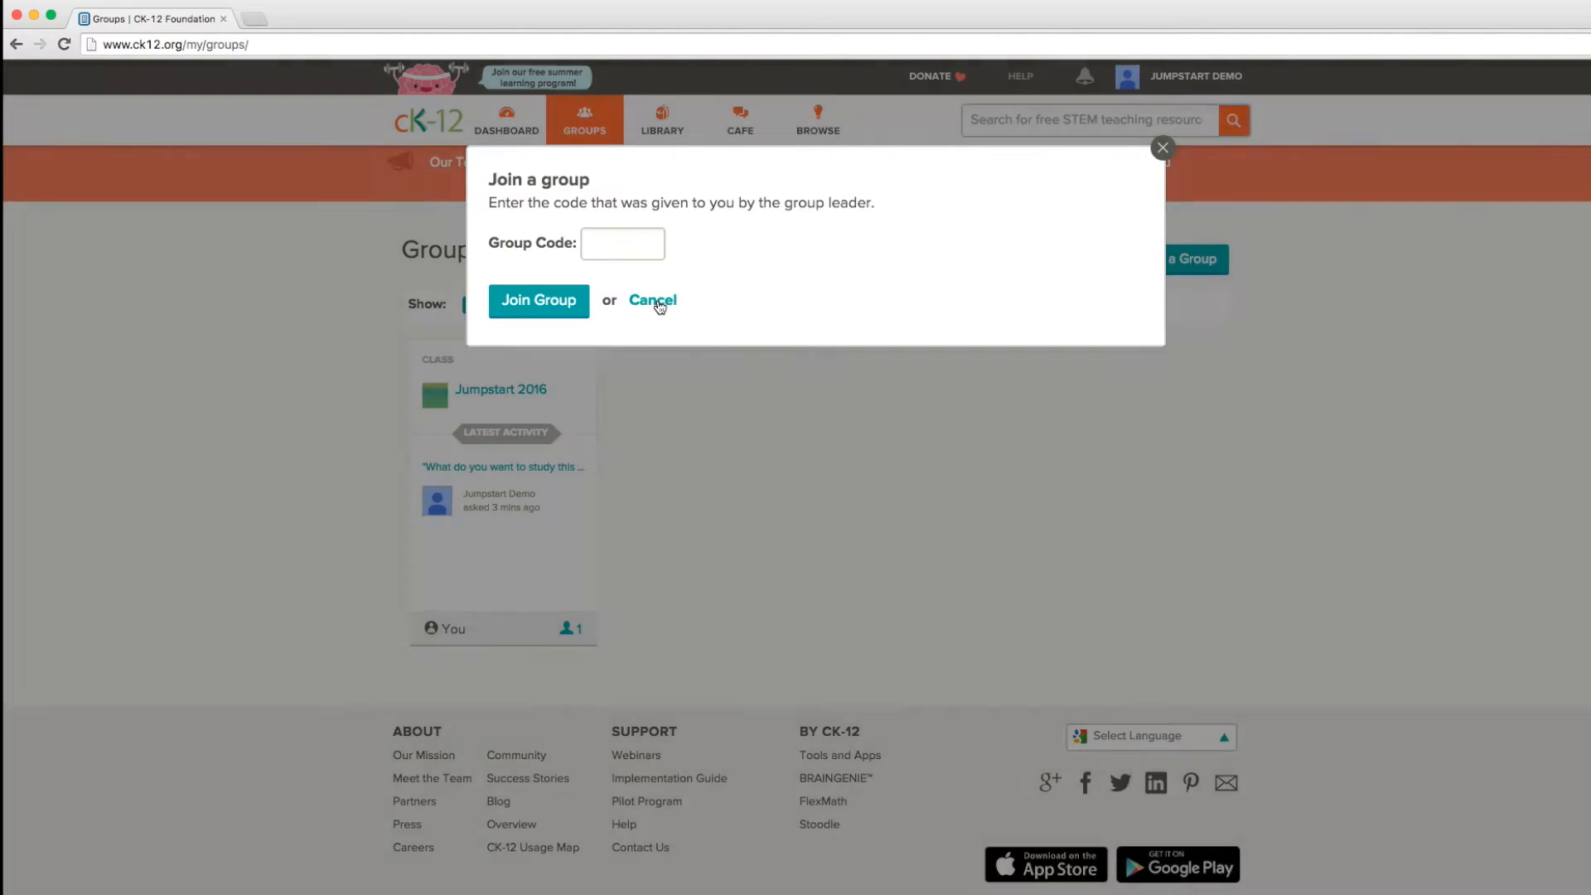
click(657, 302)
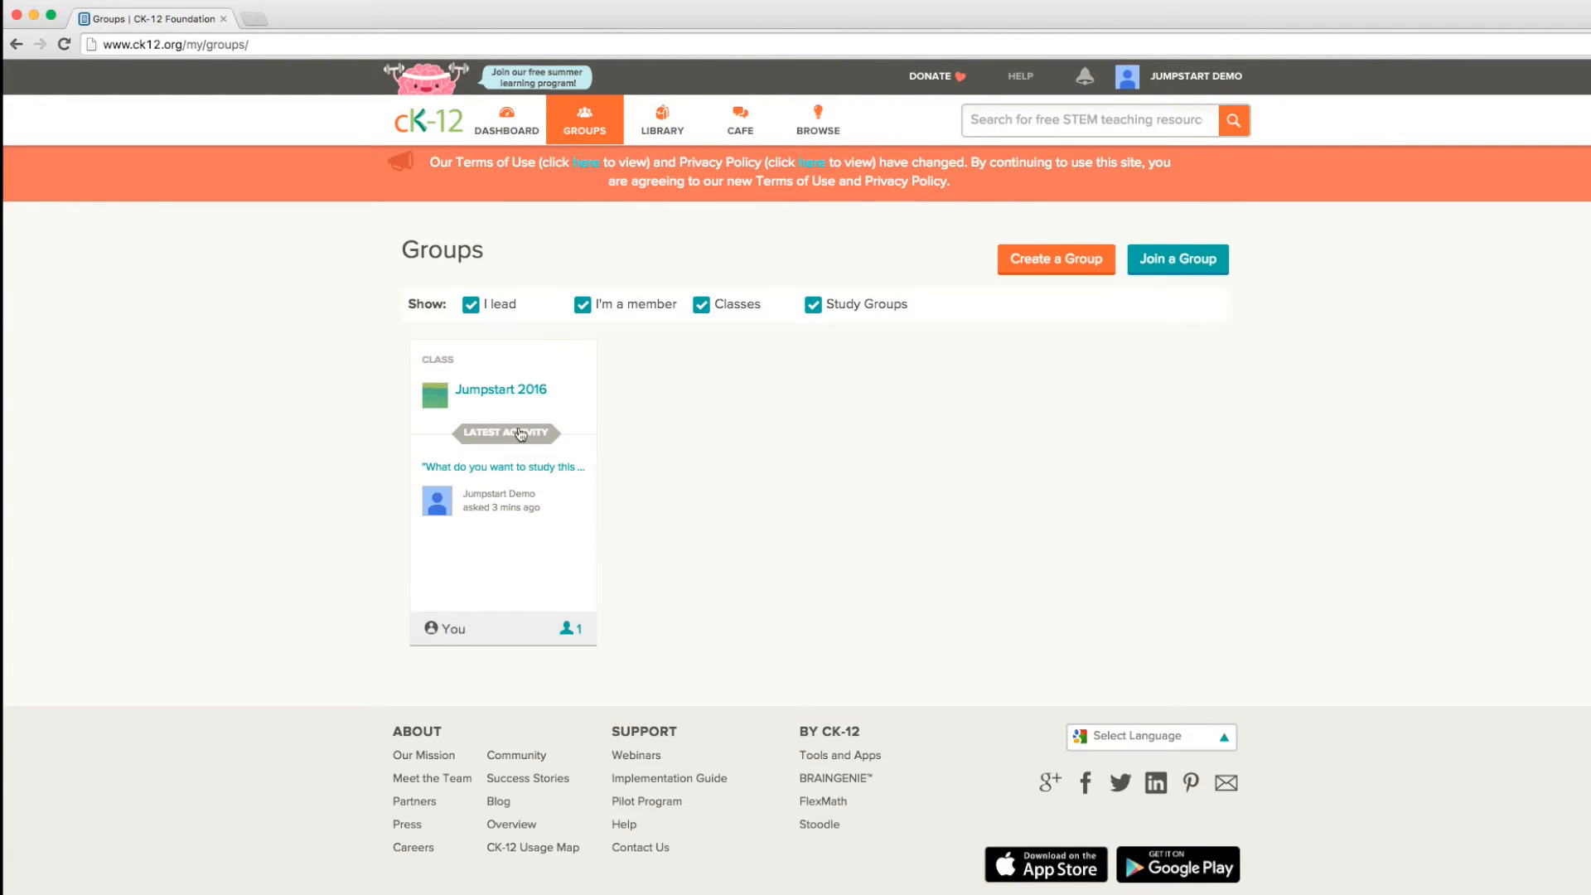
click(477, 394)
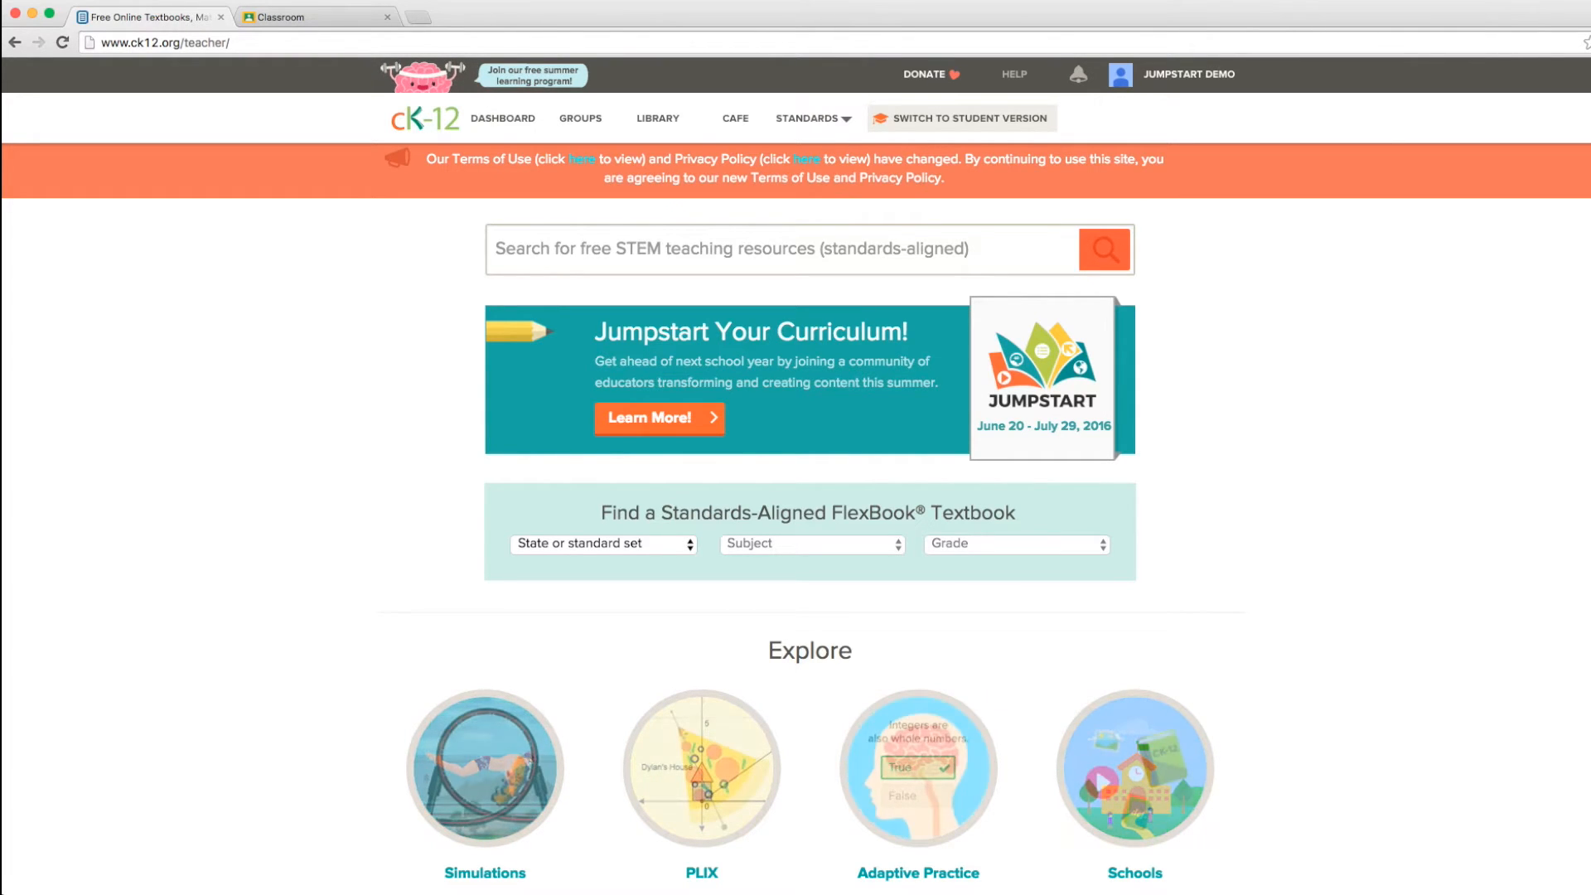
- Browse to the Time topics in Grade 4 elementary math
scroll(256, 479, down, 5)
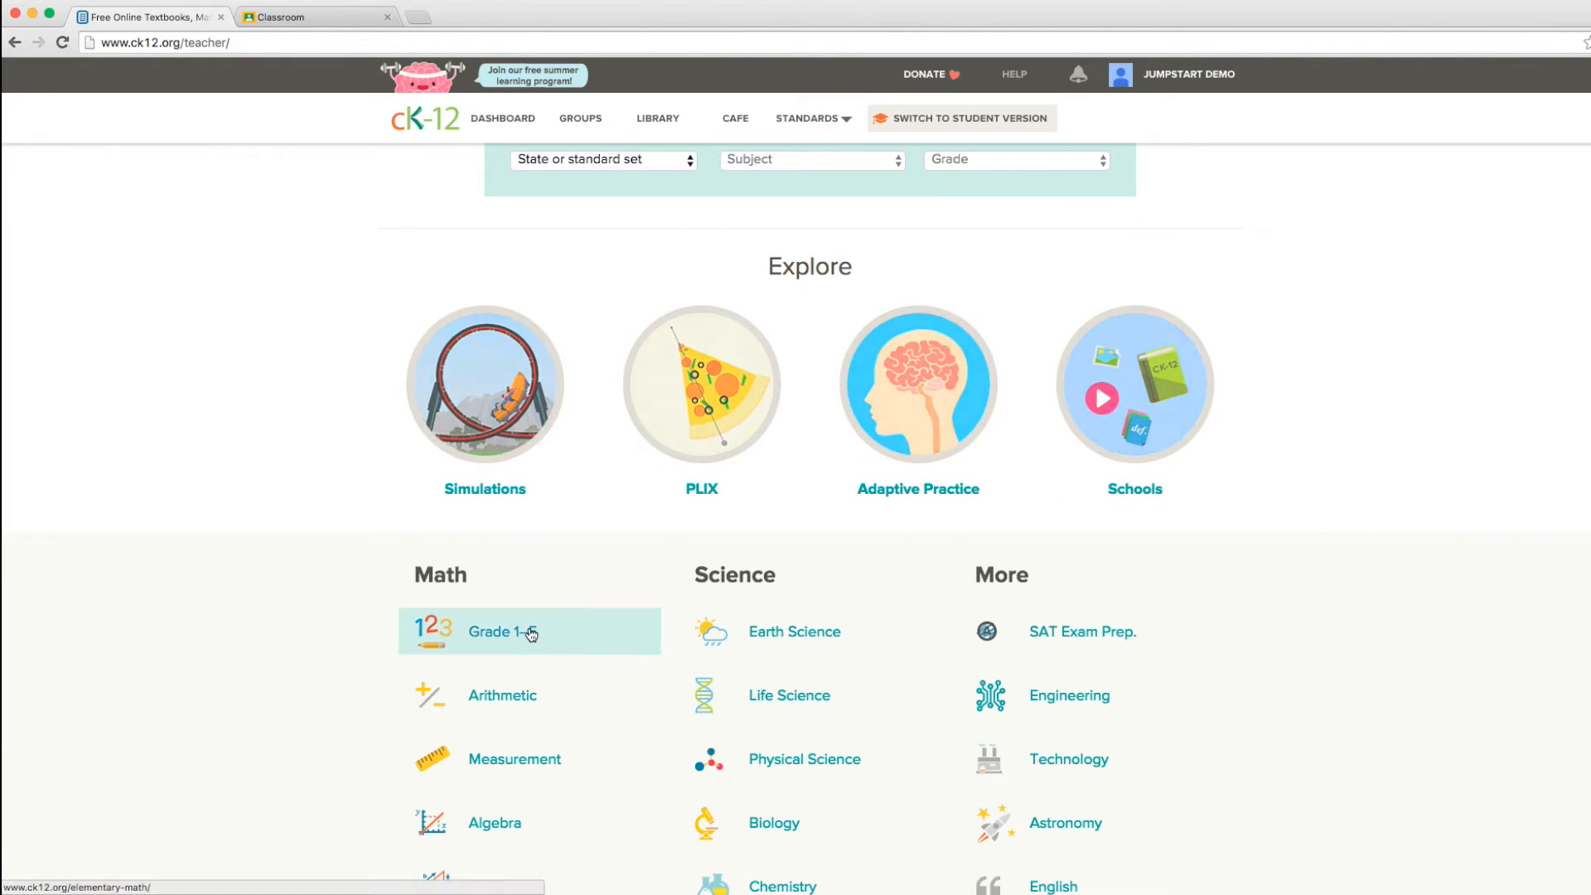
click(531, 633)
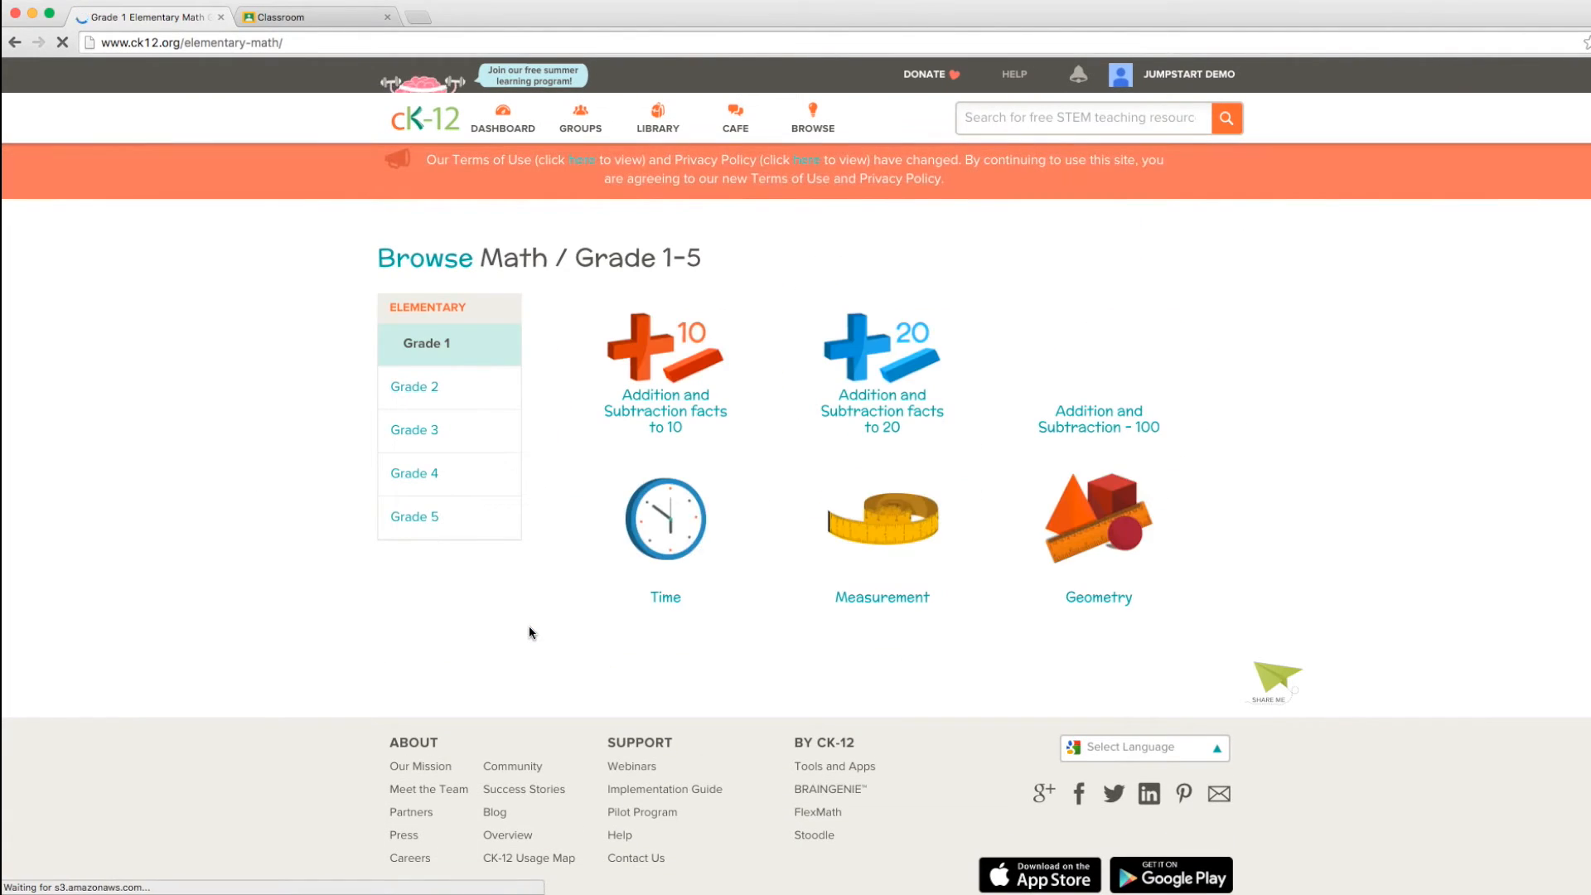
click(476, 485)
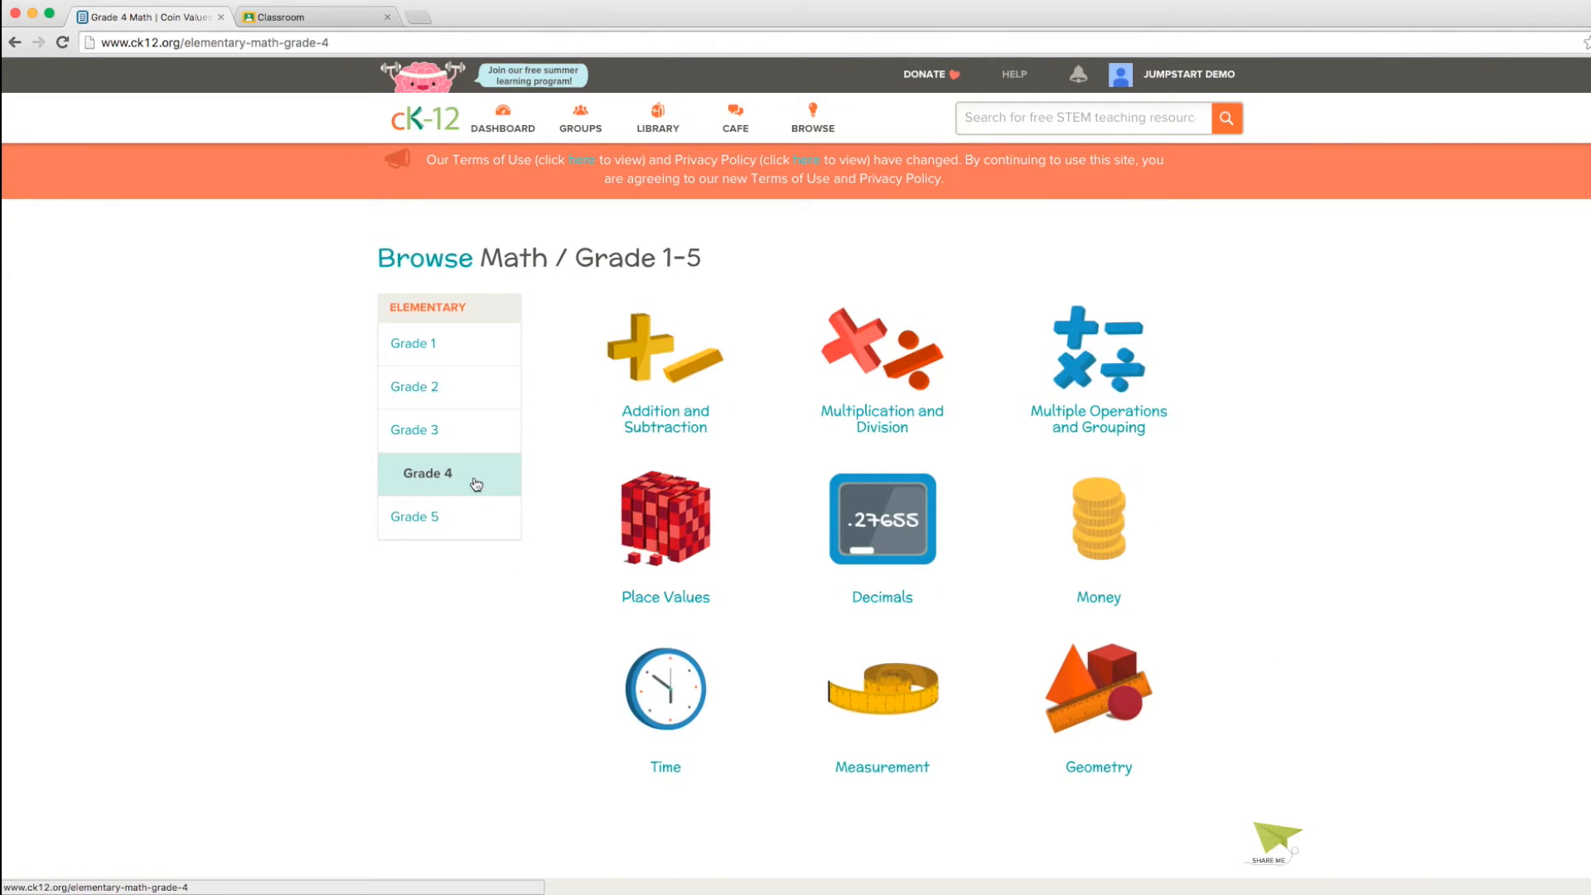
click(684, 708)
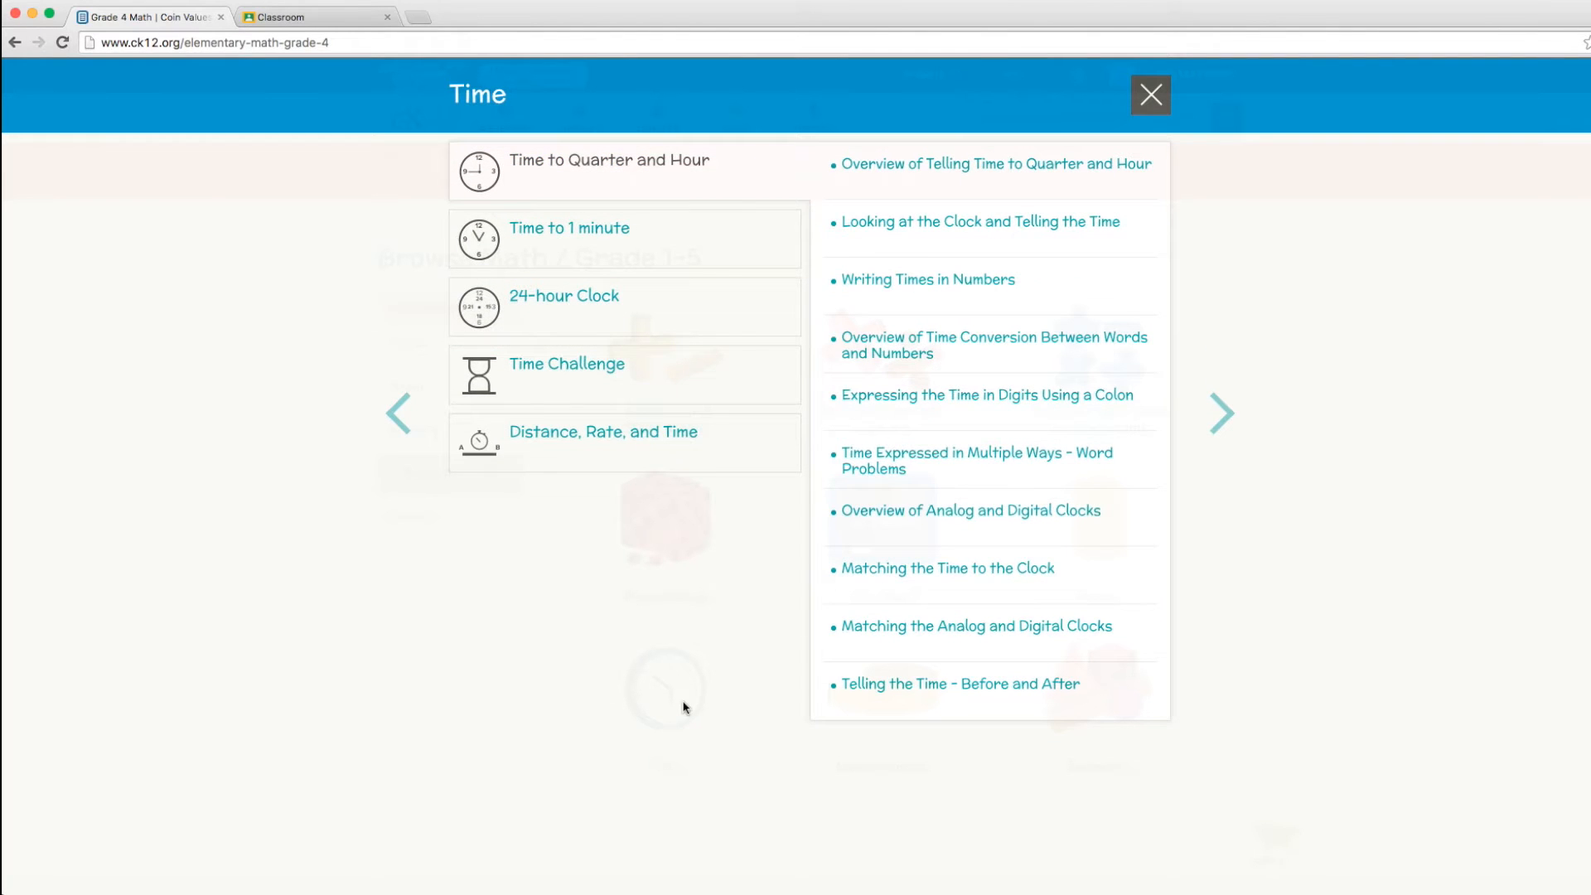
- Open the video in the lesson "Looking at the Clock and Telling the Time"
click(925, 222)
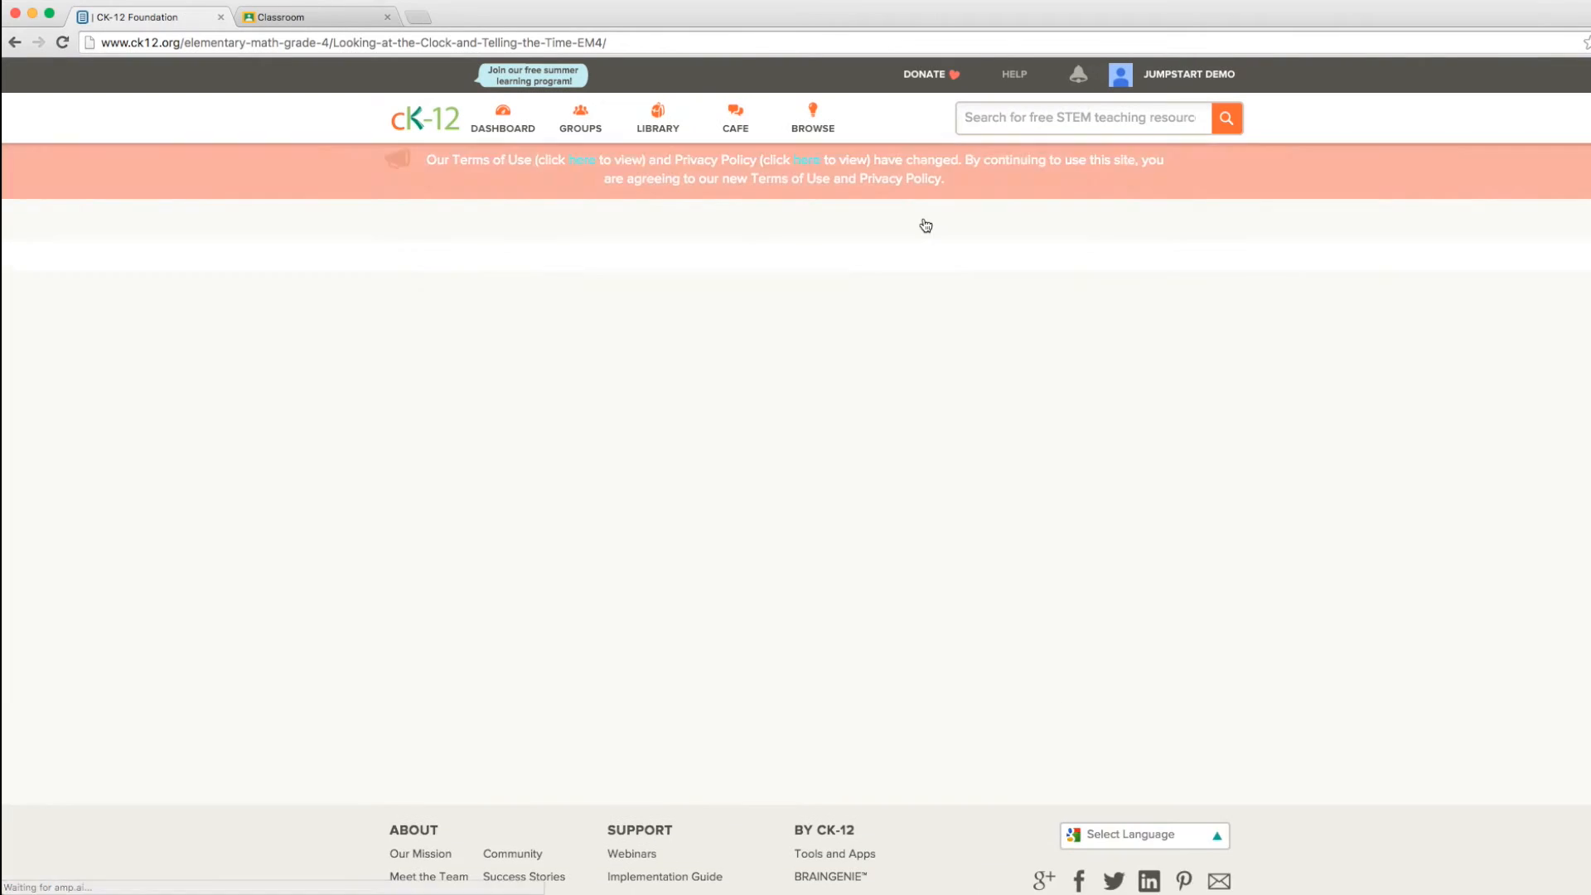
scroll(1434, 464, down, 3)
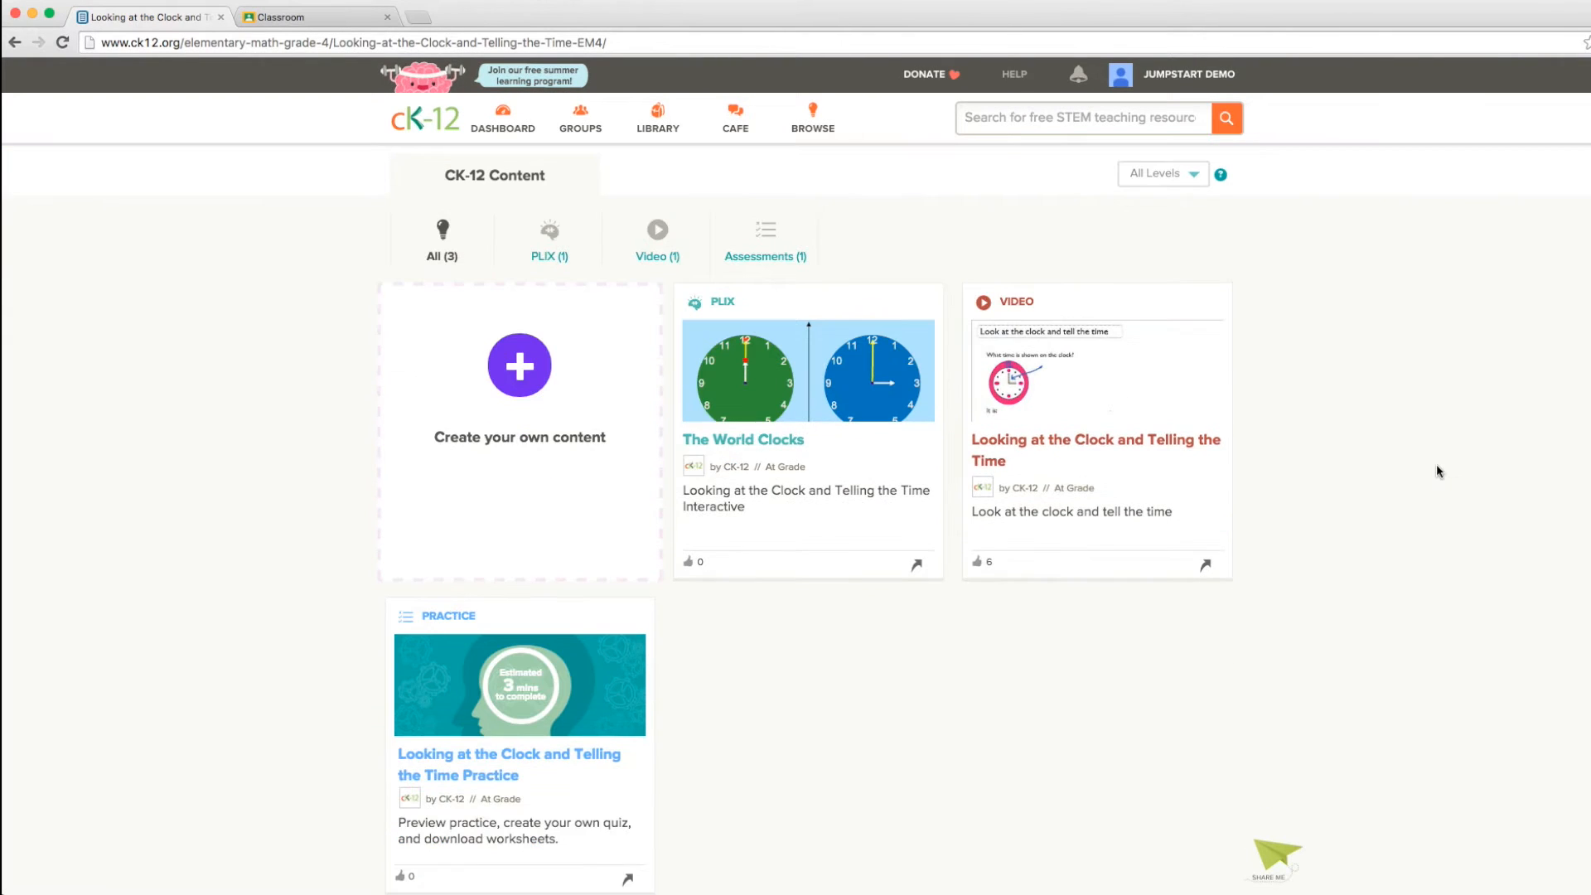
click(1028, 305)
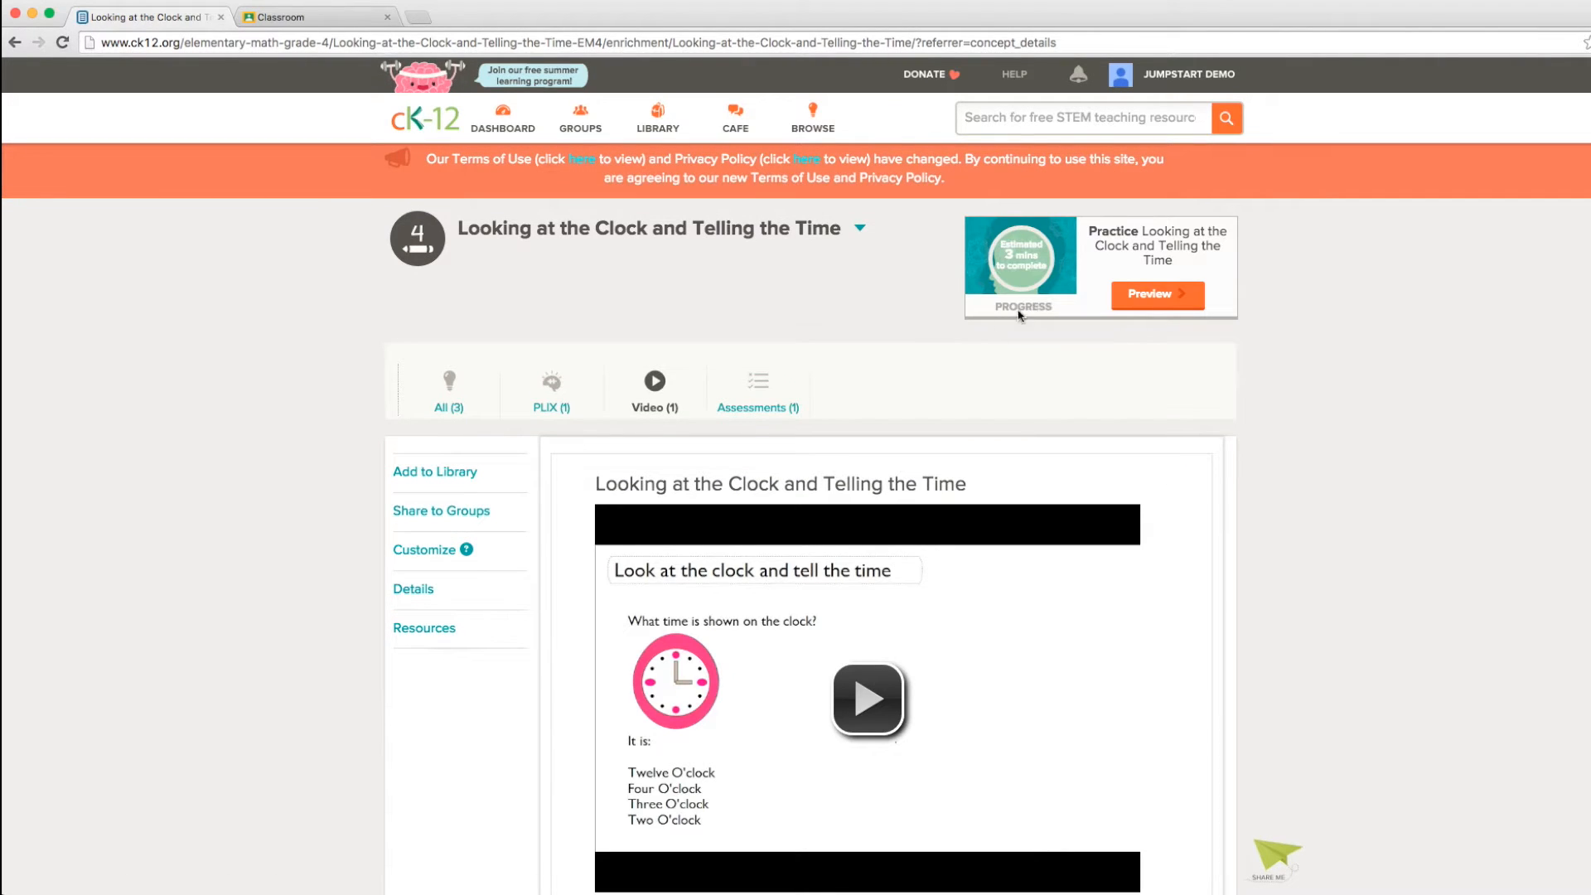
- Share the video "Looking at the Clock and Telling the Time" with the Jumpstart 2016 group
click(436, 520)
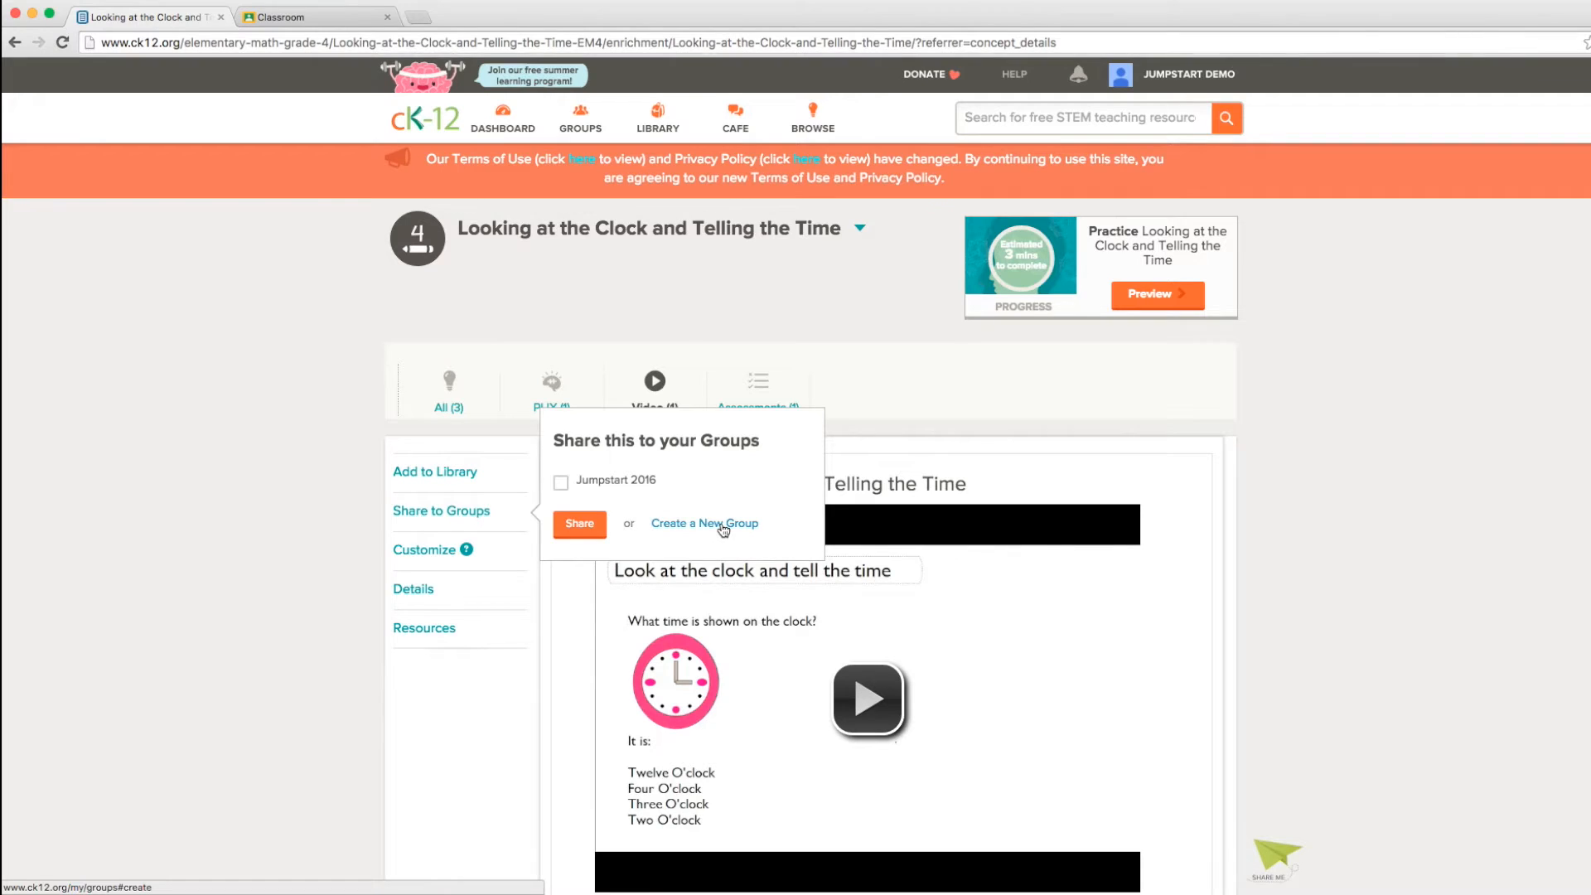
click(561, 483)
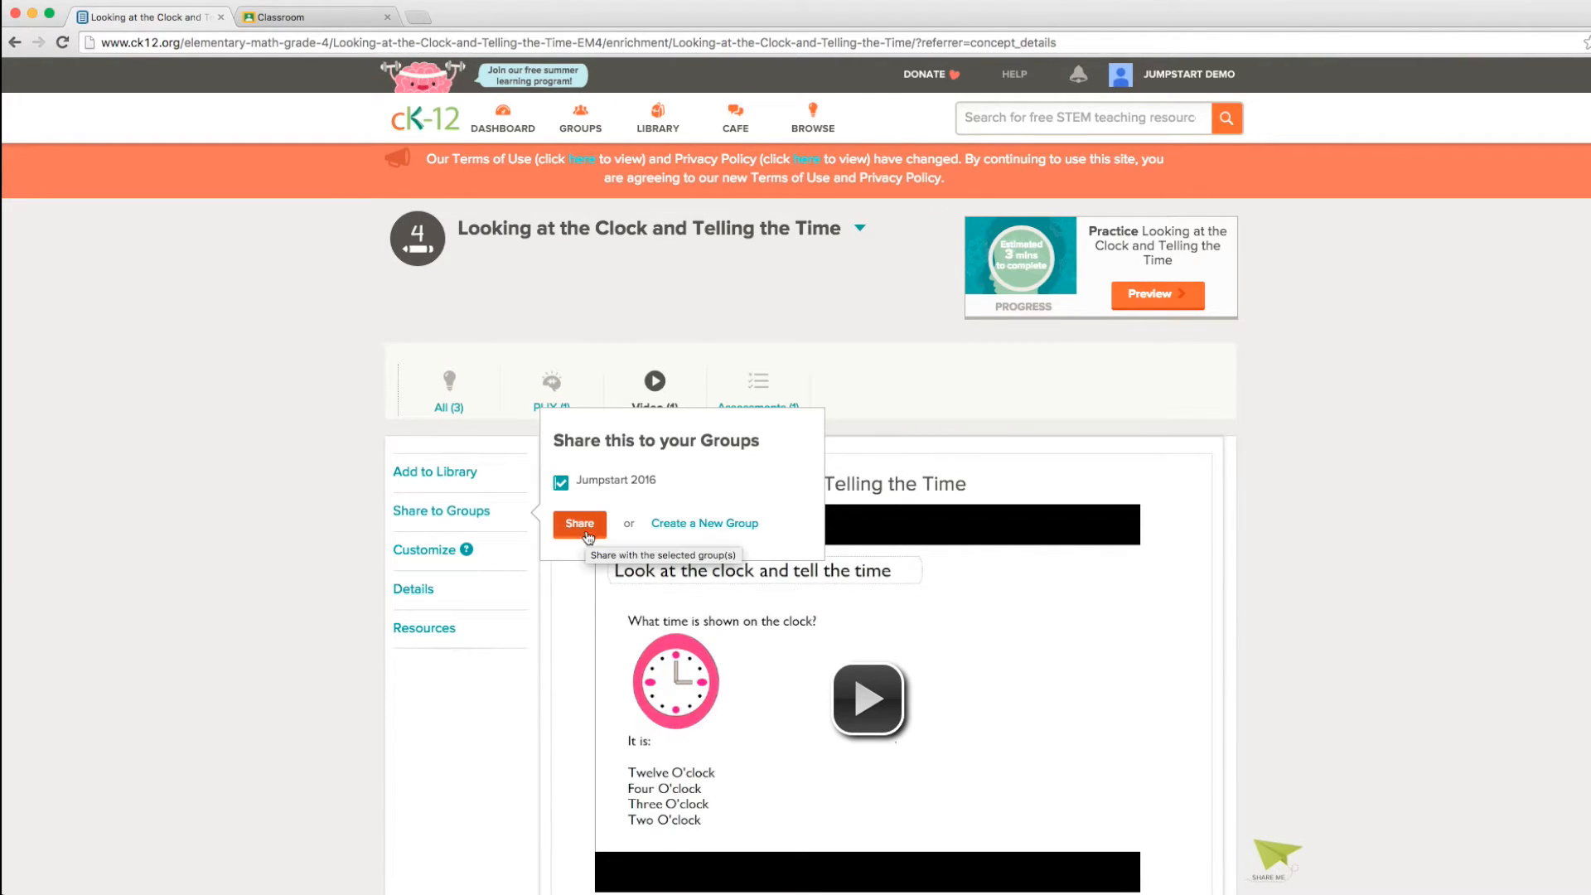
click(585, 528)
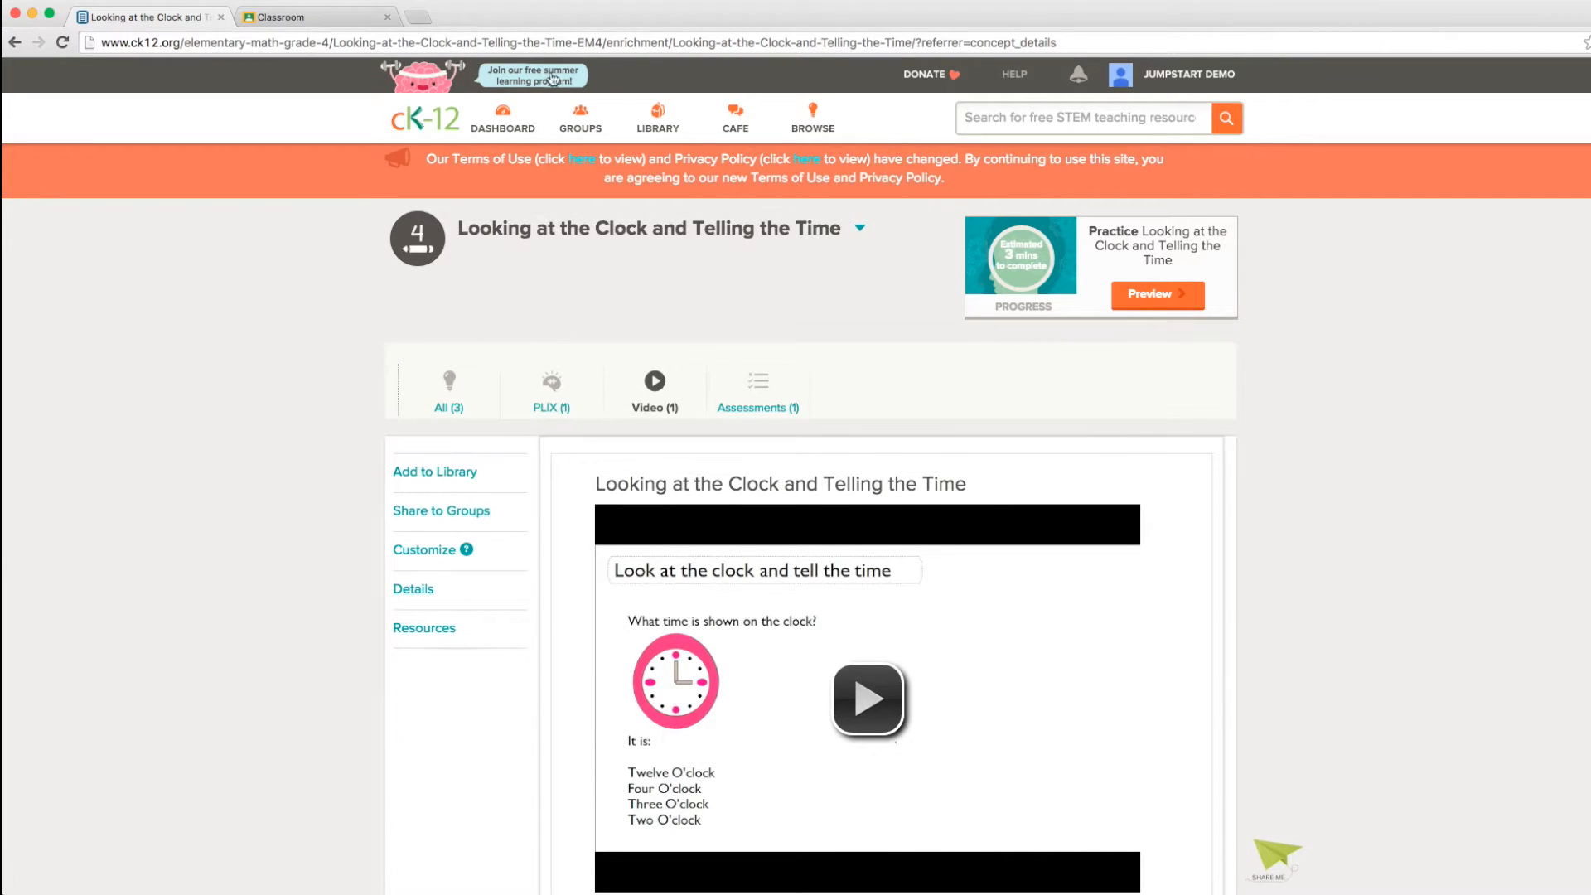
- View the shared resources of the Jumpstart 2016 group and sort them by Members
click(587, 129)
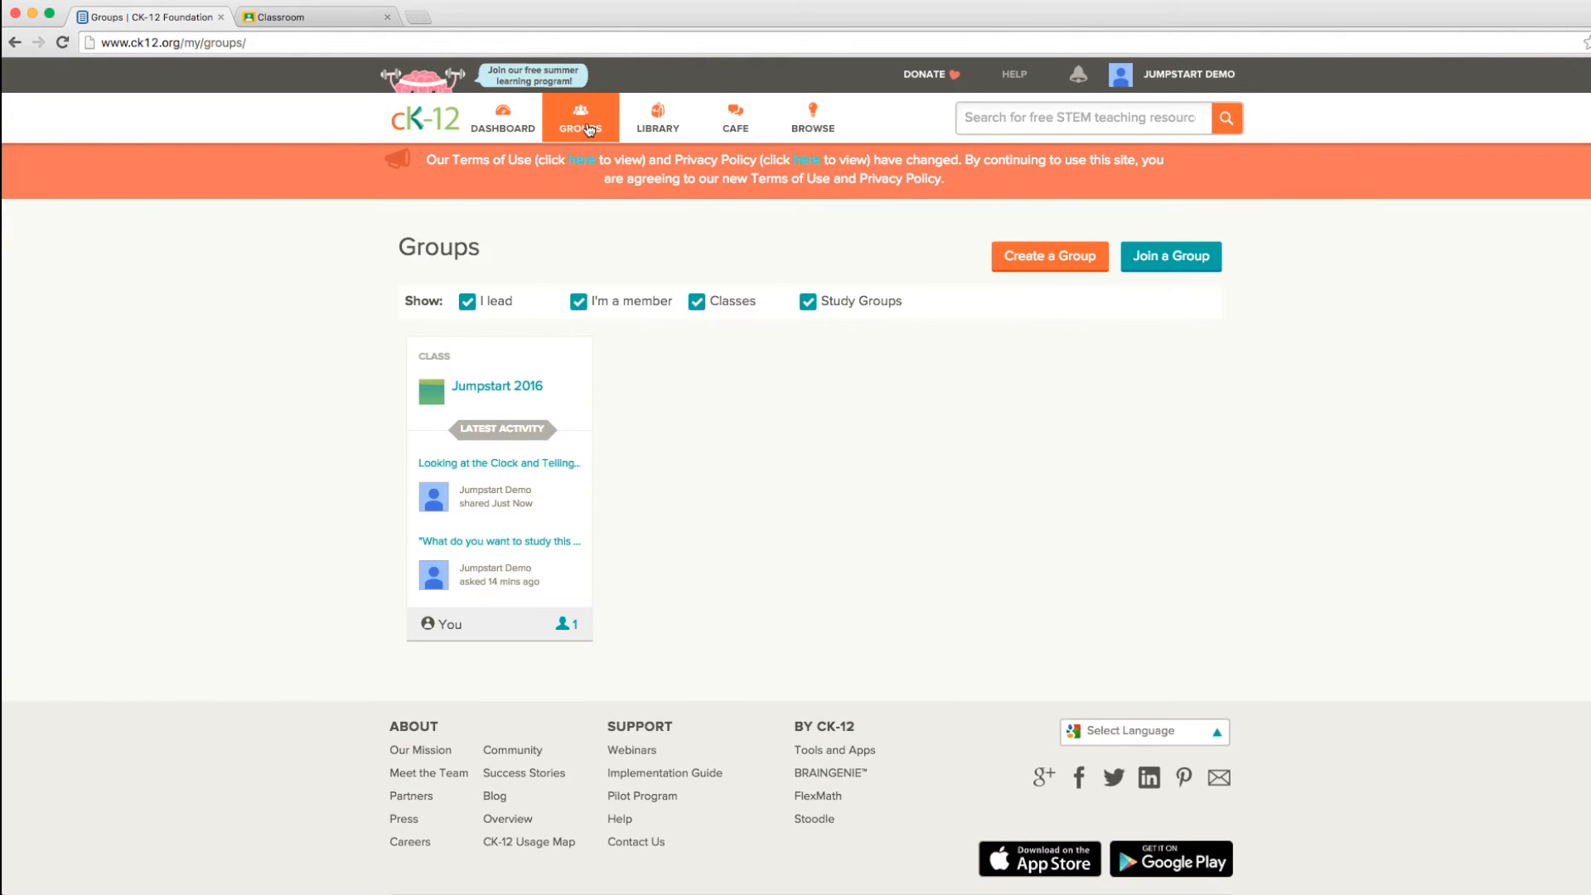
click(505, 387)
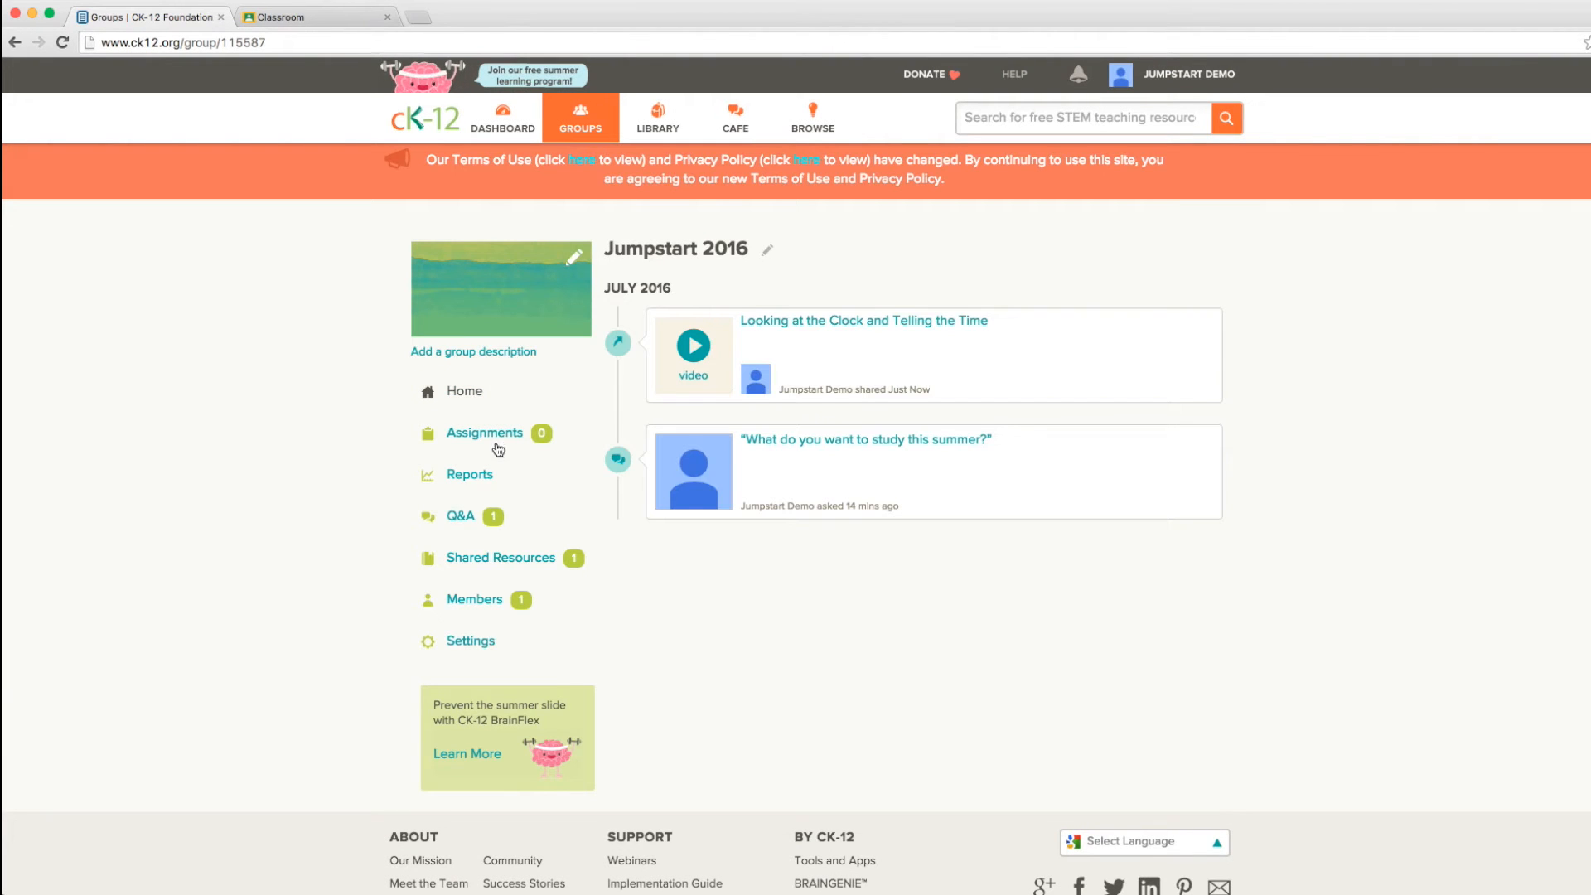
click(480, 558)
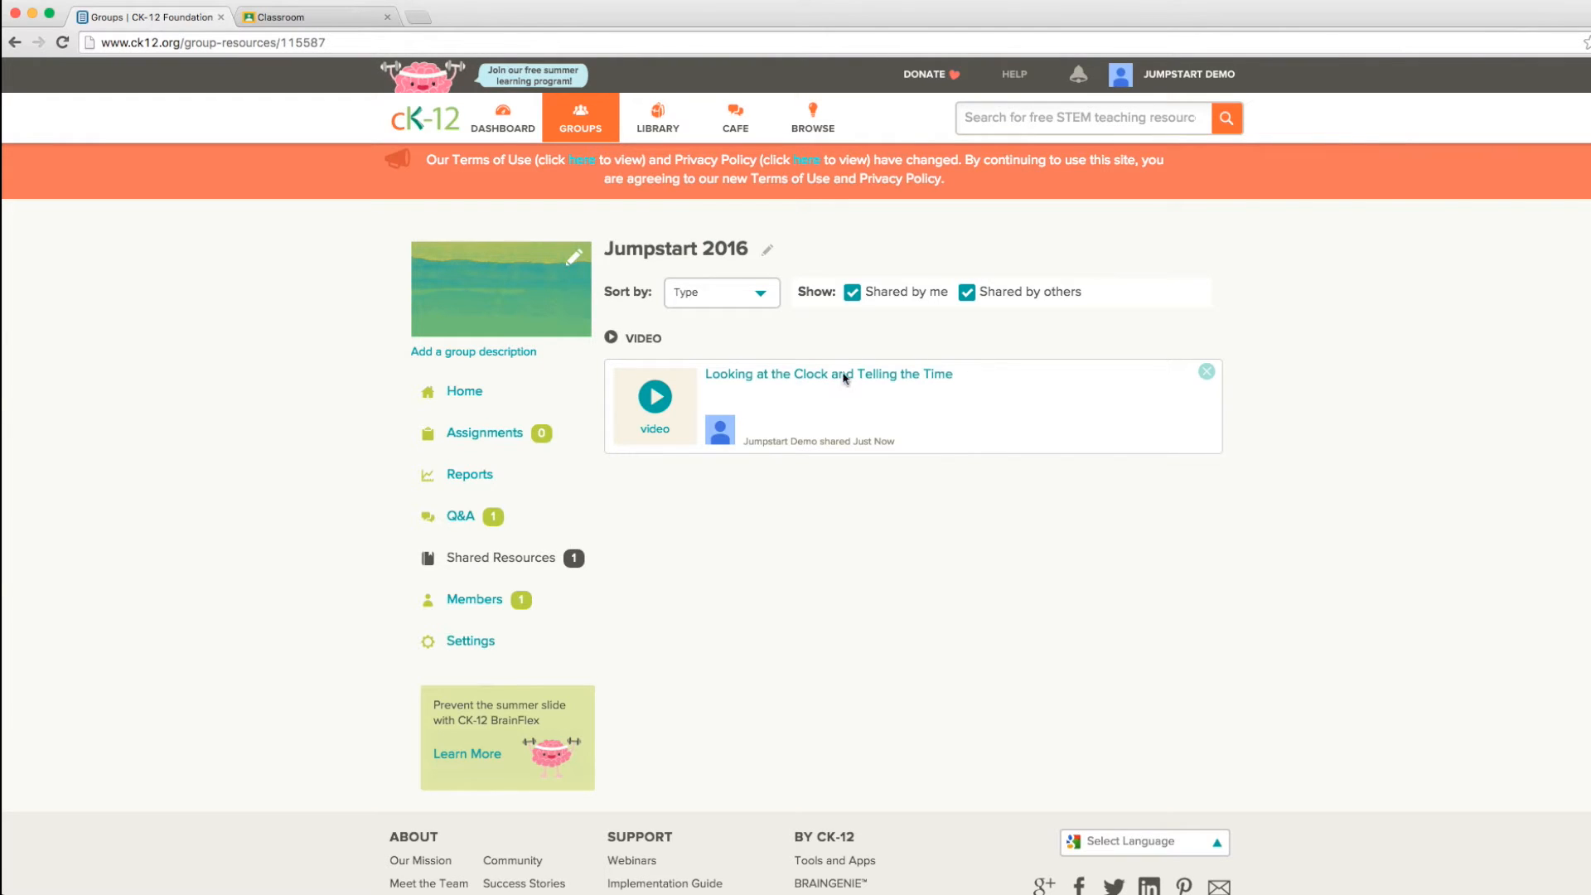
click(766, 304)
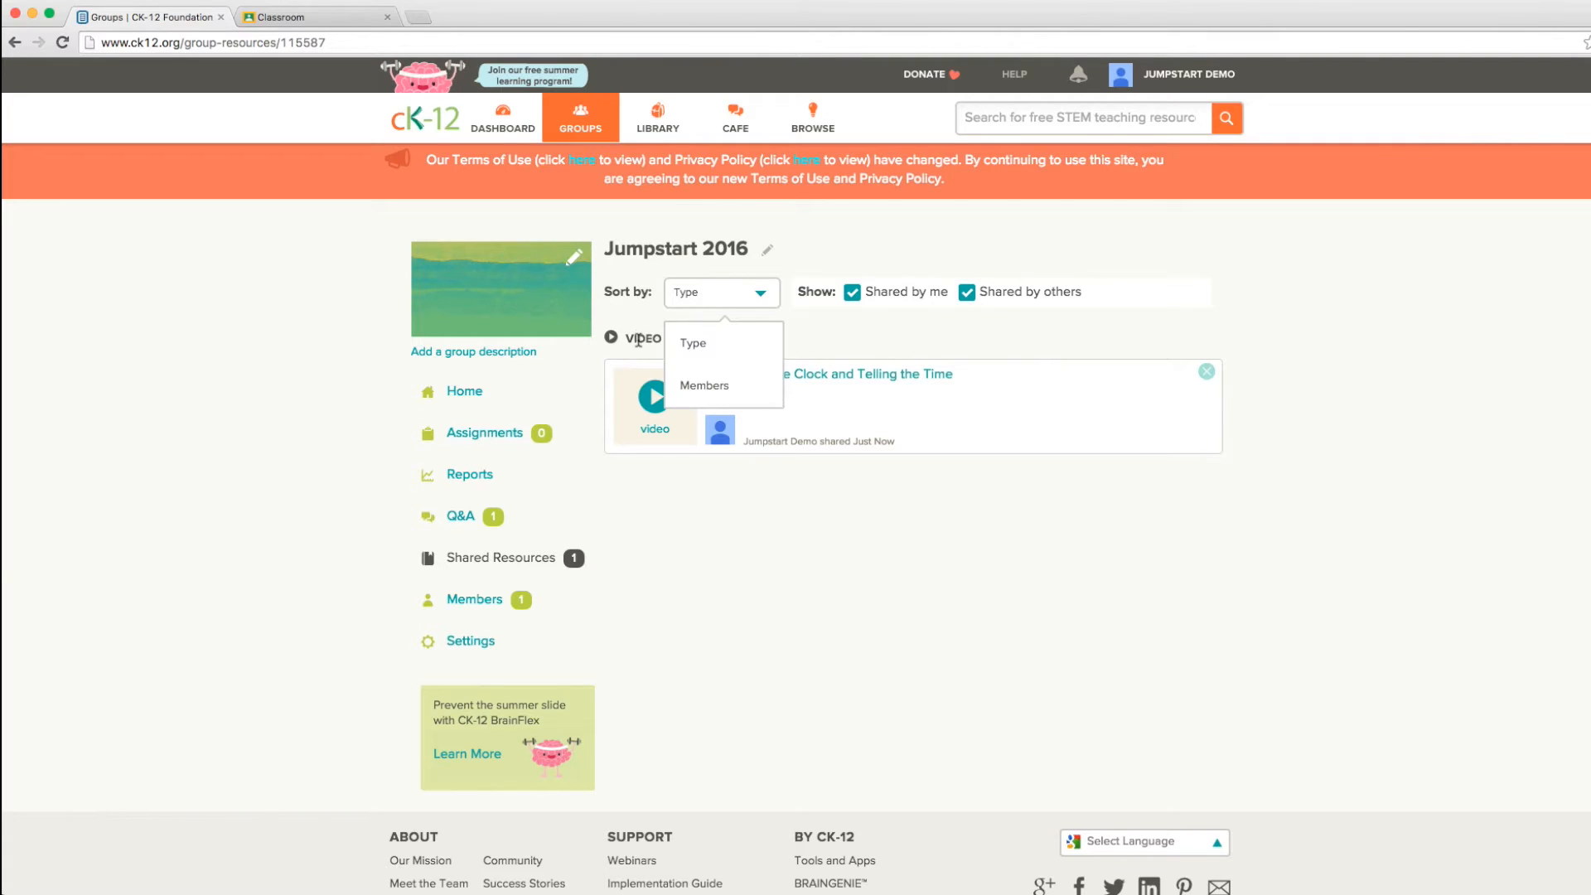
click(698, 384)
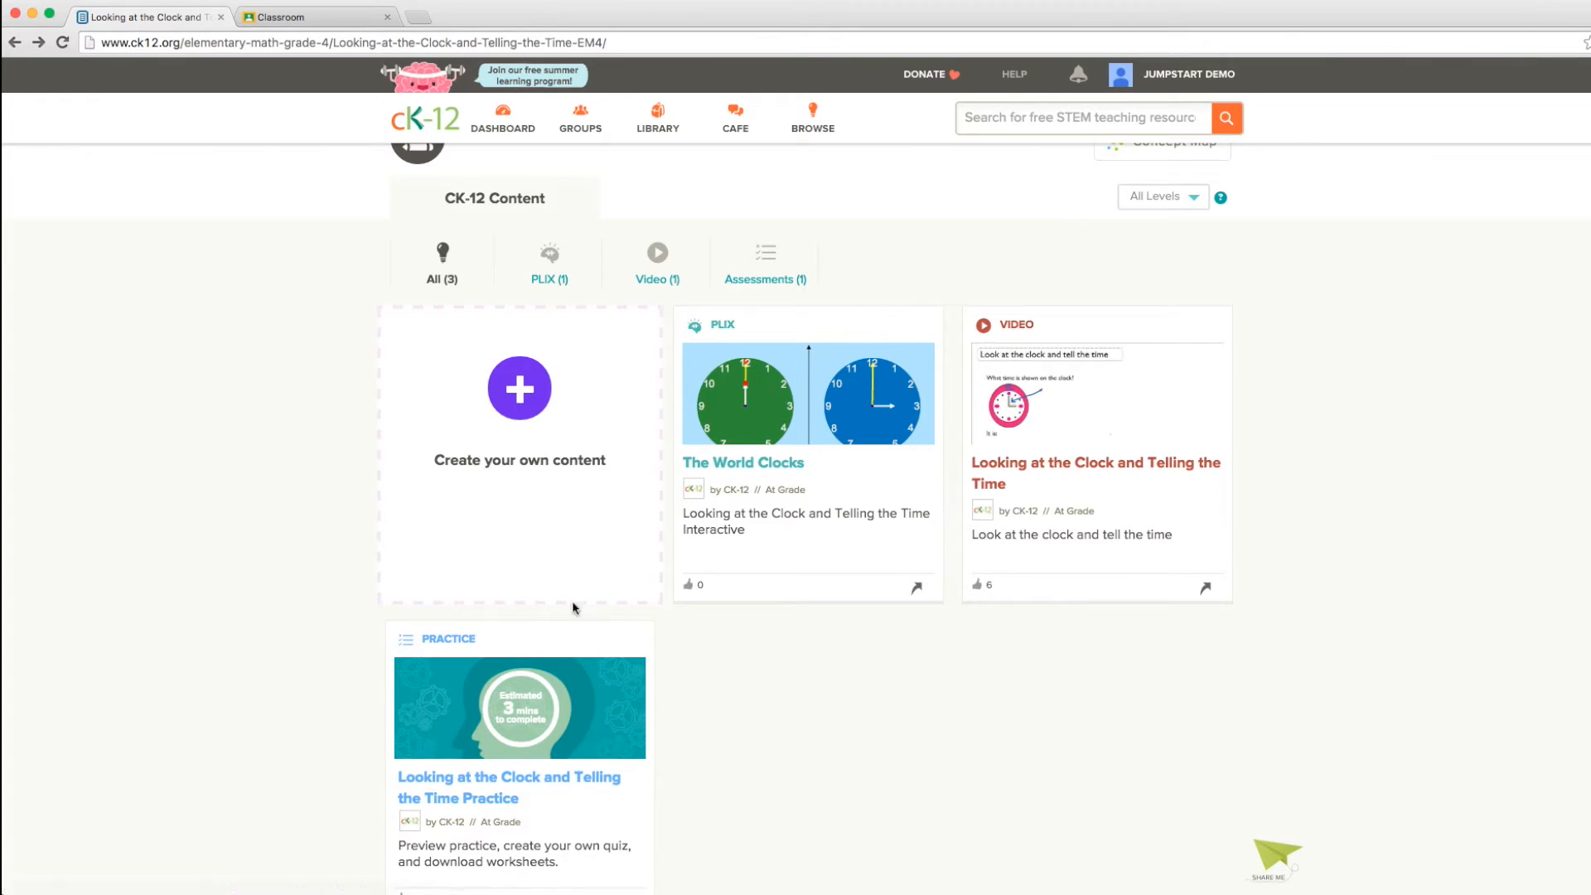
- Look at the lesson's practice page, return, and open The World Clocks PLIX to copy its web address
click(448, 641)
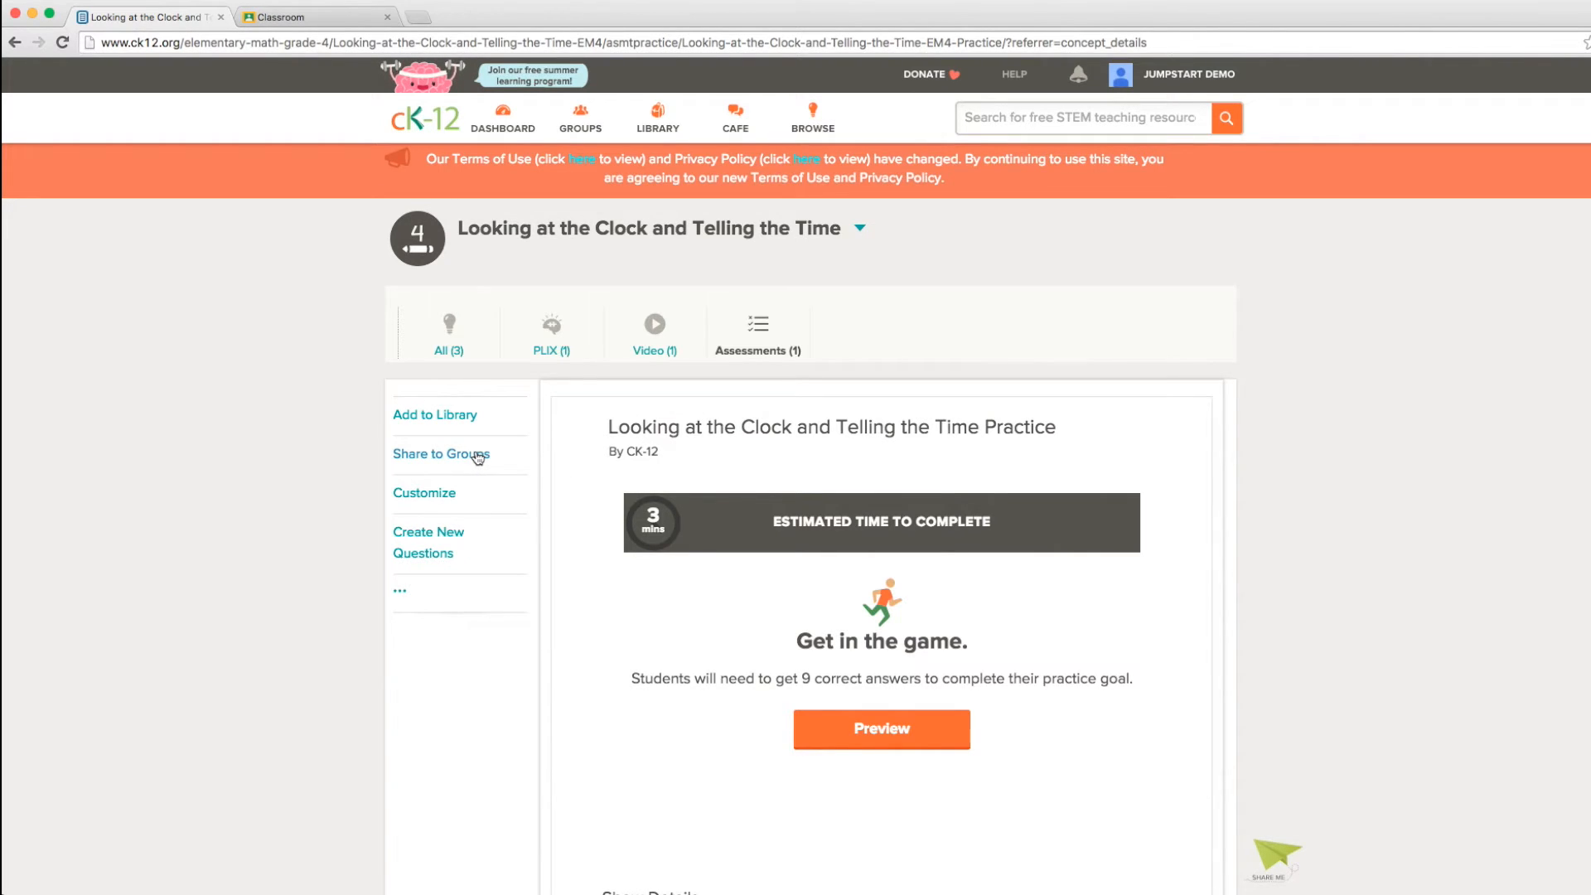
click(14, 42)
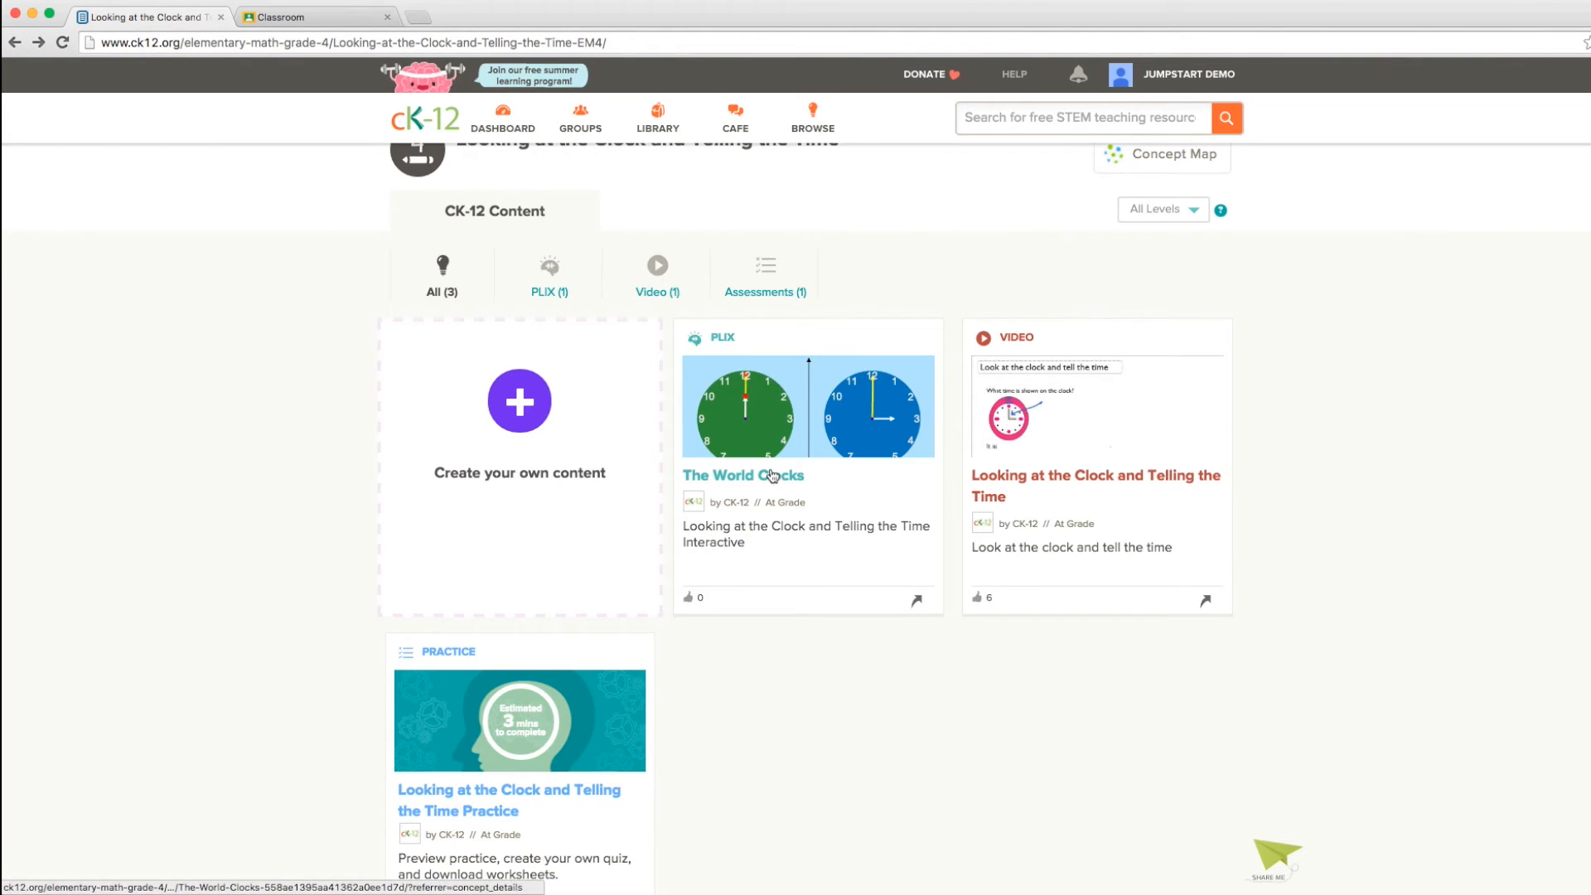
click(772, 476)
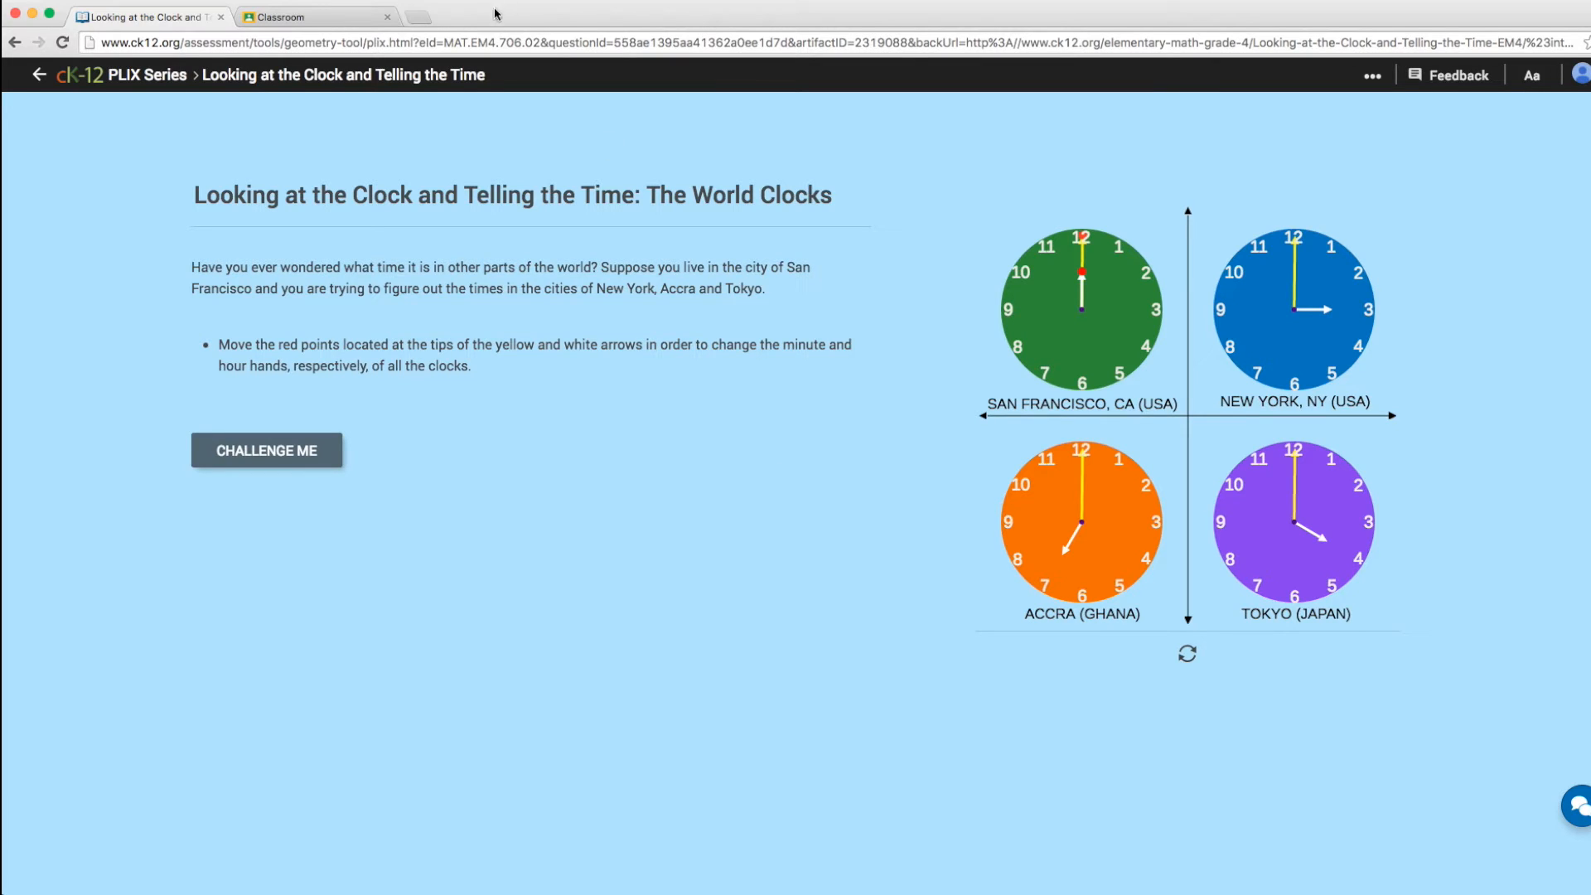
click(498, 41)
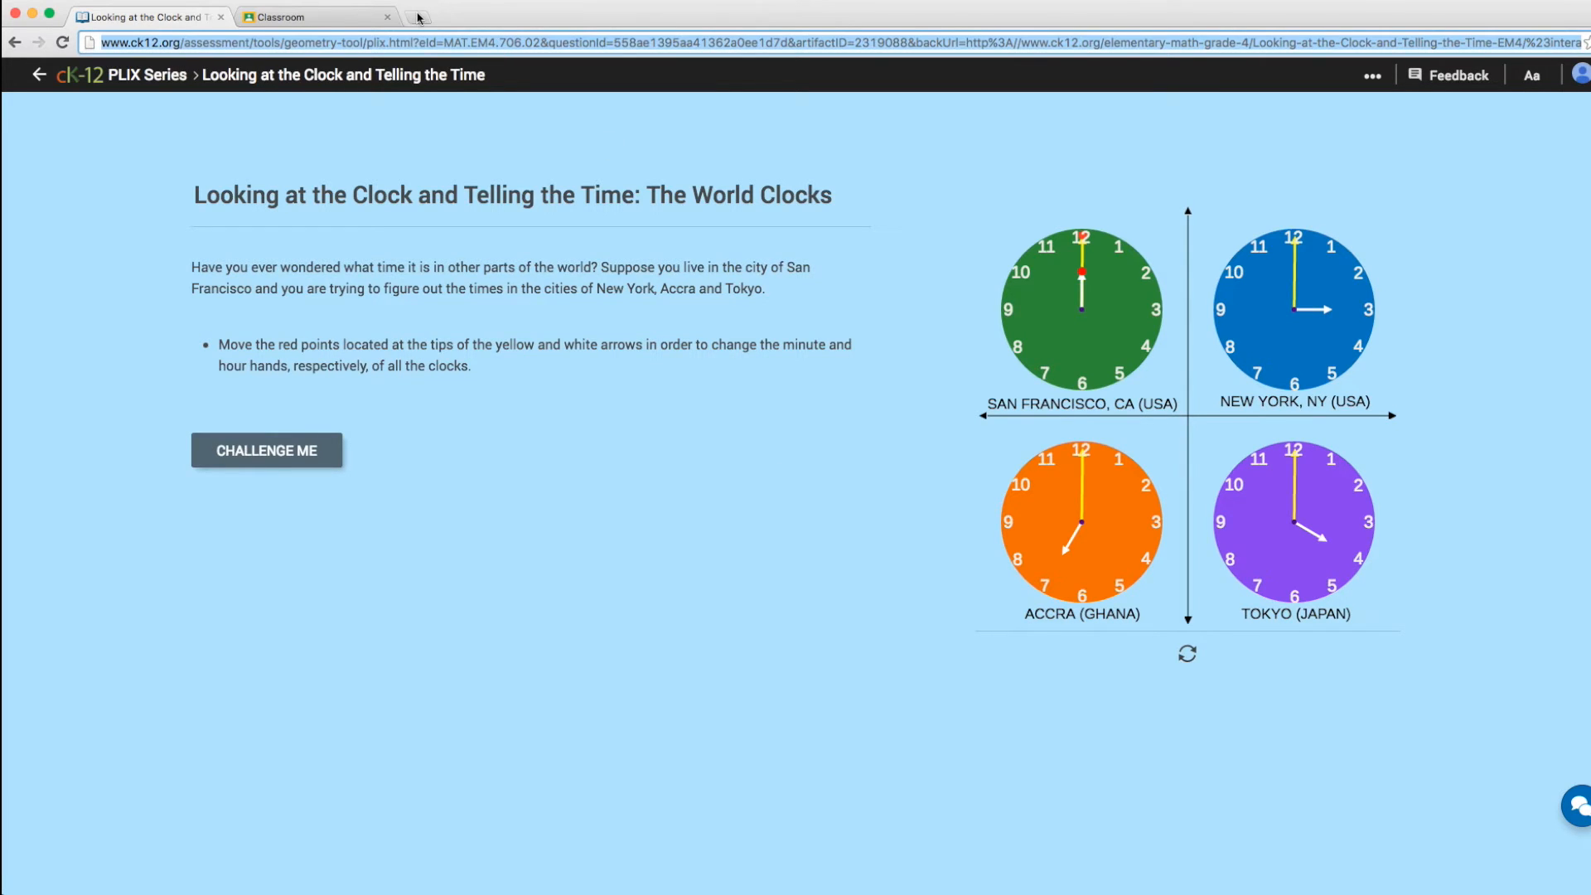
- Open the Q&A of the Jumpstart 2016 group in a new browser tab
click(419, 18)
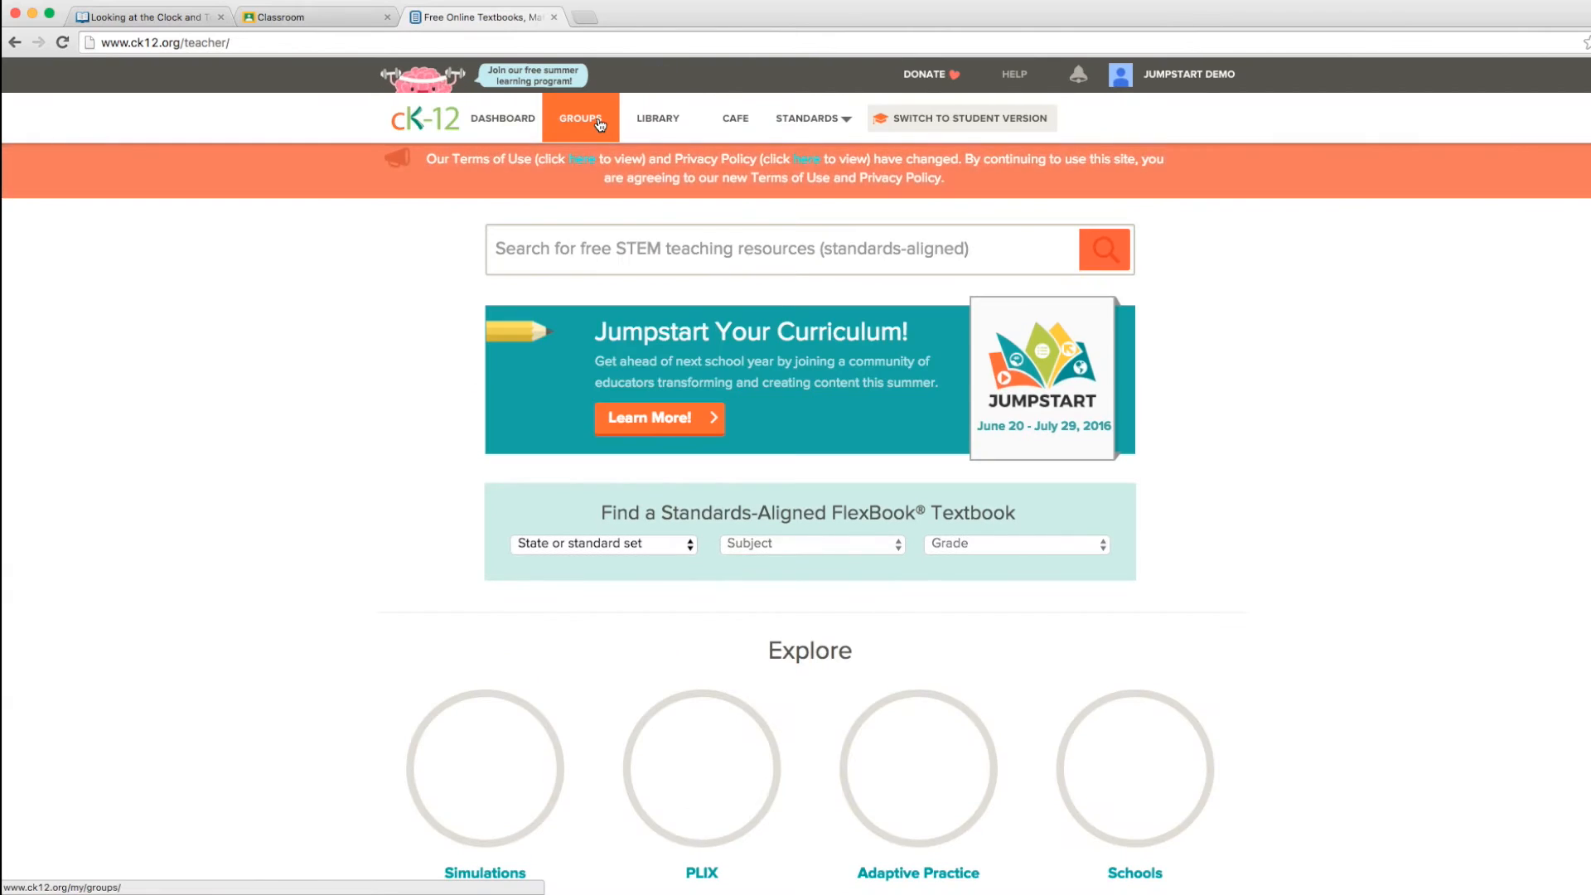
click(598, 120)
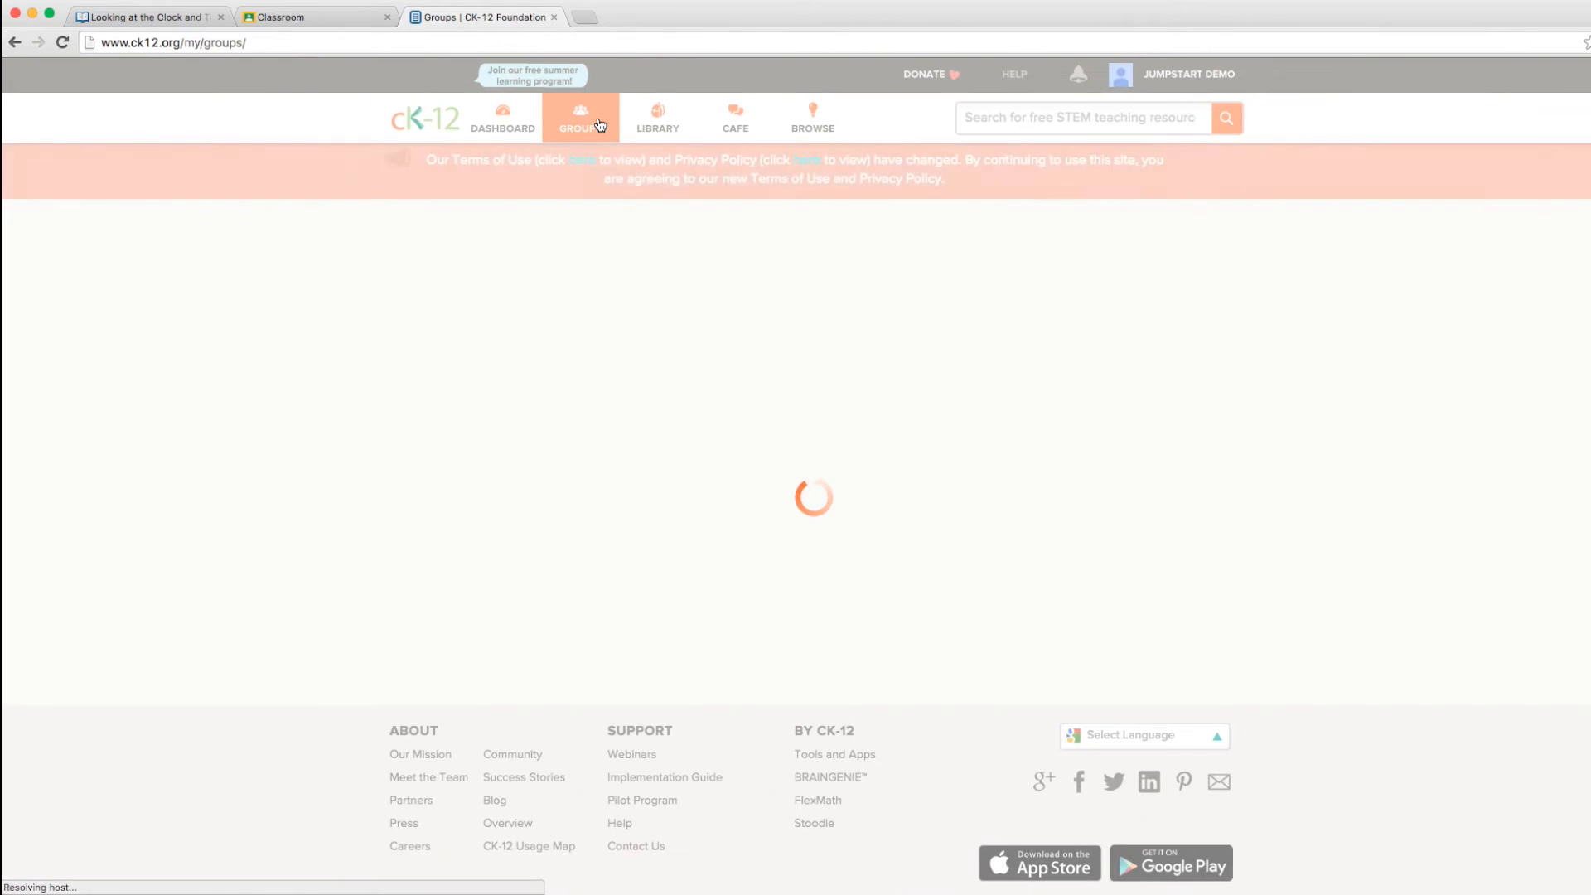
click(517, 388)
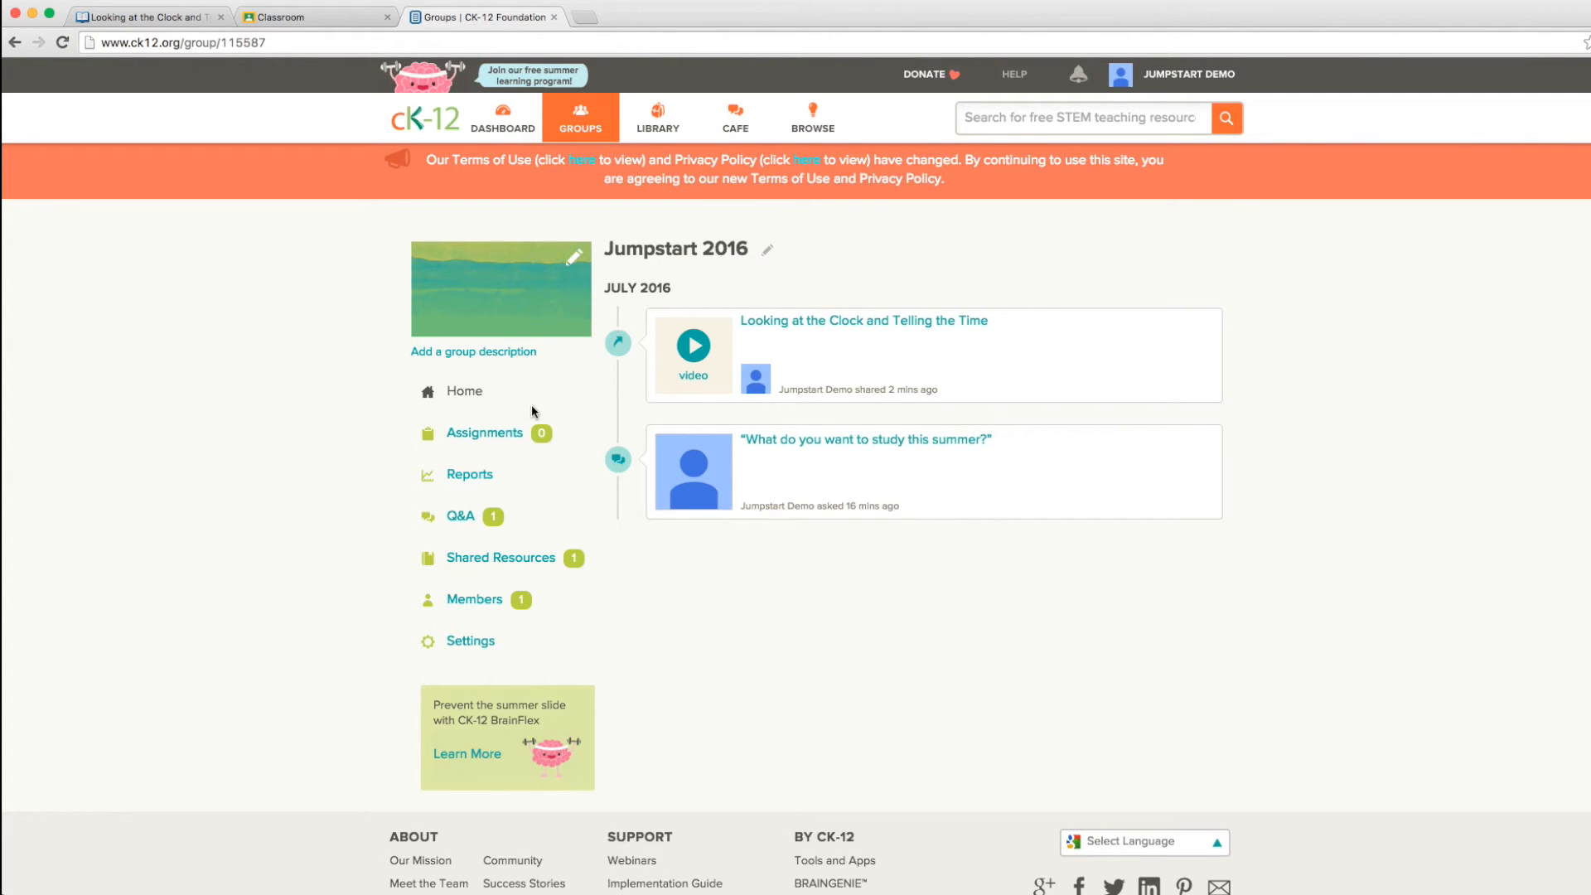
click(457, 522)
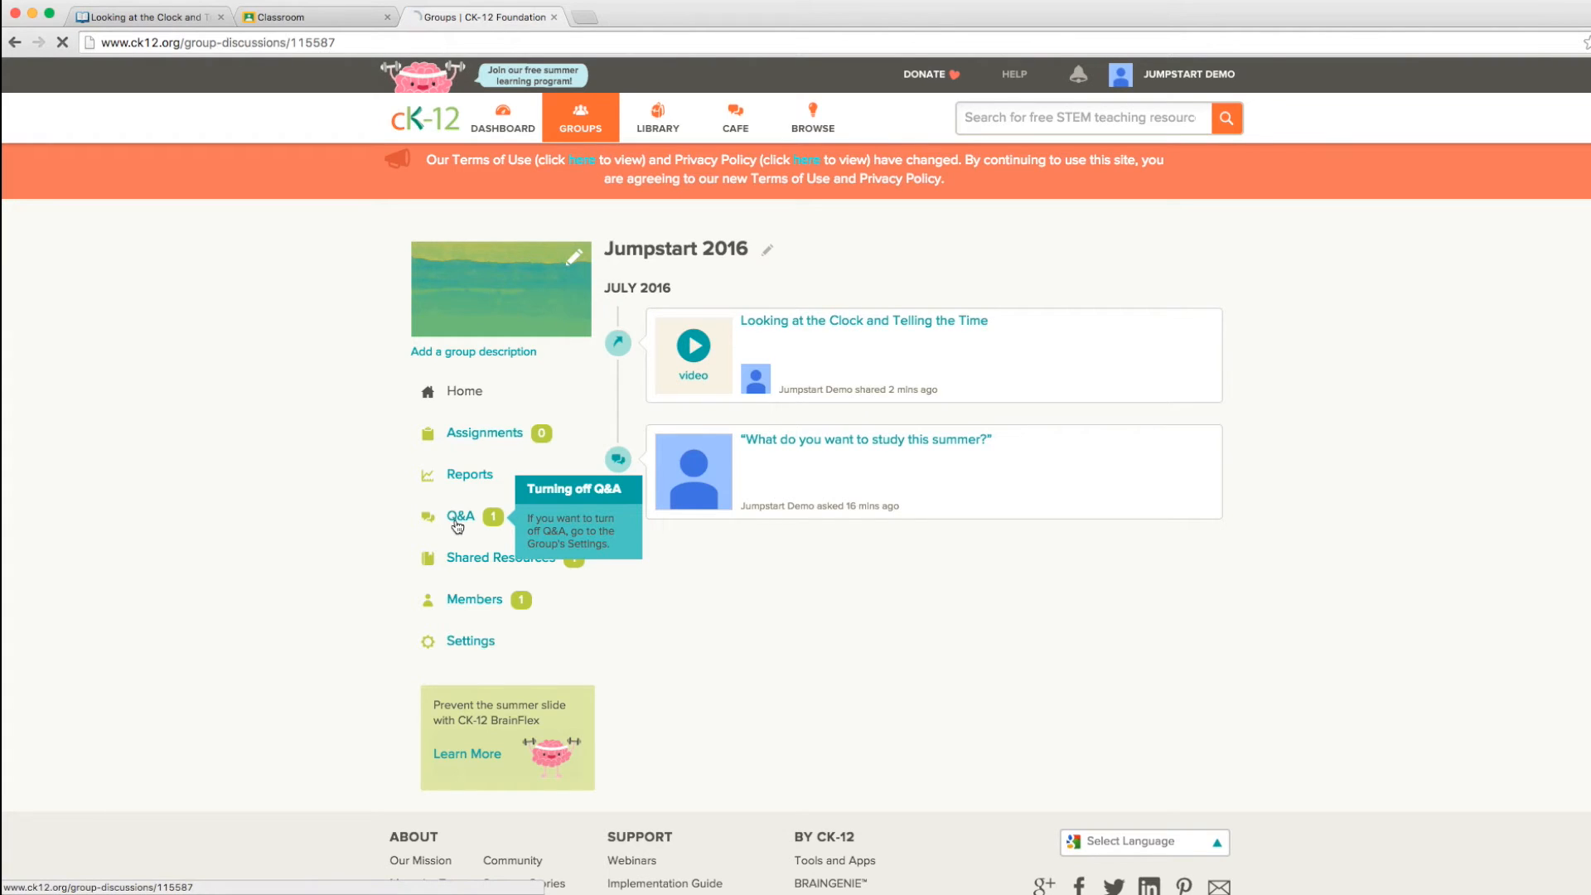
- Post "Check out this great PLIX." in the group's Q&A with the World Clocks web address on the line below
click(791, 354)
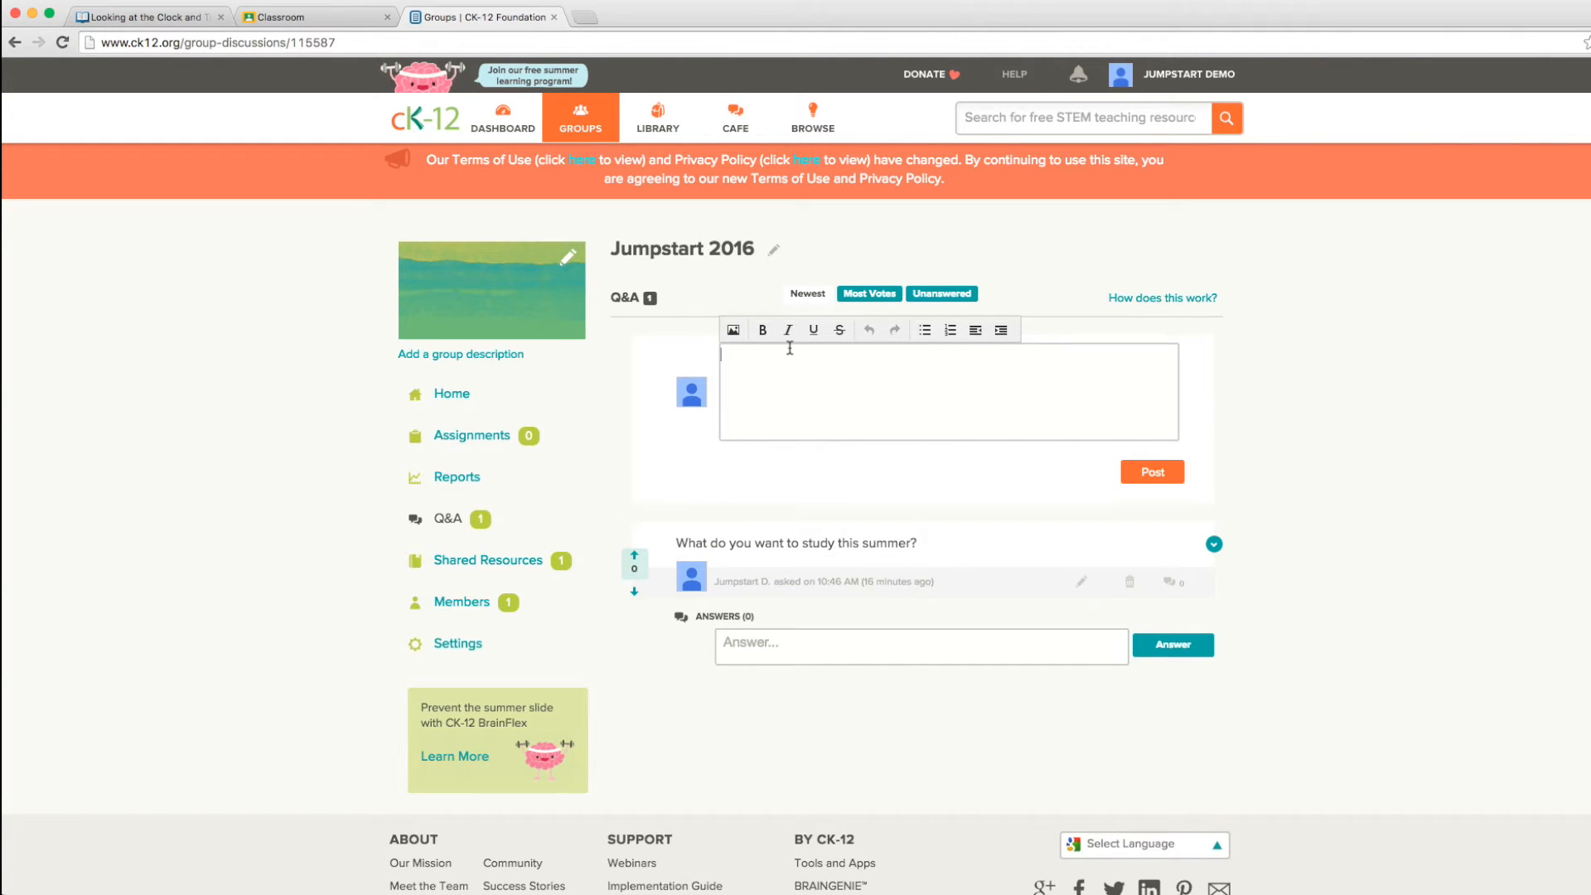
text(Check out this great PLIX.)
key(Return)
text(http://www.ck12.org/assessment/tools/geometry-tool/plix.html?eId=MAT.EM4.706.02&questionId=558ae1395aa41362a0ee1d7d&artifactID=2319088&backUrl=http%3A//www.ck12.org/elementary-math-grade-4/Looking-at-the-Clock-and-Telling-the-Time-EM4/%23interactive)
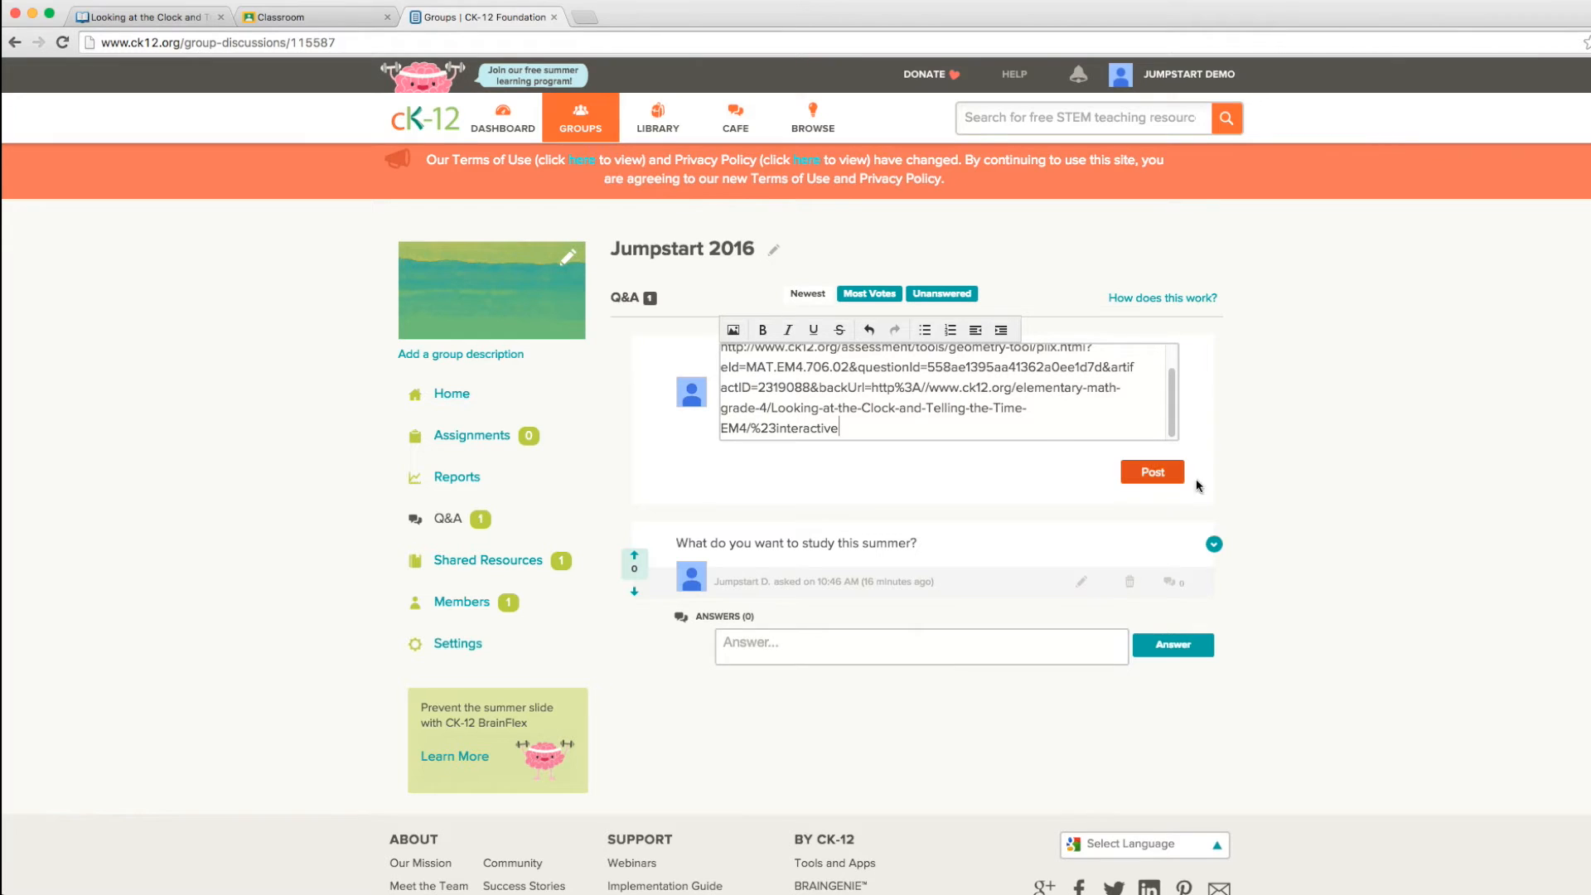
click(1145, 473)
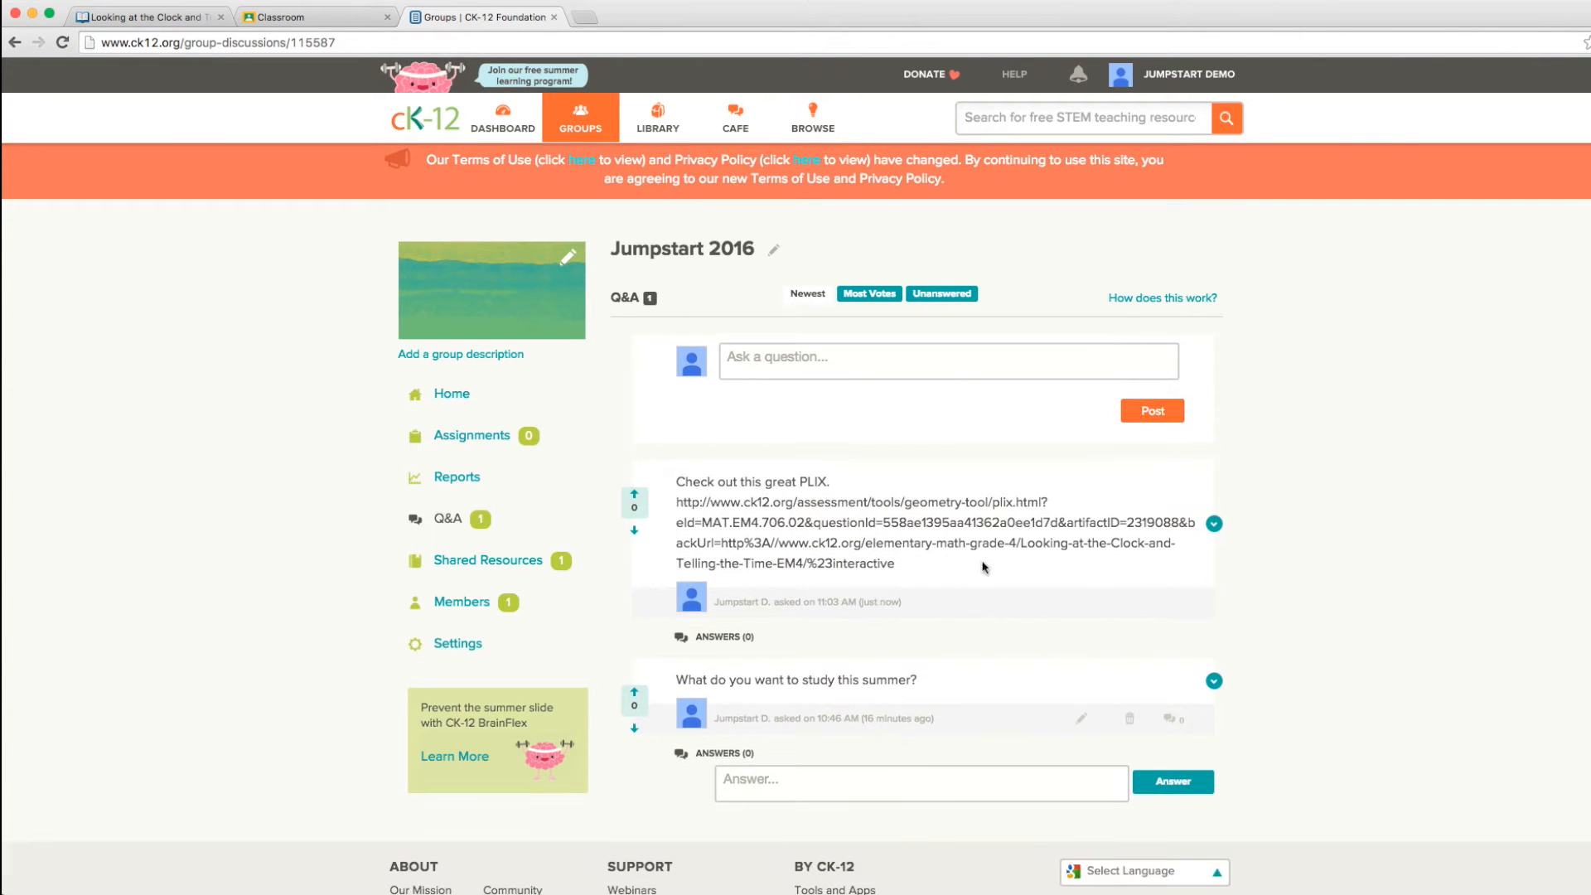
scroll(963, 580, down, 1)
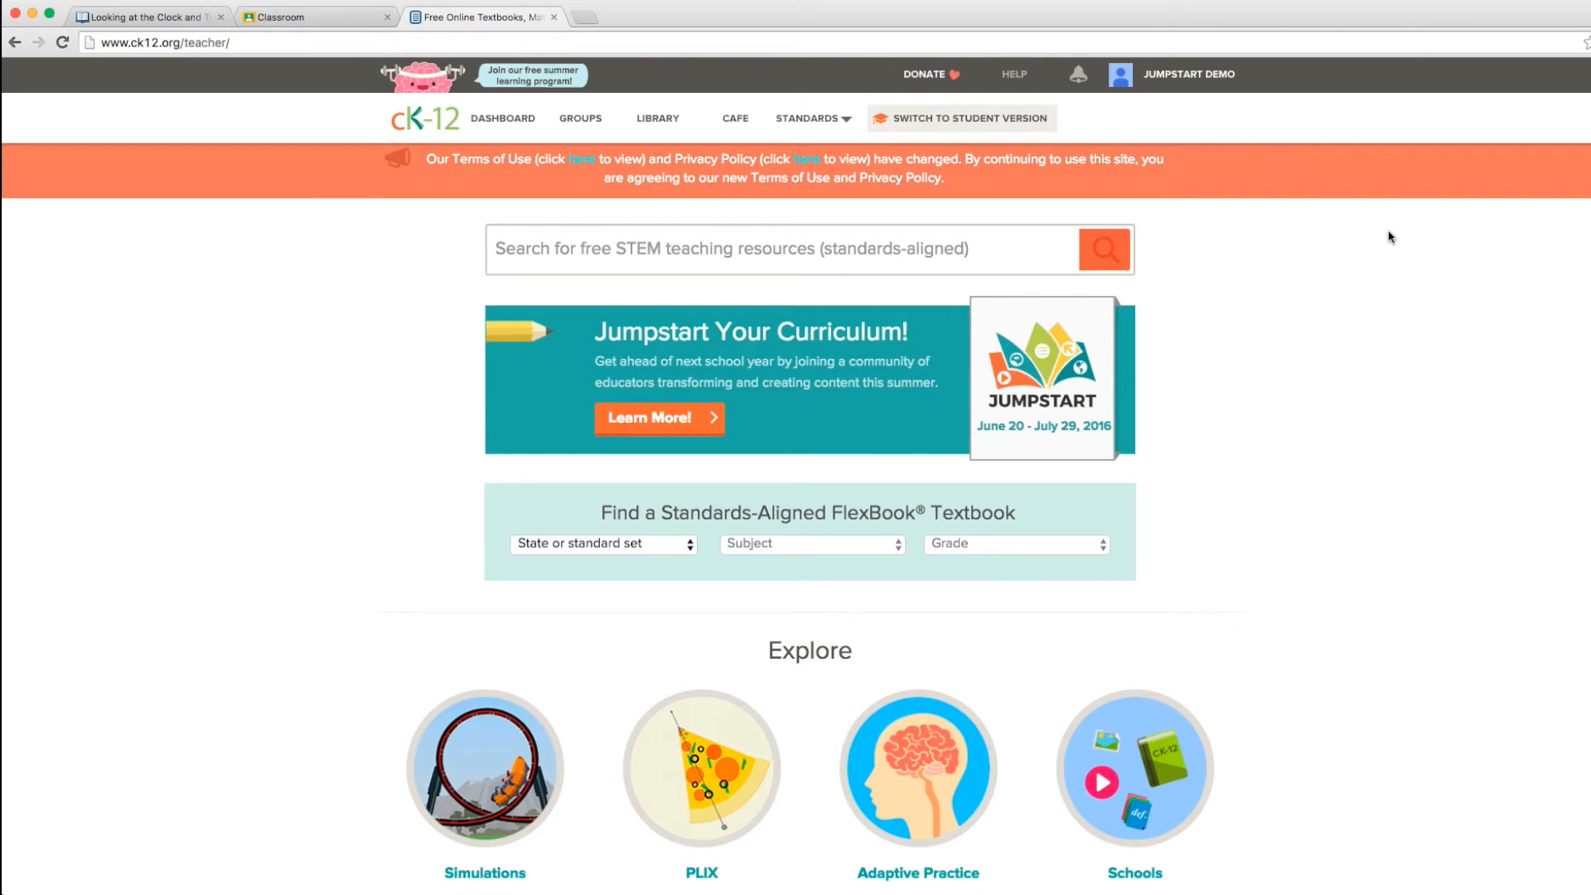
- Browse to the Life Science subject from the teacher home page
scroll(1408, 260, down, 3)
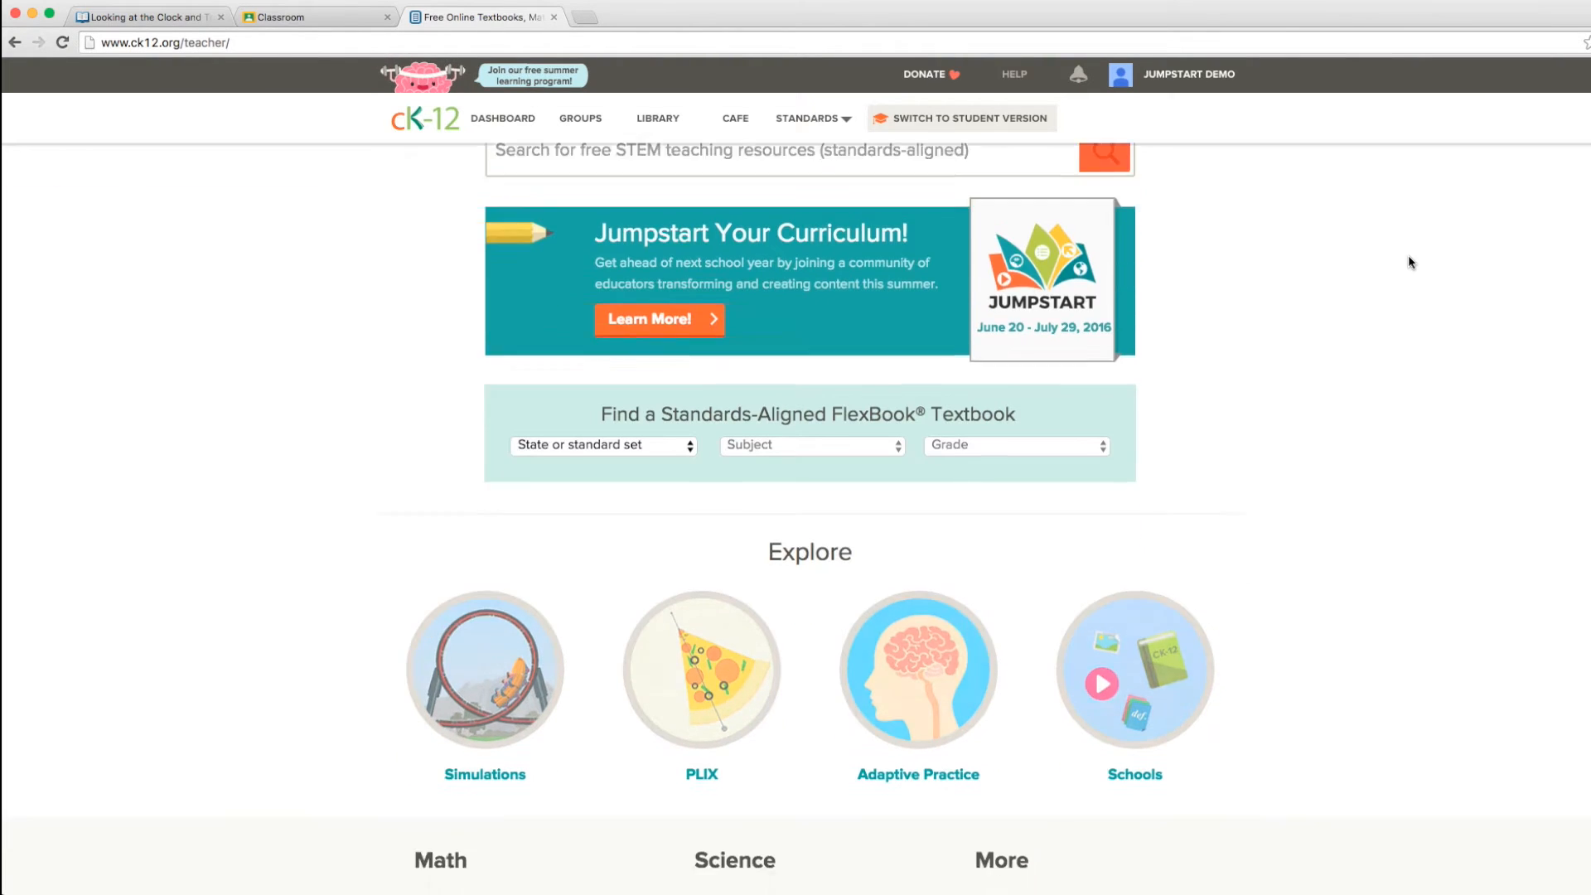
scroll(1409, 263, down, 10)
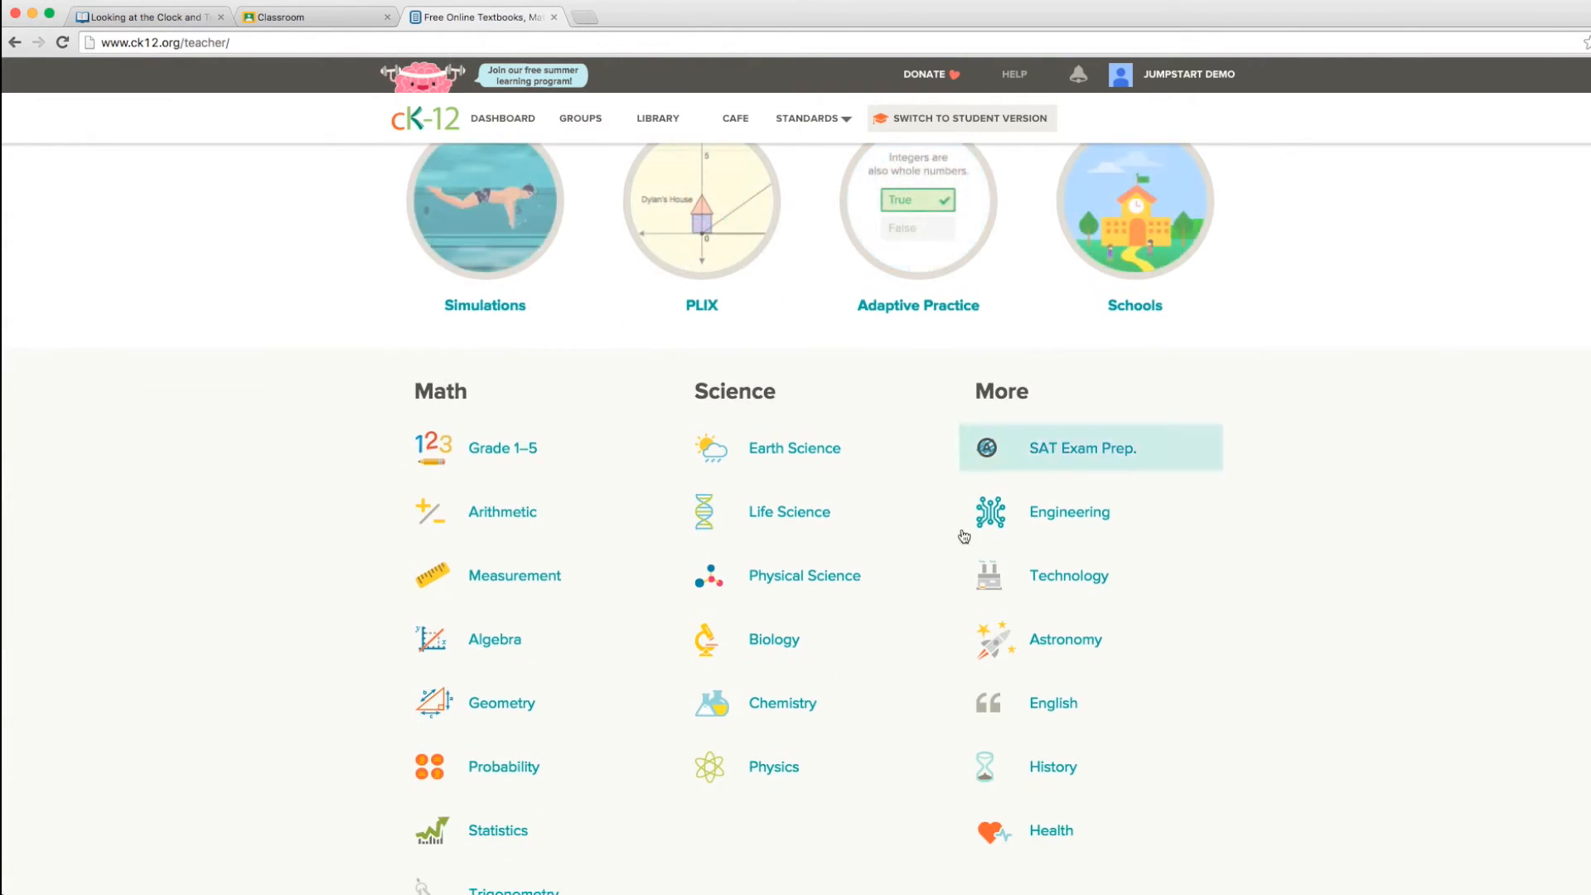
click(772, 519)
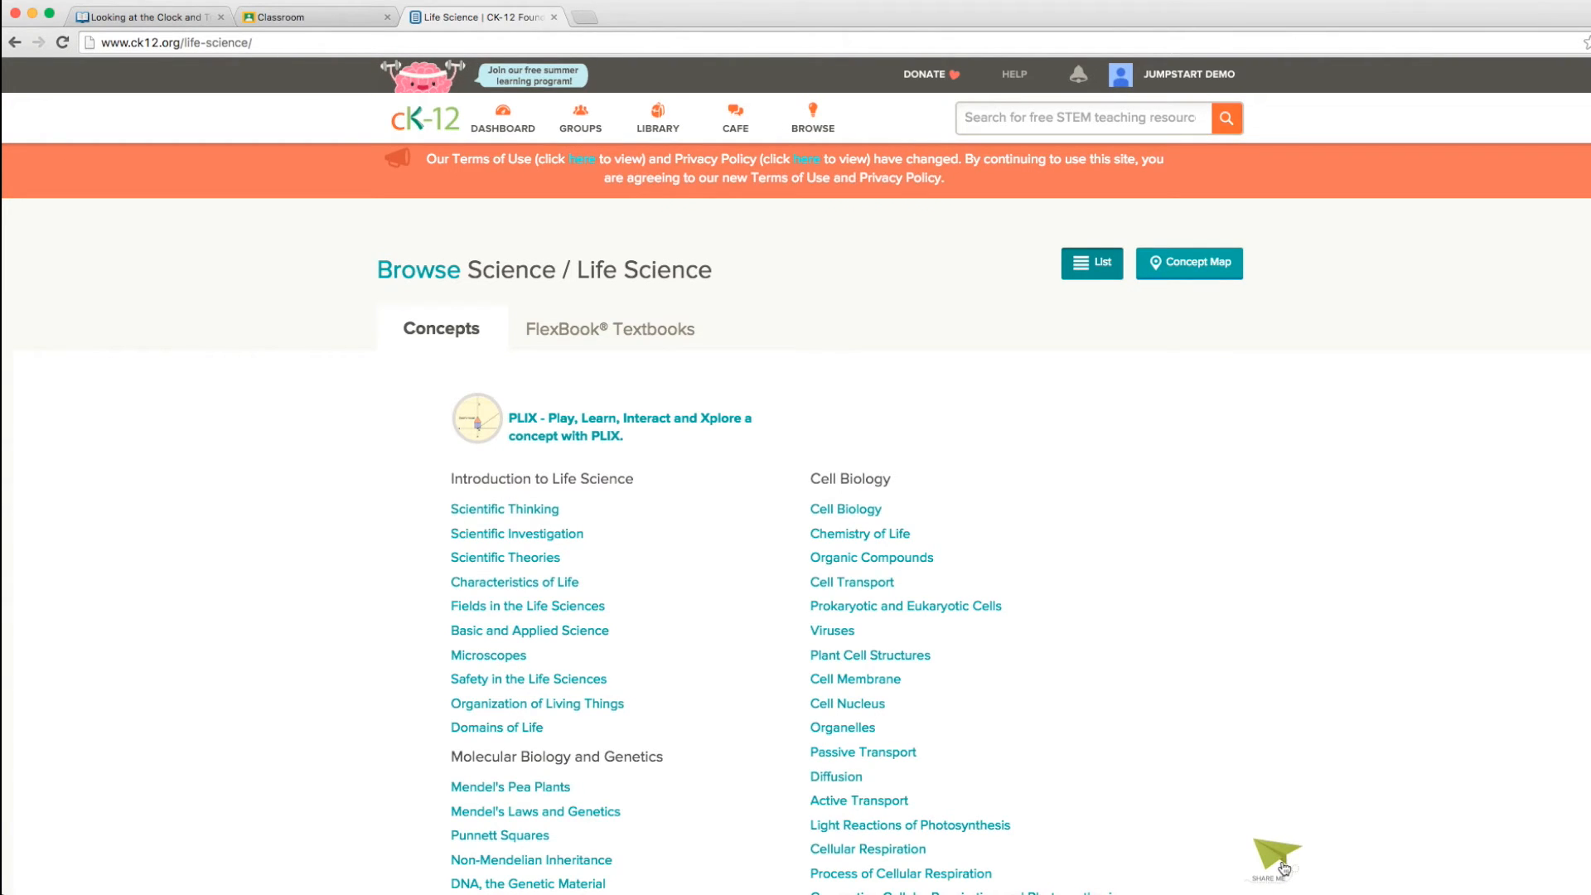
- Start sharing the Life Science subject to Google Classroom and choose the Jumpstart 2016 class
click(1284, 867)
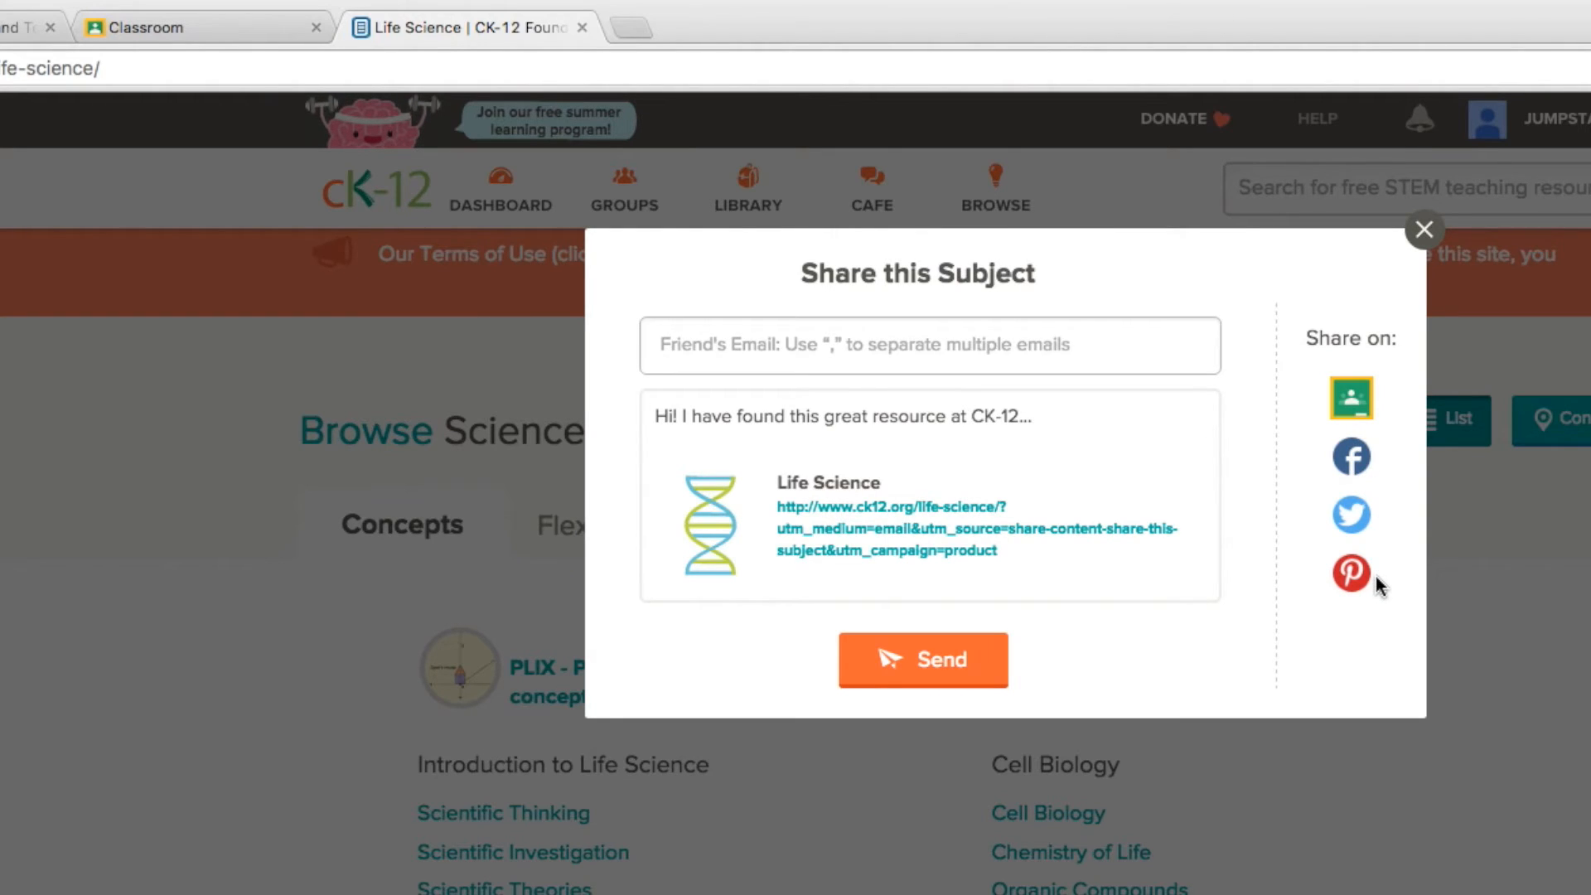
click(1366, 409)
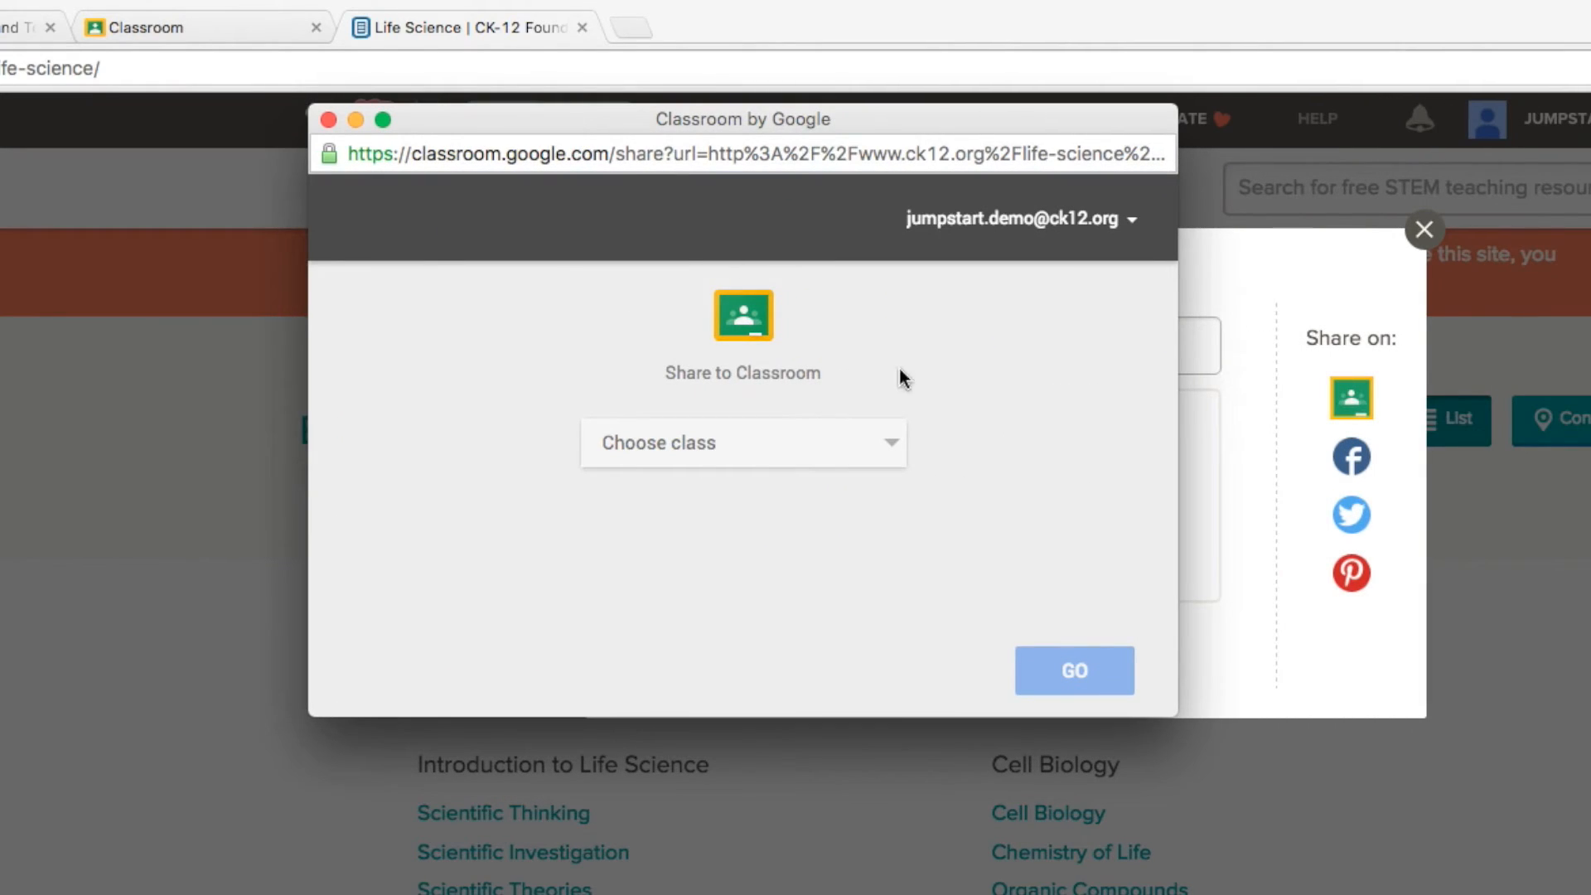
click(898, 445)
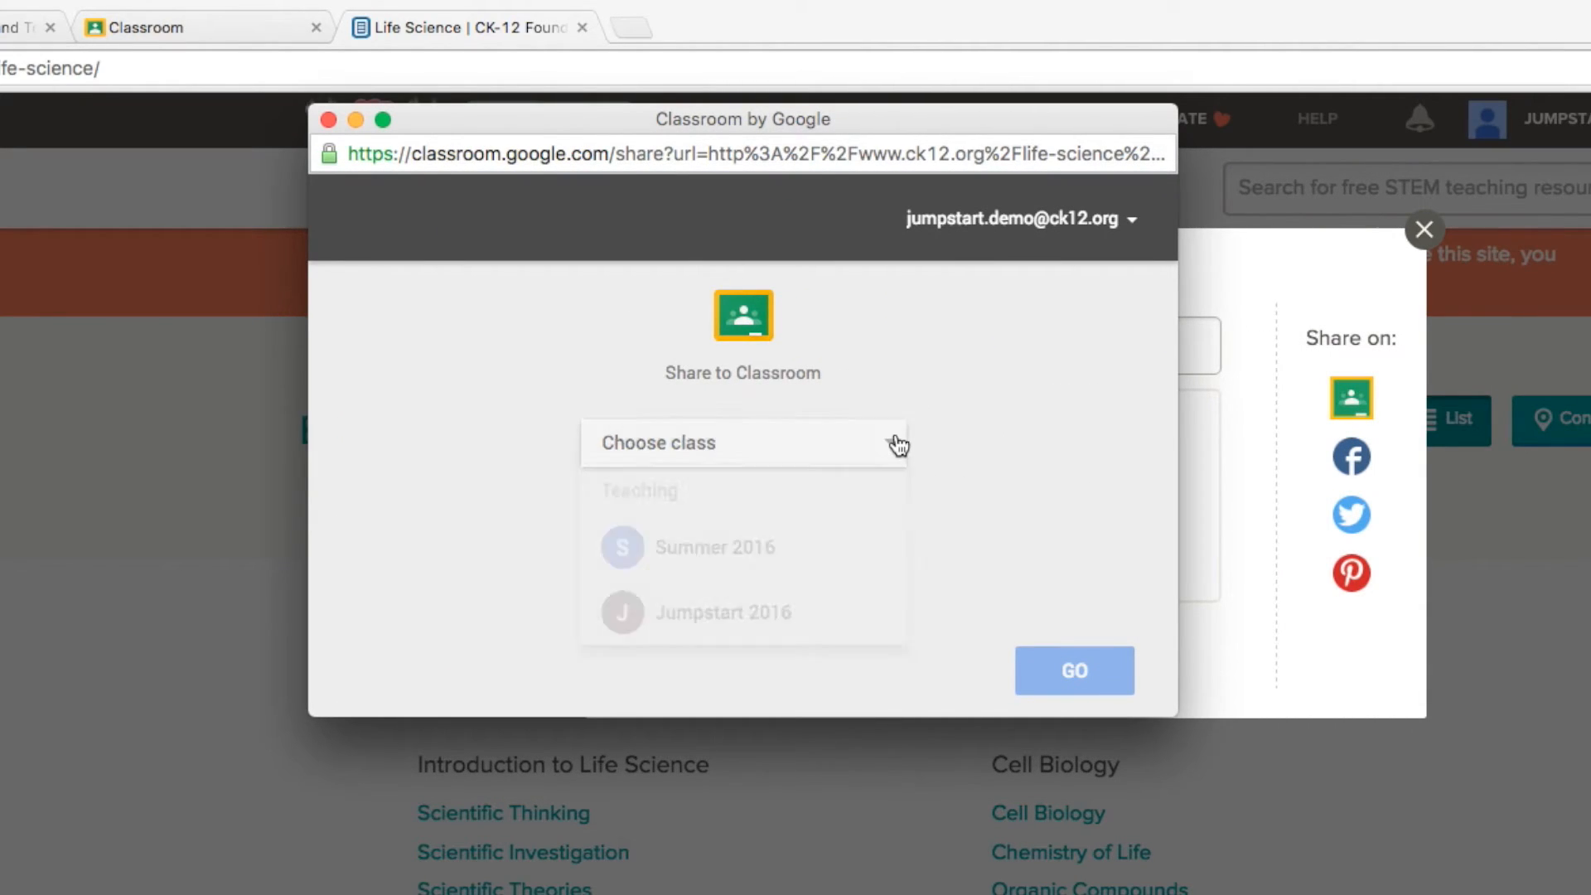
click(810, 607)
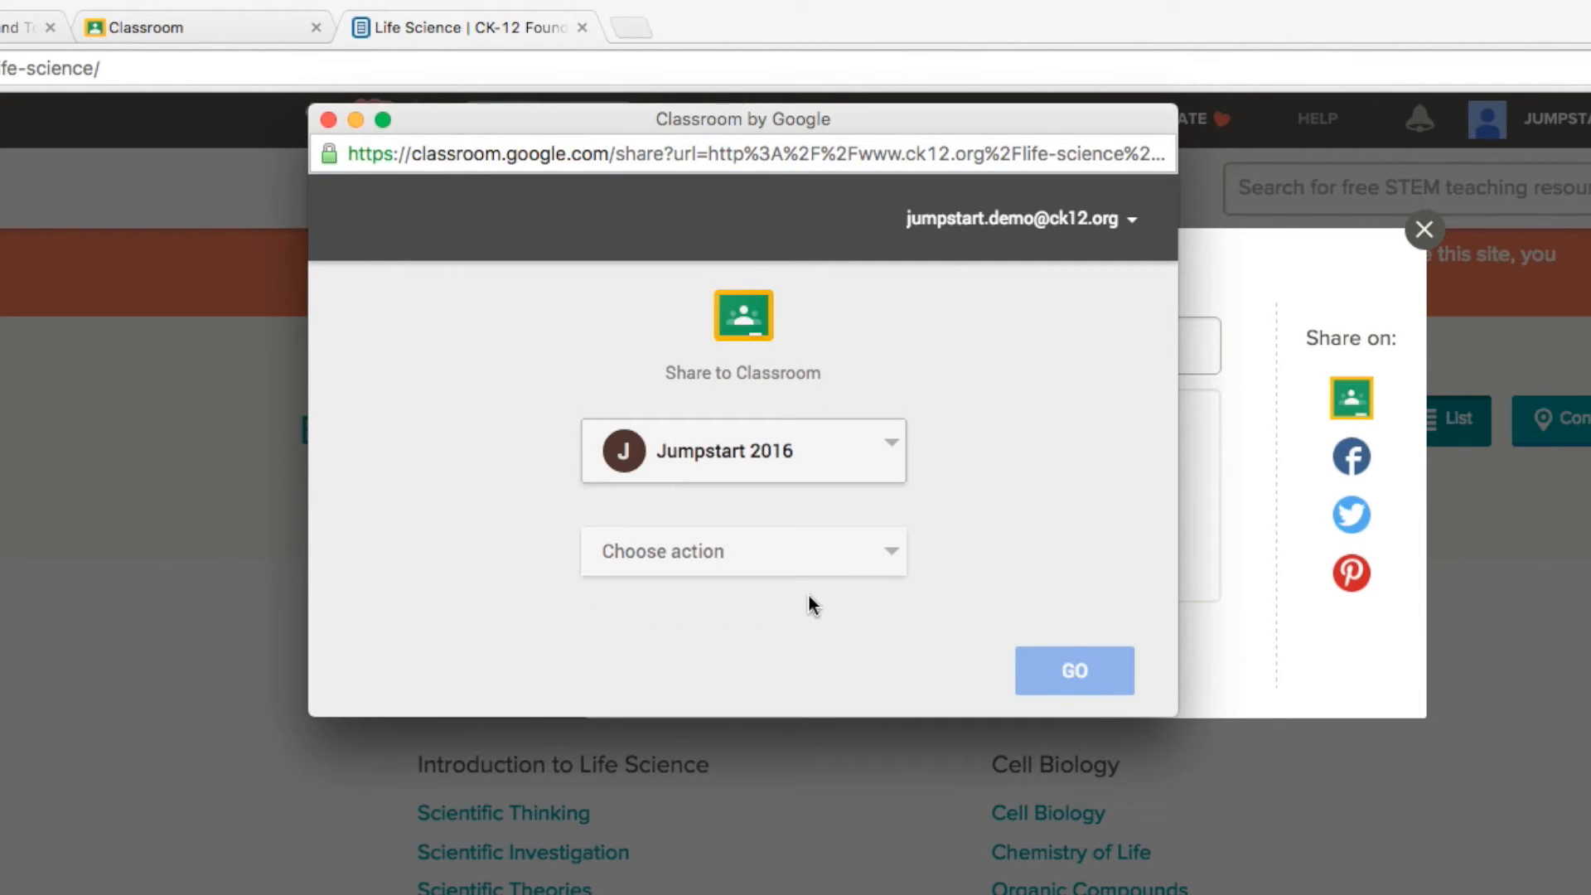
- Look at the form for sharing Life Science as an announcement, and return to the action choice
click(891, 568)
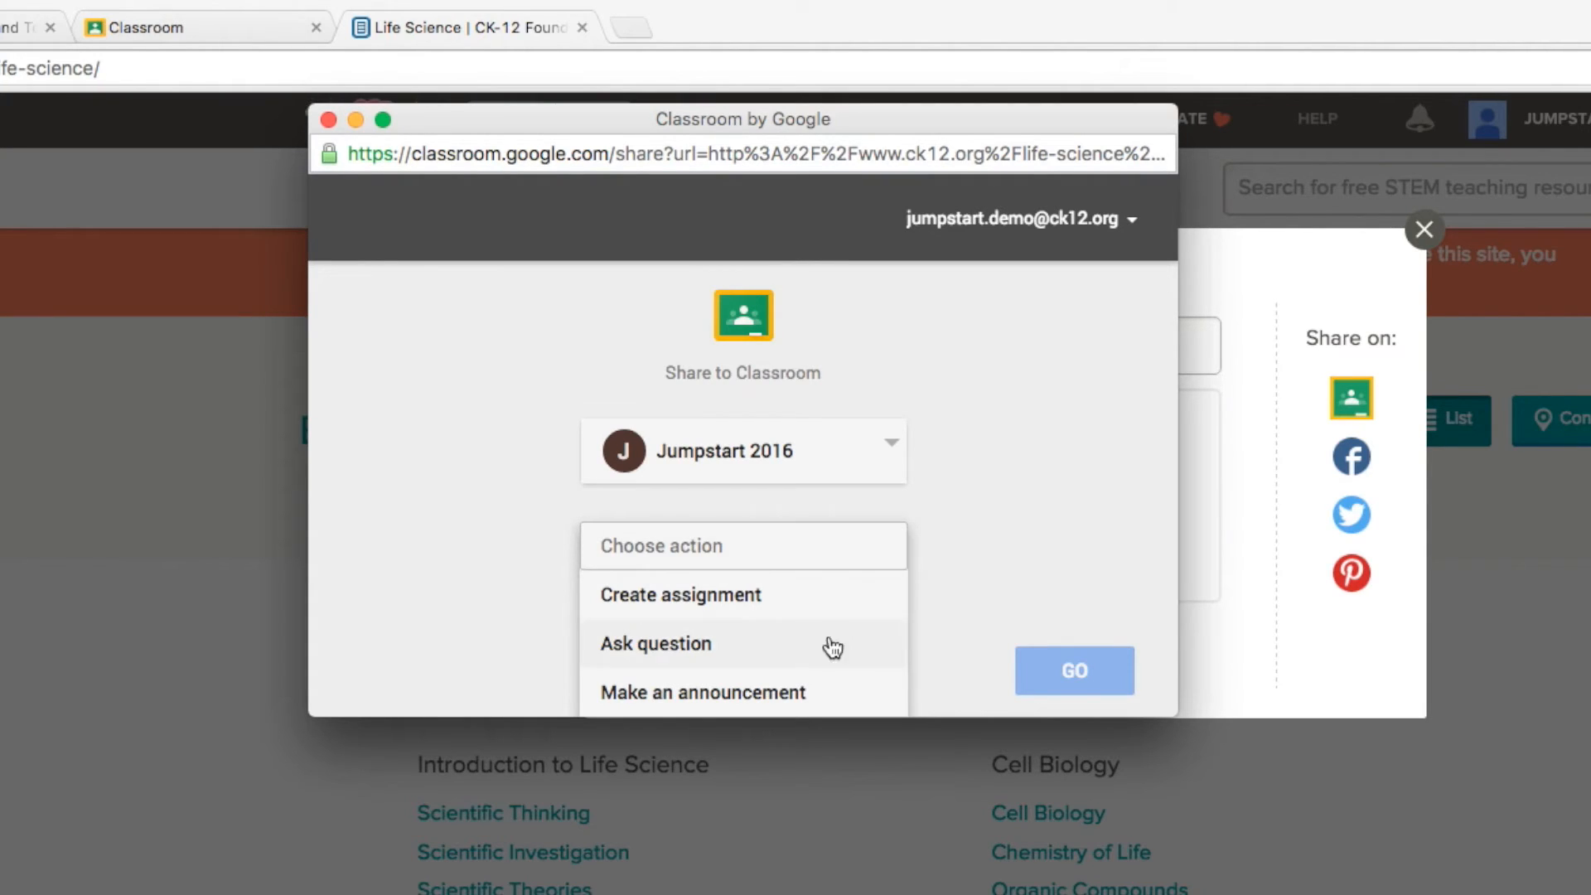
click(804, 694)
click(1023, 670)
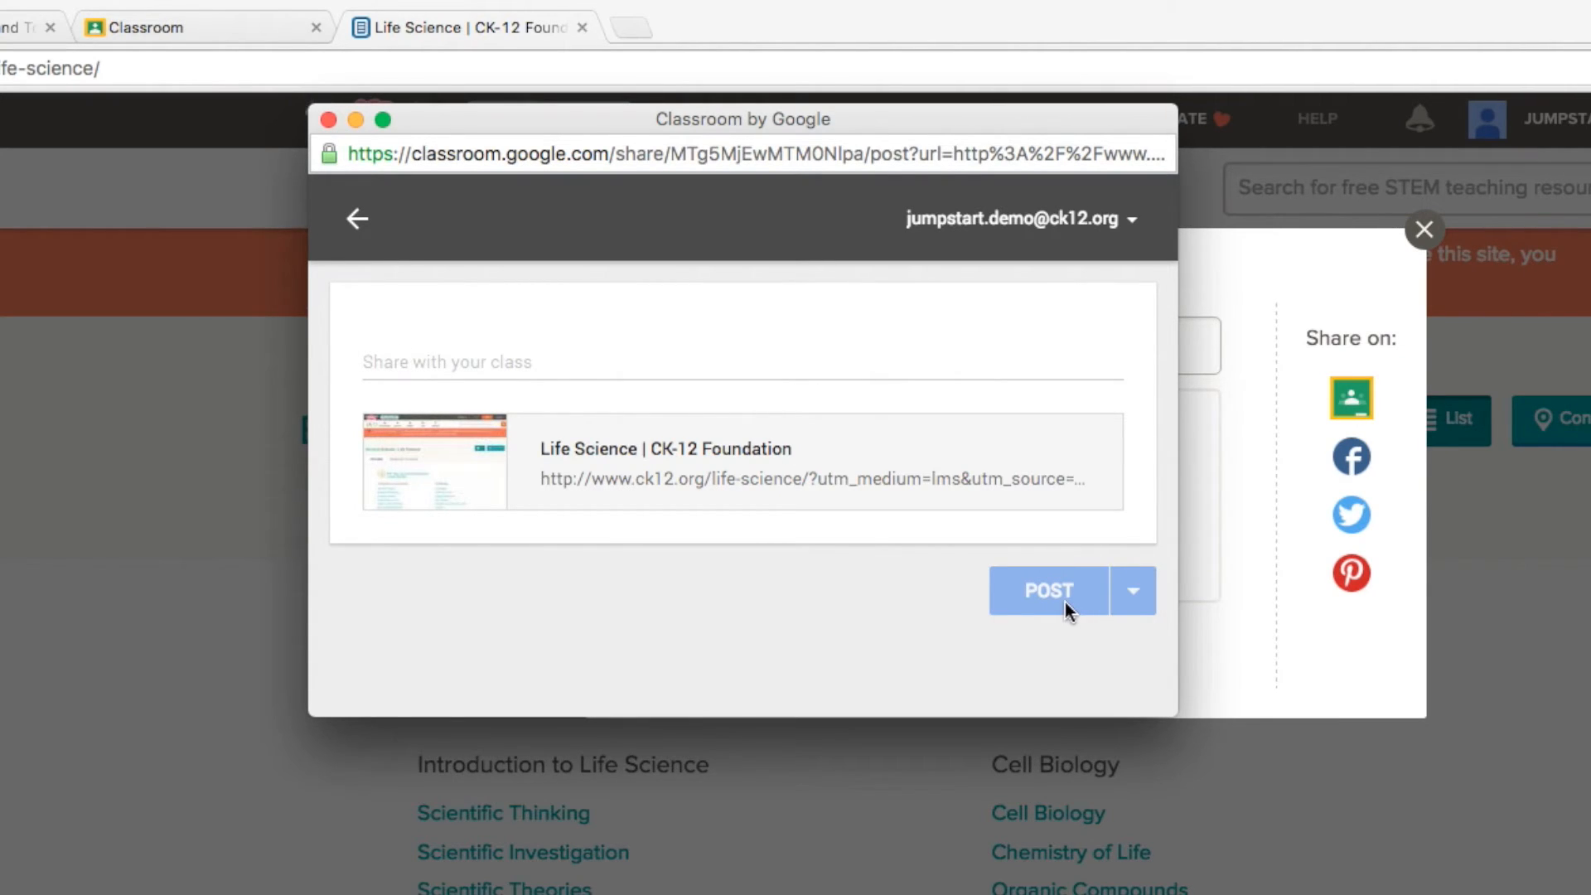
click(357, 218)
- Look at the Ask question form and its answer types, and return to the action choice
click(892, 553)
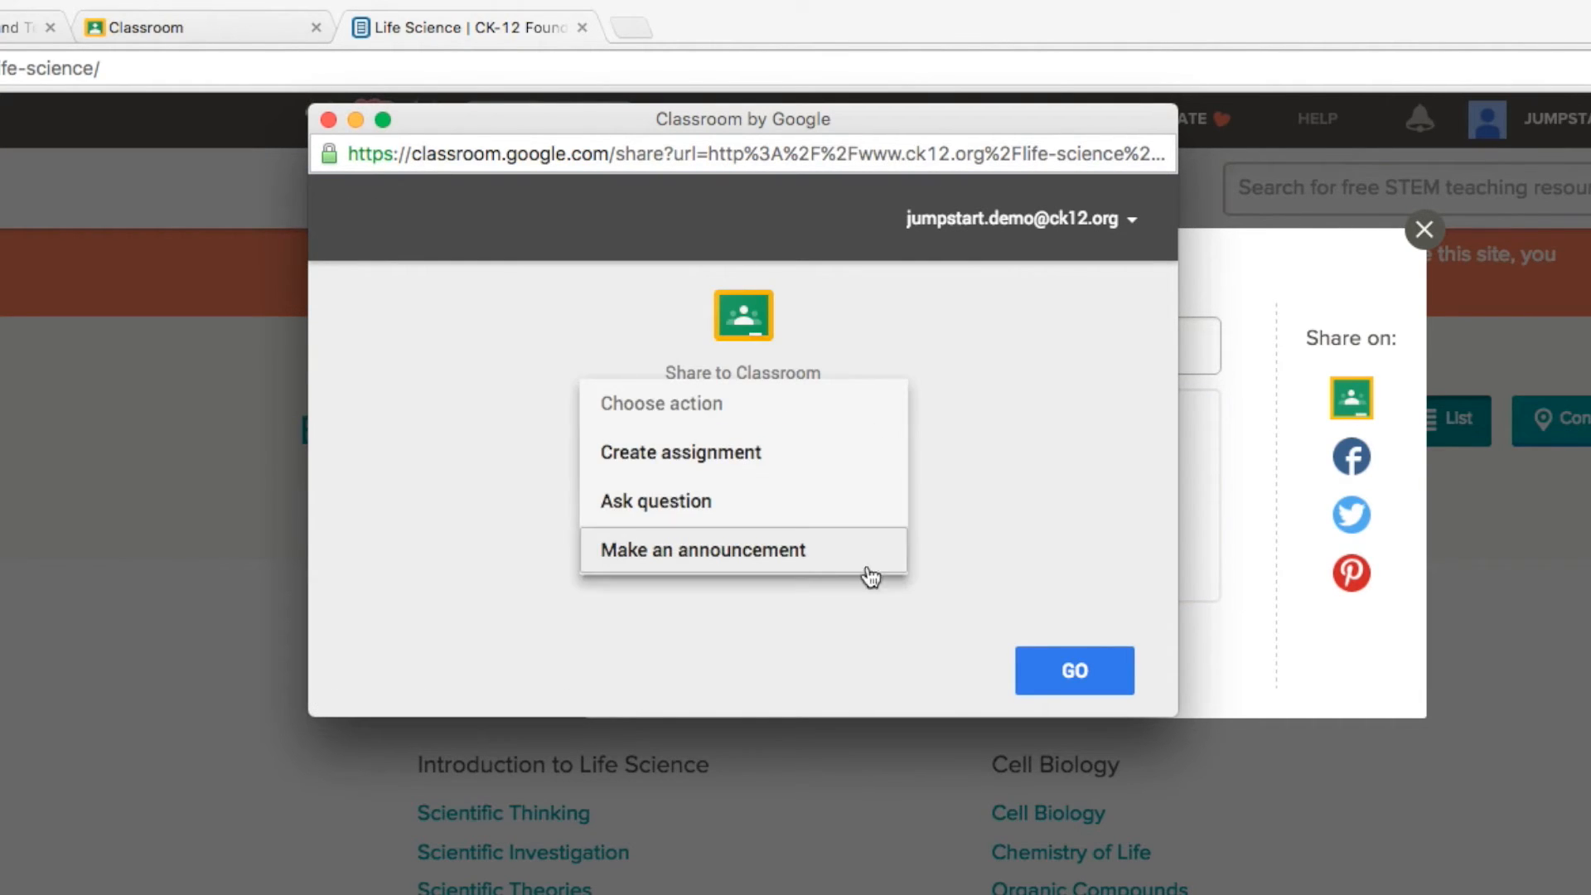
click(726, 501)
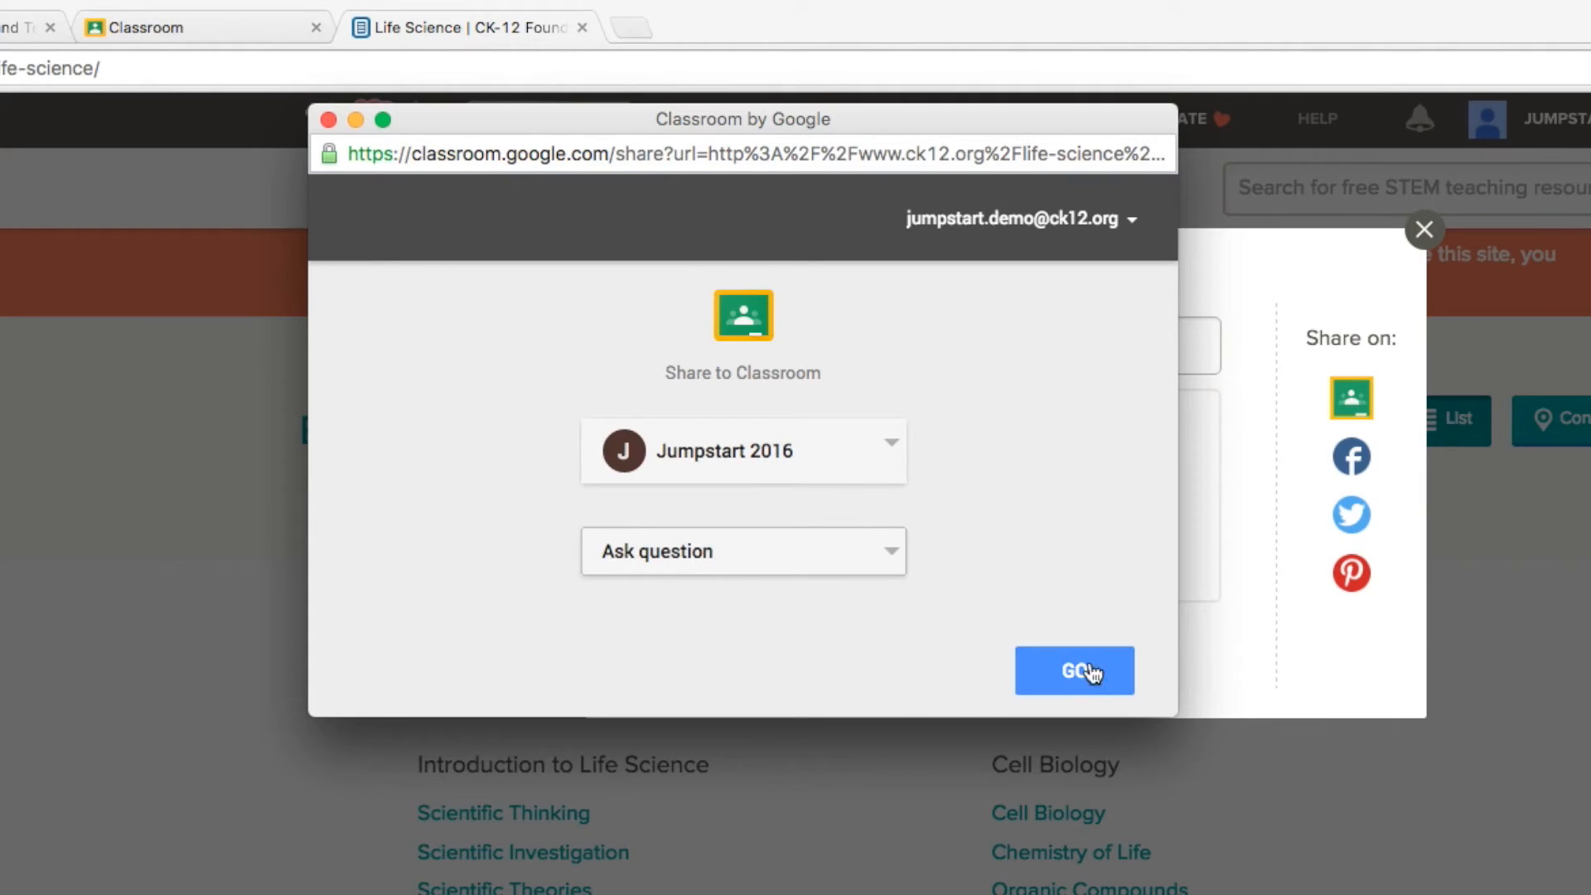
click(1077, 686)
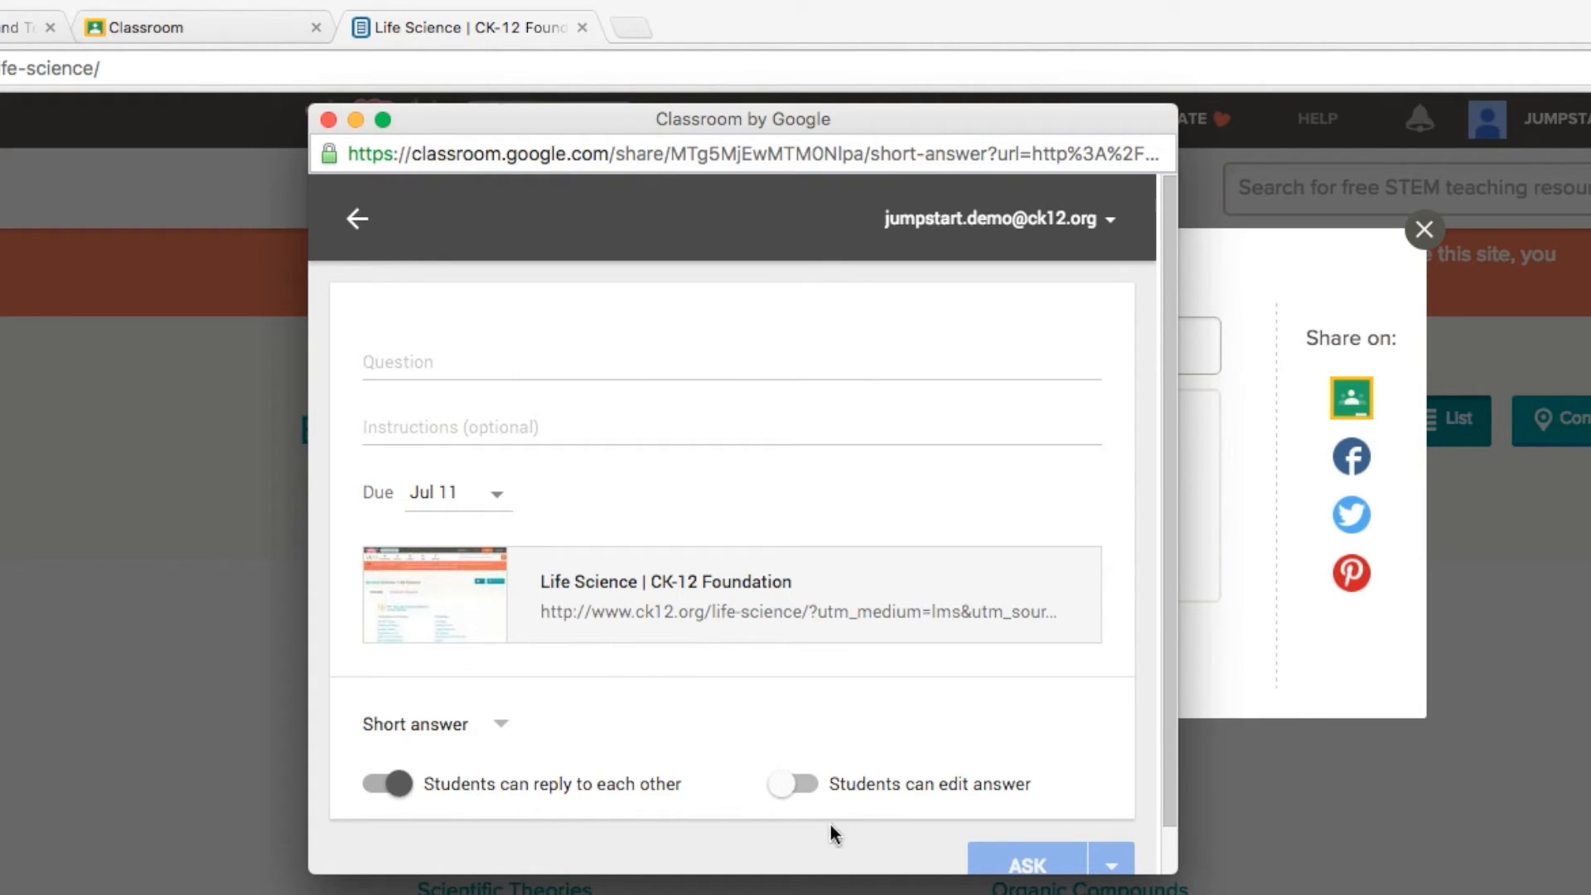
click(498, 727)
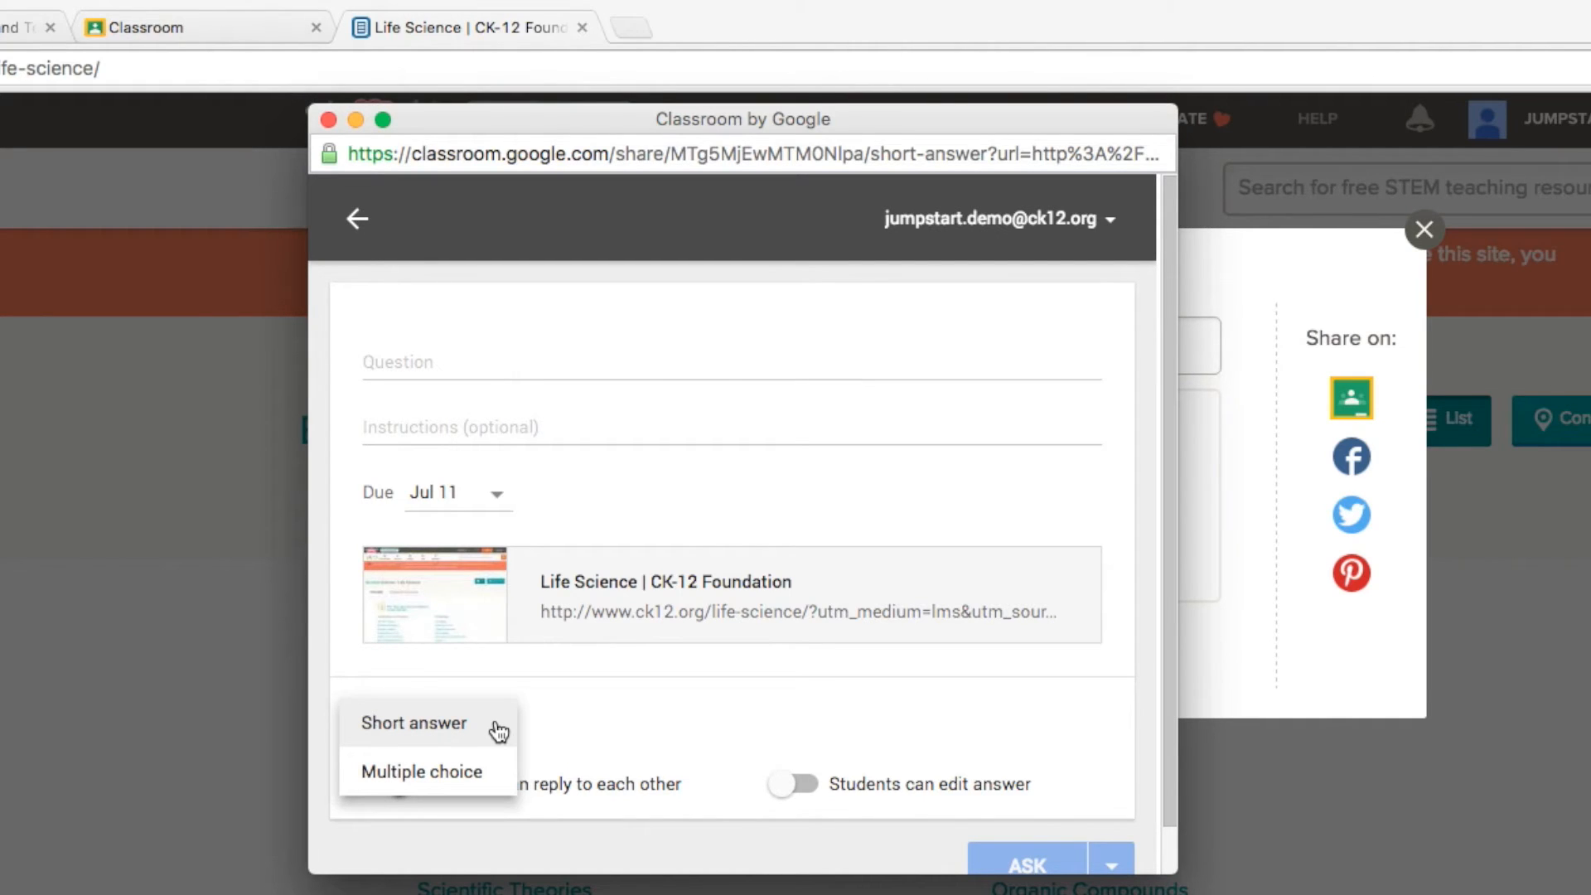
click(359, 220)
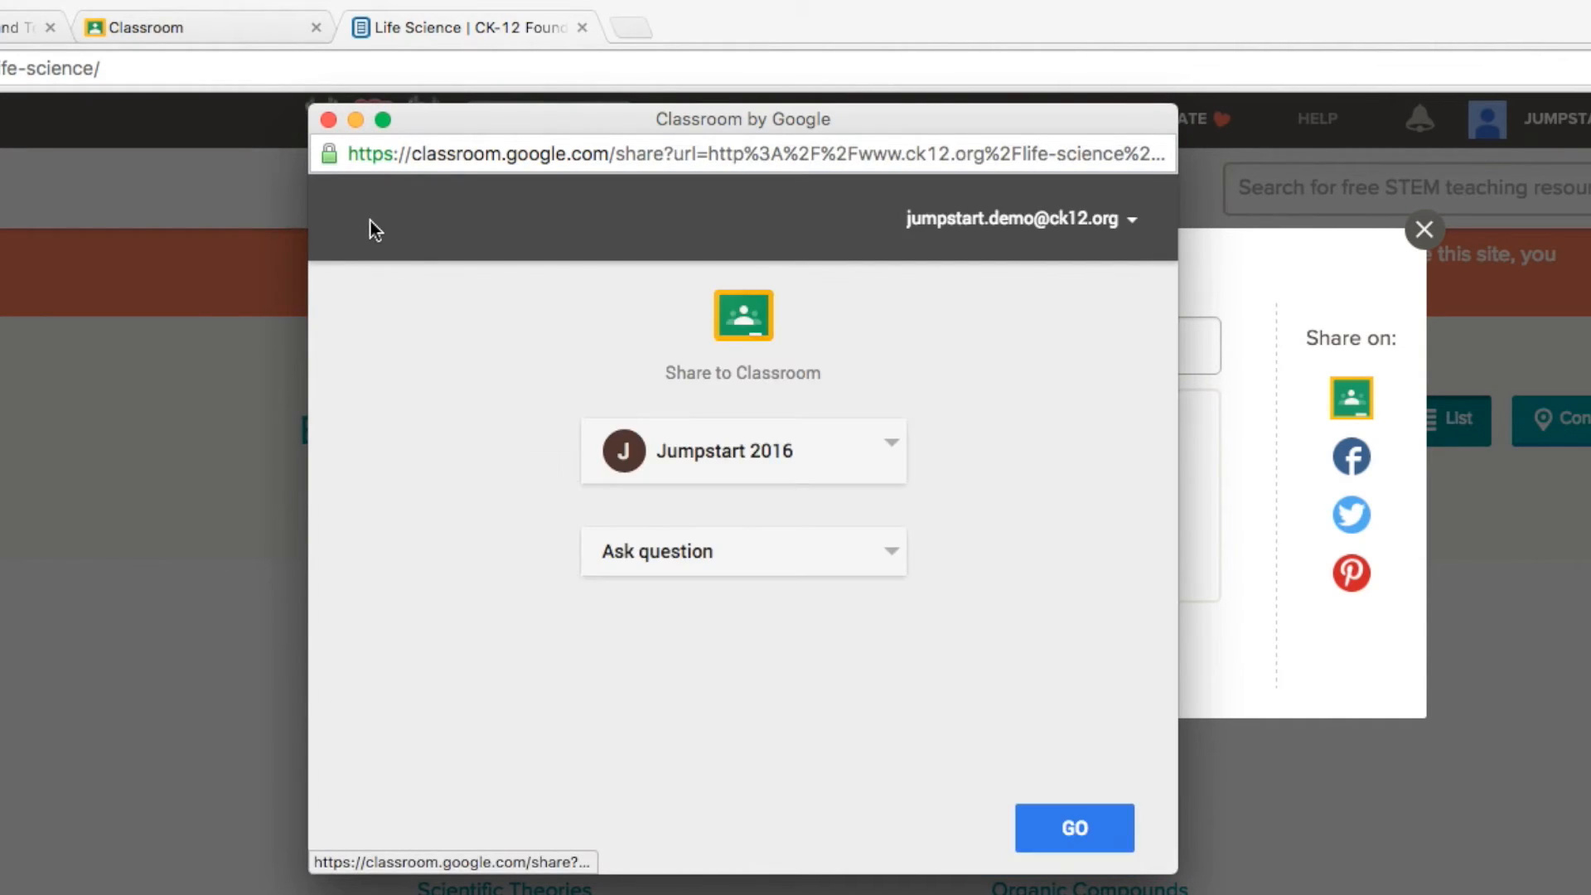
- Choose Create assignment for the Jumpstart 2016 class and title the assignment "Life Science"
click(898, 562)
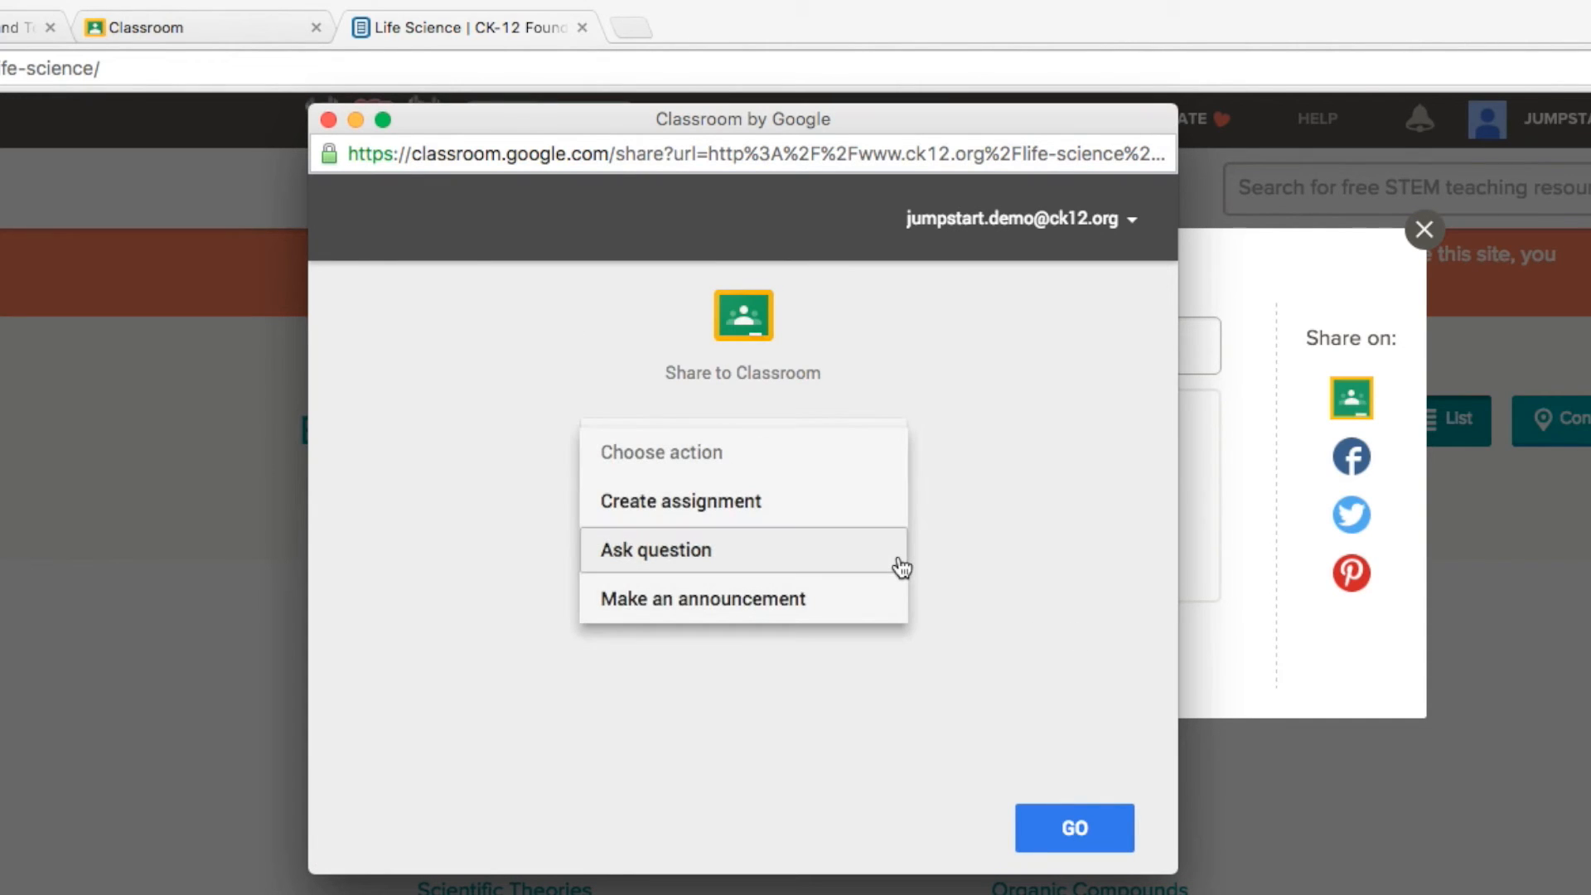
click(798, 509)
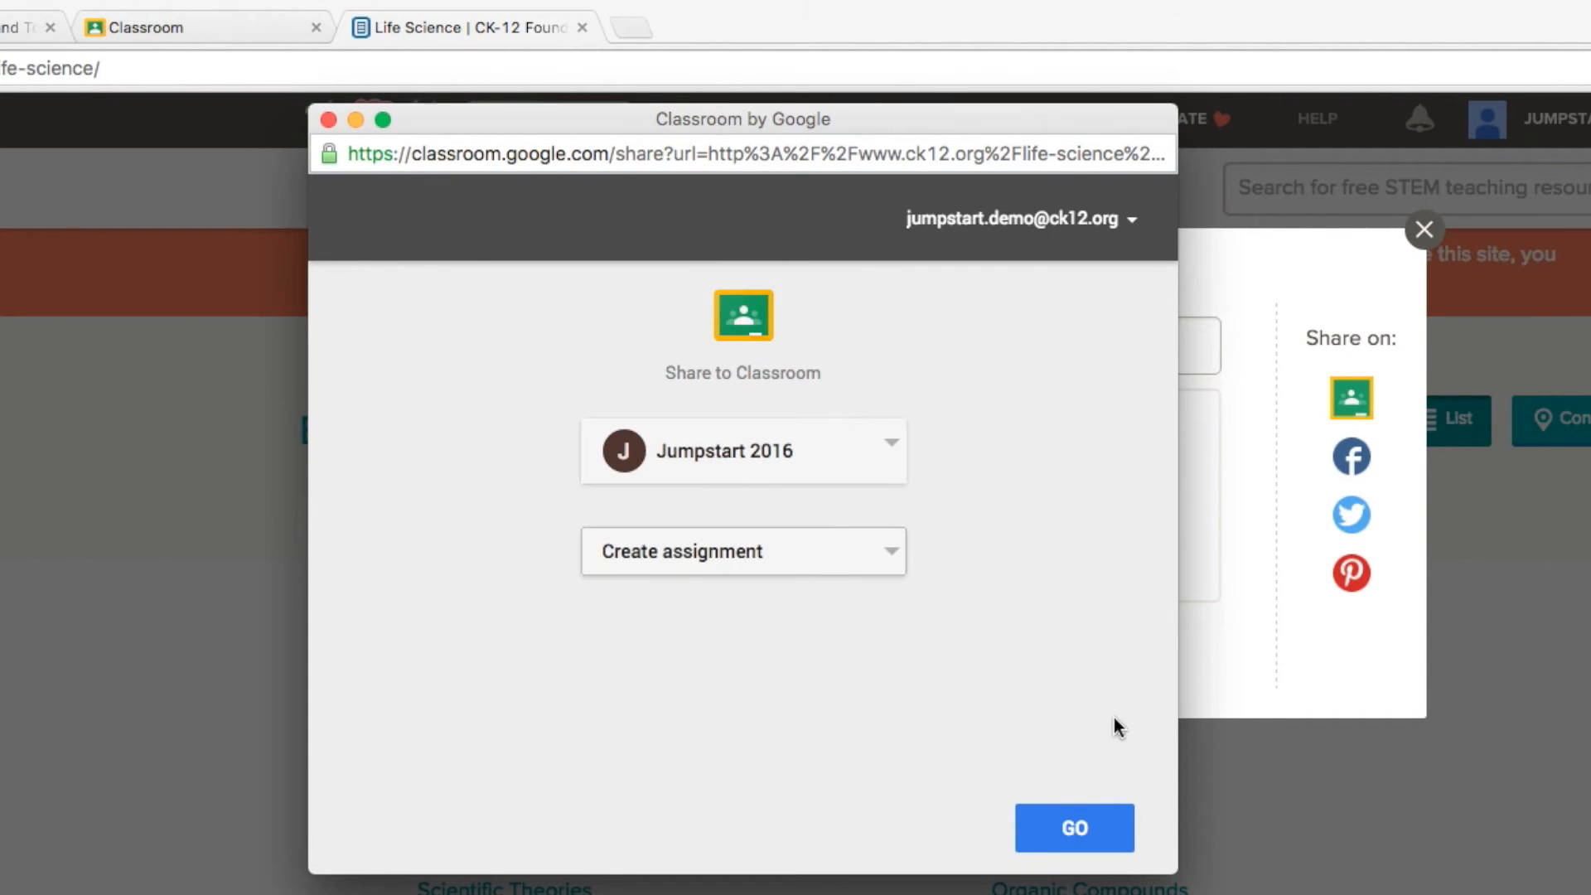
click(1090, 845)
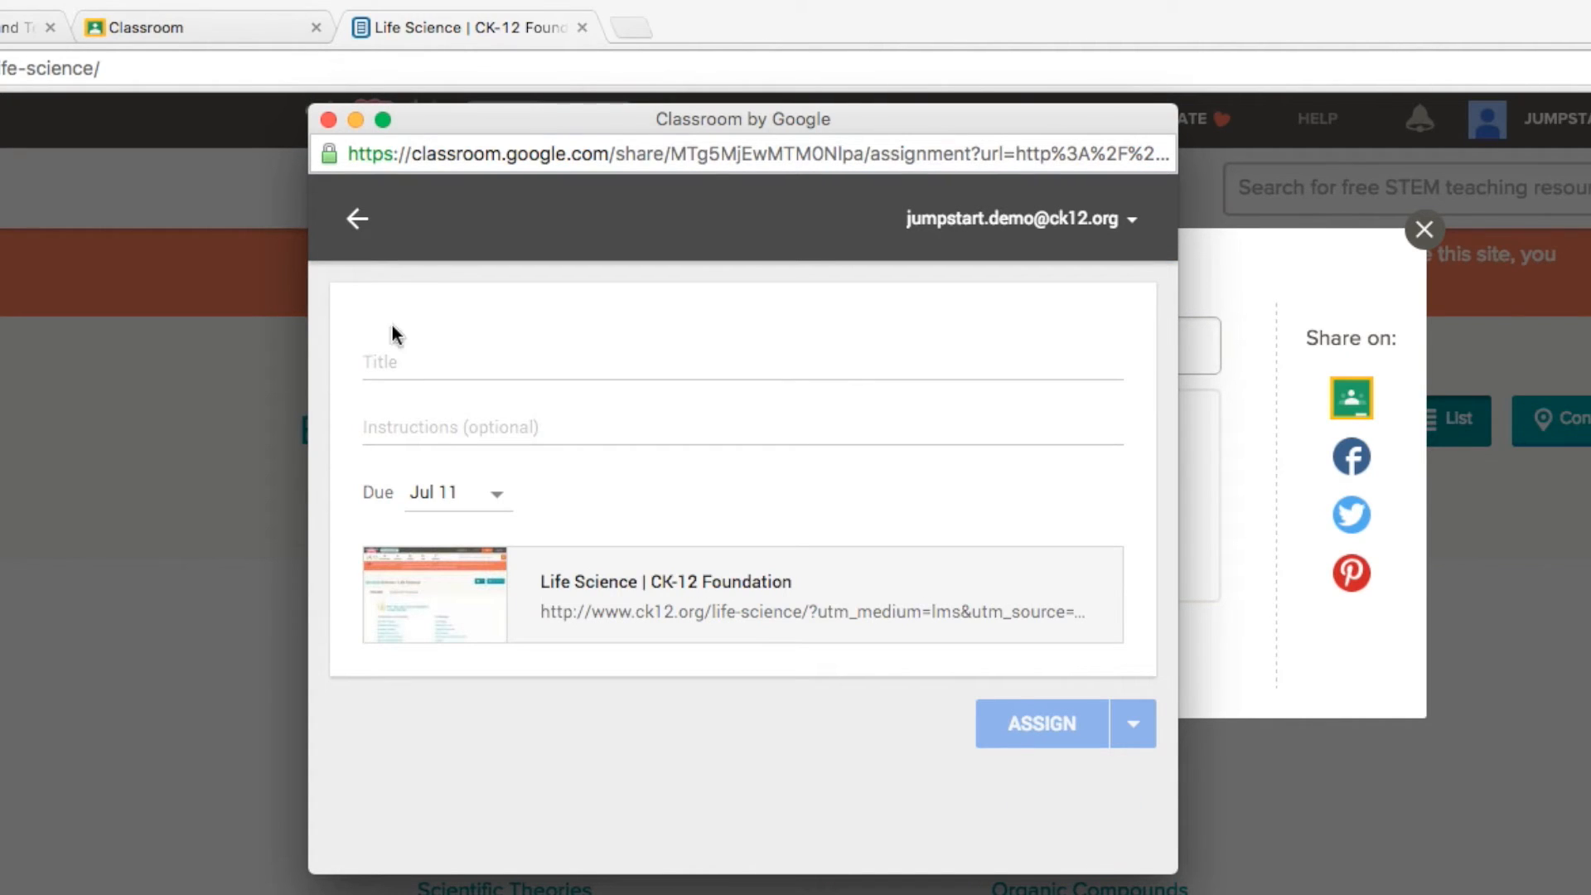
click(414, 354)
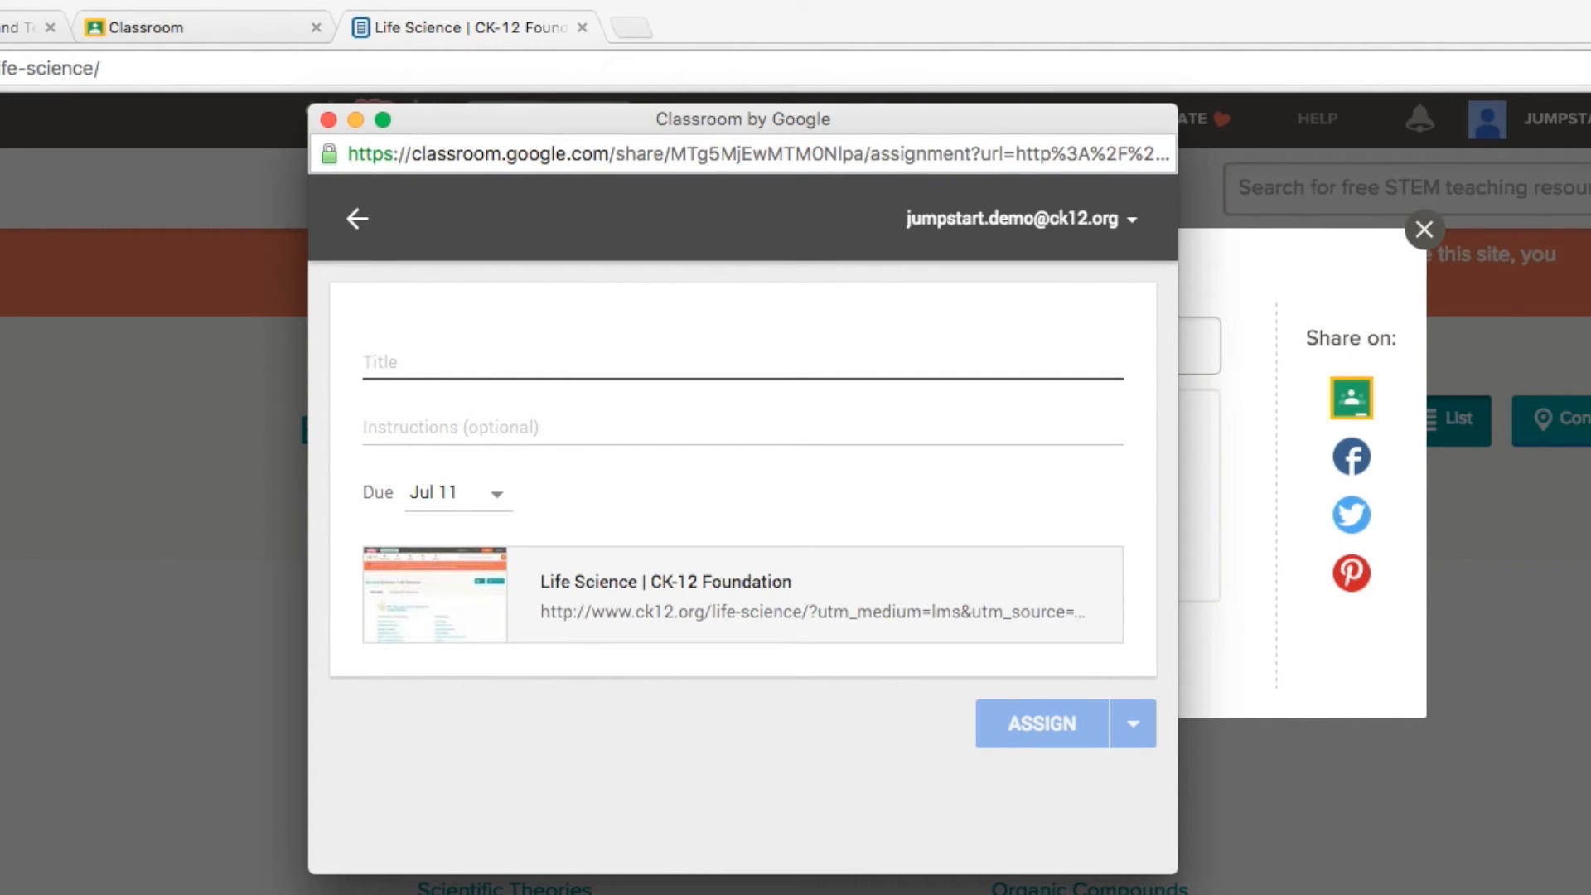
text(Life Scie)
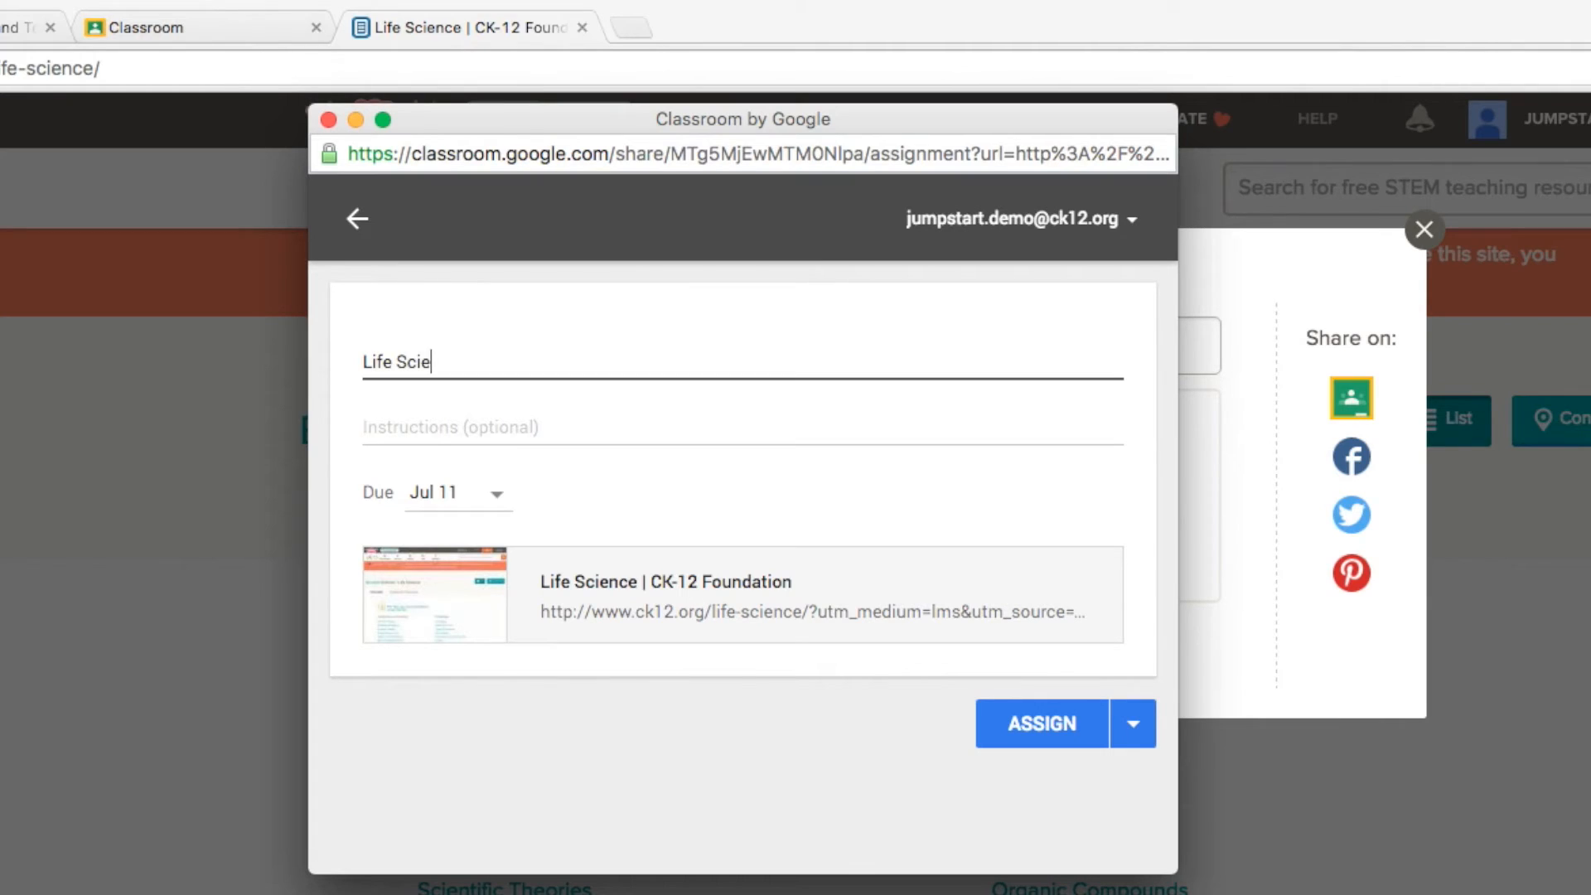
text(nce)
- Enter the assignment instructions "Pick 2 topics and take down 3 key ideas from each topic."
click(428, 421)
text(Pick )
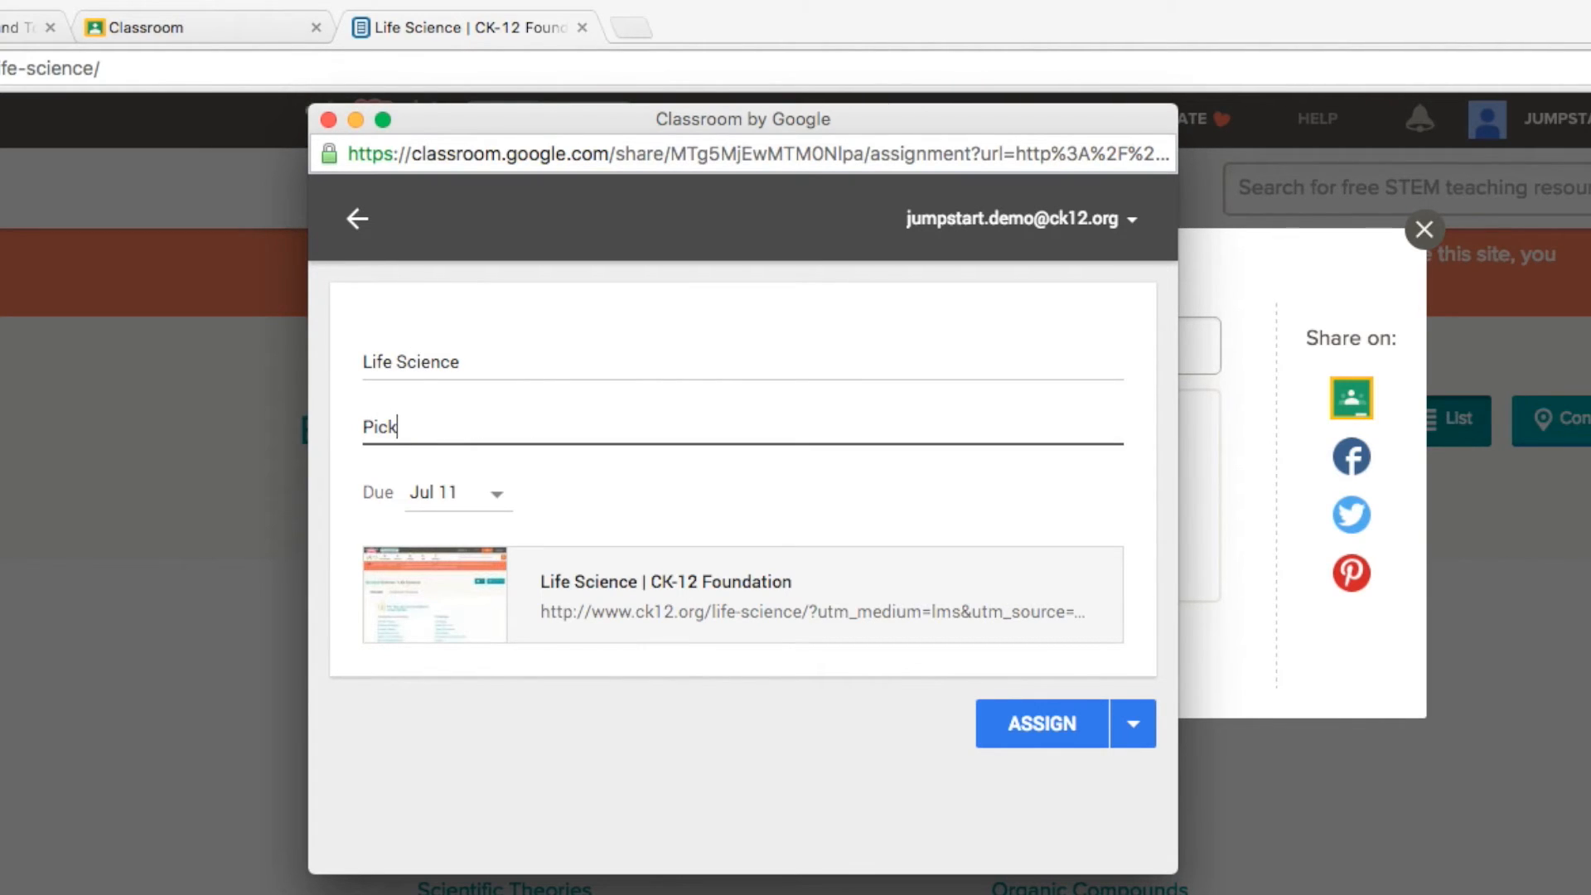
text(2 topics and take )
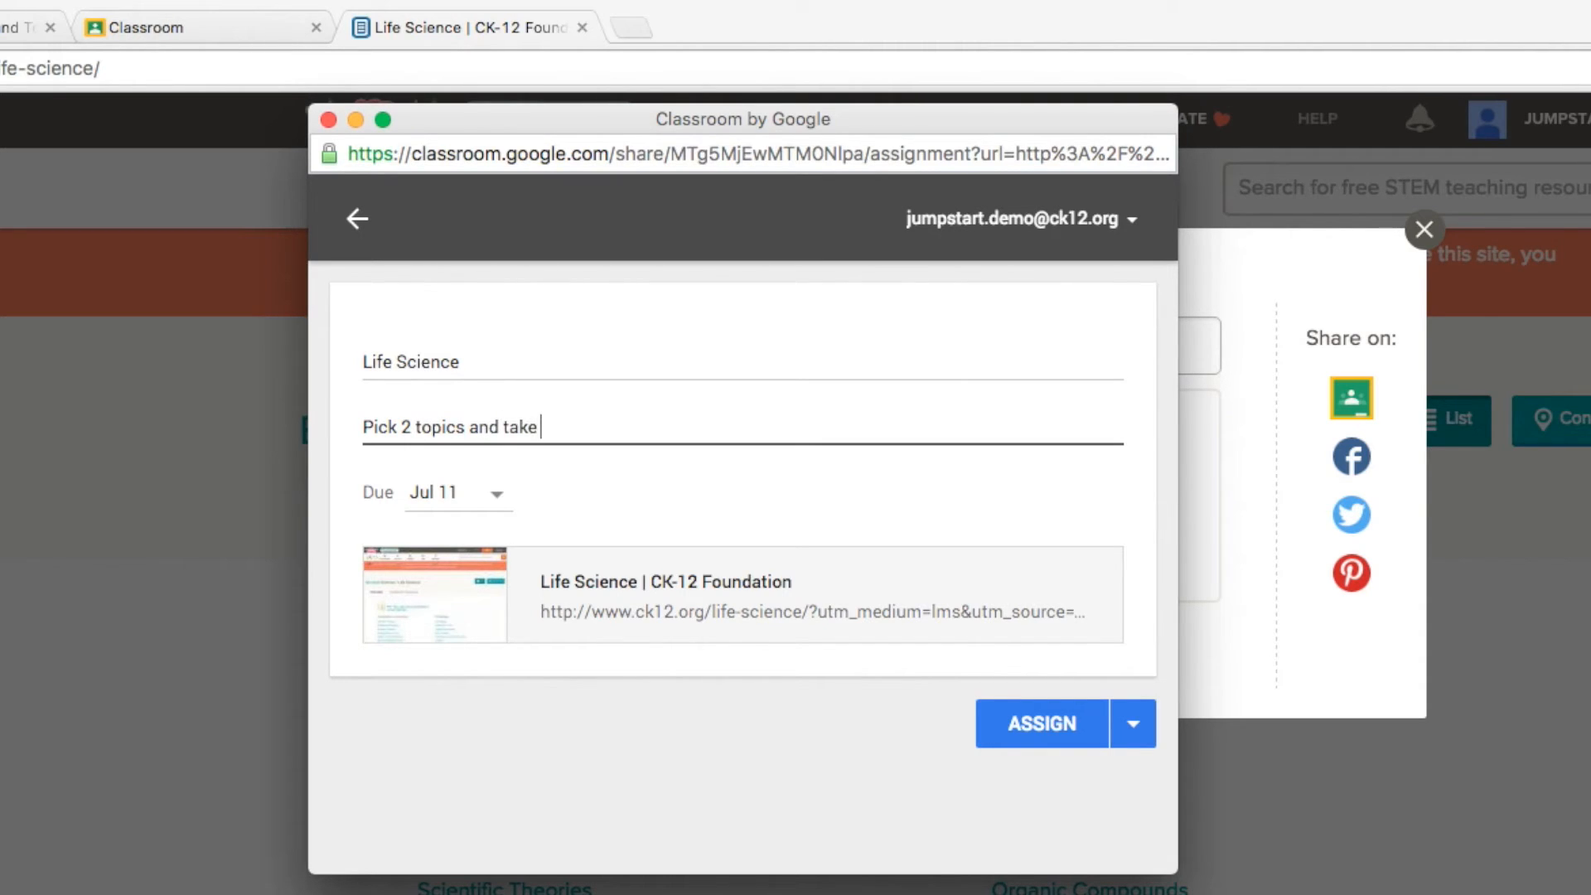
text(down 3 key ideas fro)
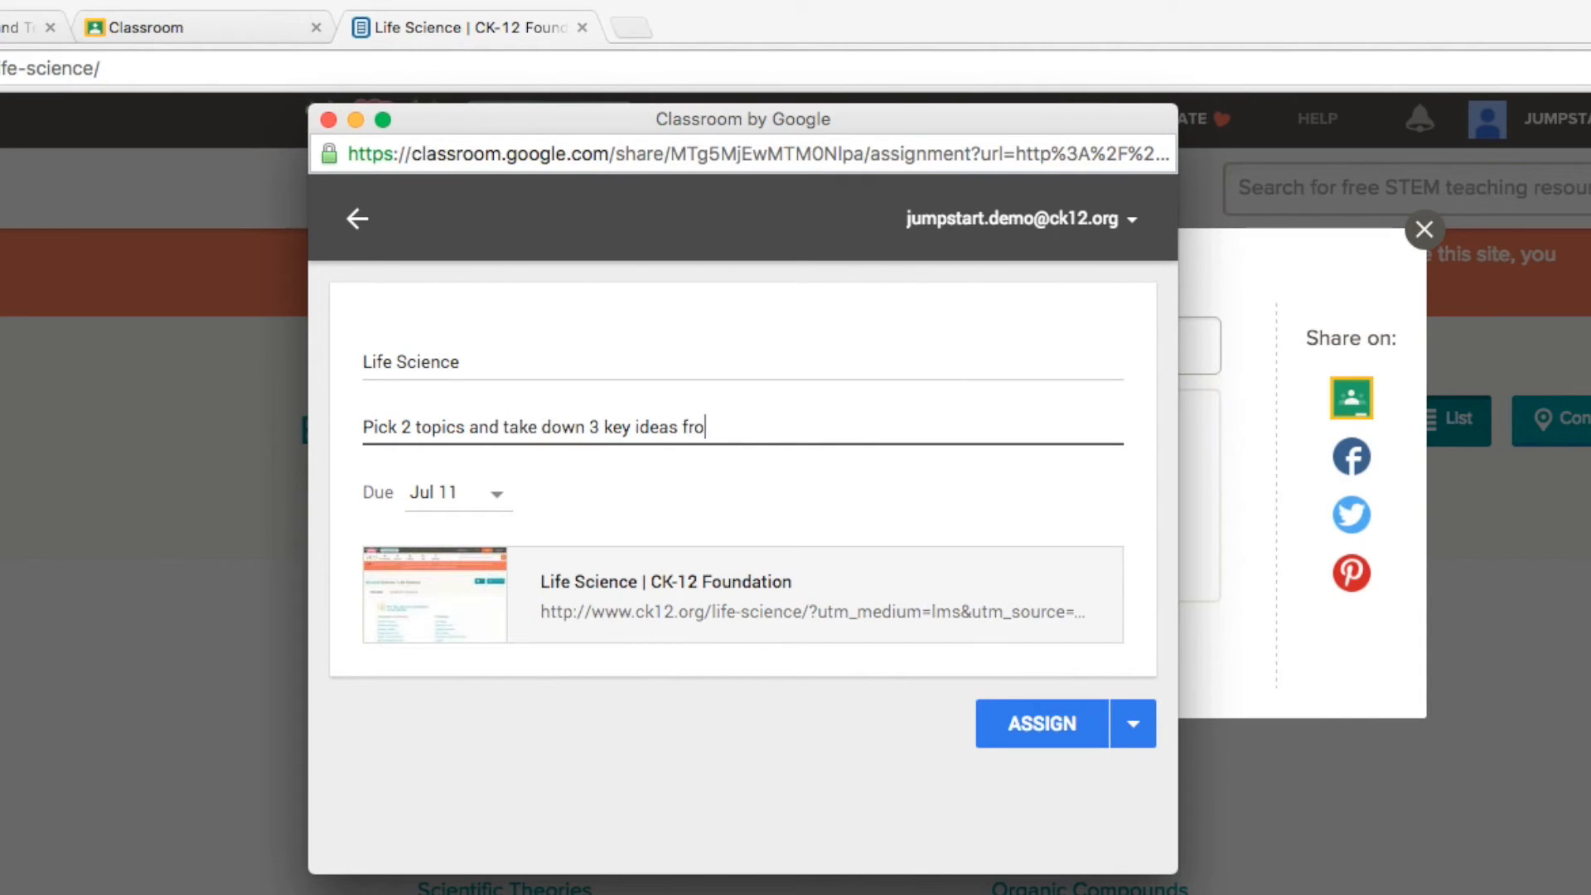
text(m each topic.)
- Check the due date and time options, assign Life Science to the class, and view the post
click(539, 494)
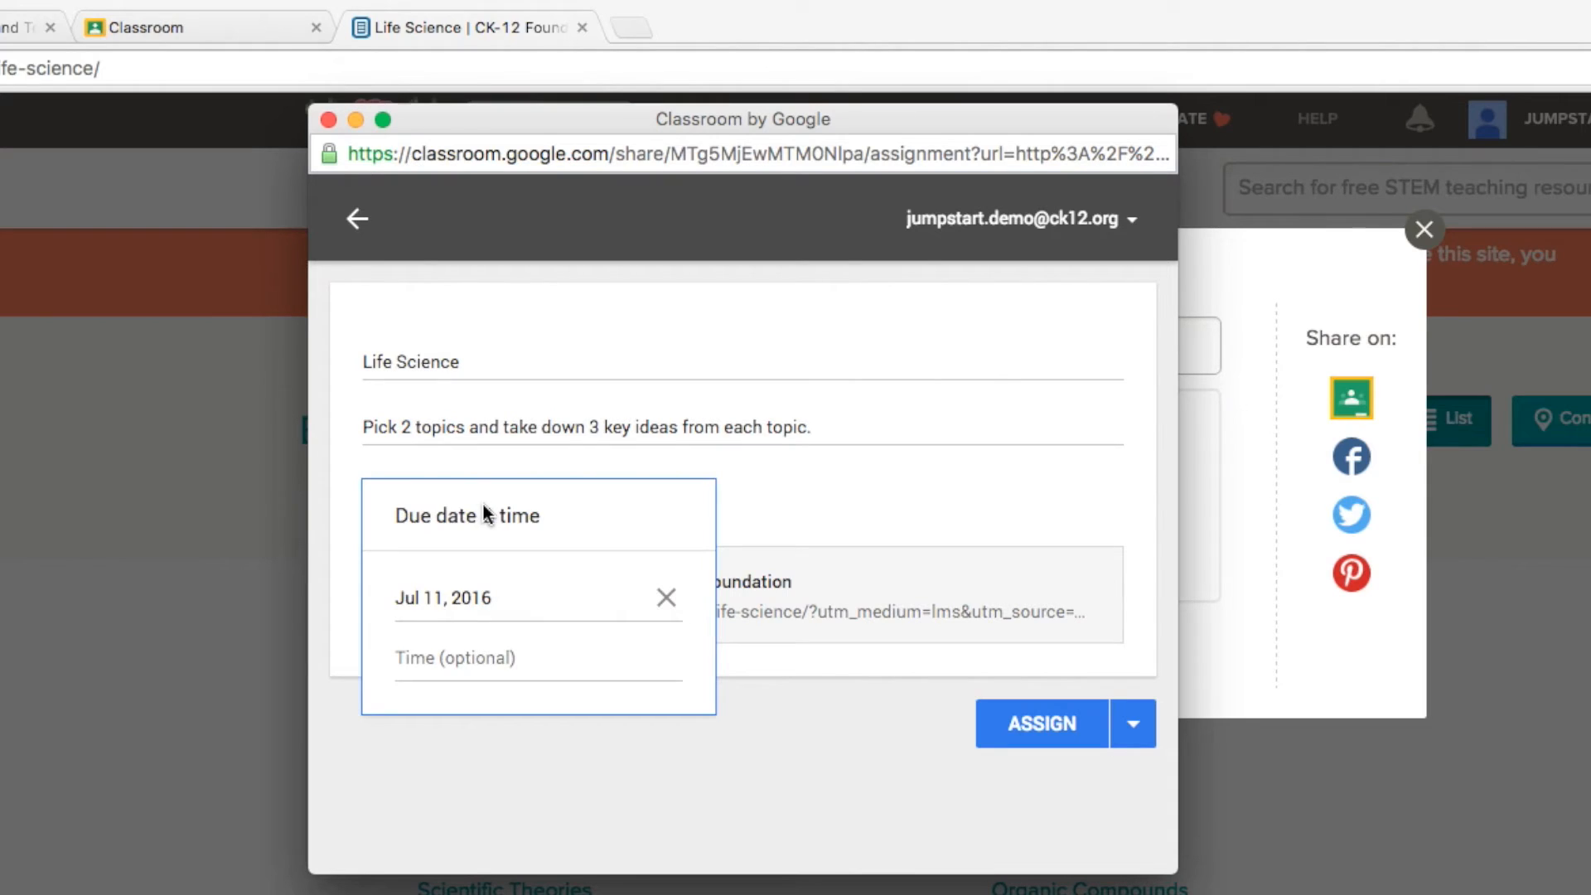
click(893, 497)
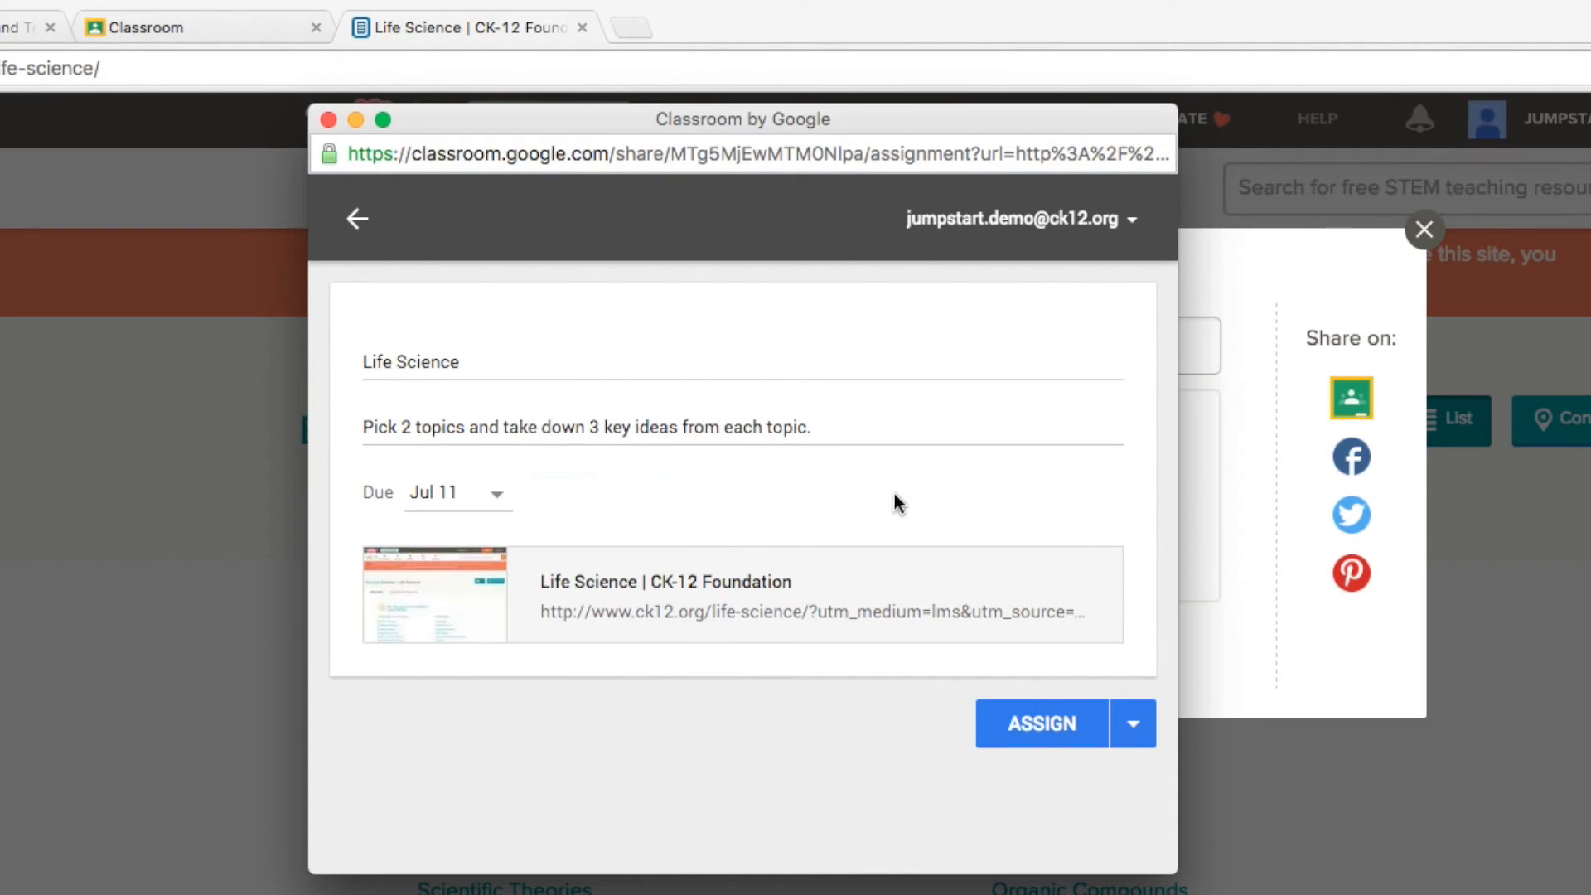
click(1074, 753)
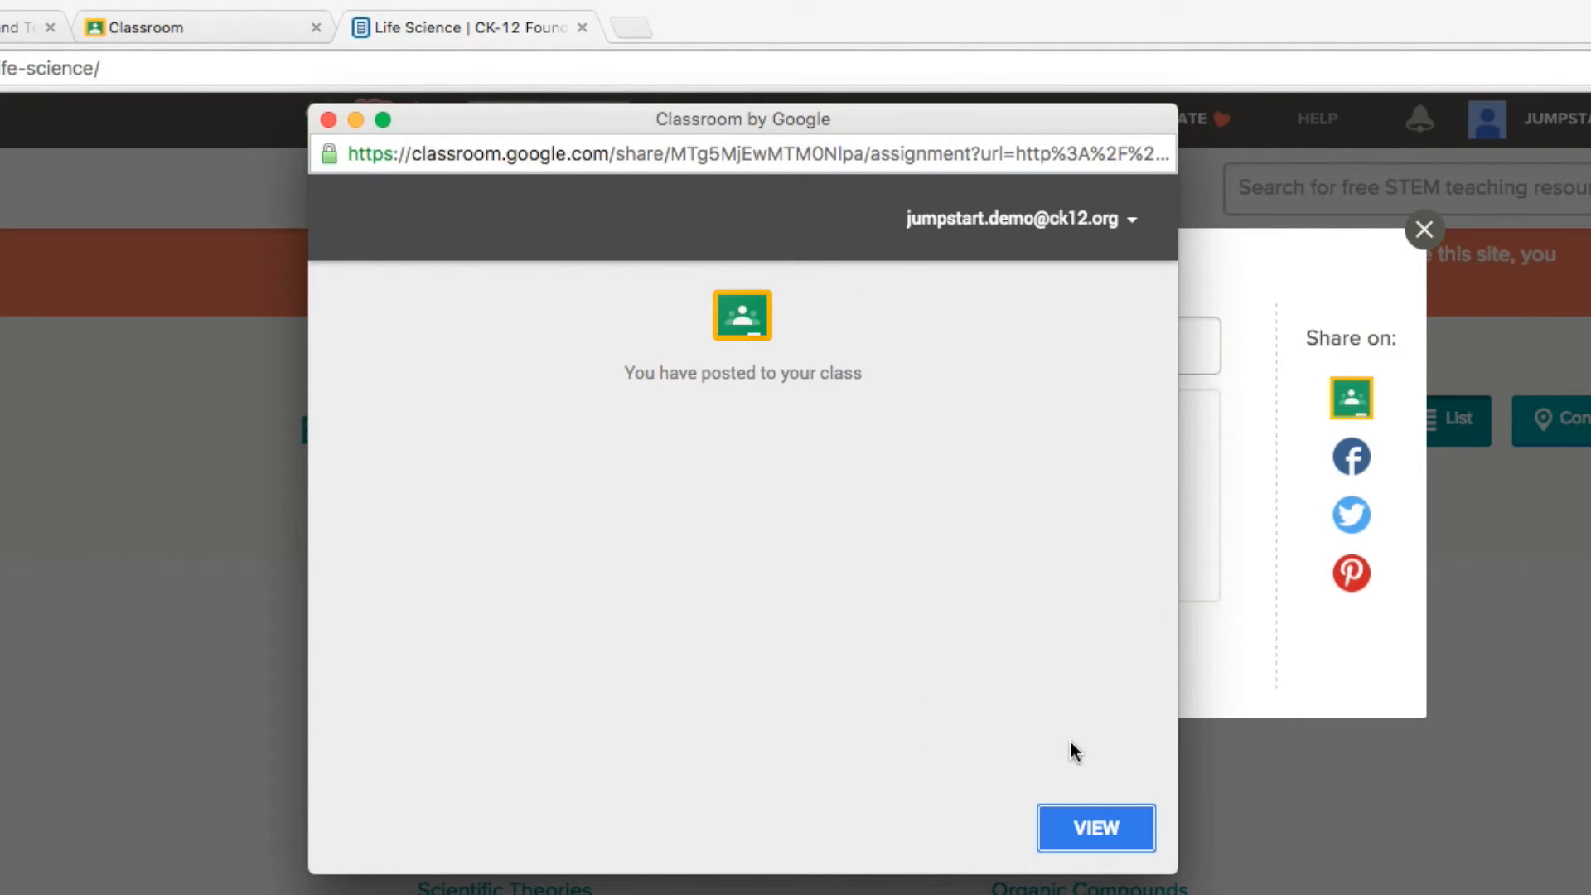
click(1096, 828)
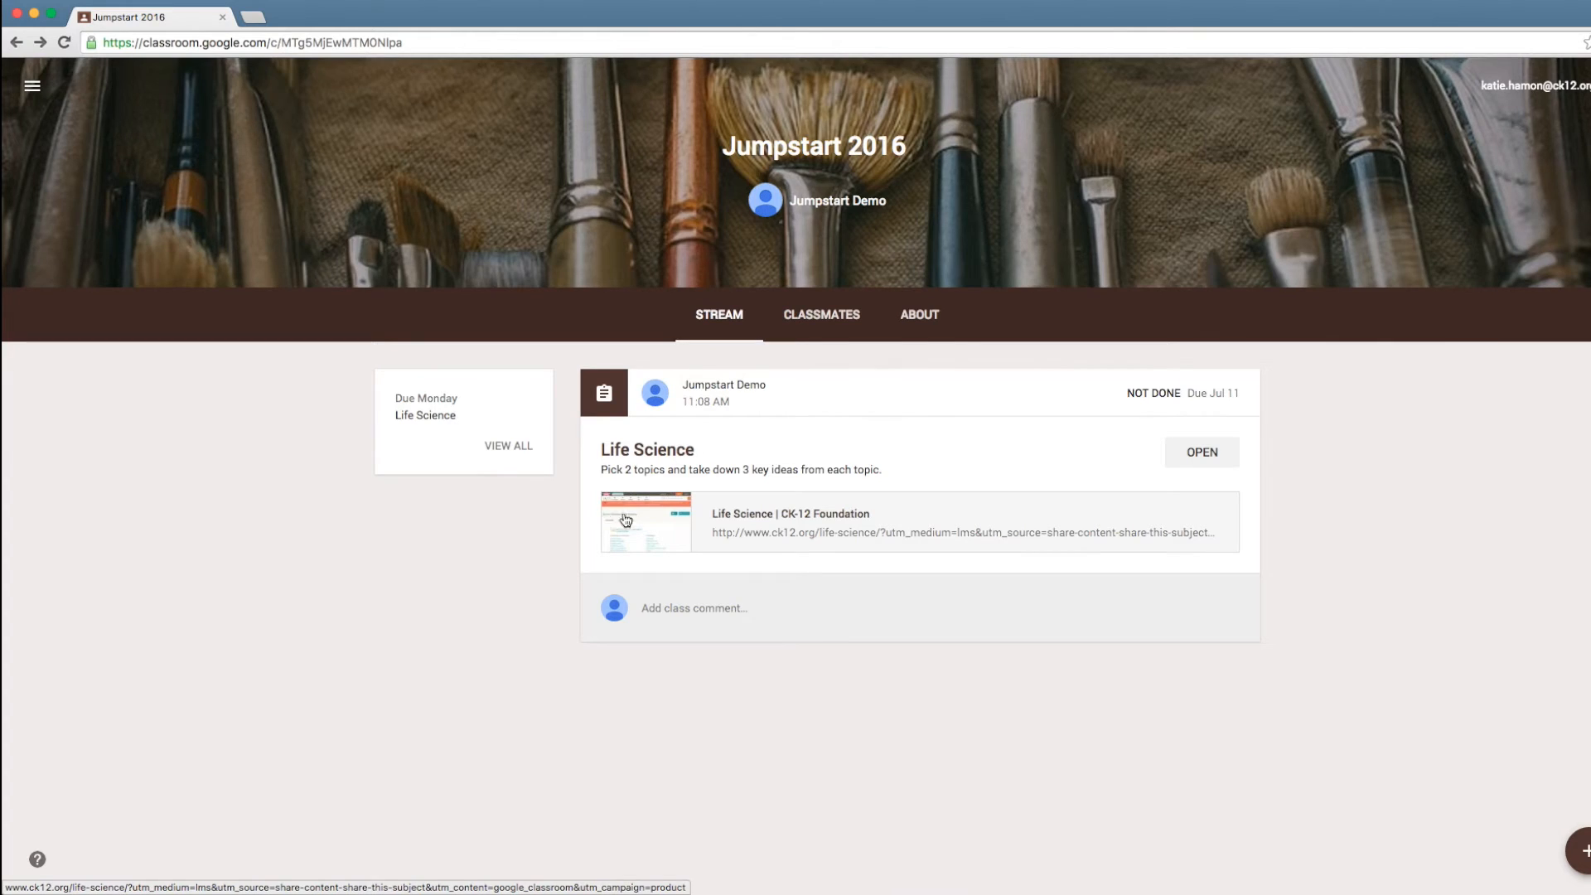
- Open the Life Science assignment as a student and look at the options for creating and adding work
click(1195, 451)
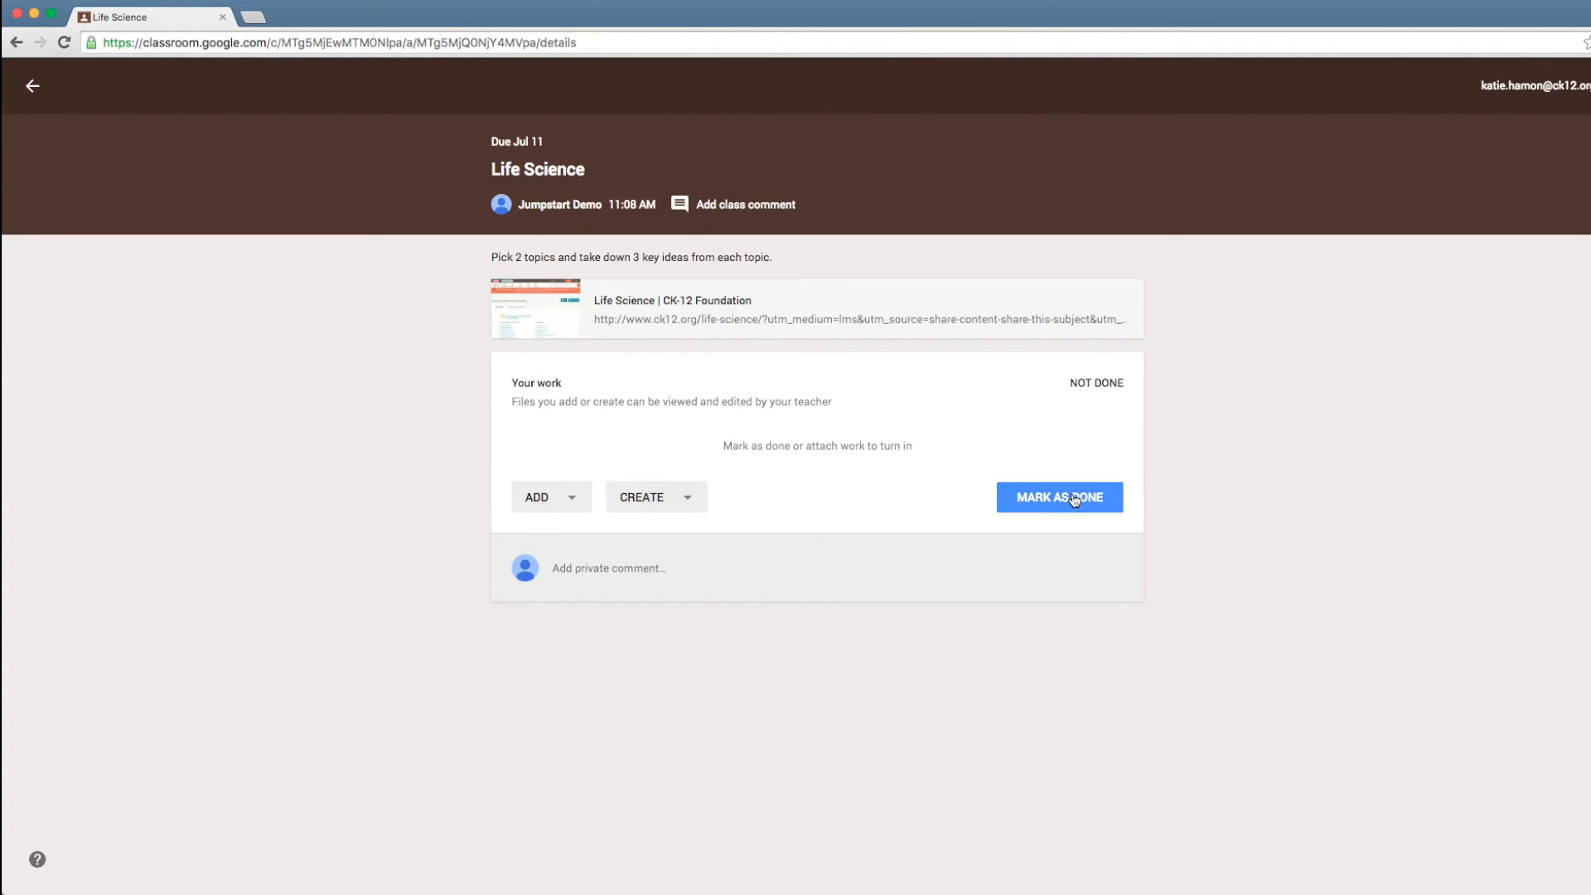
click(694, 498)
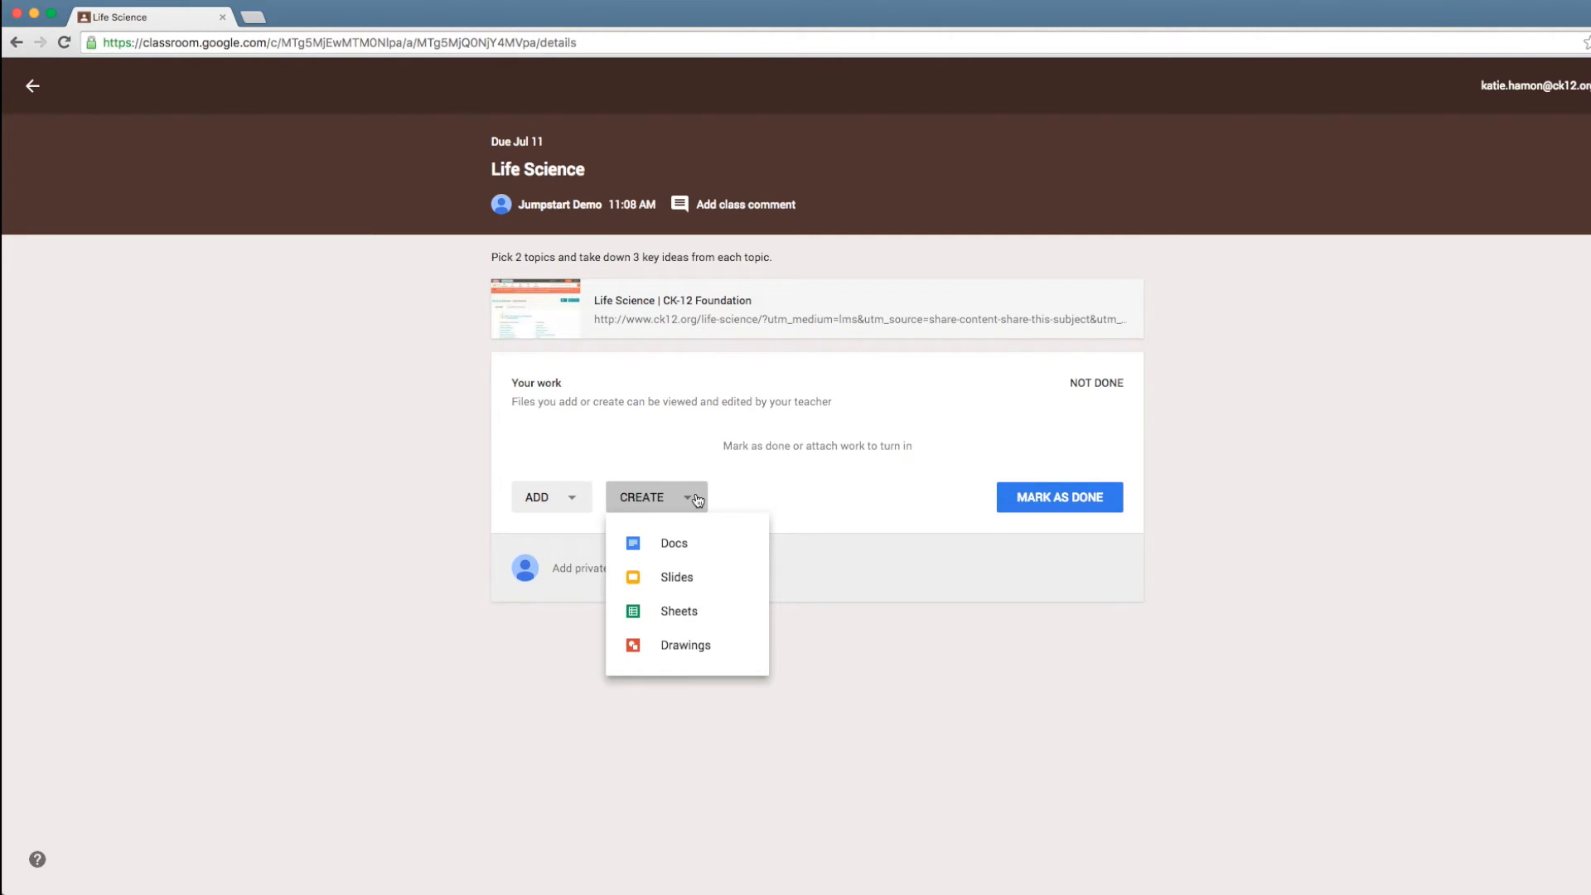
click(577, 501)
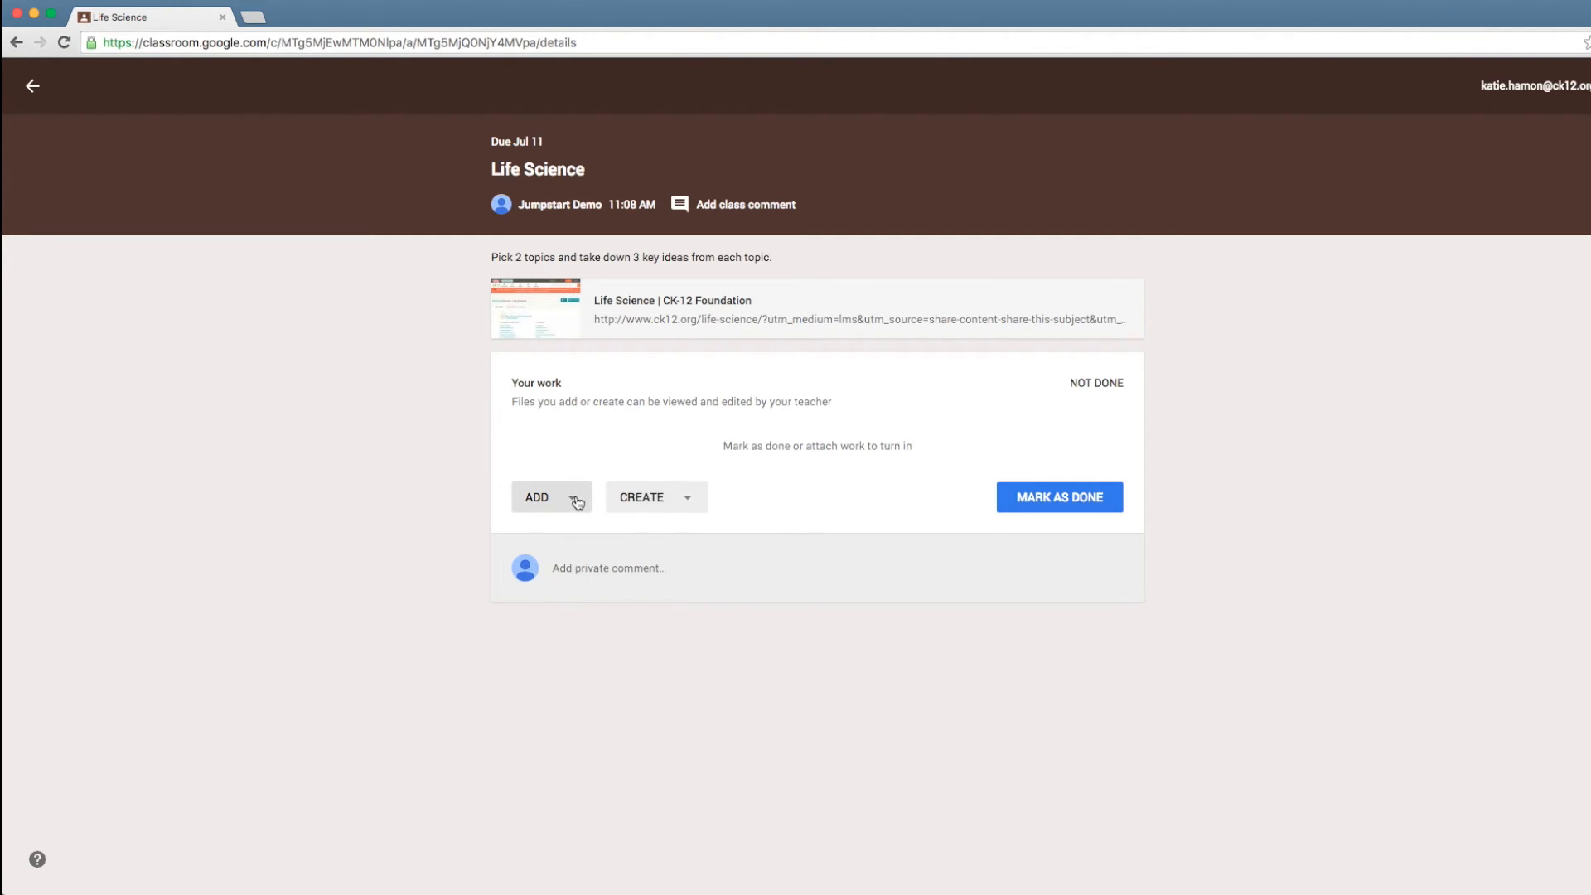
click(578, 501)
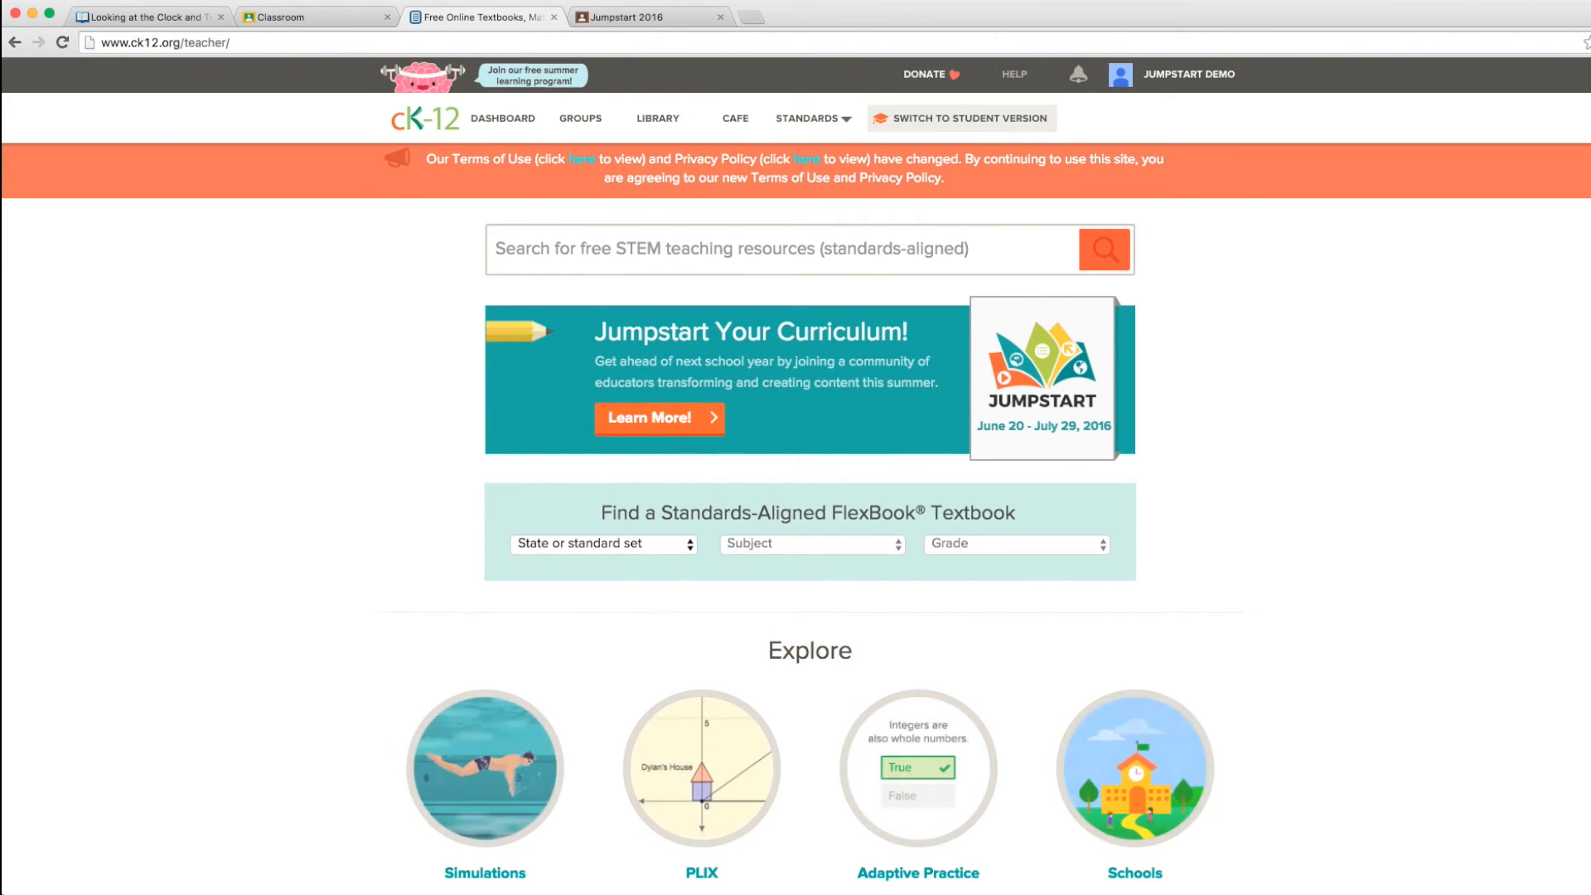
- Open the Prom Night physics simulation from the CK-12 teacher page and bring up its sharing options
click(458, 799)
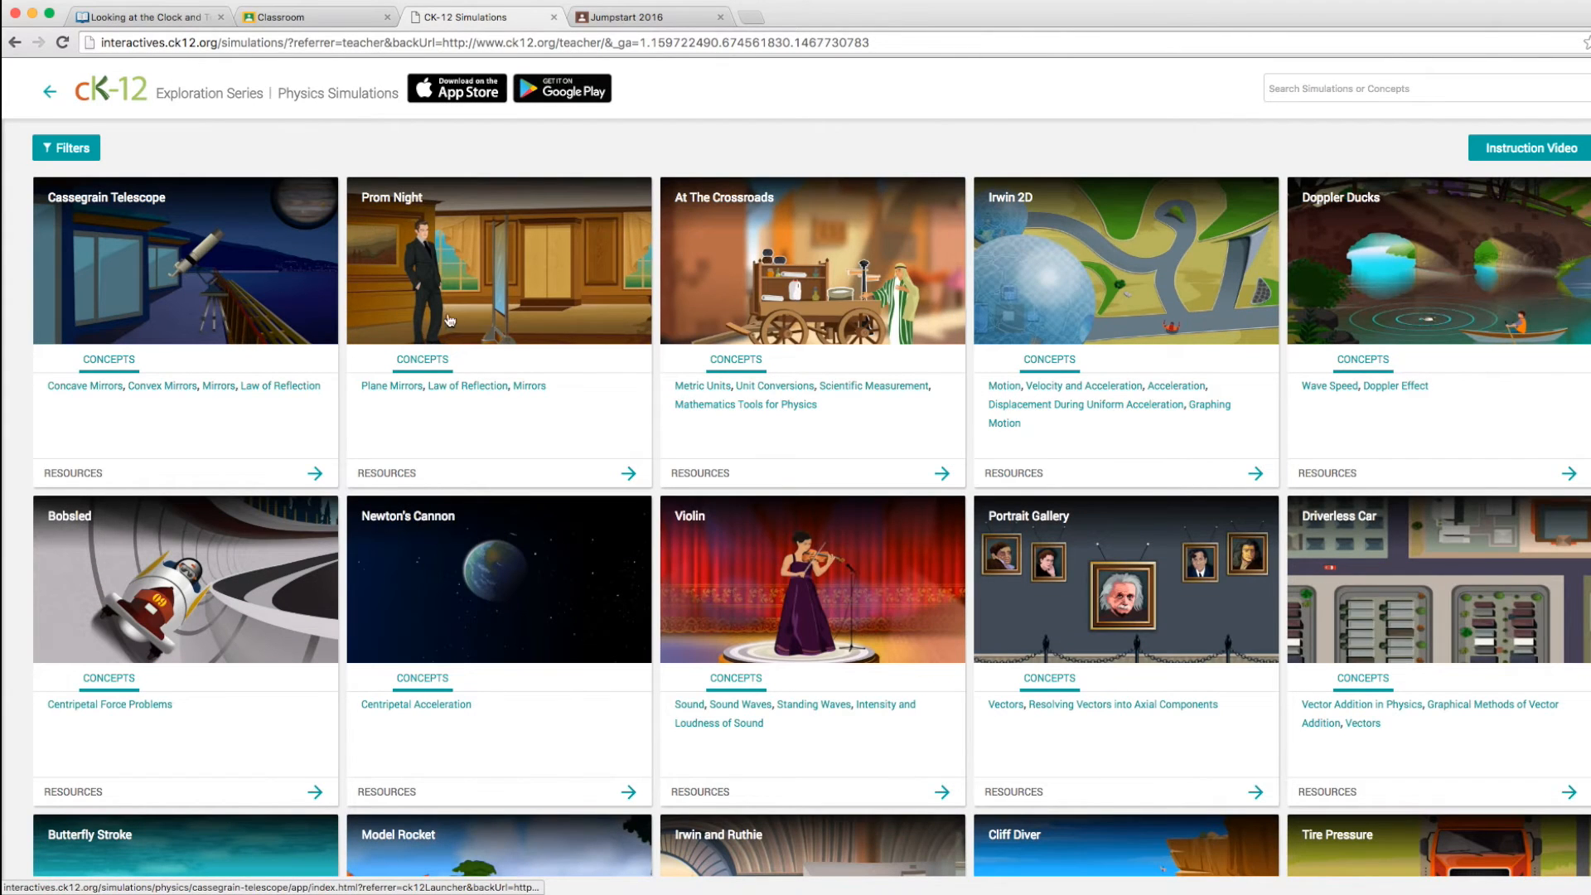
click(536, 290)
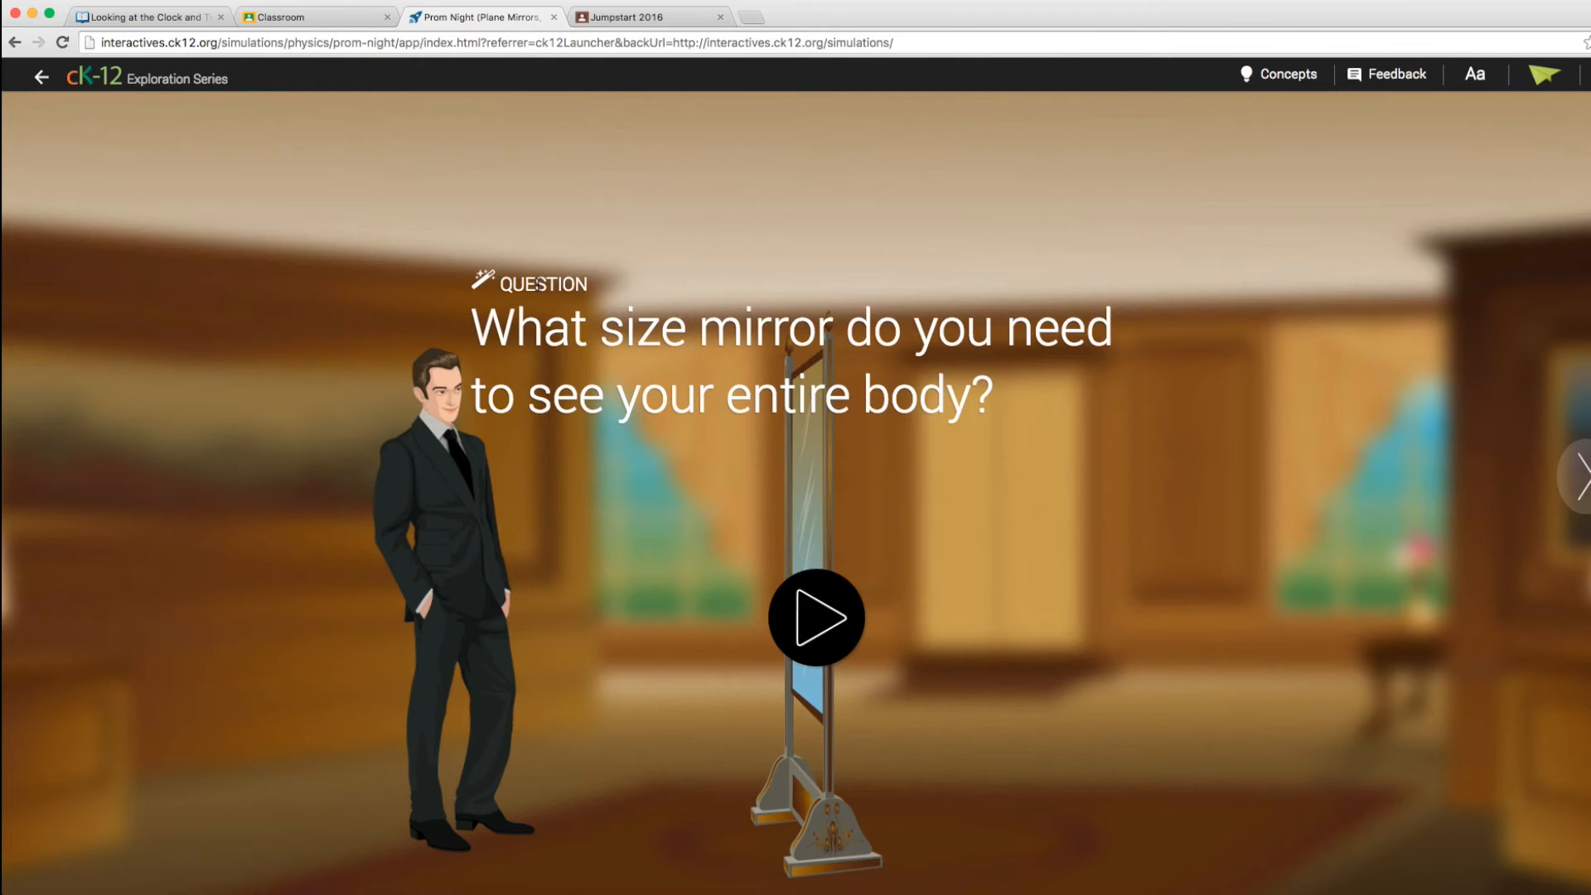
click(1555, 77)
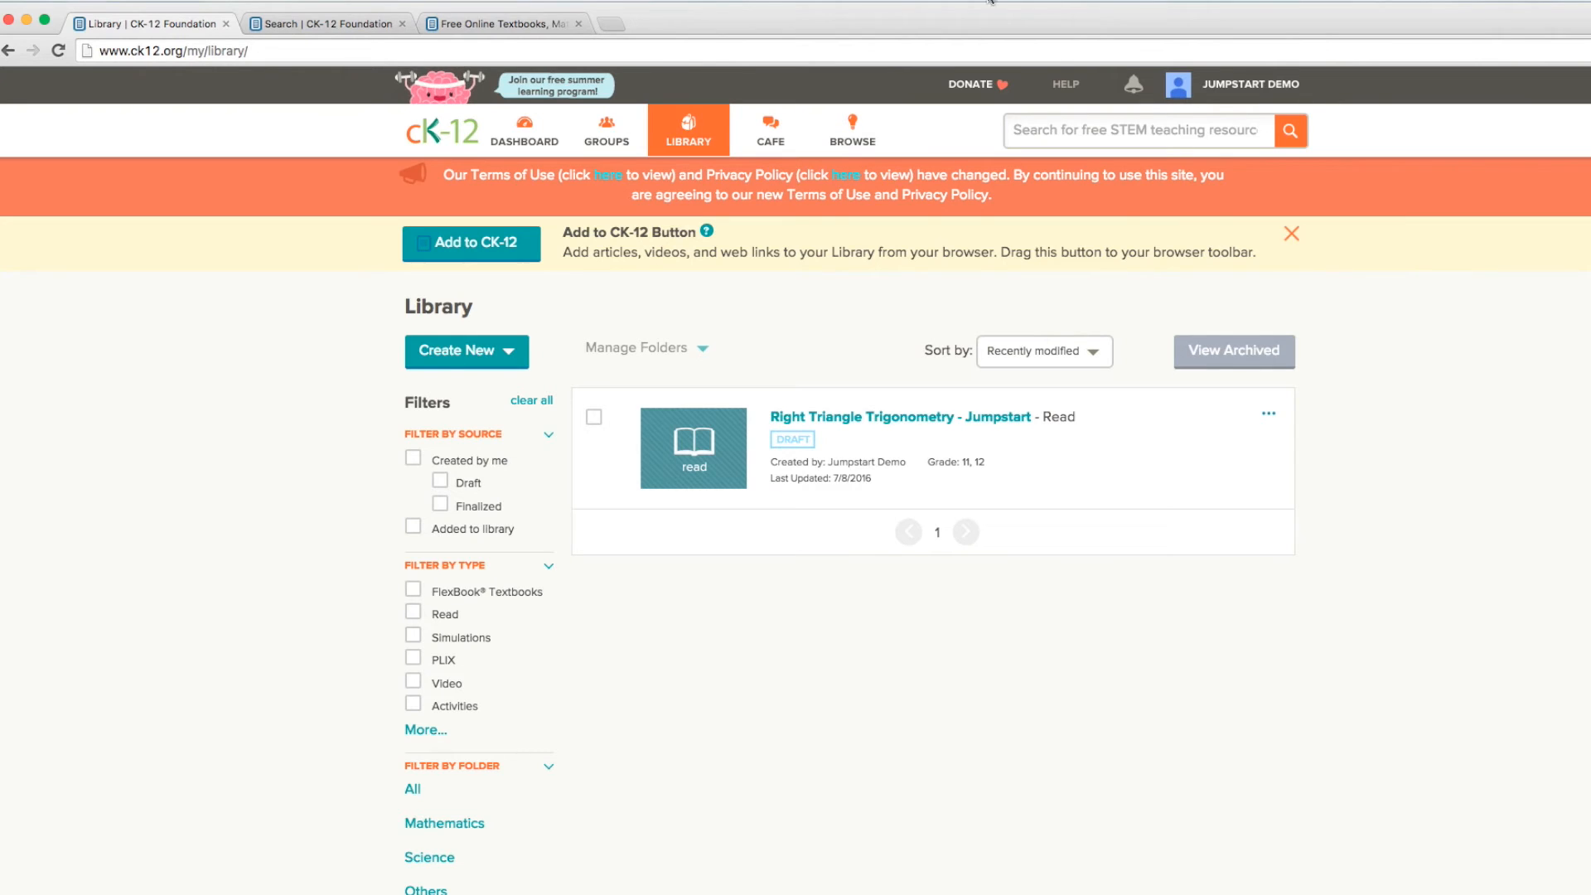
- Browse from the CK-12 teacher home page to the Schools section and look at the California schools' textbooks
click(457, 23)
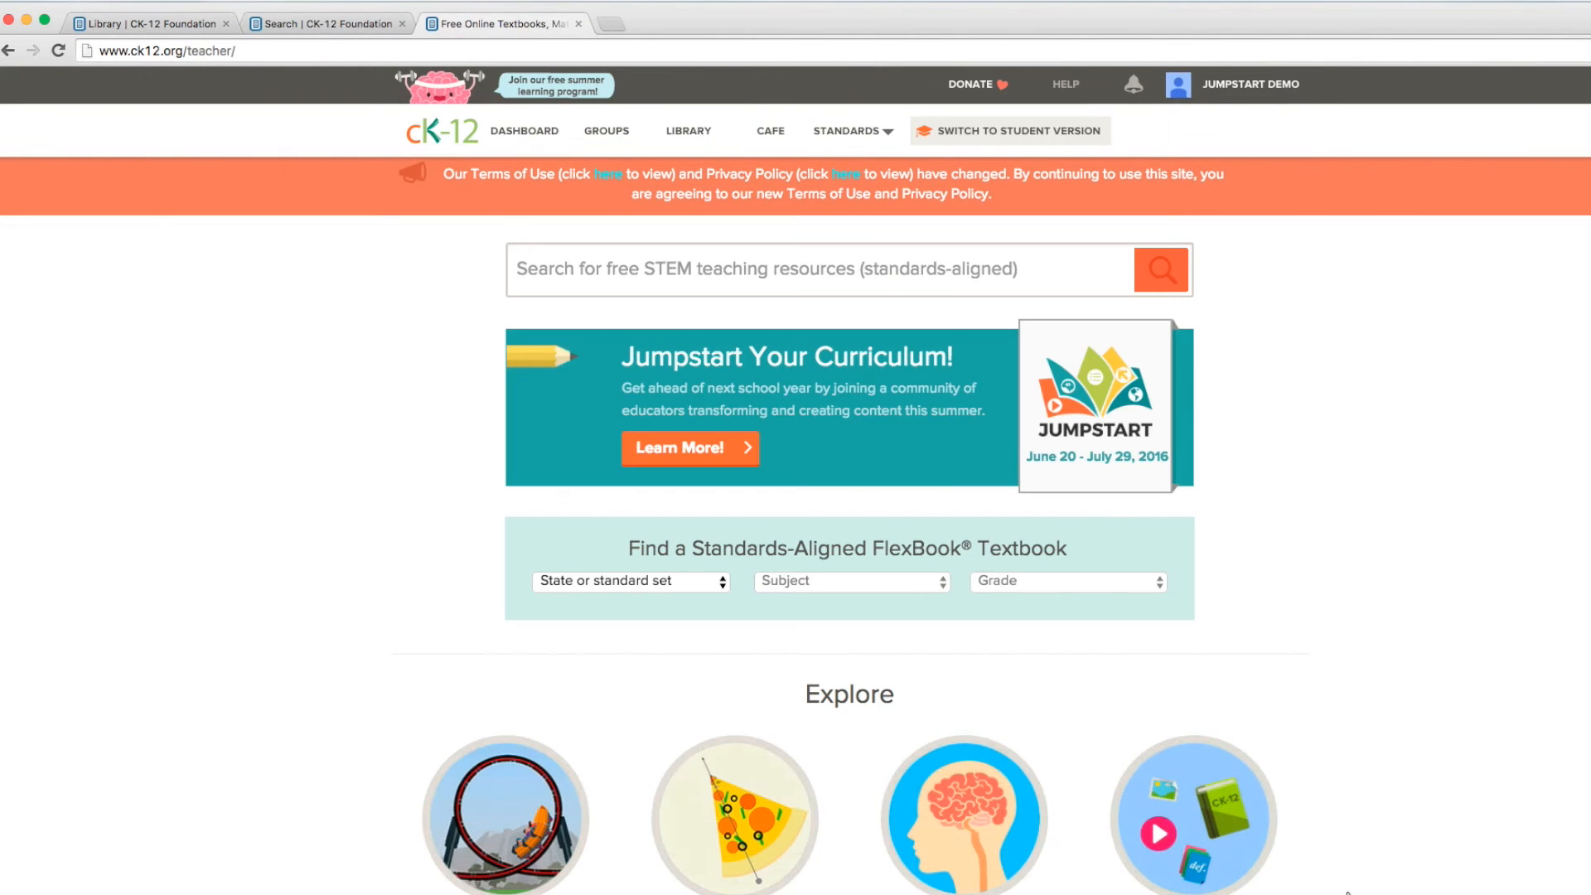
scroll(1292, 789, down, 1)
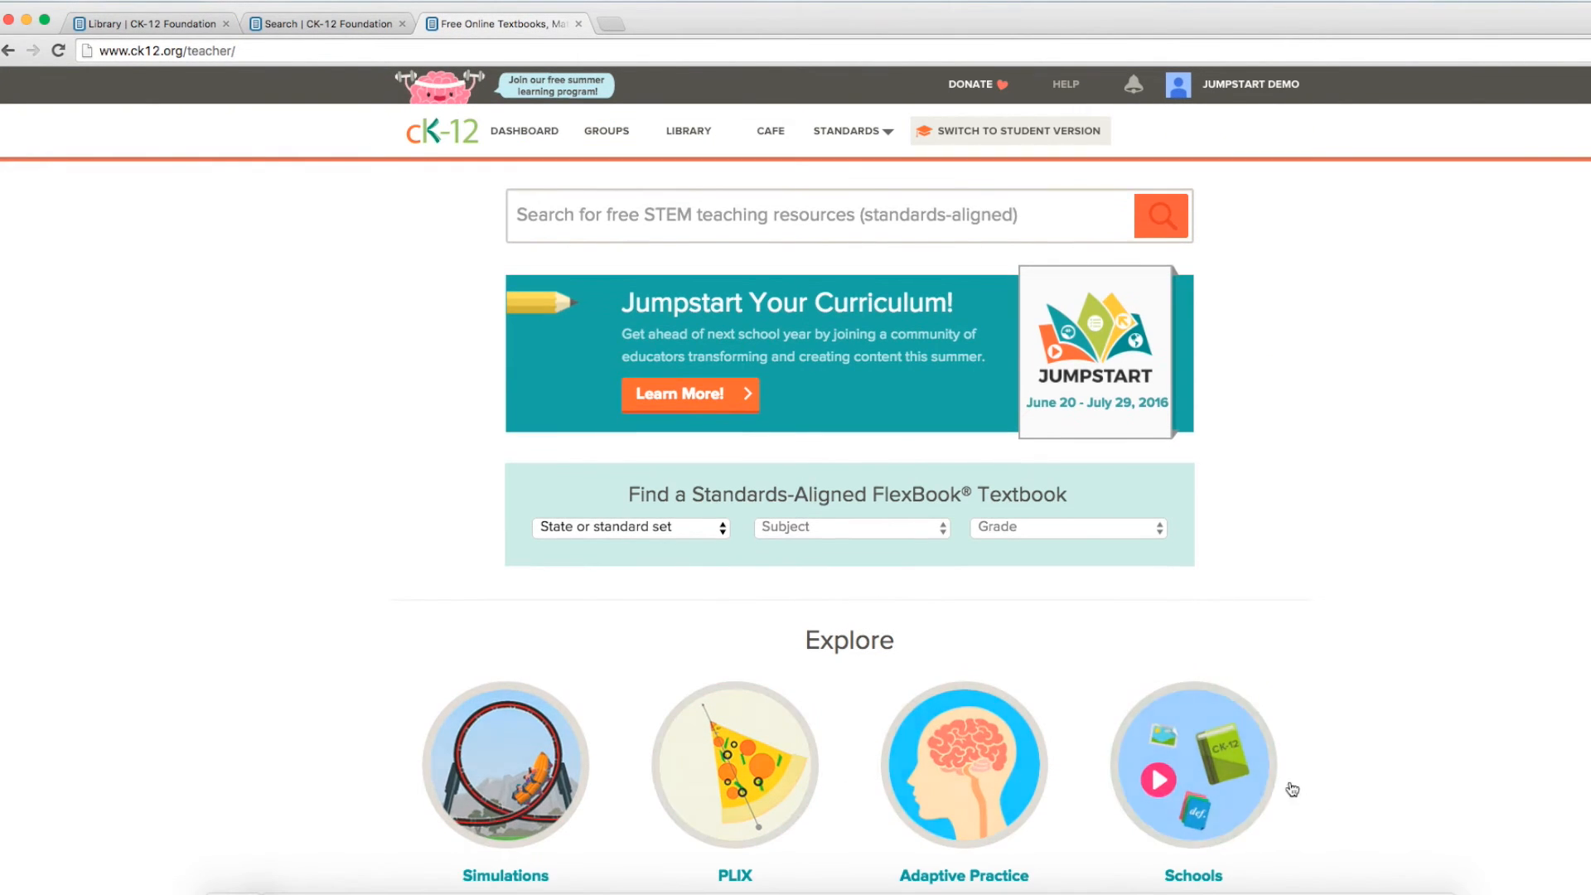
click(1226, 781)
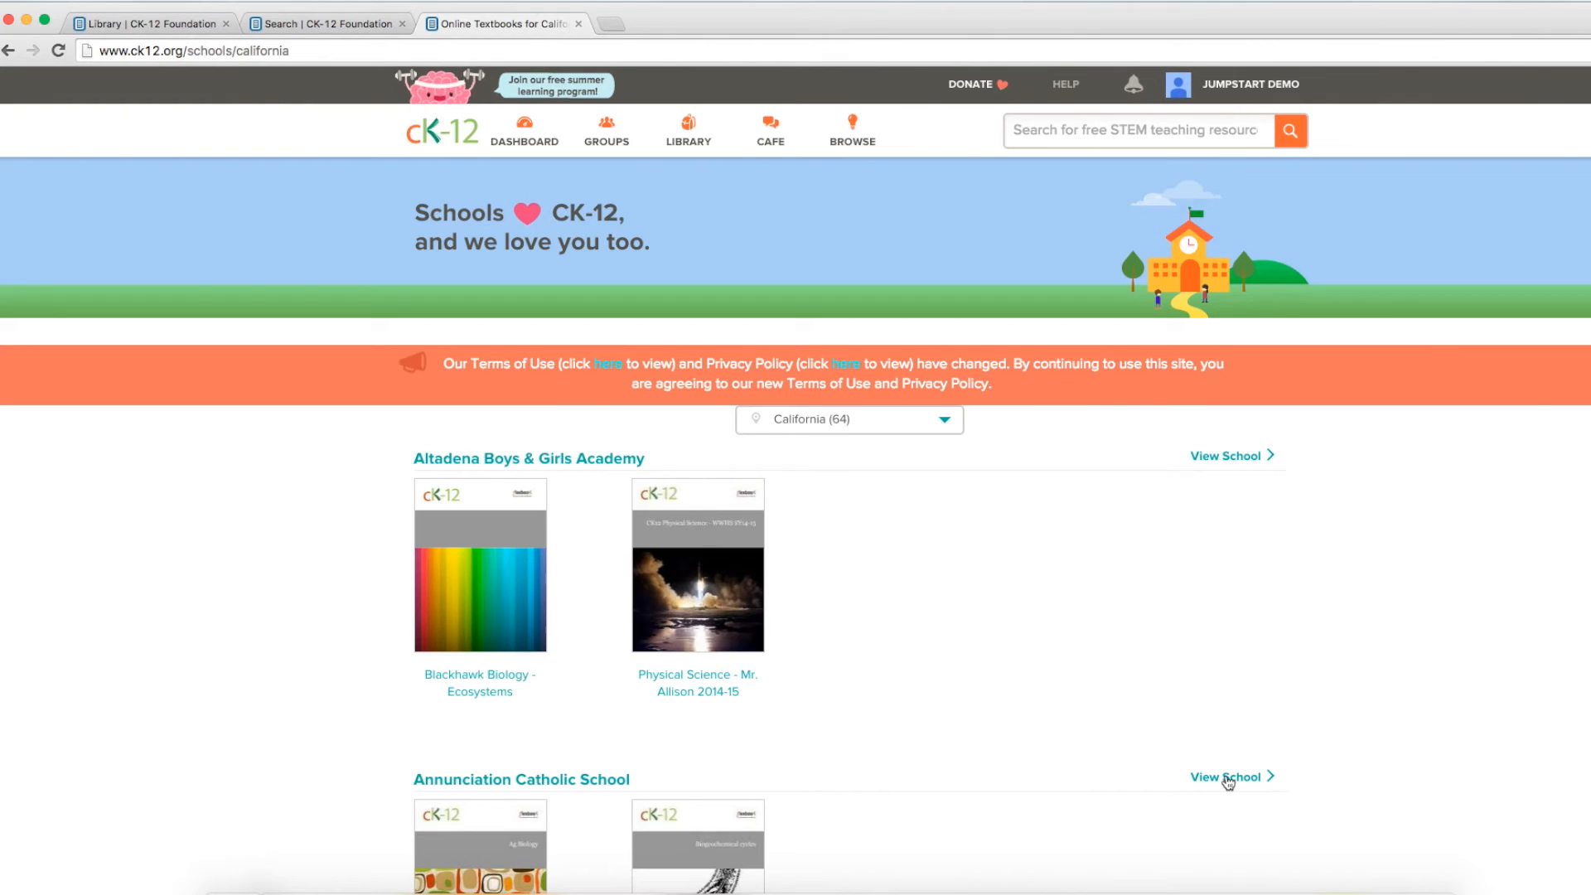
- Open the Right Triangle Trigonometry - Jumpstart draft from the library for editing and finalize it
click(137, 25)
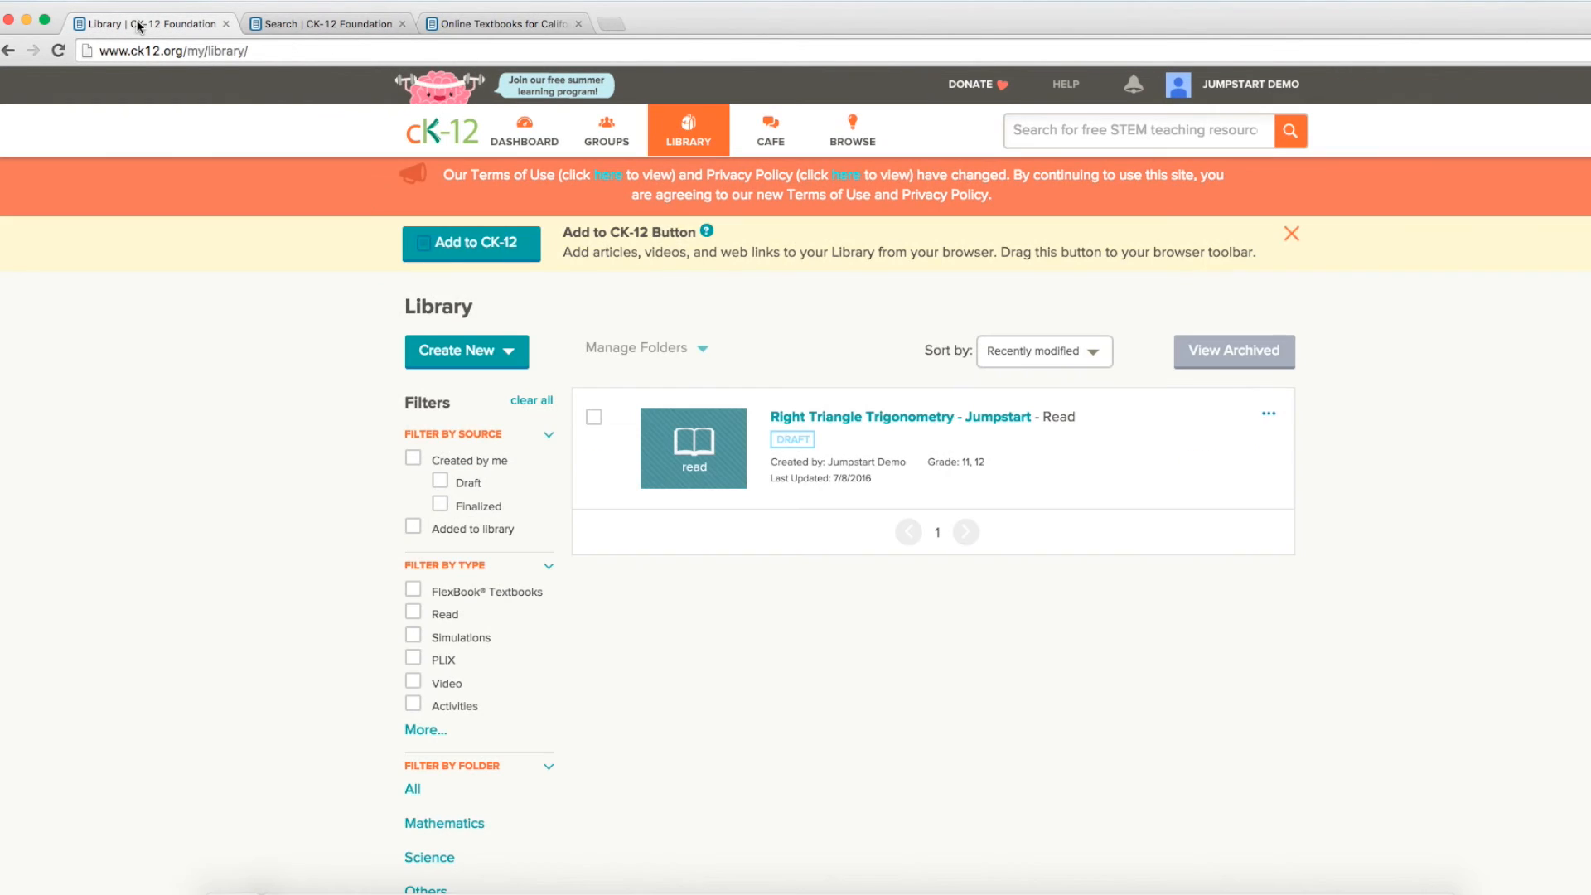
click(893, 420)
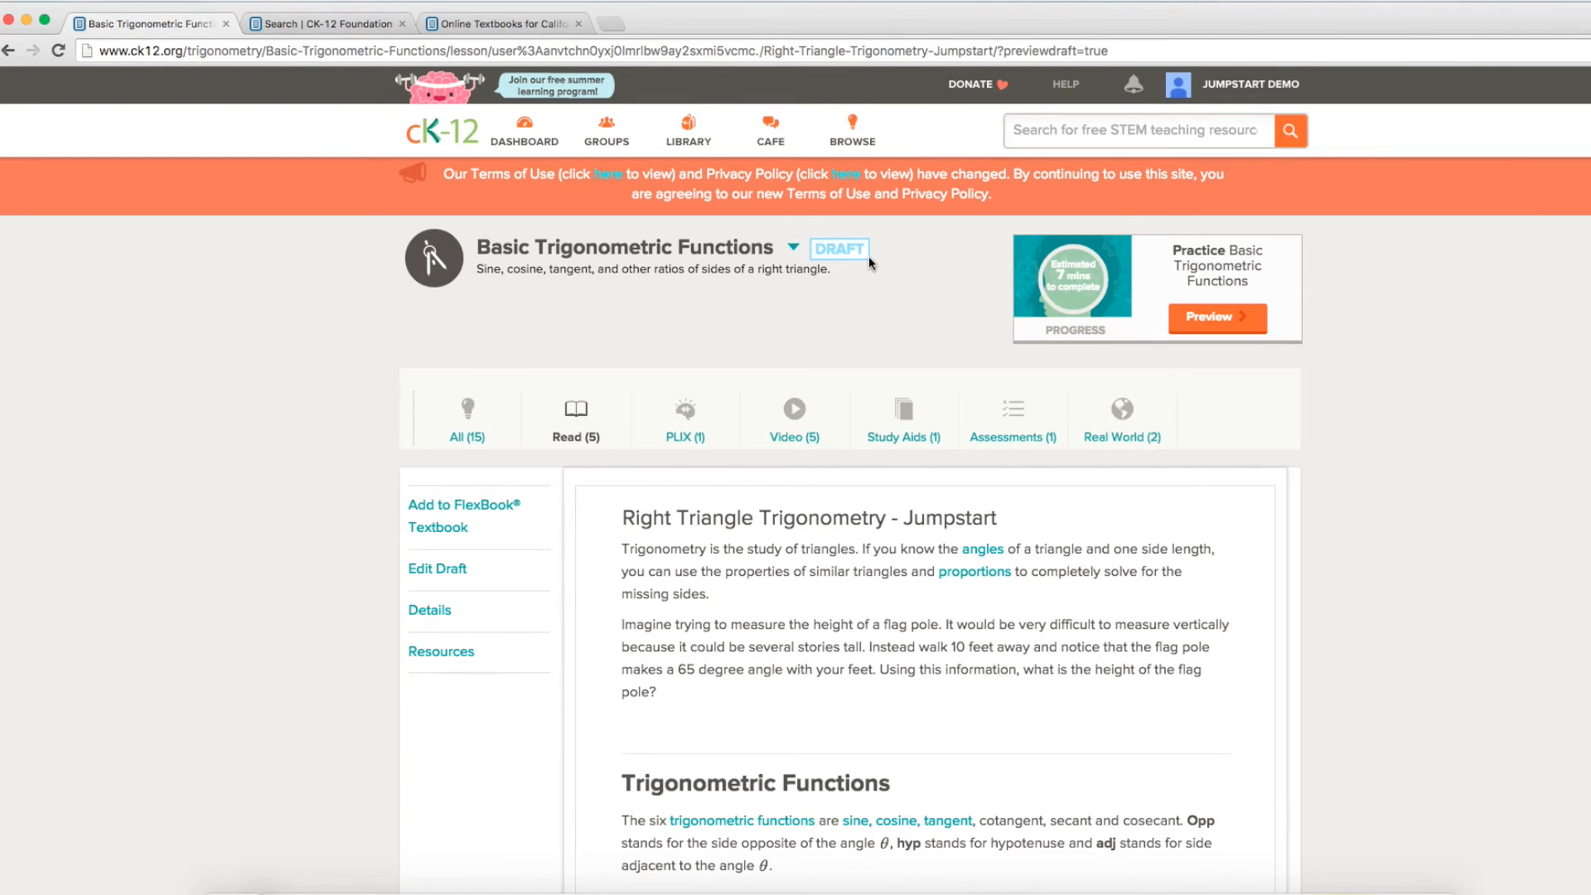
click(450, 570)
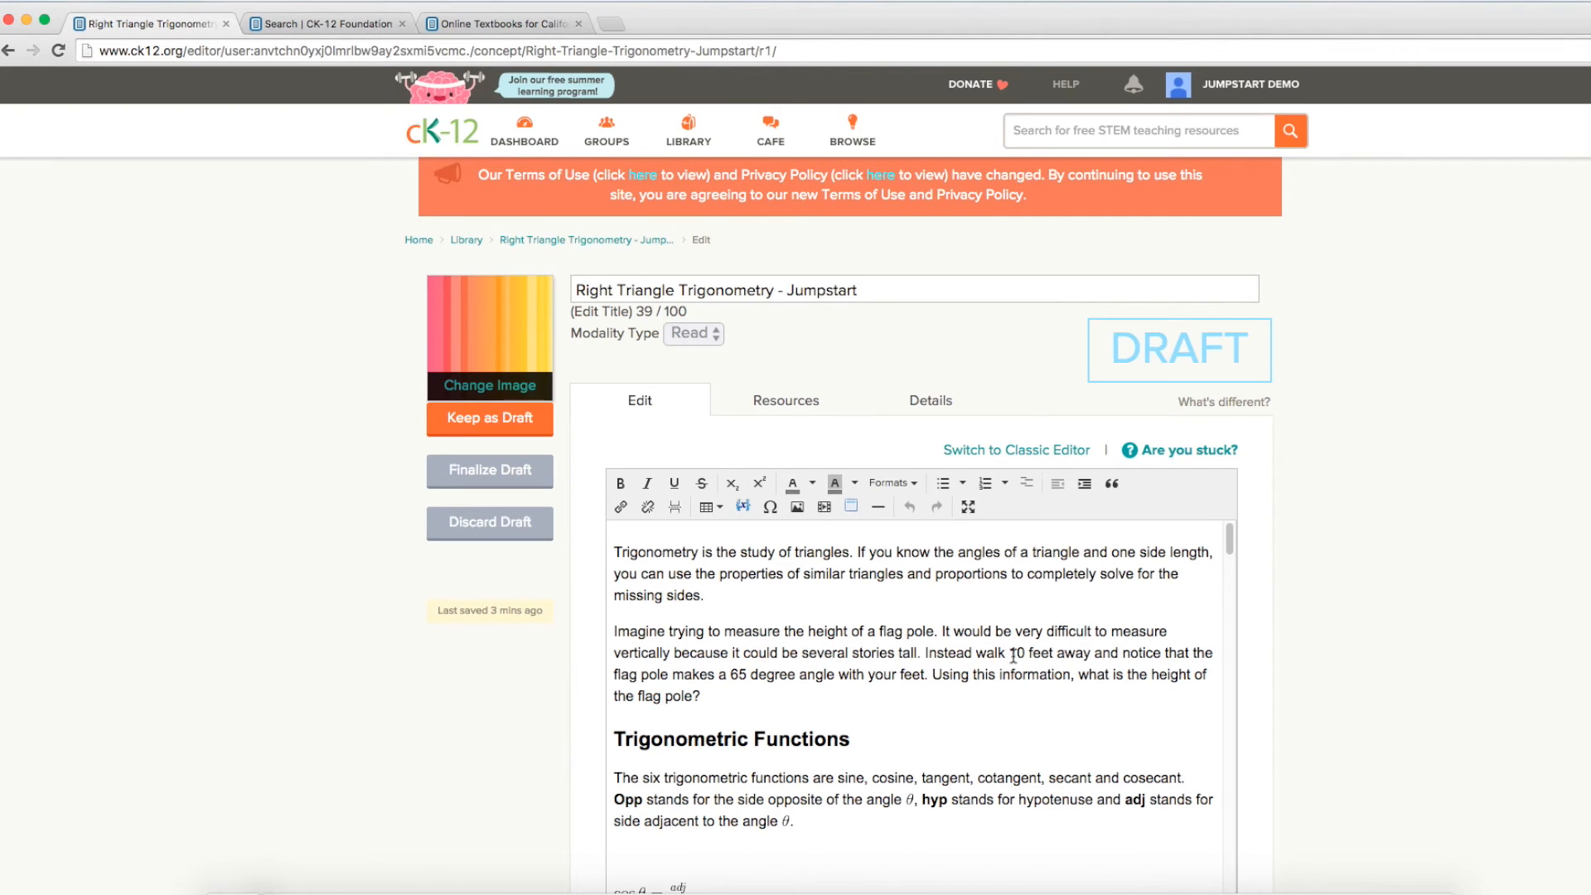
click(524, 474)
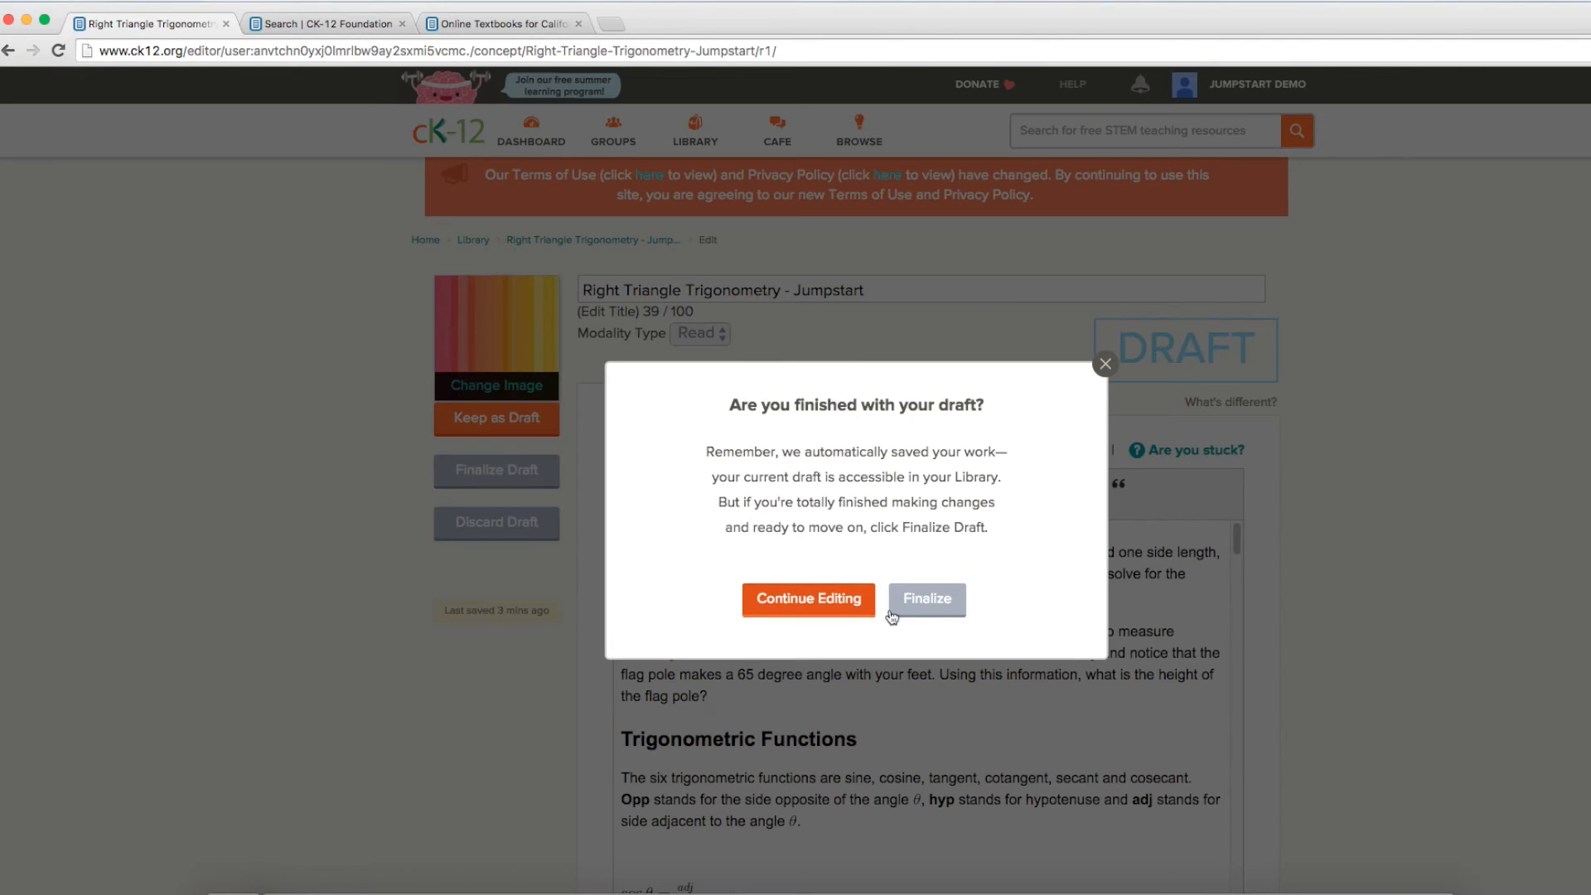
click(921, 615)
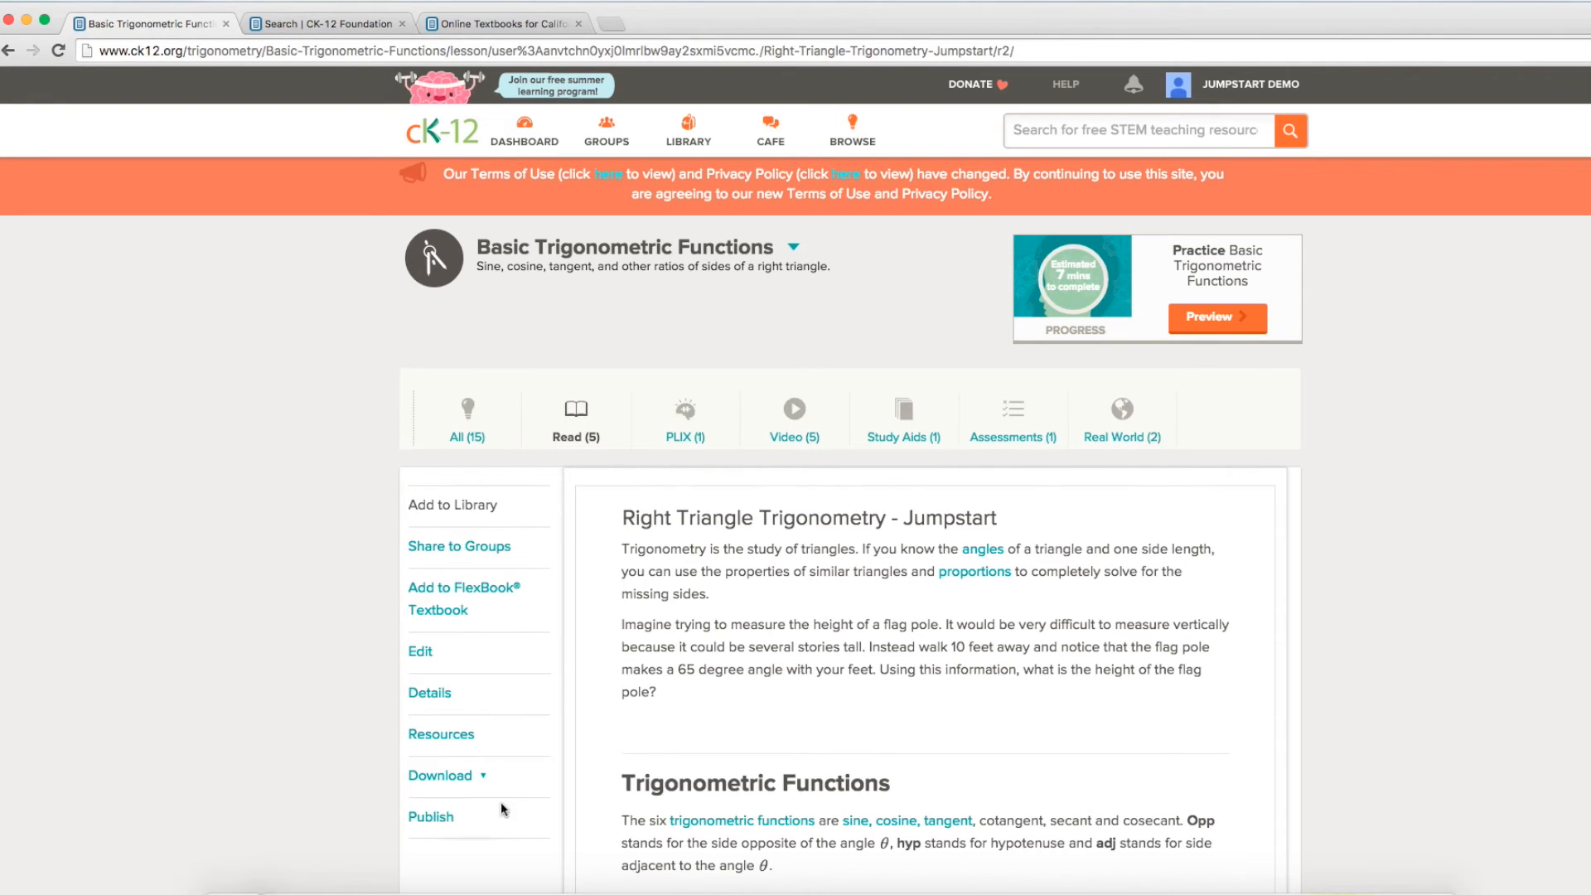
- Publish the Right Triangle Trigonometry - Jumpstart reading with the contribution type CK-12 Content derived
click(435, 816)
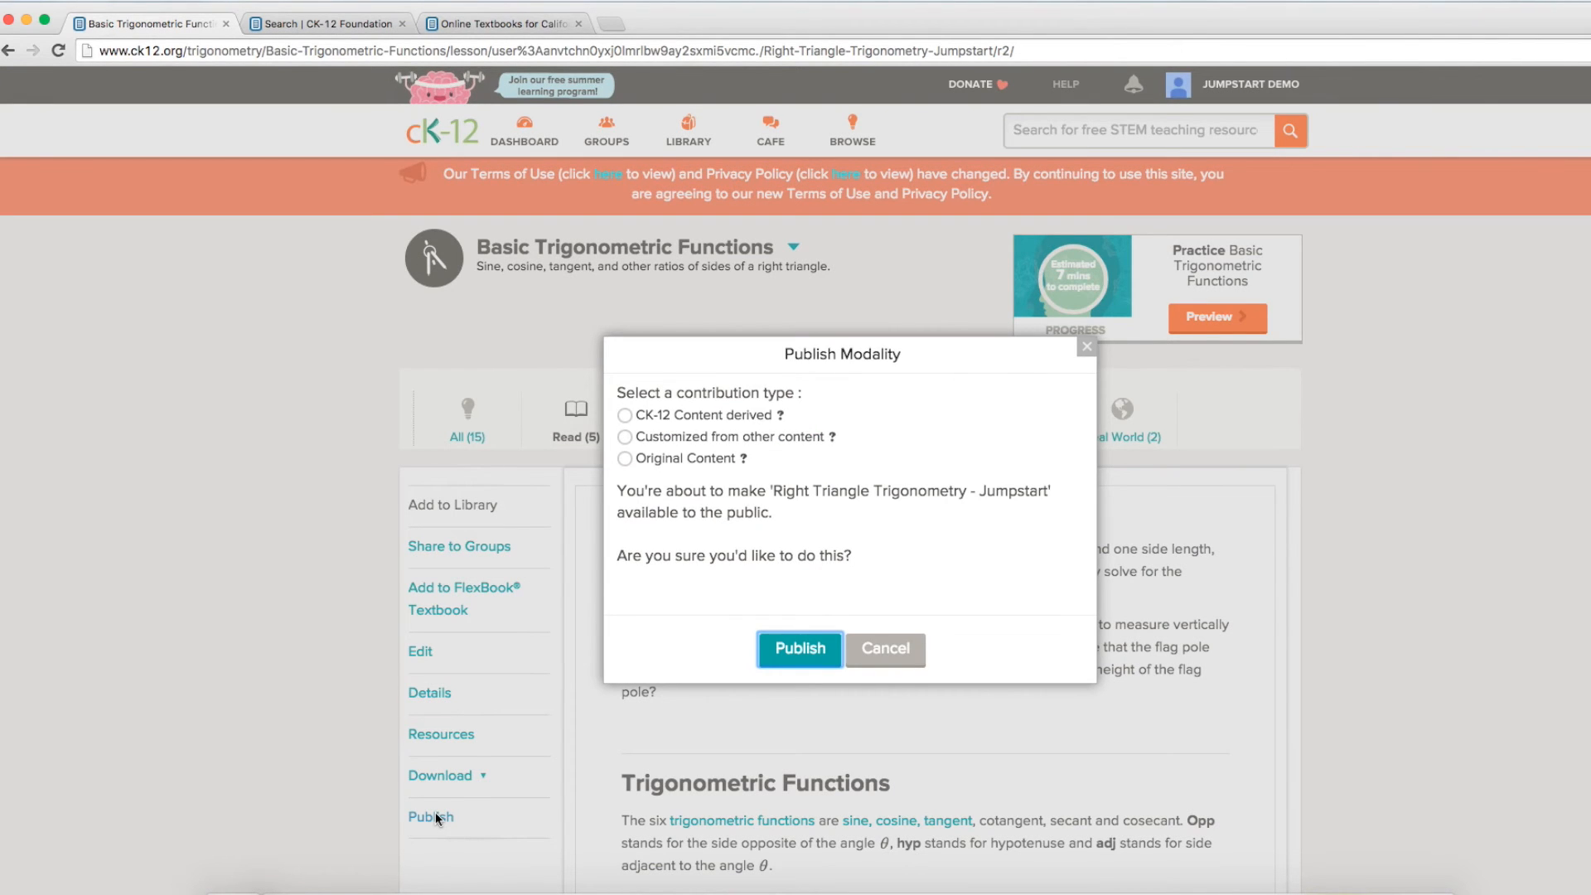
click(626, 416)
click(626, 415)
click(817, 651)
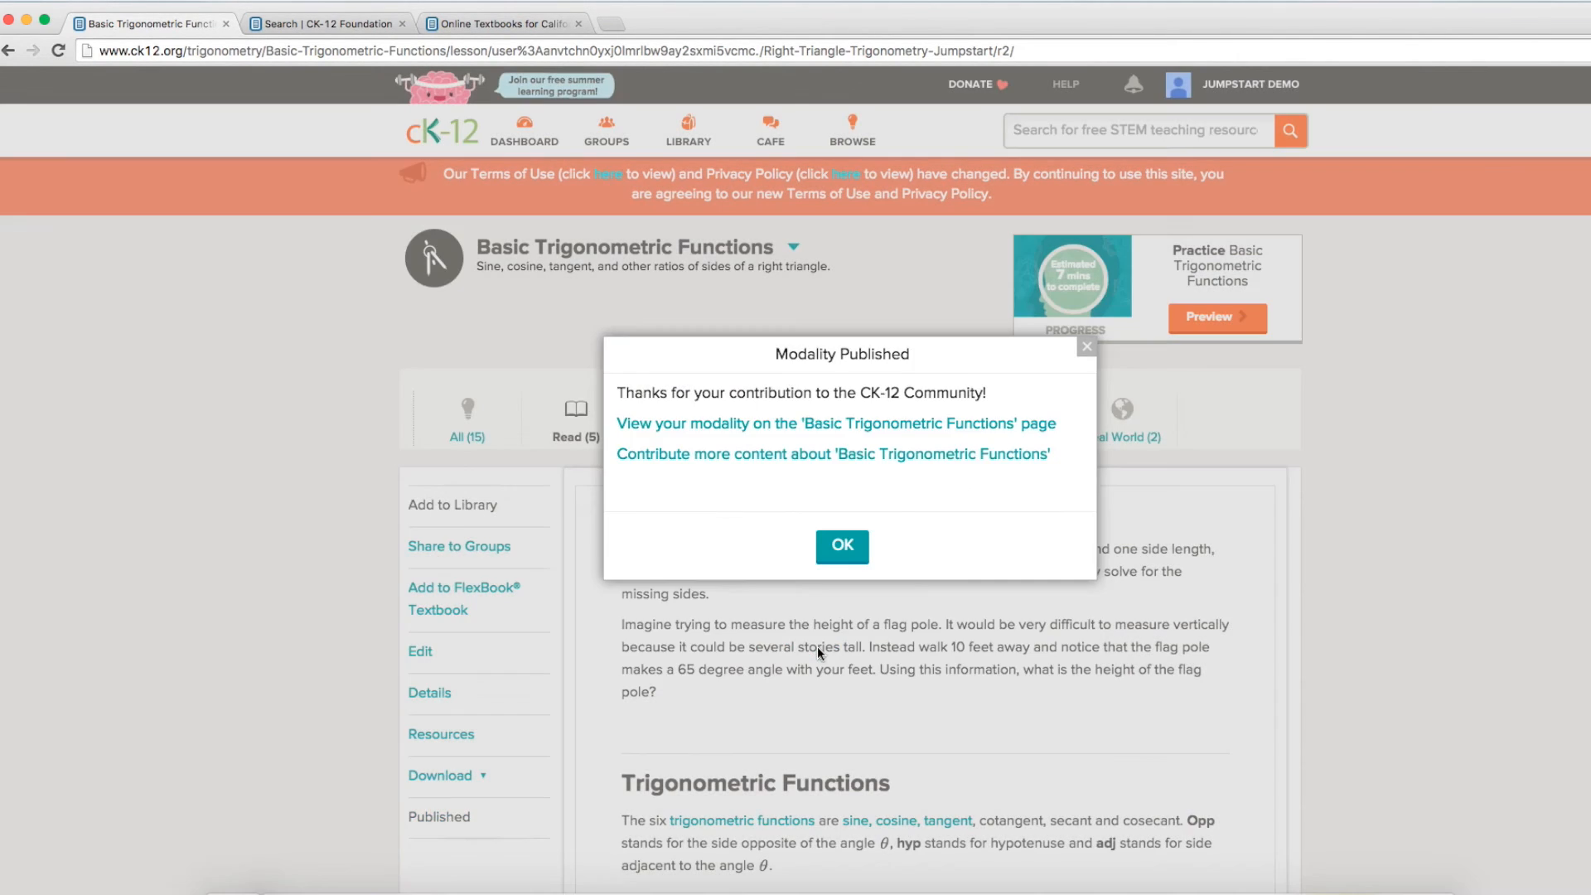
click(849, 553)
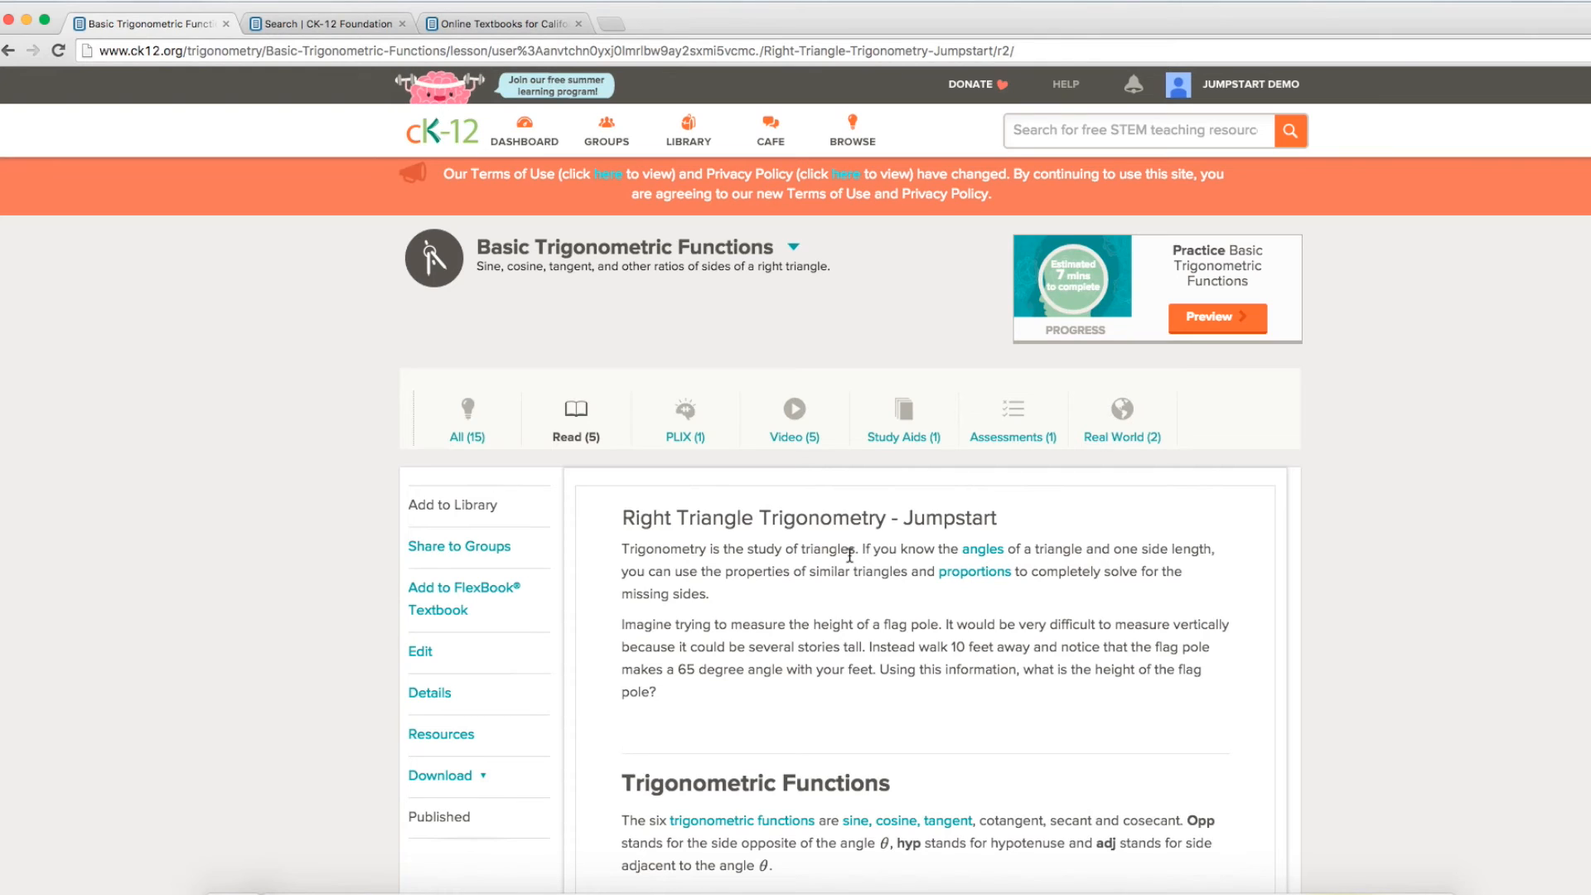
- Look at the reading's details and follow its concept node to the Basic Trigonometric Functions concept page
click(422, 652)
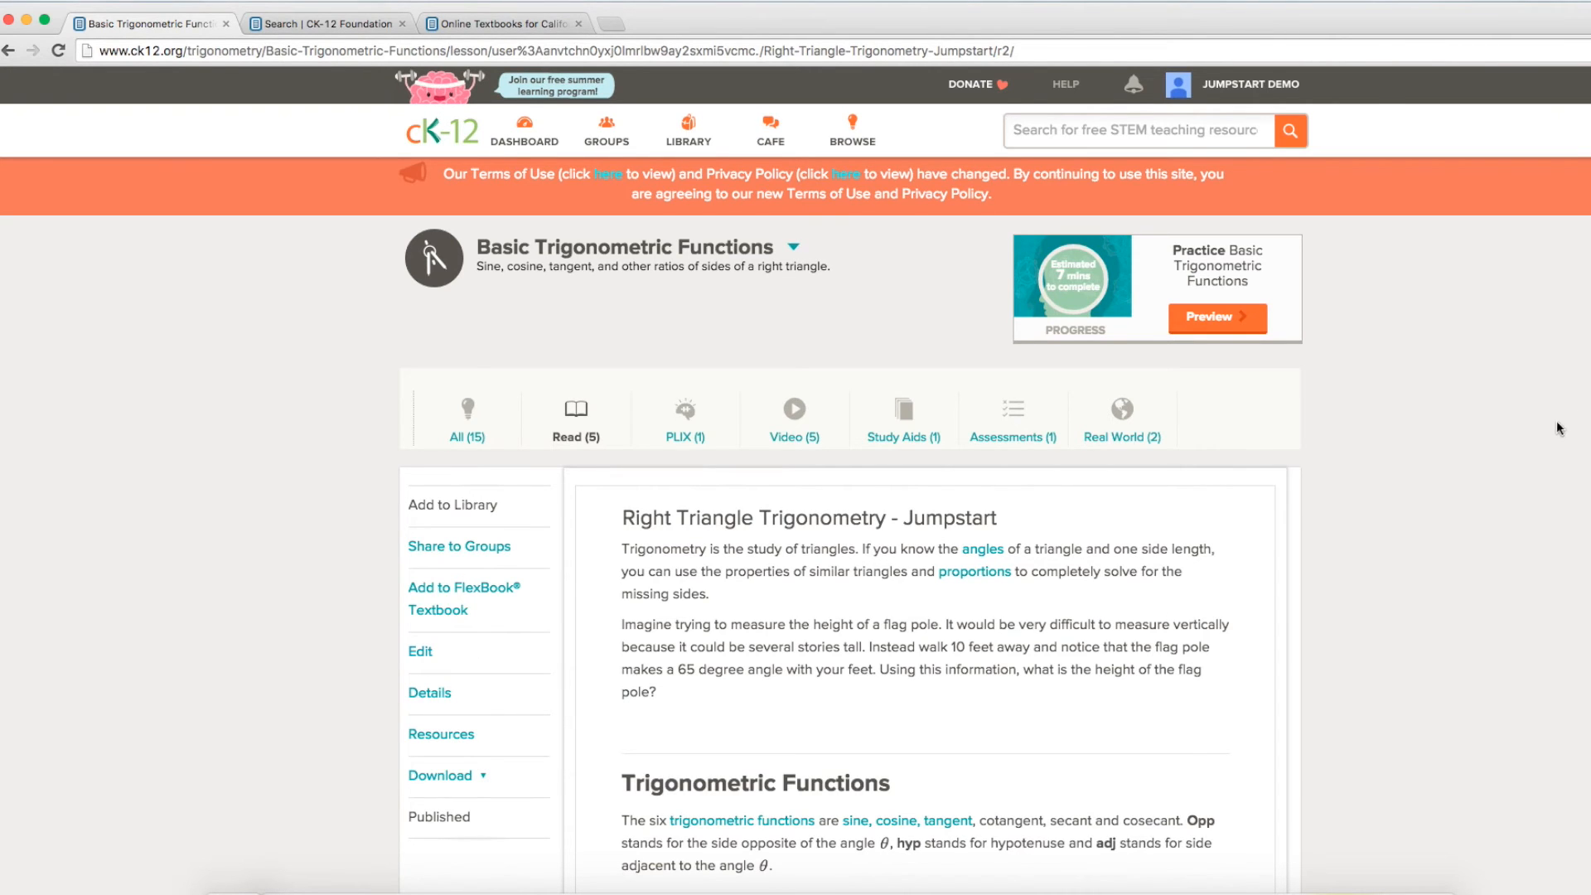
scroll(1527, 451, down, 3)
scroll(1531, 461, down, 3)
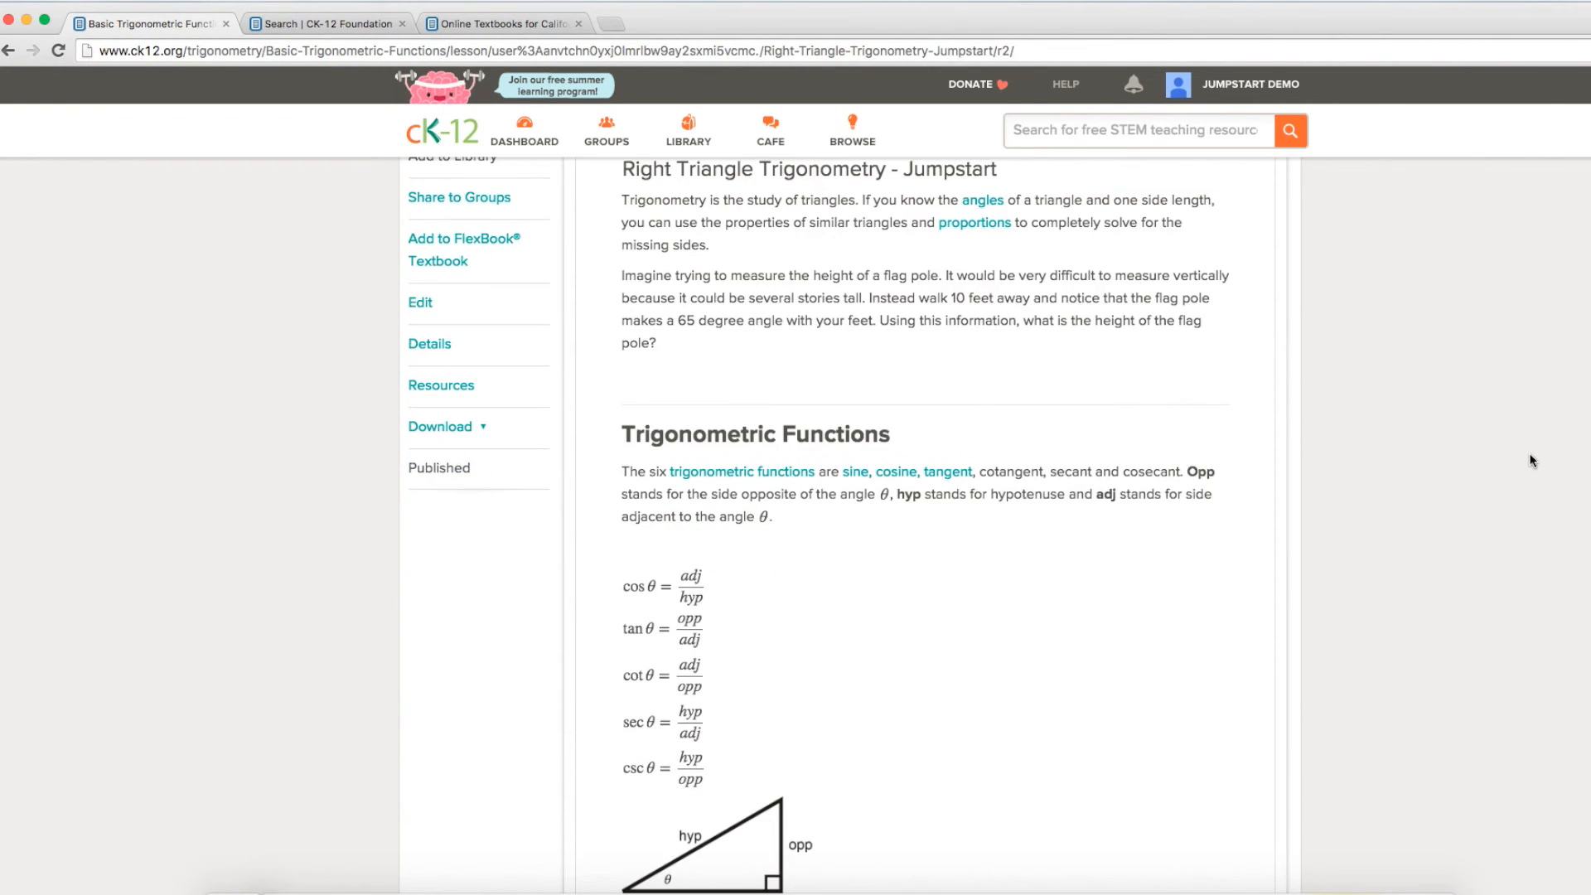
click(439, 349)
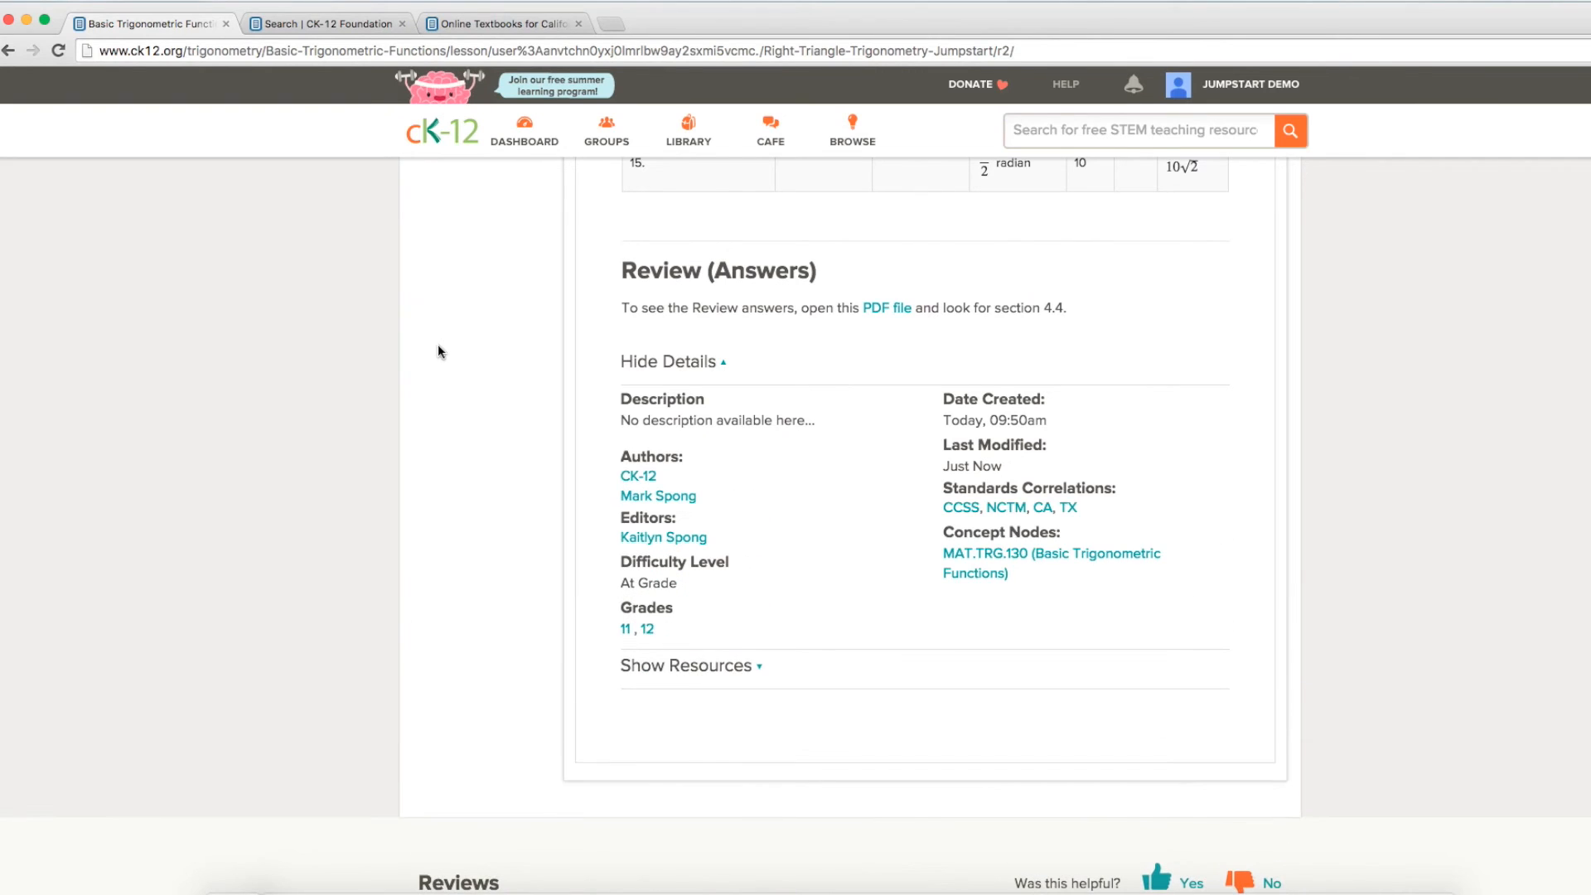
click(1050, 559)
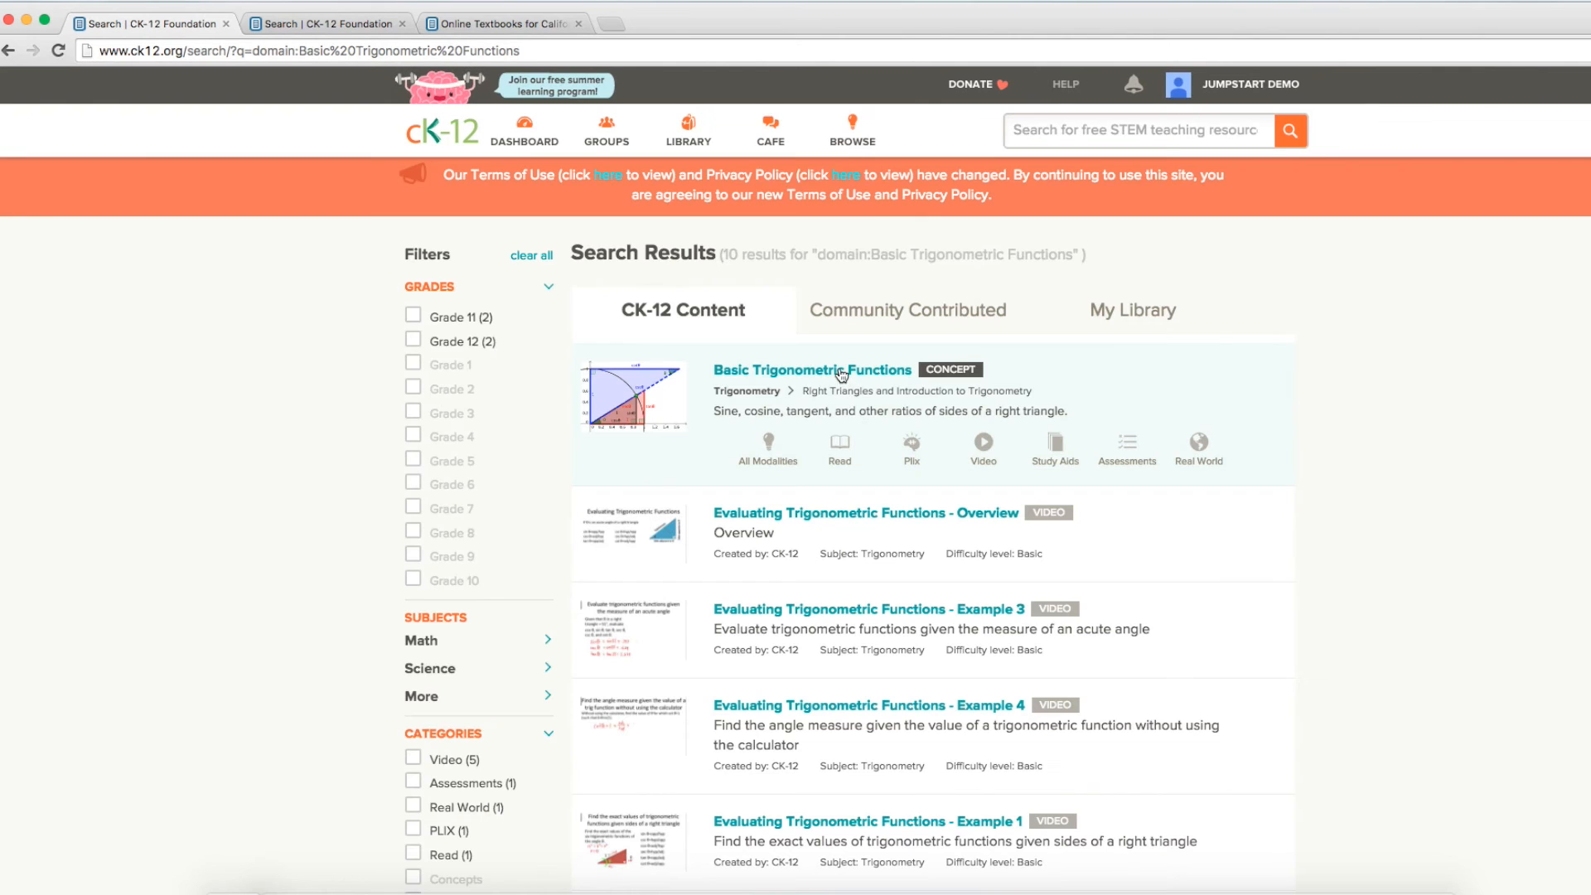
click(841, 375)
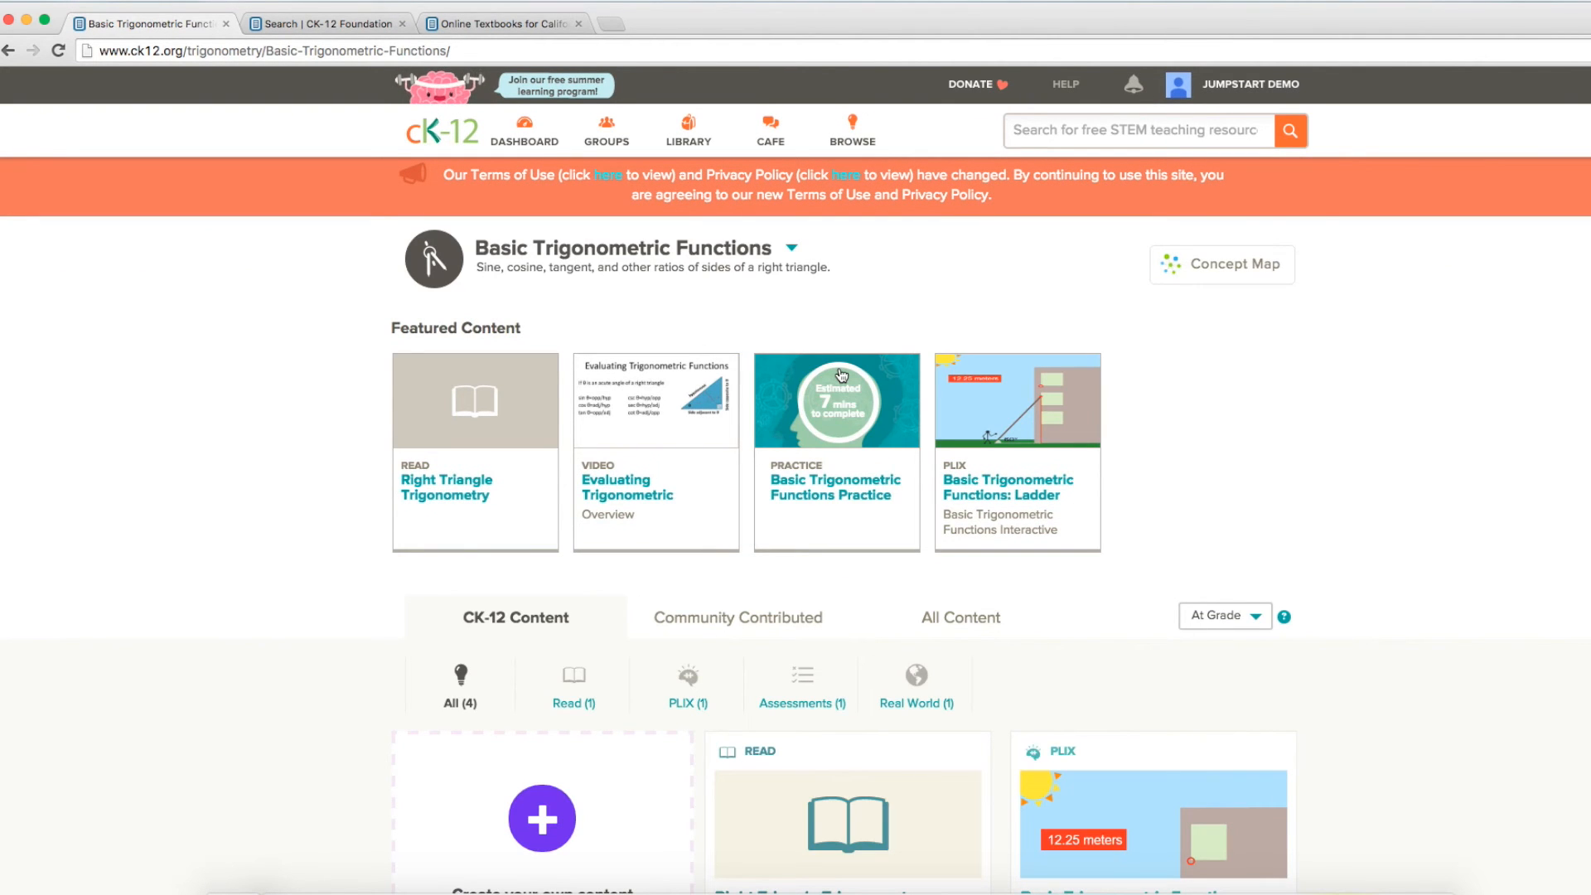
- Look through the community-contributed content for the Basic Trigonometric Functions concept
click(792, 618)
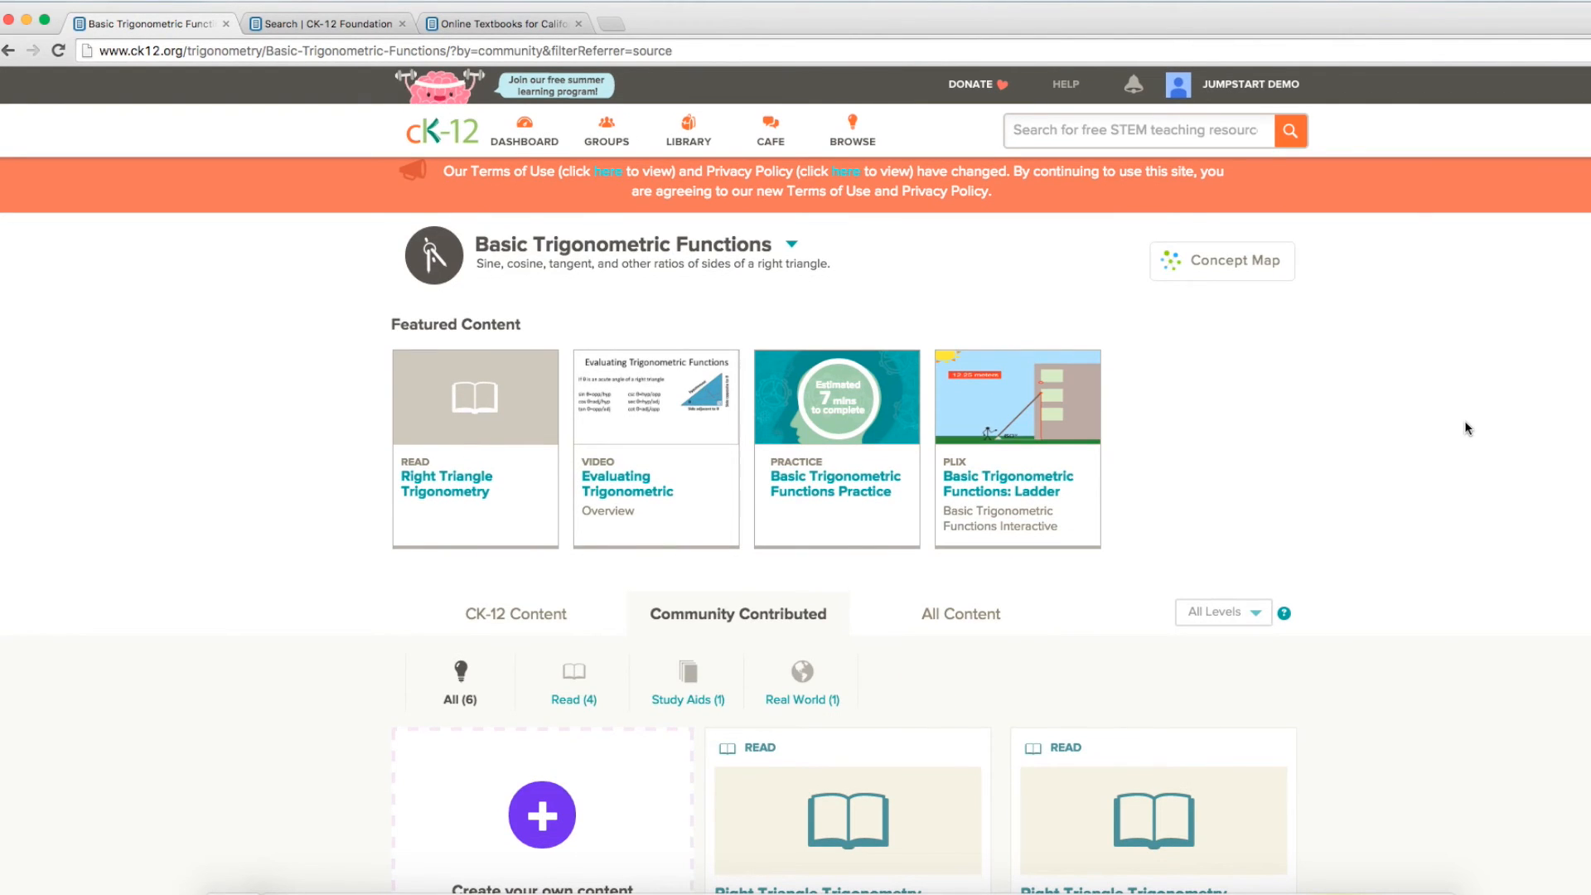
scroll(1463, 420, down, 2)
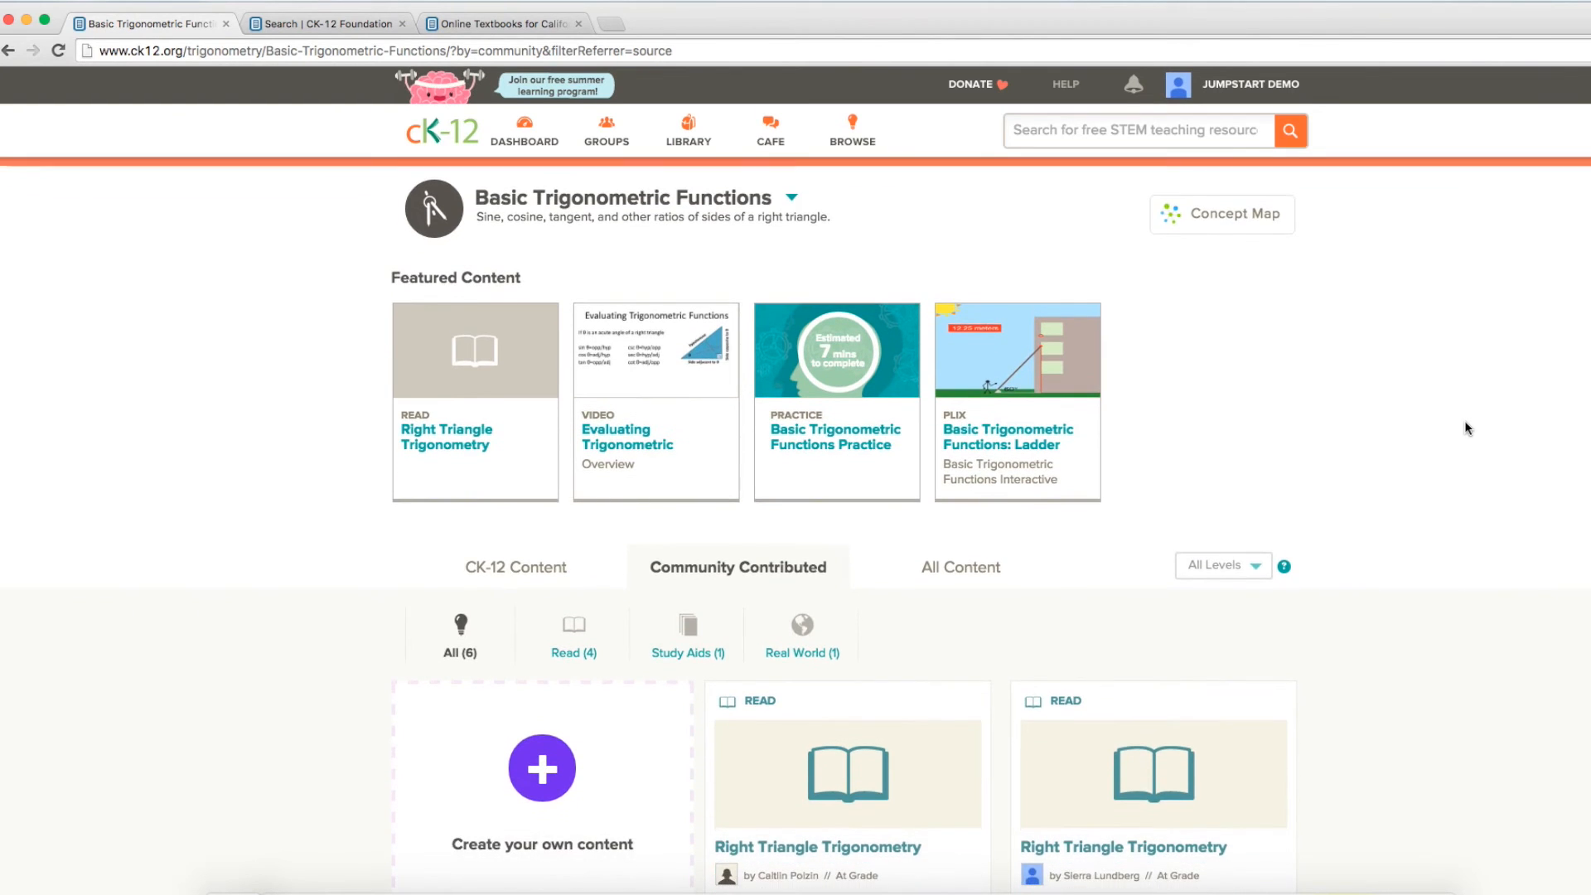
scroll(1464, 425, down, 3)
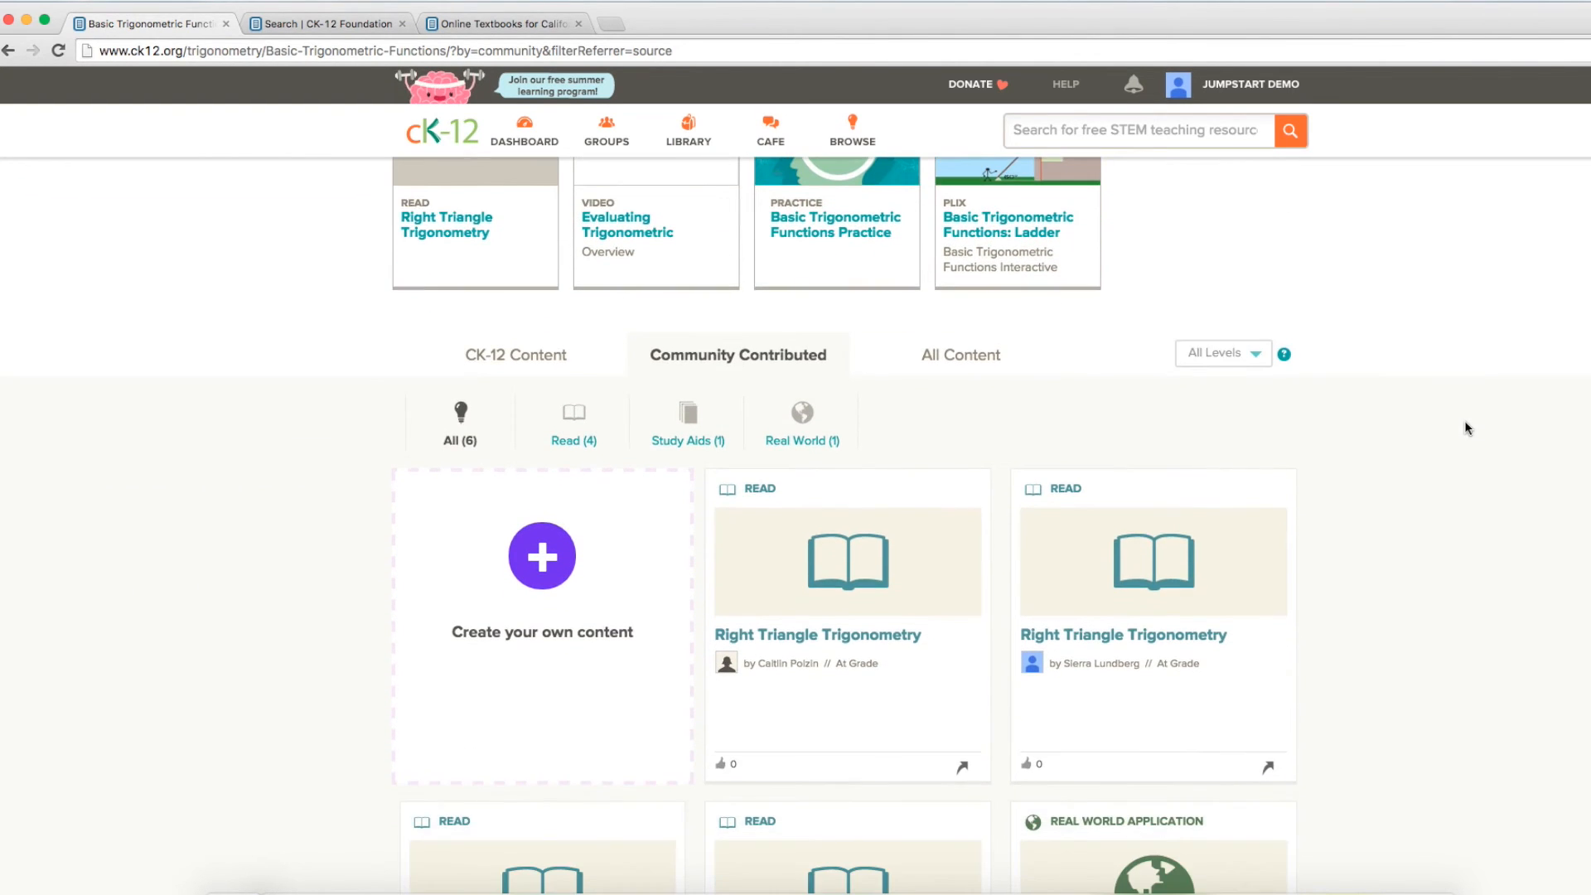
scroll(1463, 428, down, 3)
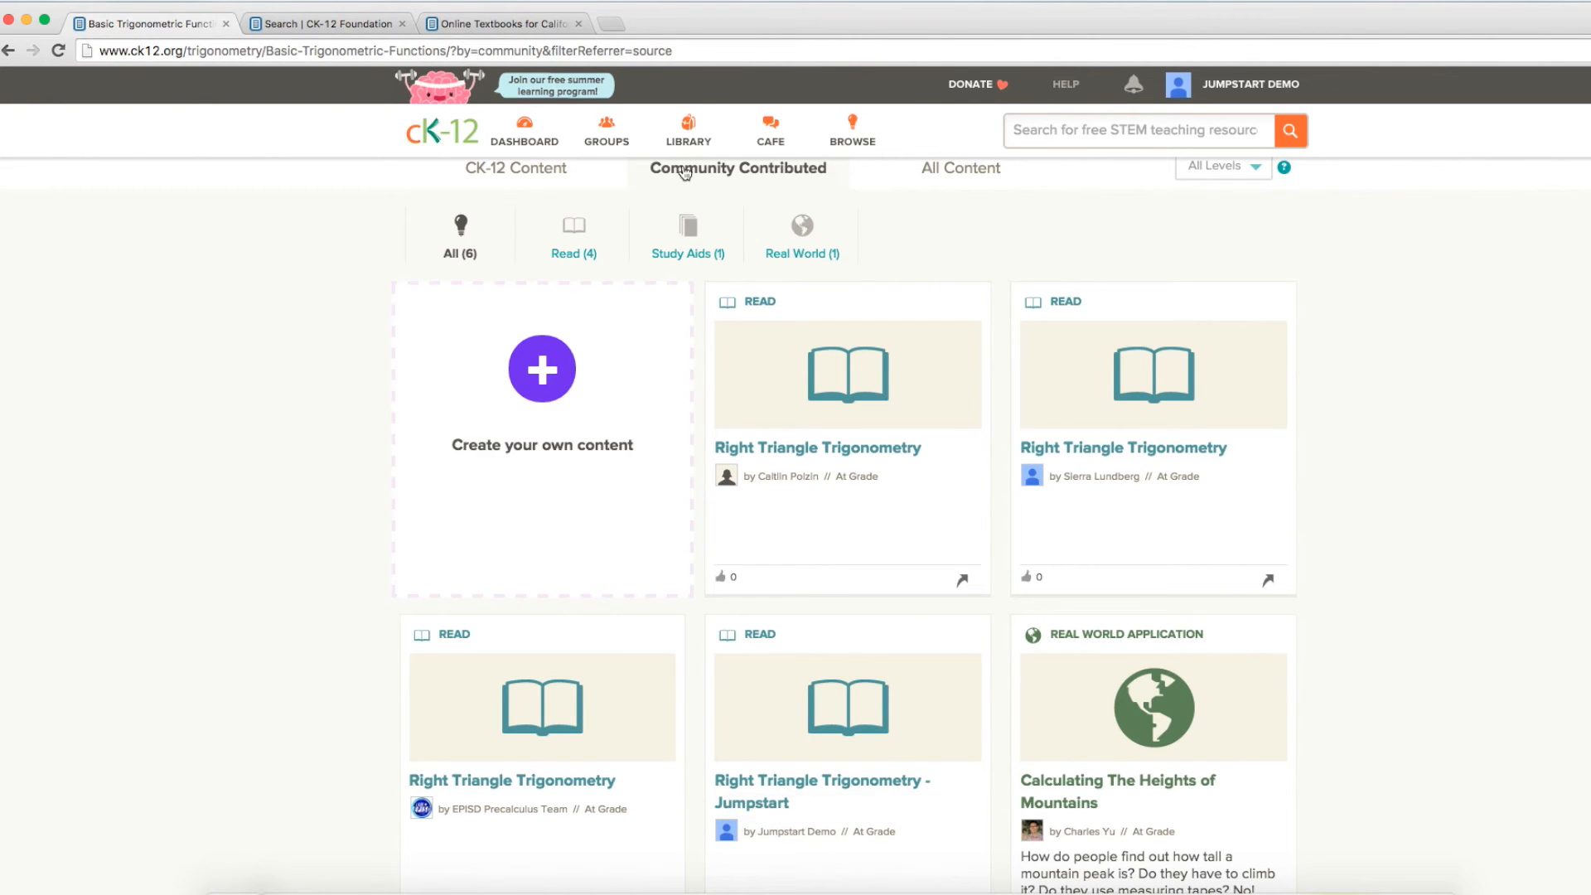
scroll(1461, 382, up, 5)
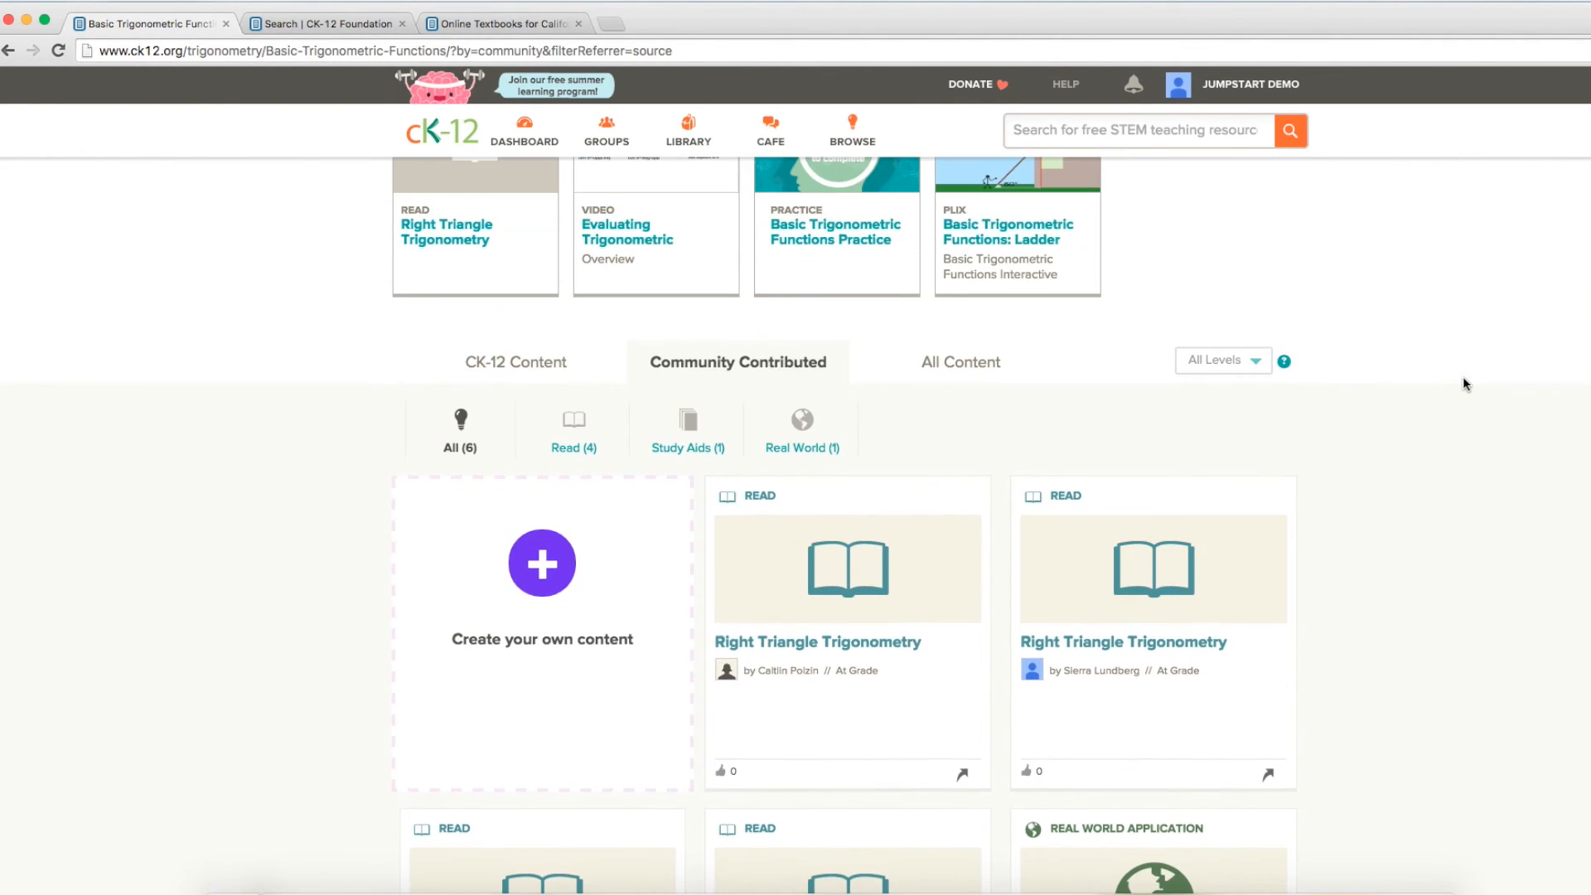
scroll(1461, 382, up, 2)
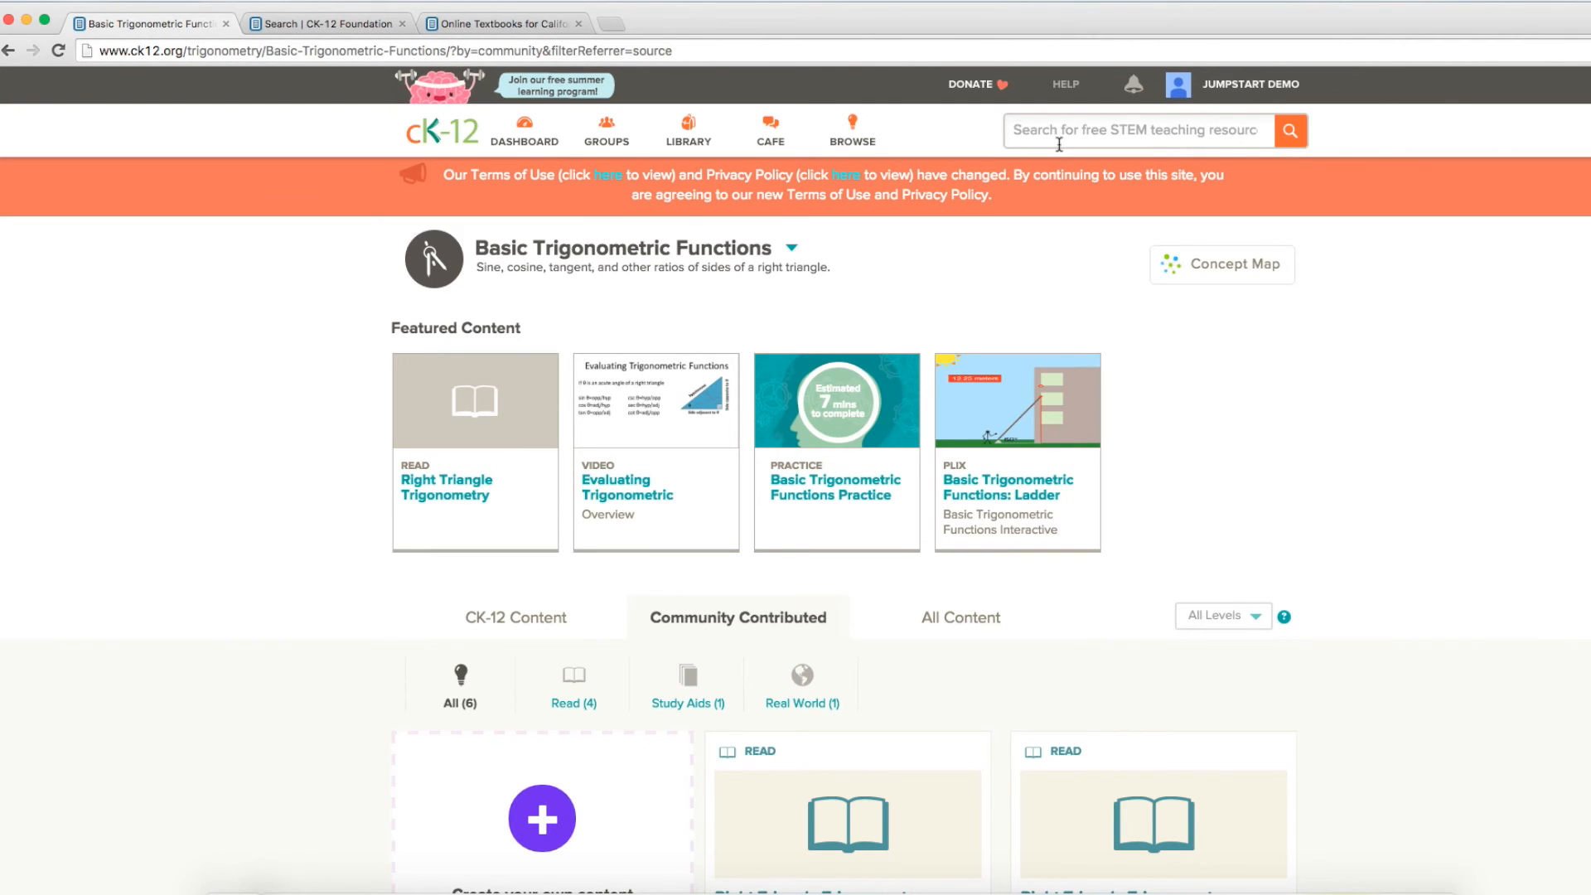
- Go back to the Right Triangle Trigonometry - Jumpstart reading and open its details for editing at the Concept Node section
click(10, 52)
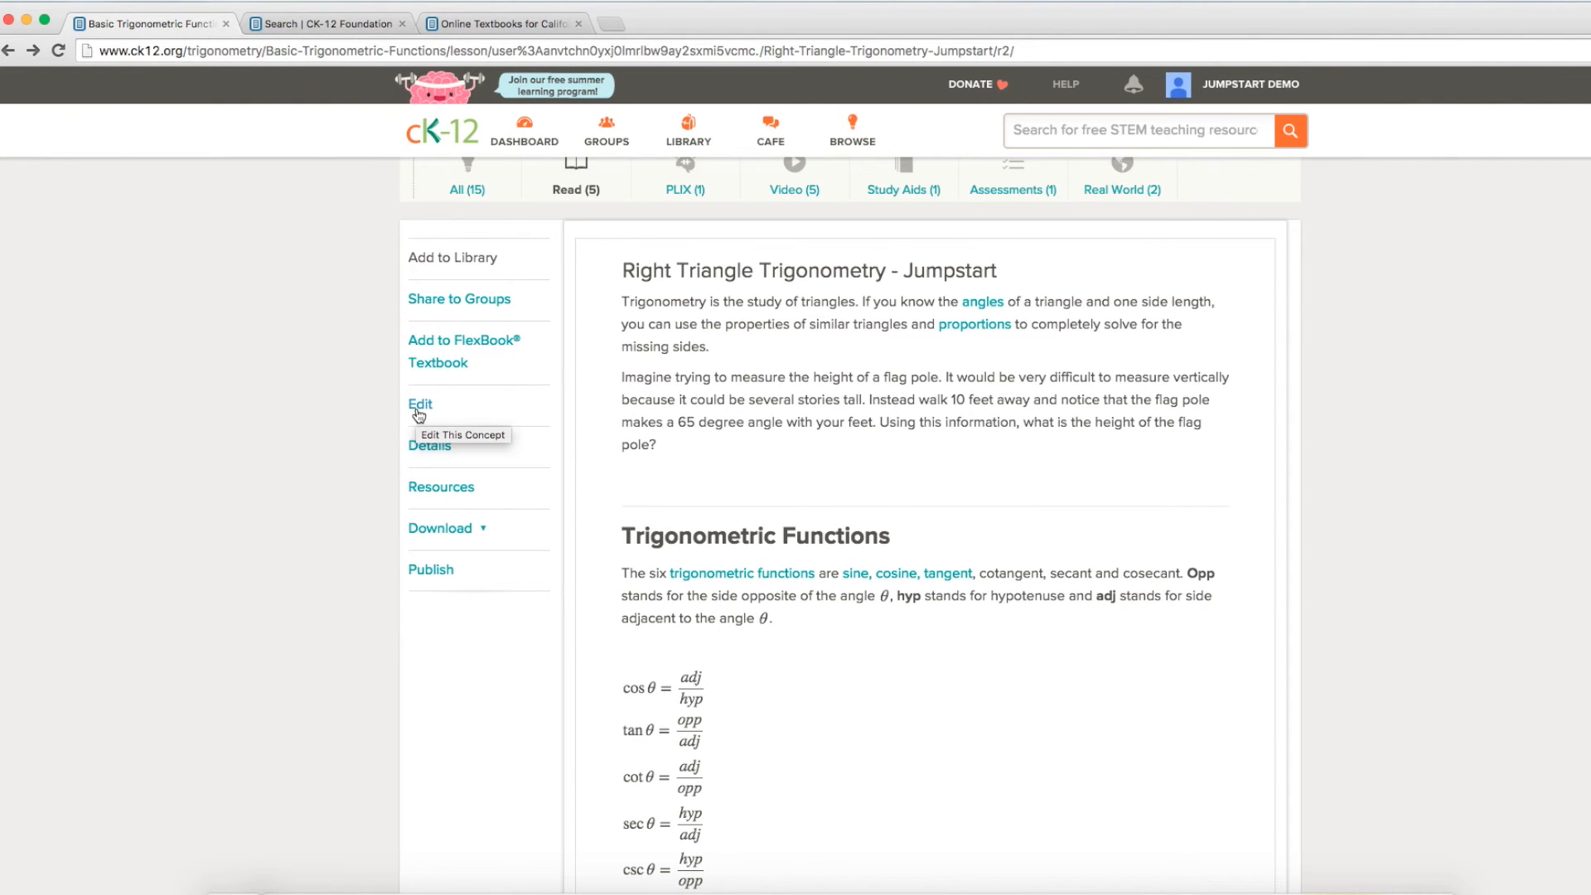
click(419, 414)
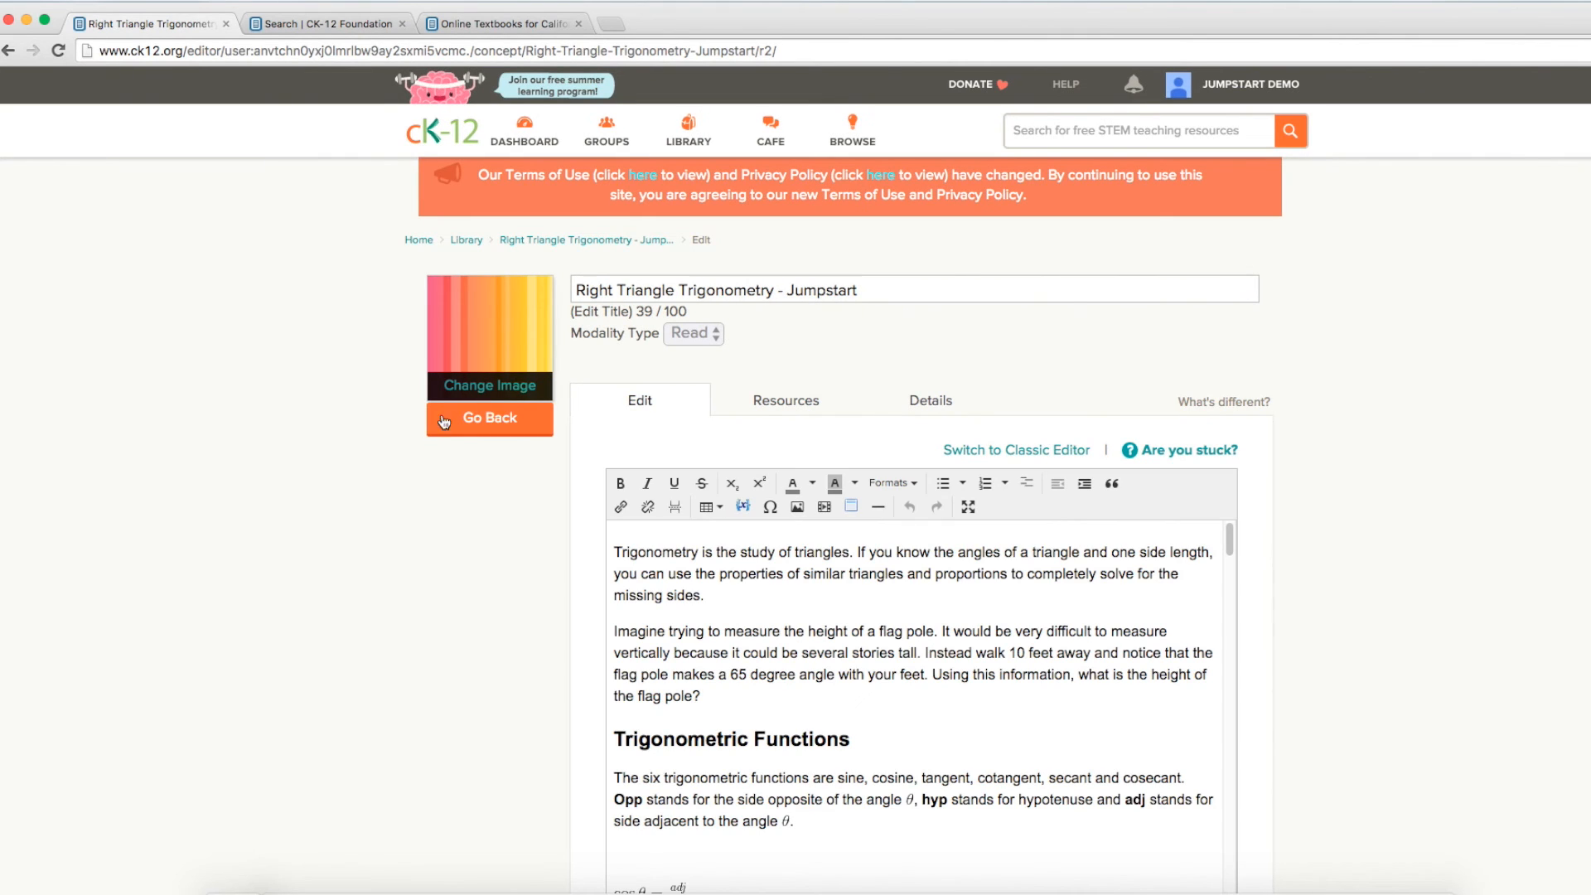
click(929, 400)
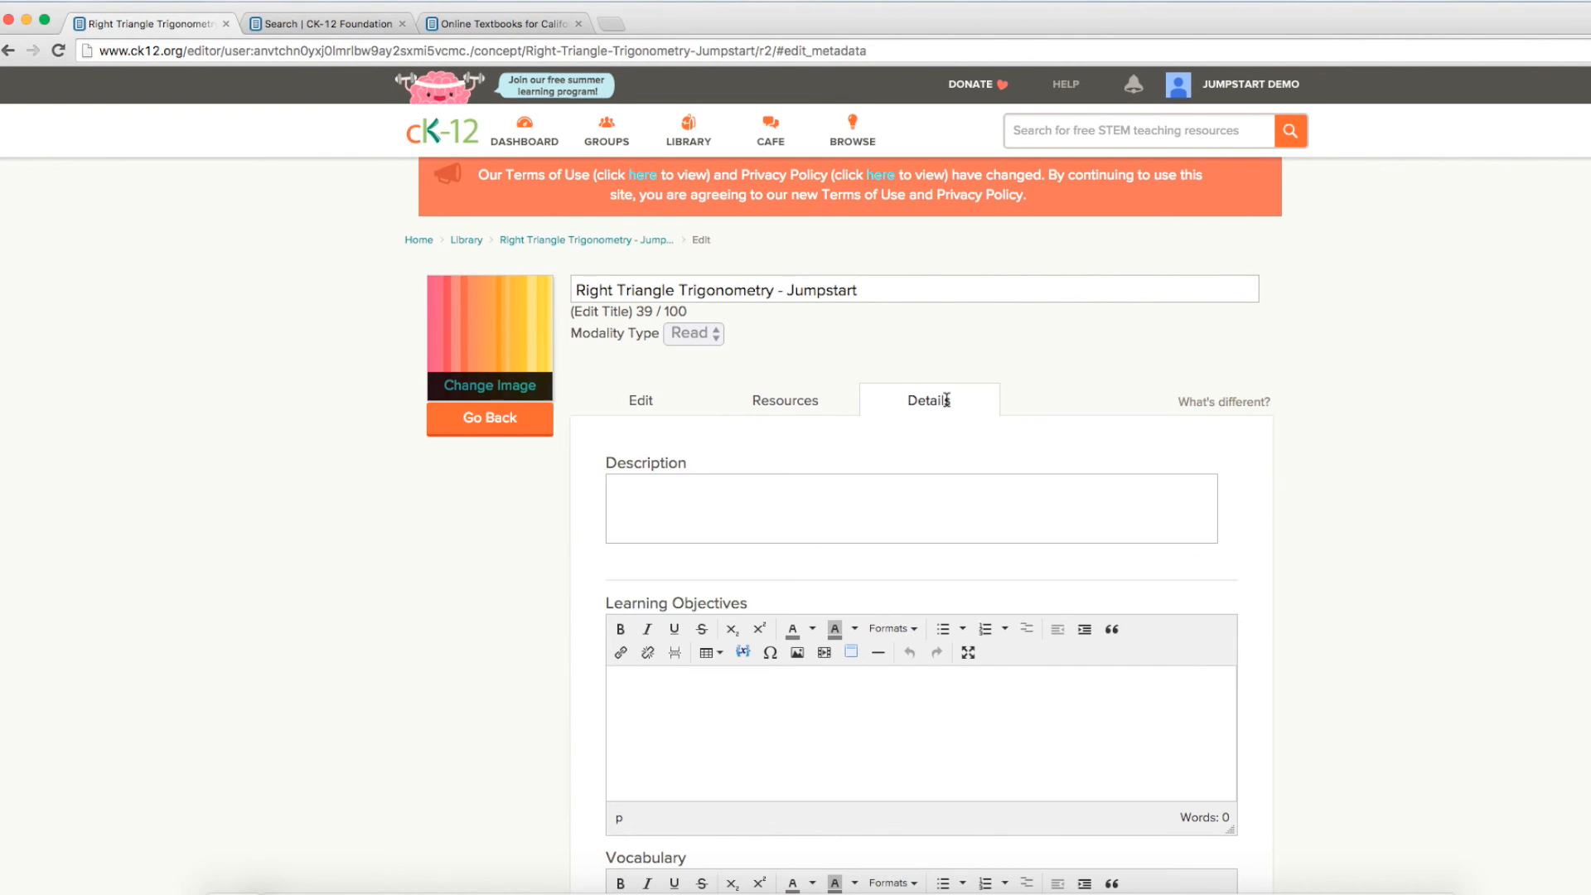
scroll(1440, 423, down, 2)
scroll(1440, 418, down, 8)
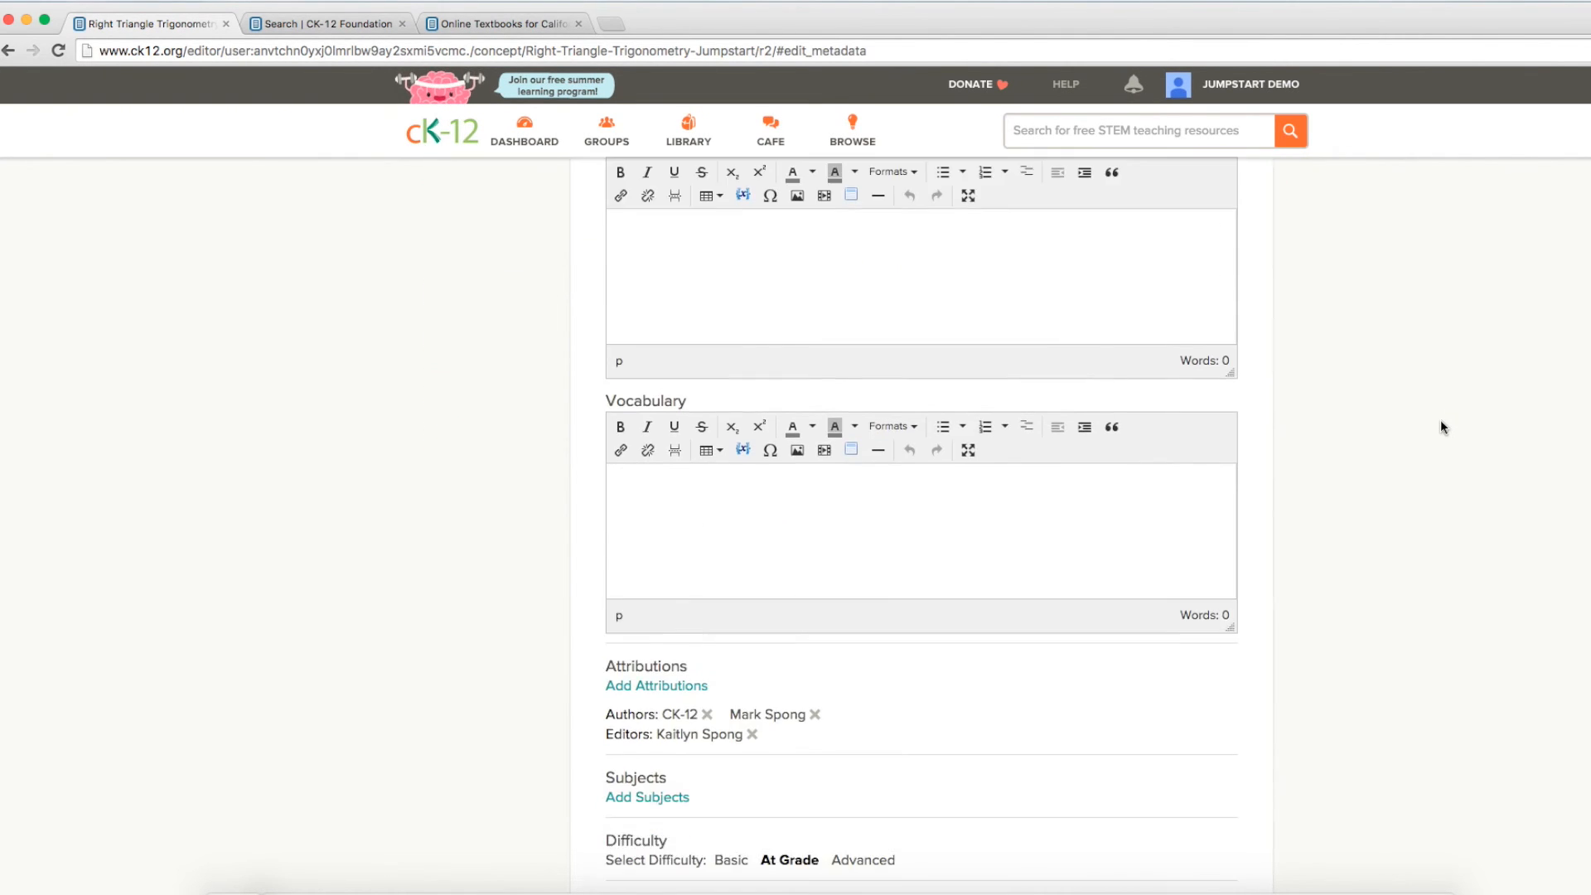
scroll(1439, 428, down, 2)
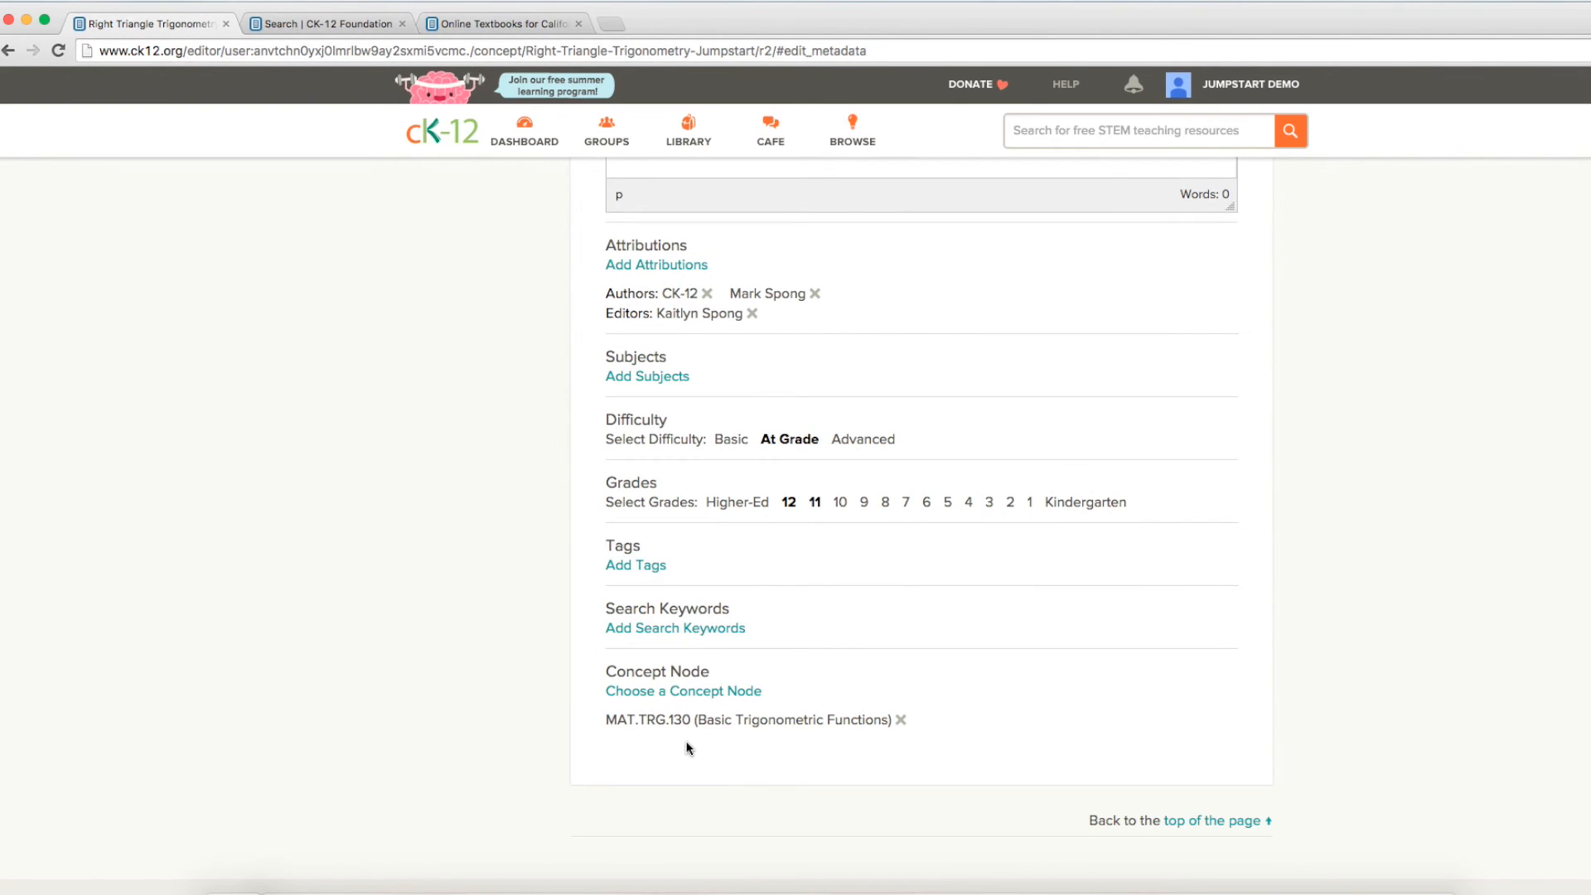
- Search the concept nodes for "Trigonometry" and choose Right Triangles and Introduction to Trigonometry (MAT.TRG.100) for the reading
click(700, 692)
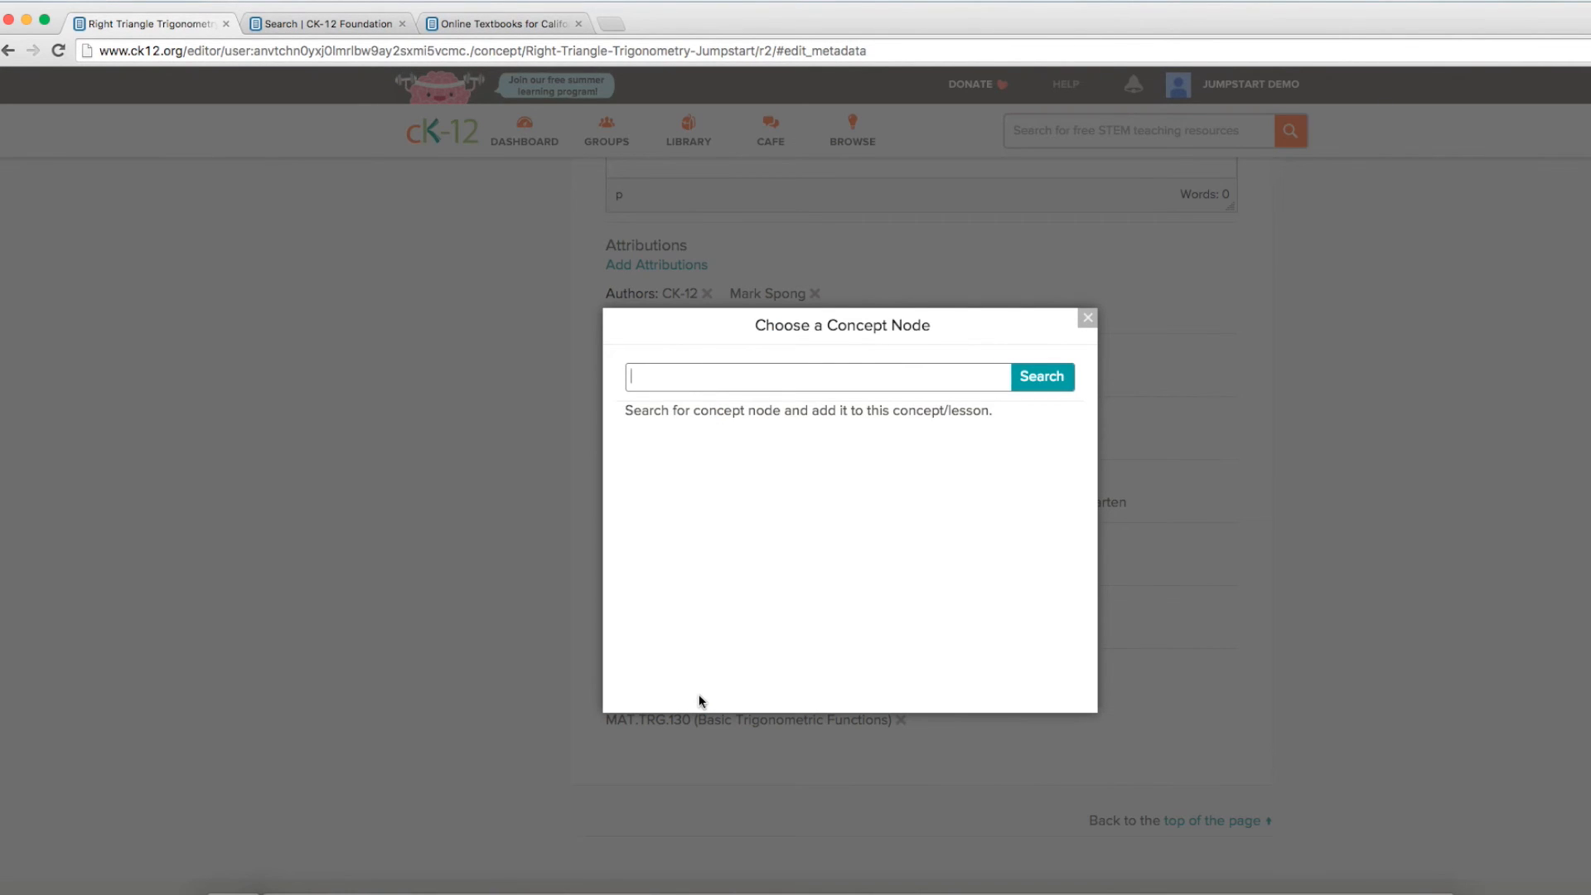
text(Trigonometry)
key(Return)
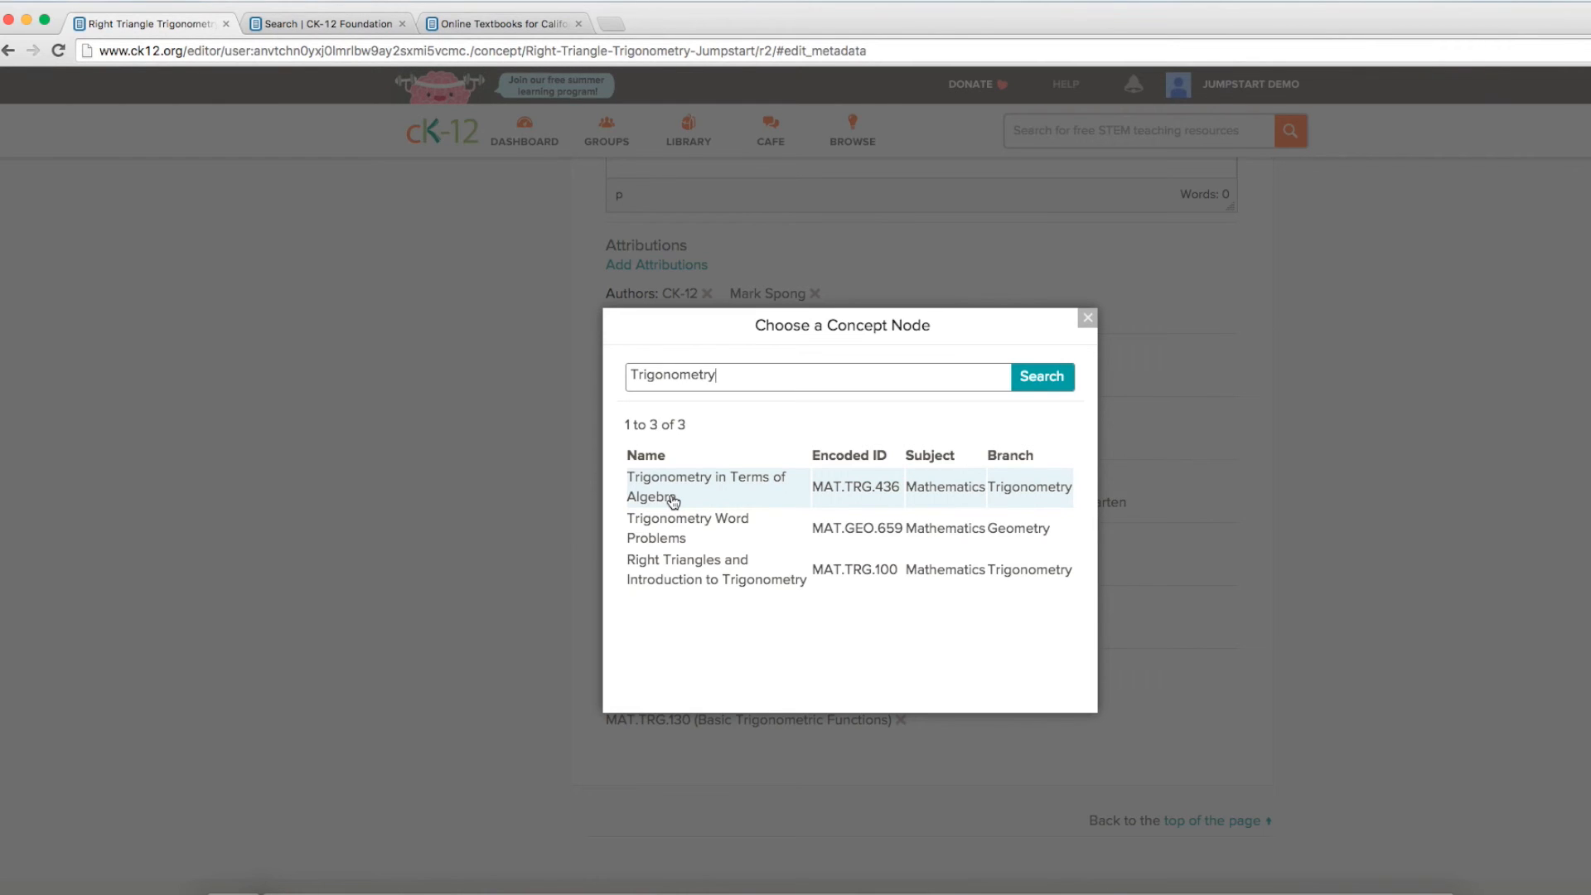
click(686, 575)
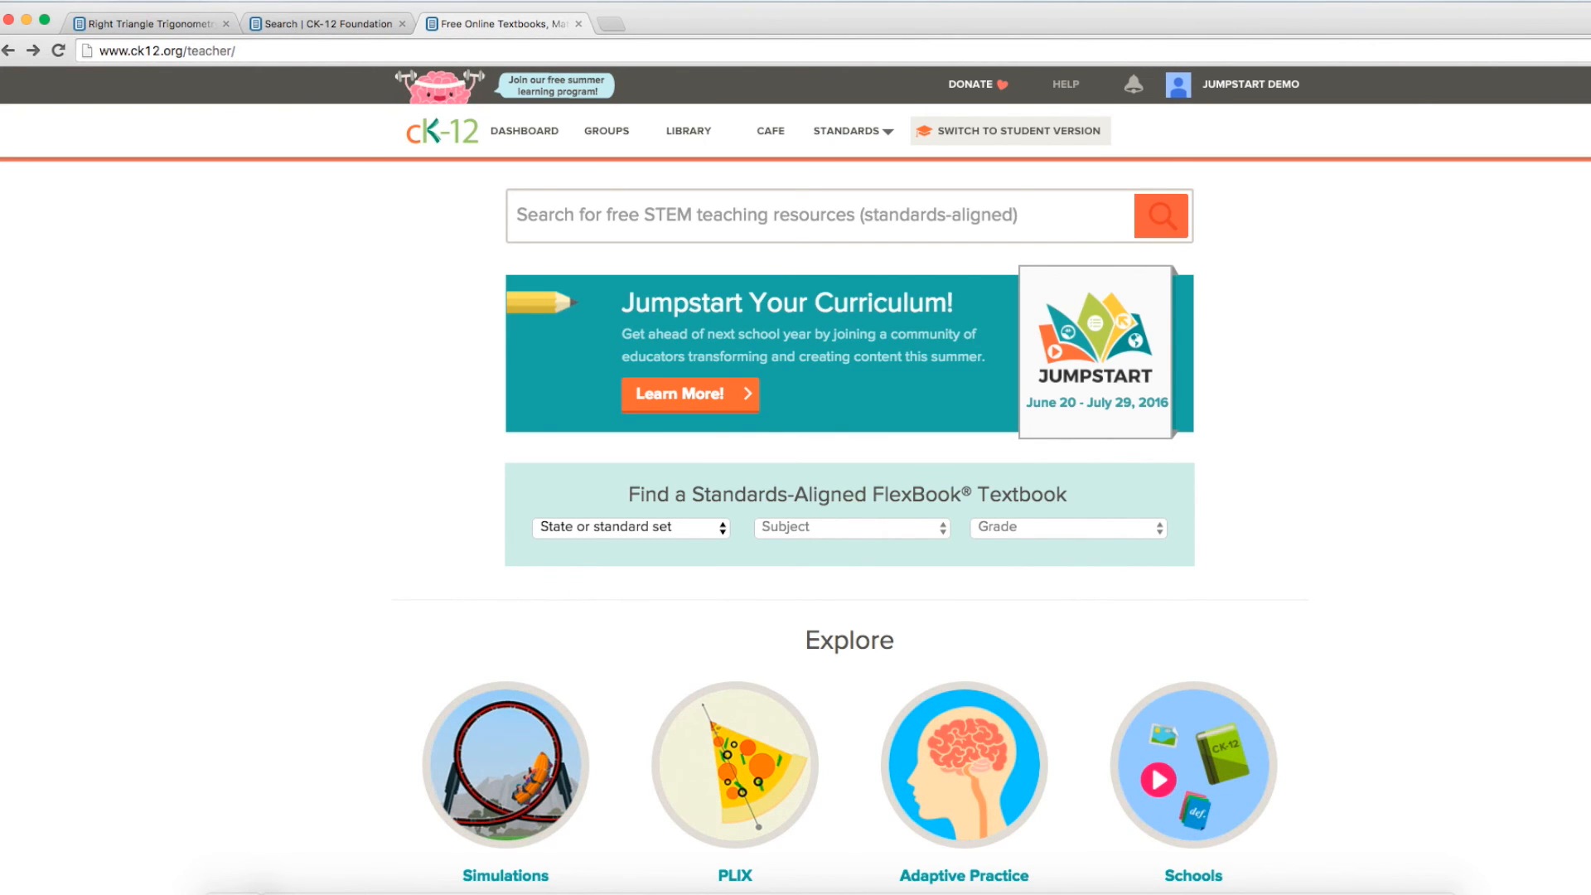
- Open the Schools section from the teacher home page and set the state to Texas
click(1192, 762)
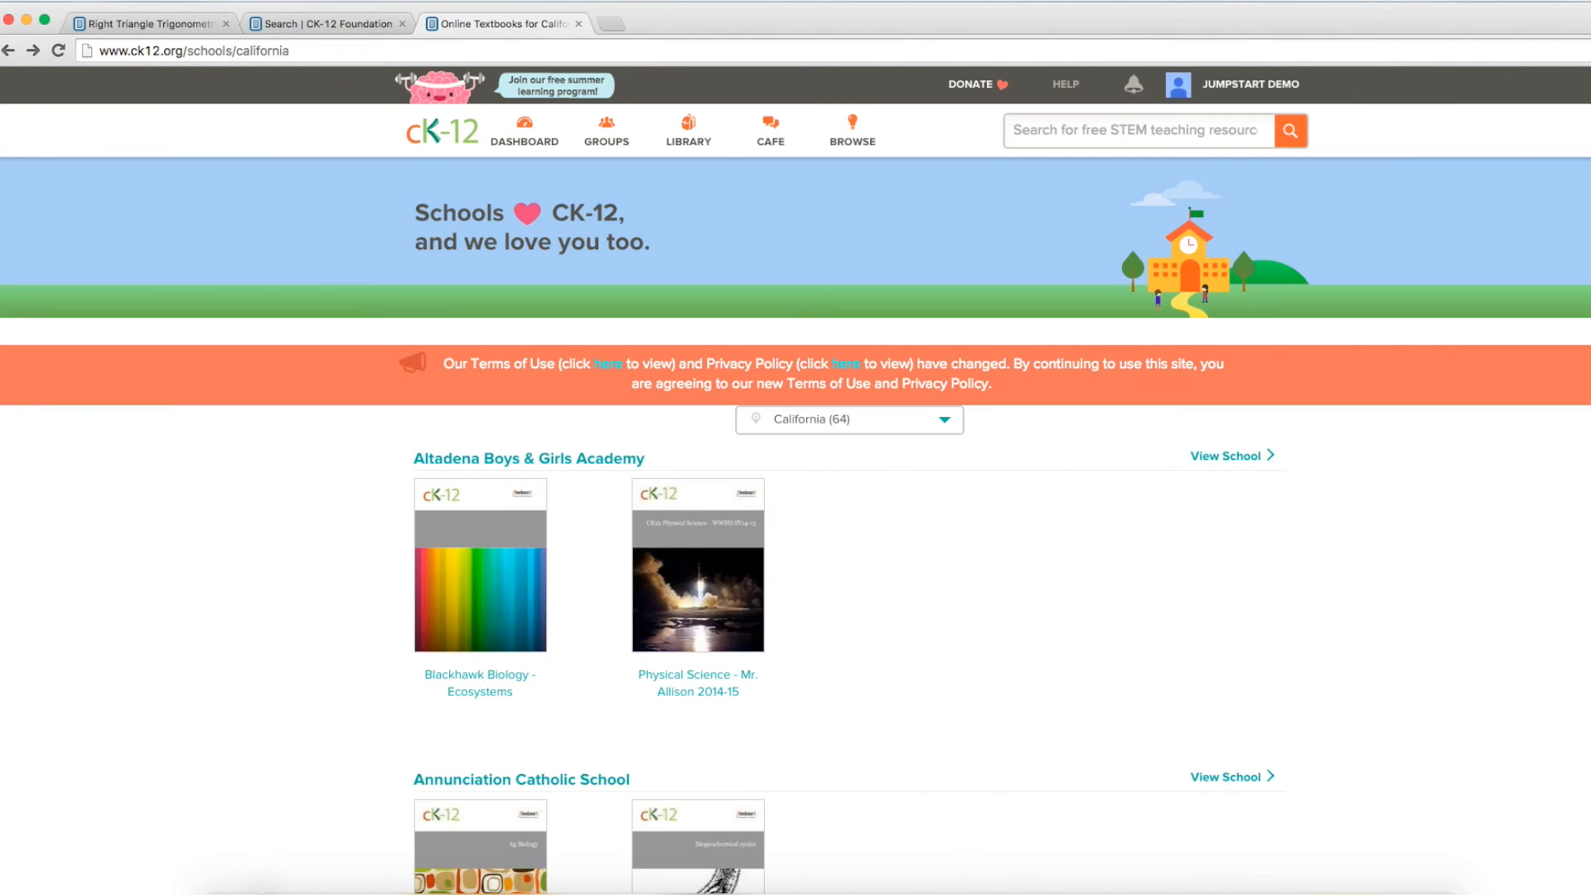
click(945, 422)
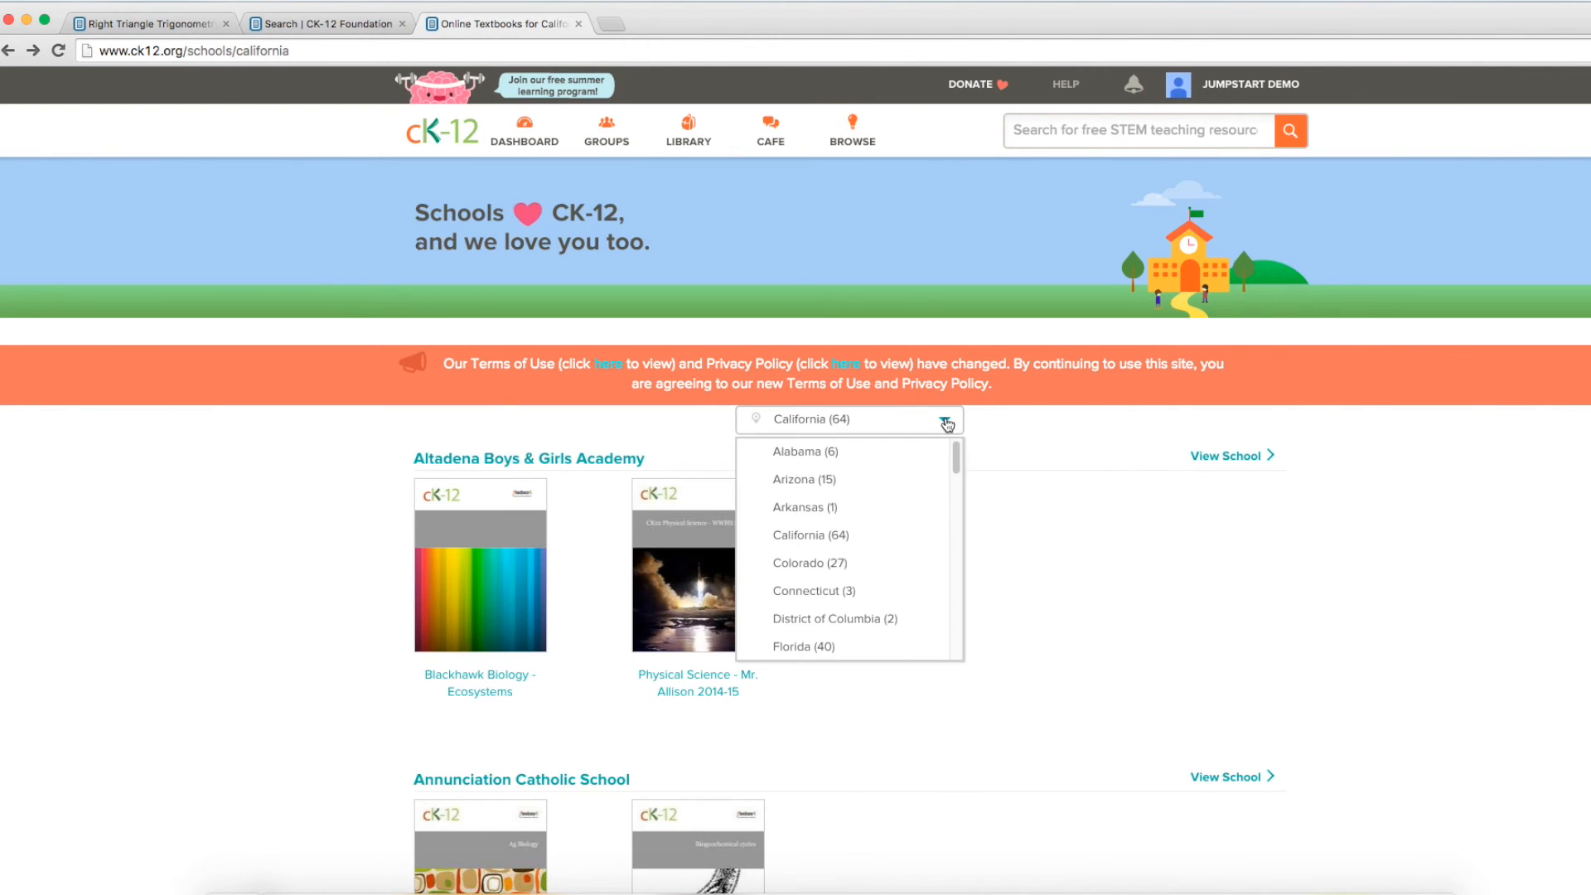
scroll(907, 509, down, 12)
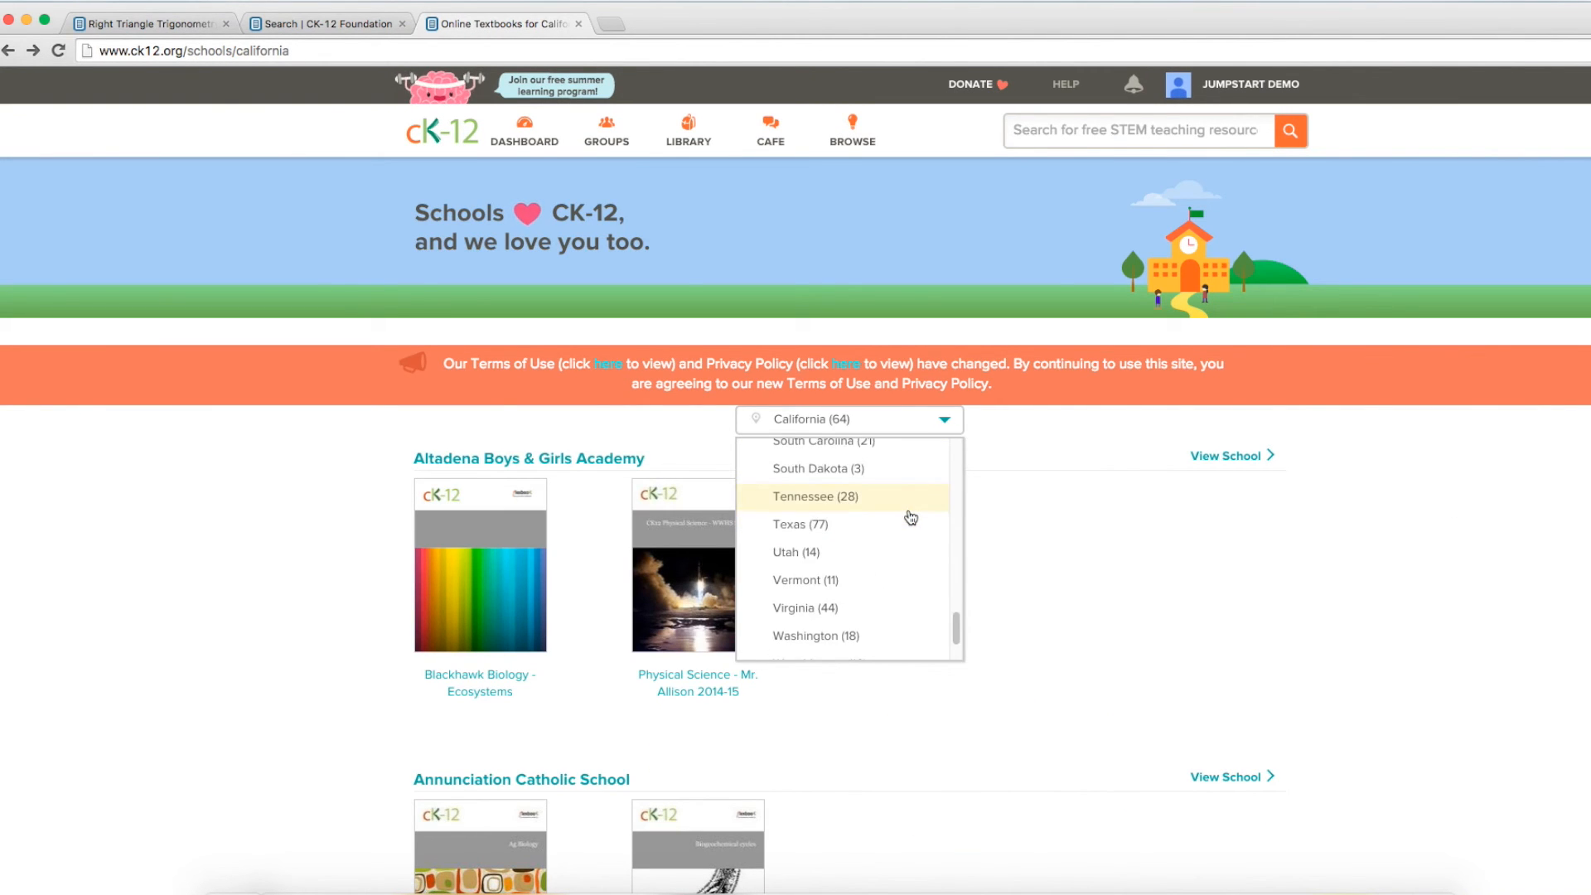
click(894, 525)
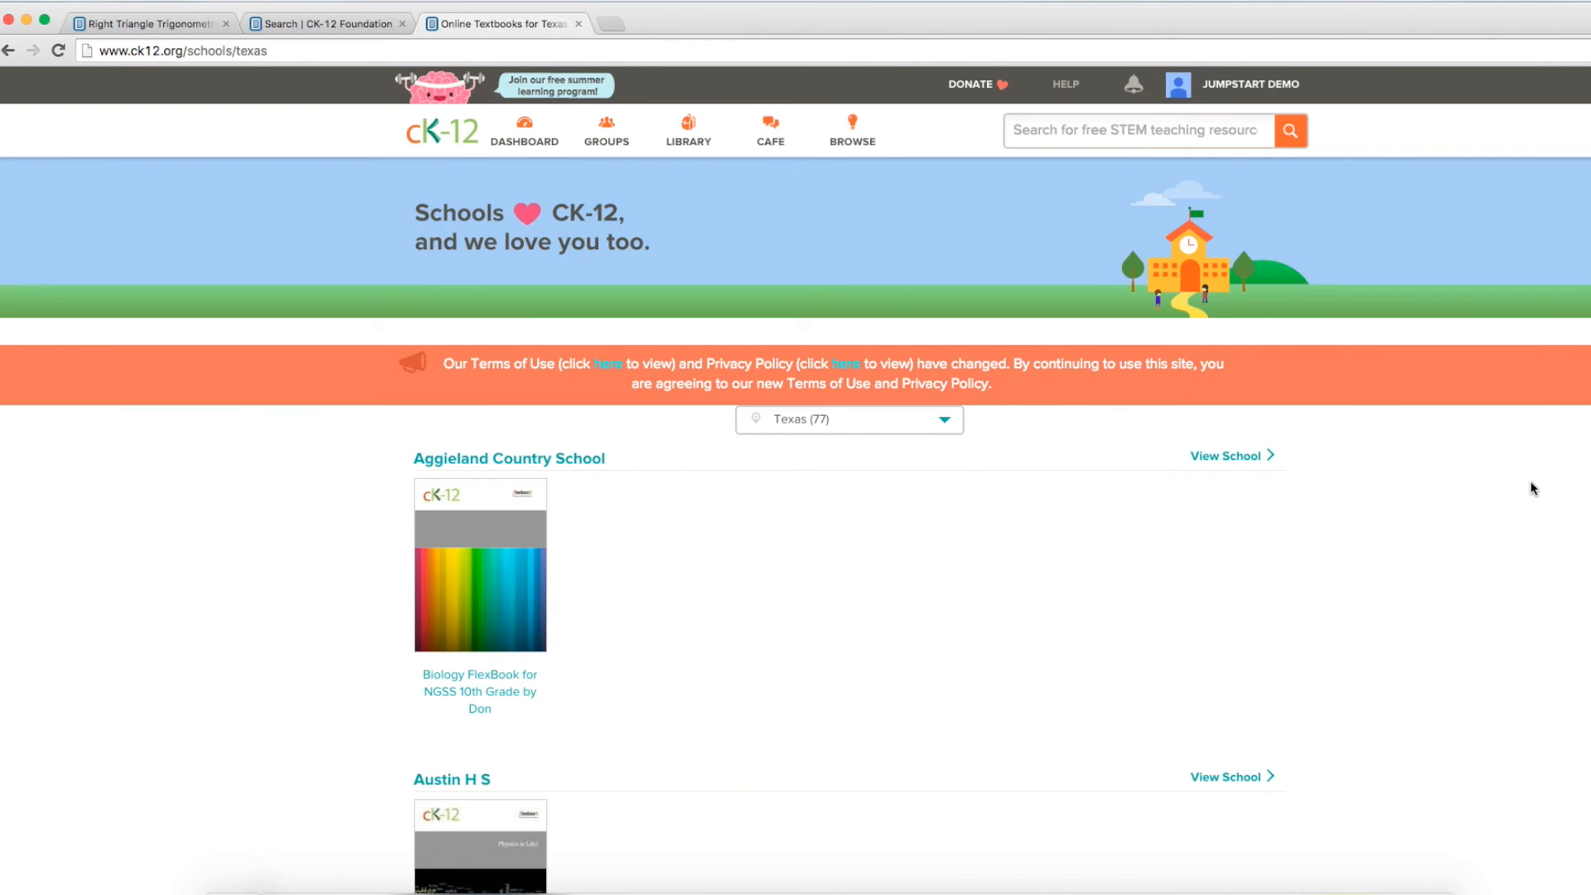
- Look through the textbooks of the Texas schools as far as the El Paso Independent School District
scroll(1532, 489, down, 6)
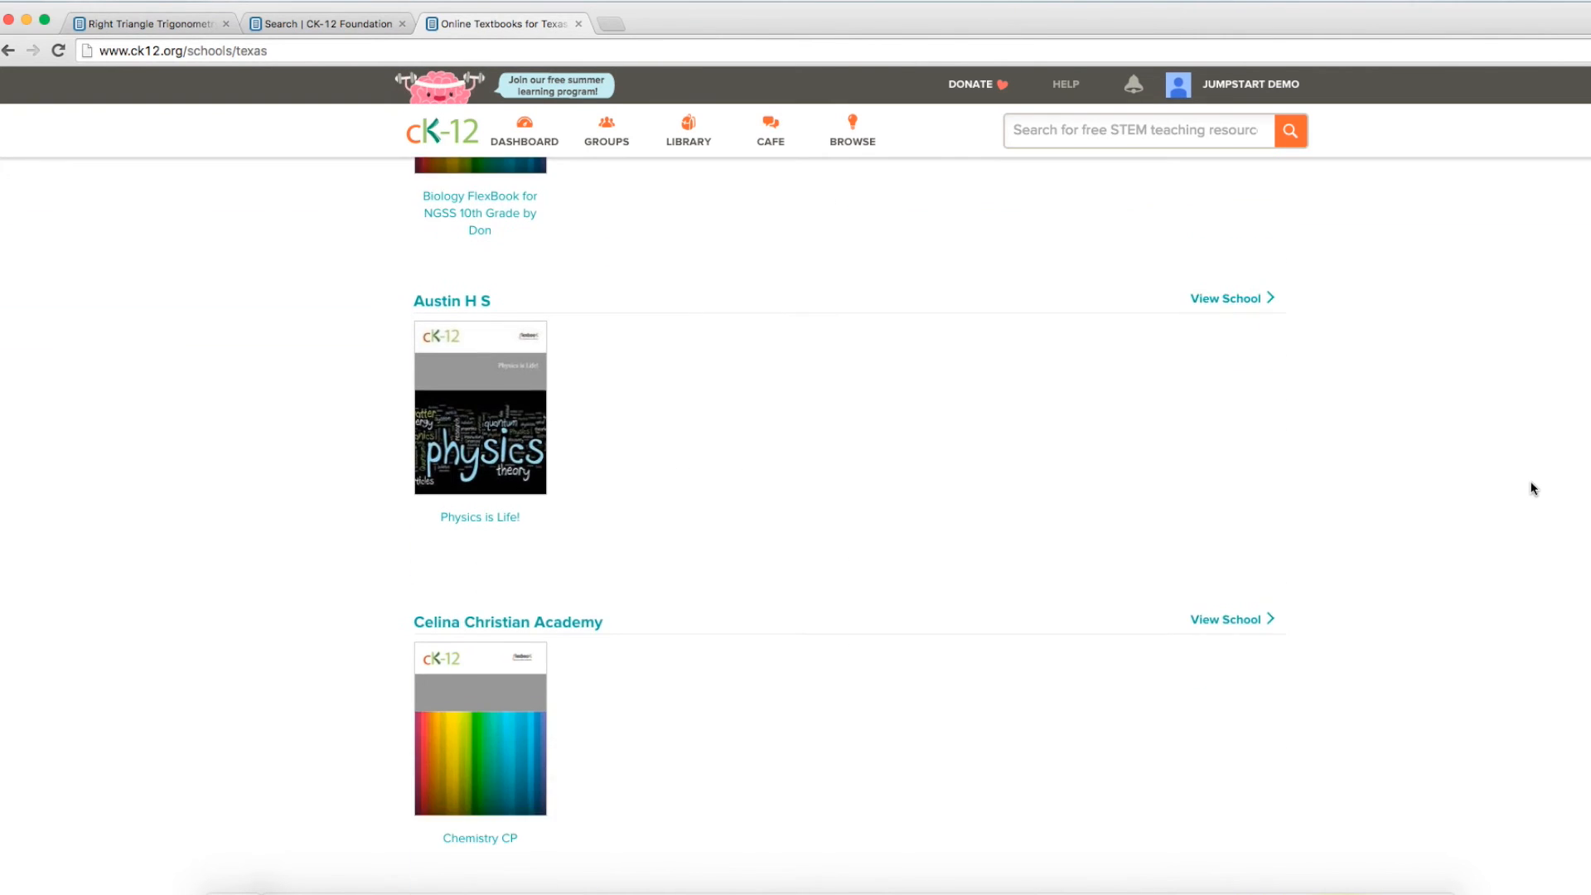
scroll(1533, 489, down, 10)
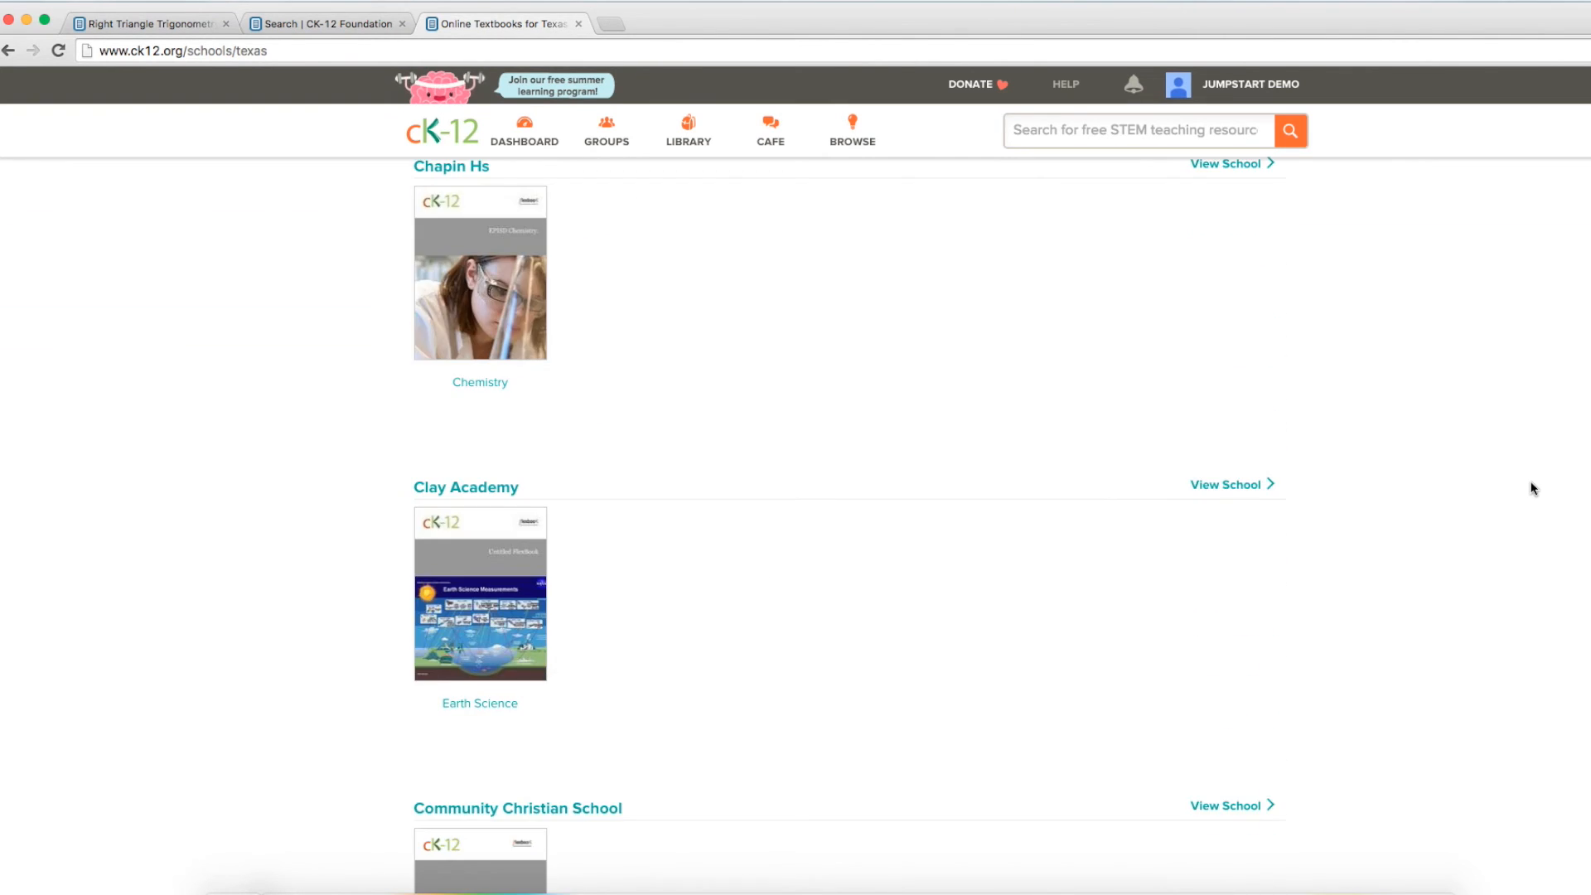
scroll(1533, 489, down, 9)
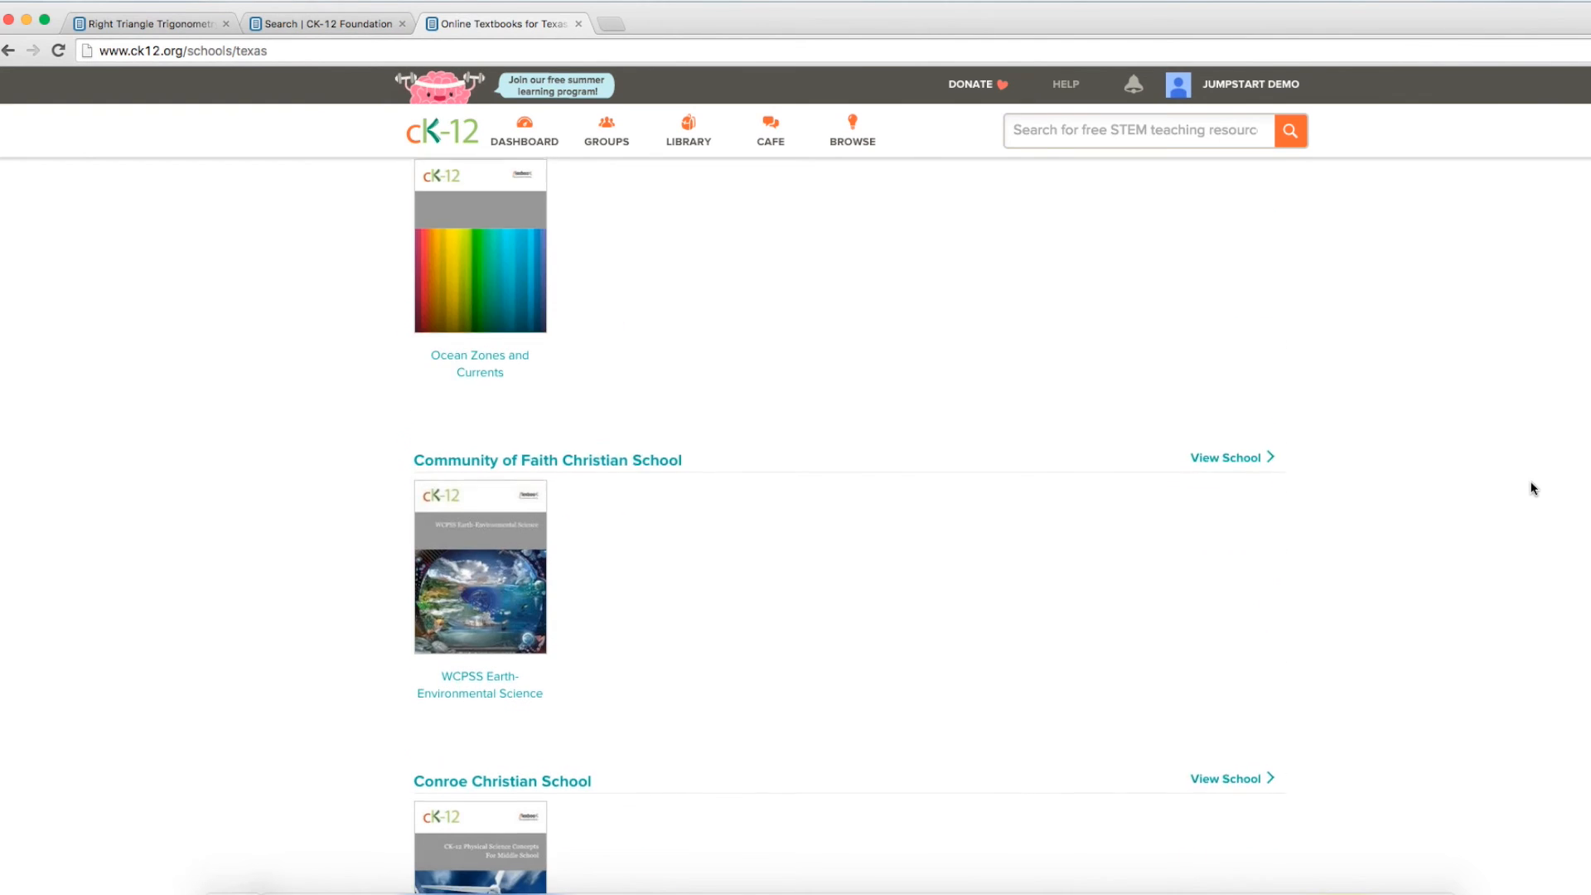
scroll(1533, 489, down, 3)
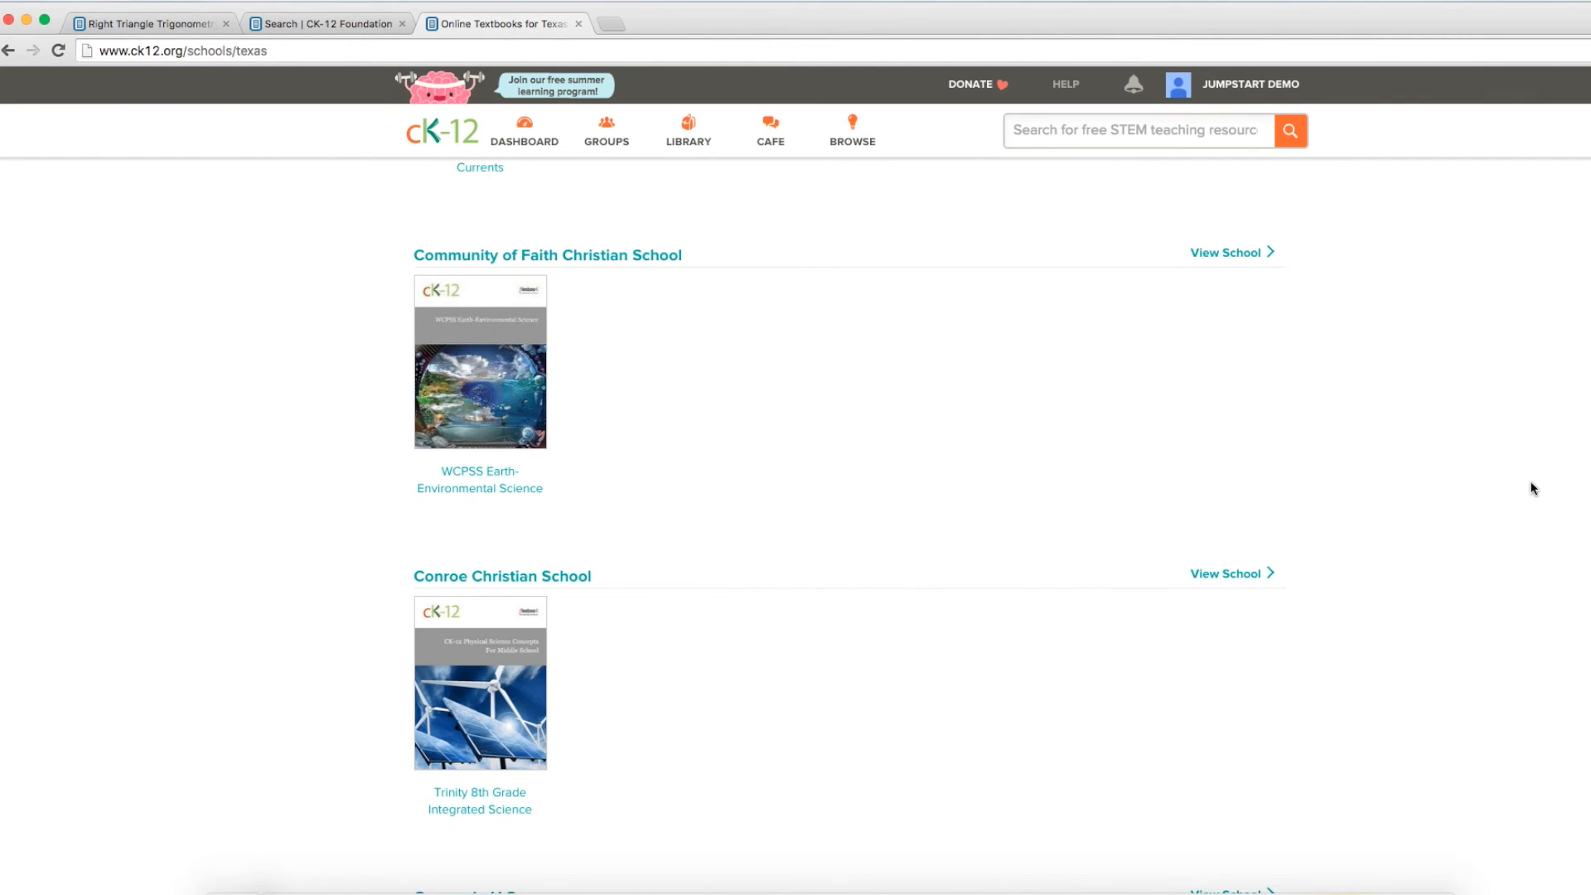
scroll(1532, 491, down, 5)
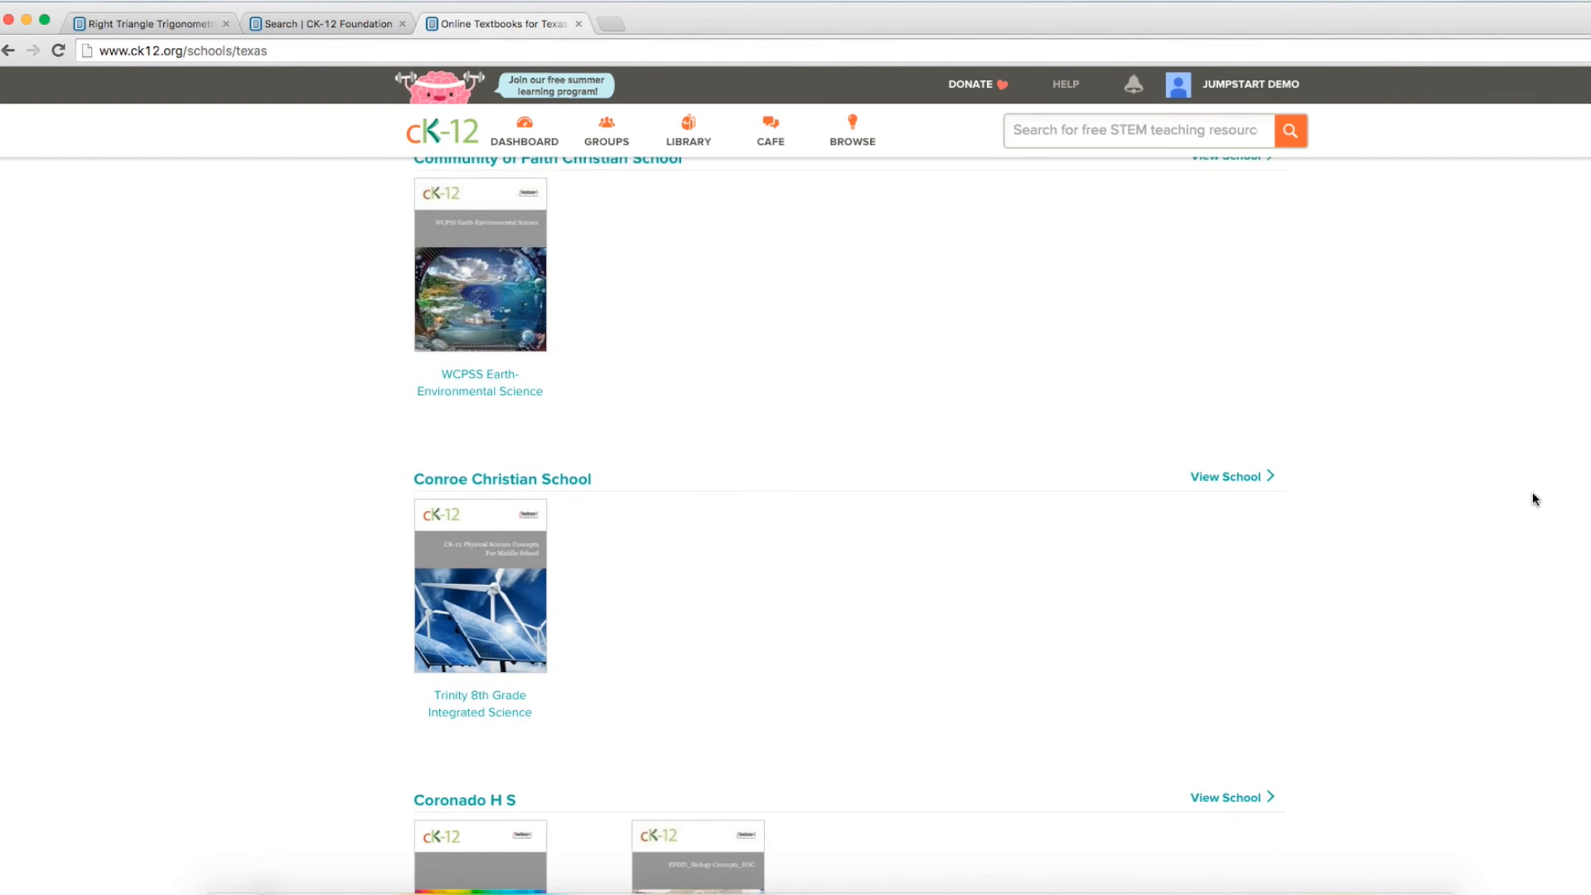
scroll(1533, 502, down, 1)
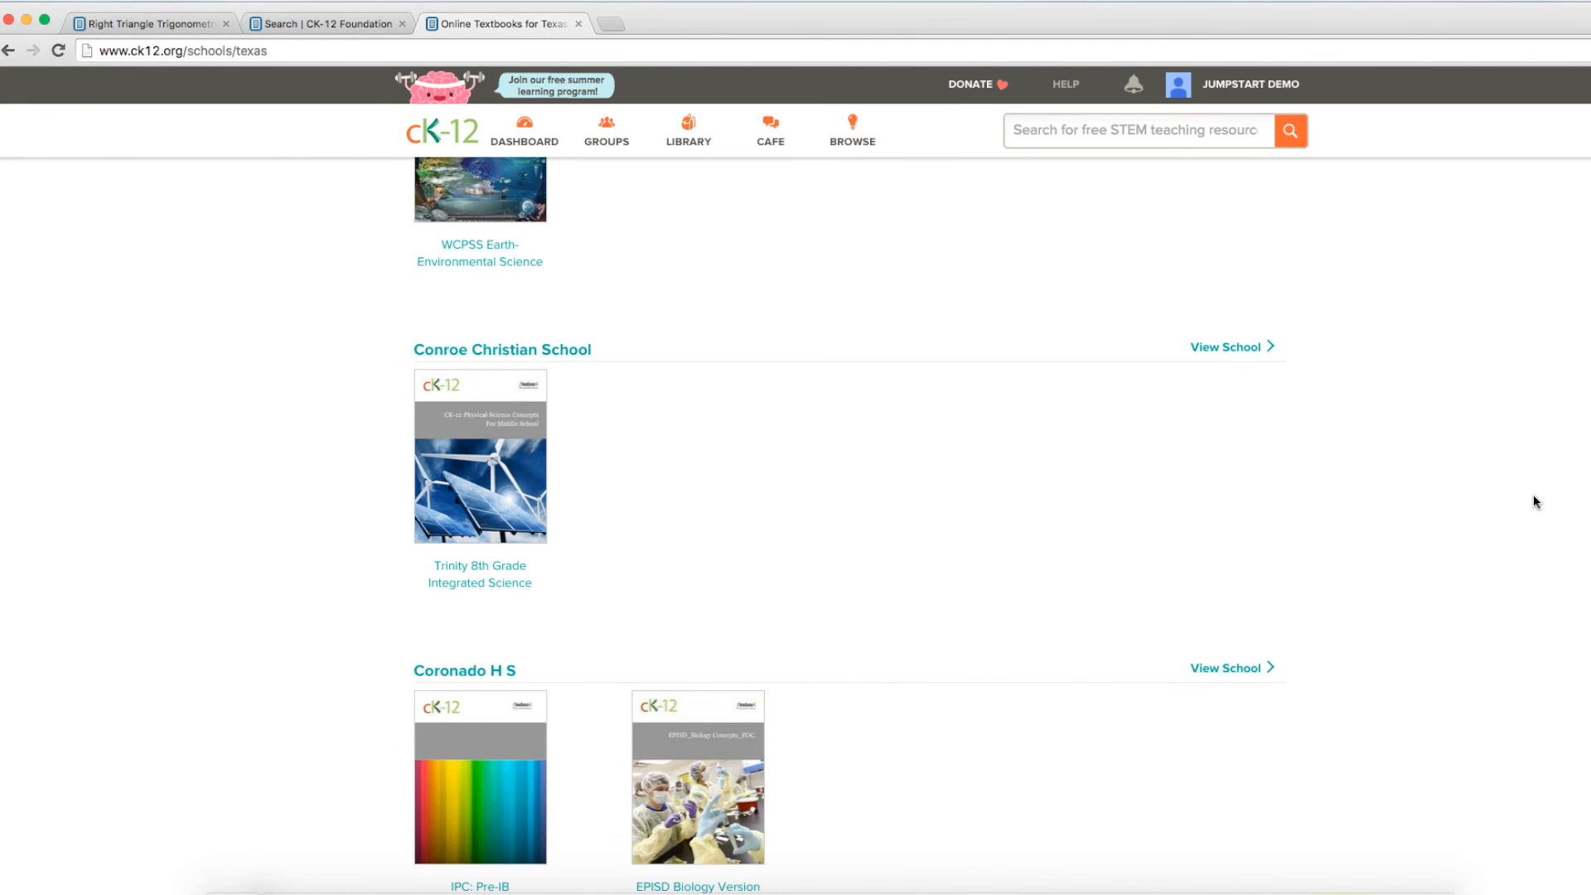
scroll(1533, 501, down, 9)
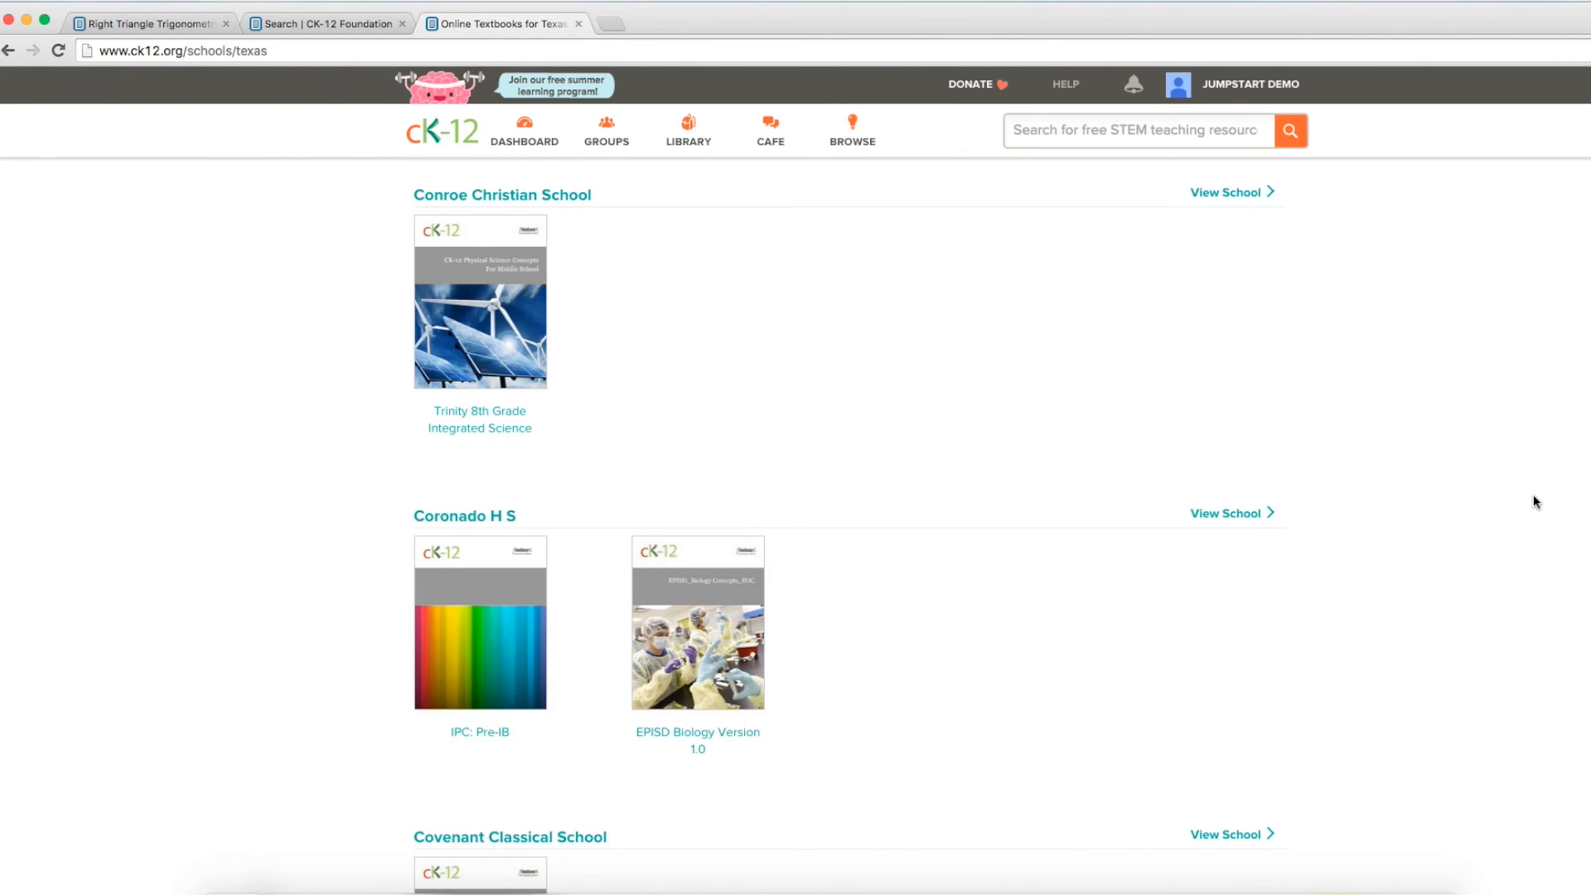
scroll(1532, 501, down, 19)
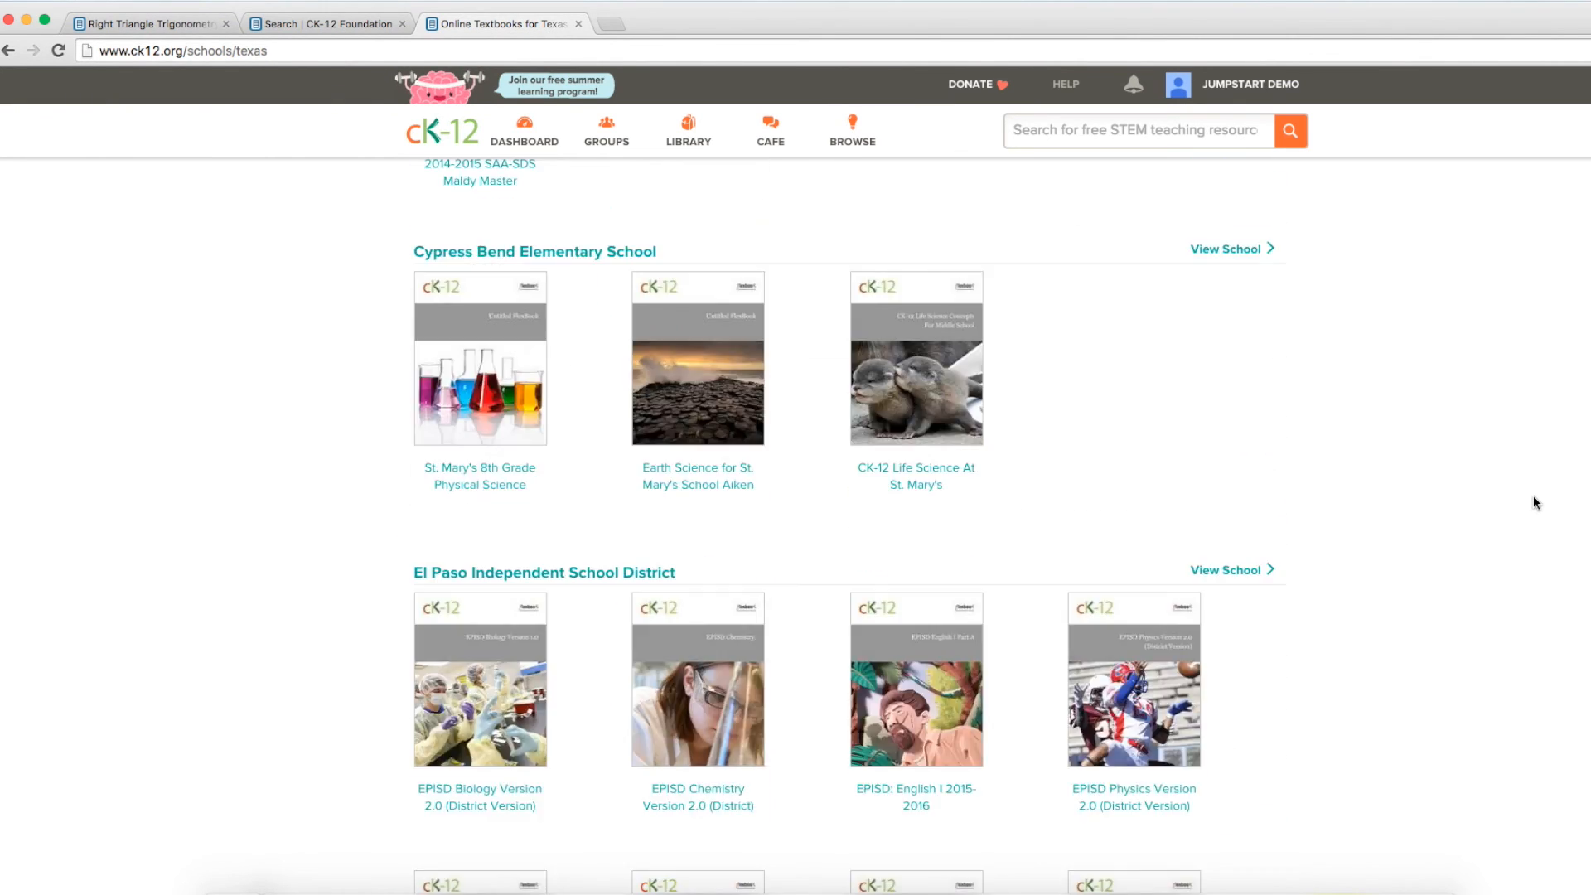
scroll(1532, 503, down, 4)
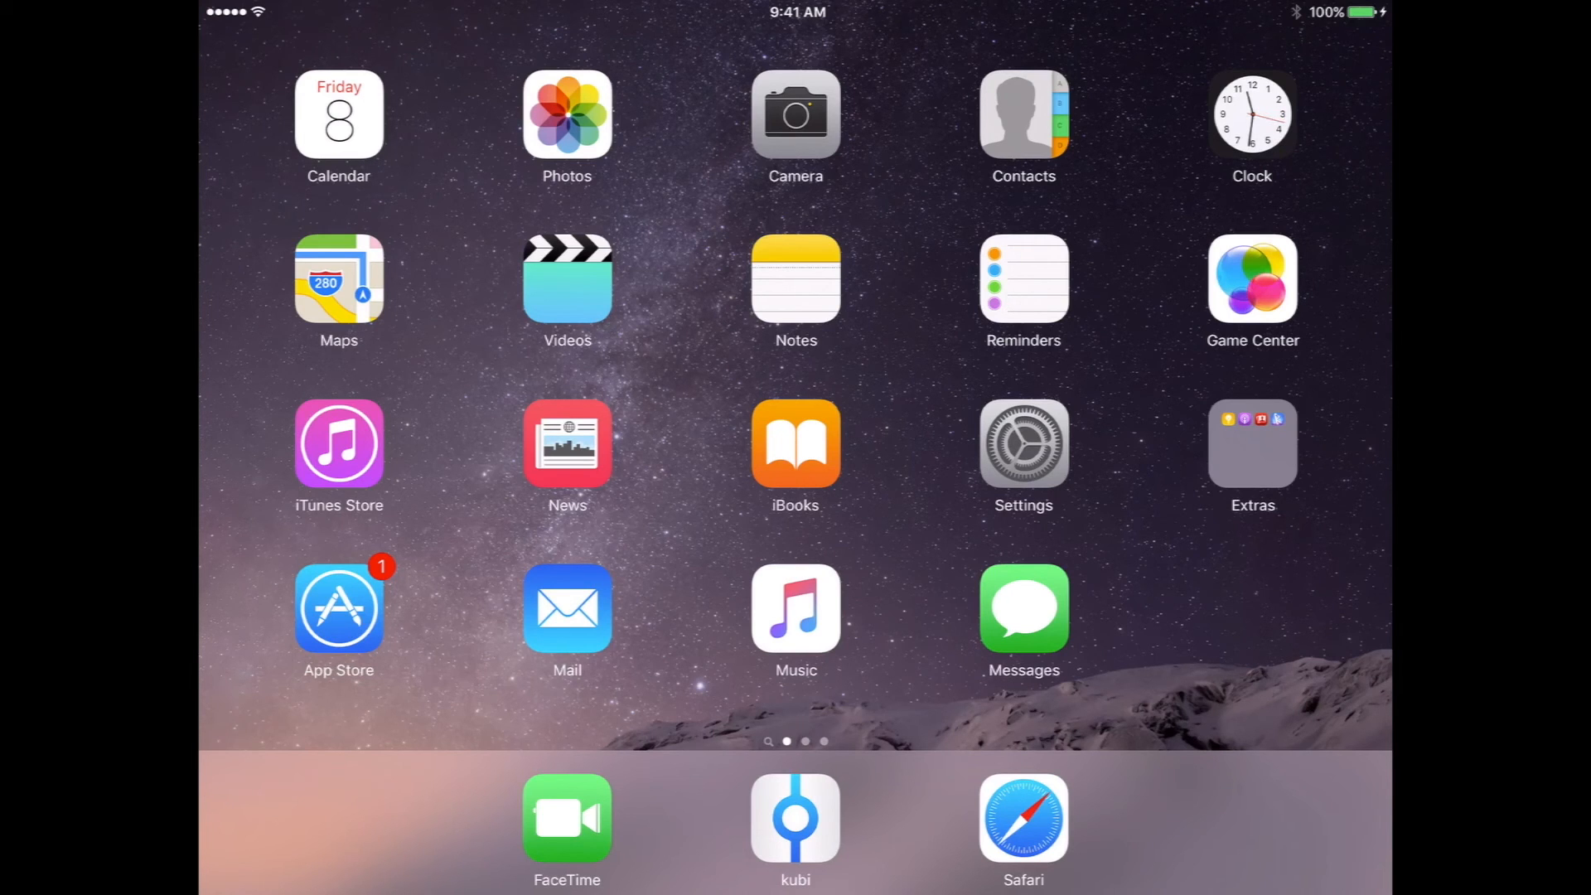
- Switch to the App Store on the iPad, launch the CK-12 FlexBook app and start browsing by subjects
click(339, 609)
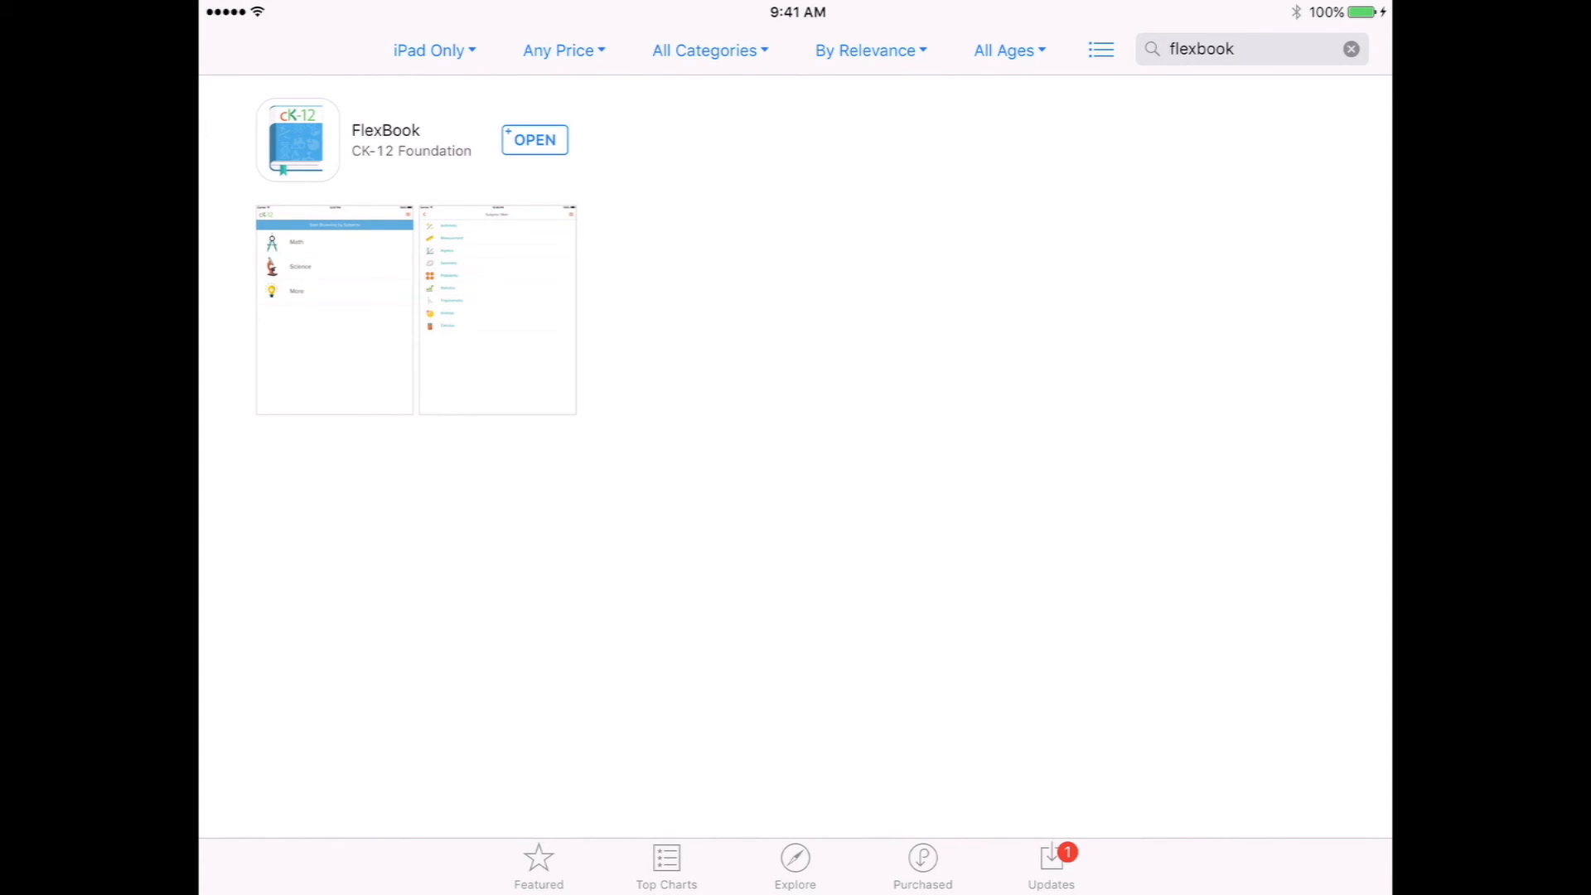
click(534, 139)
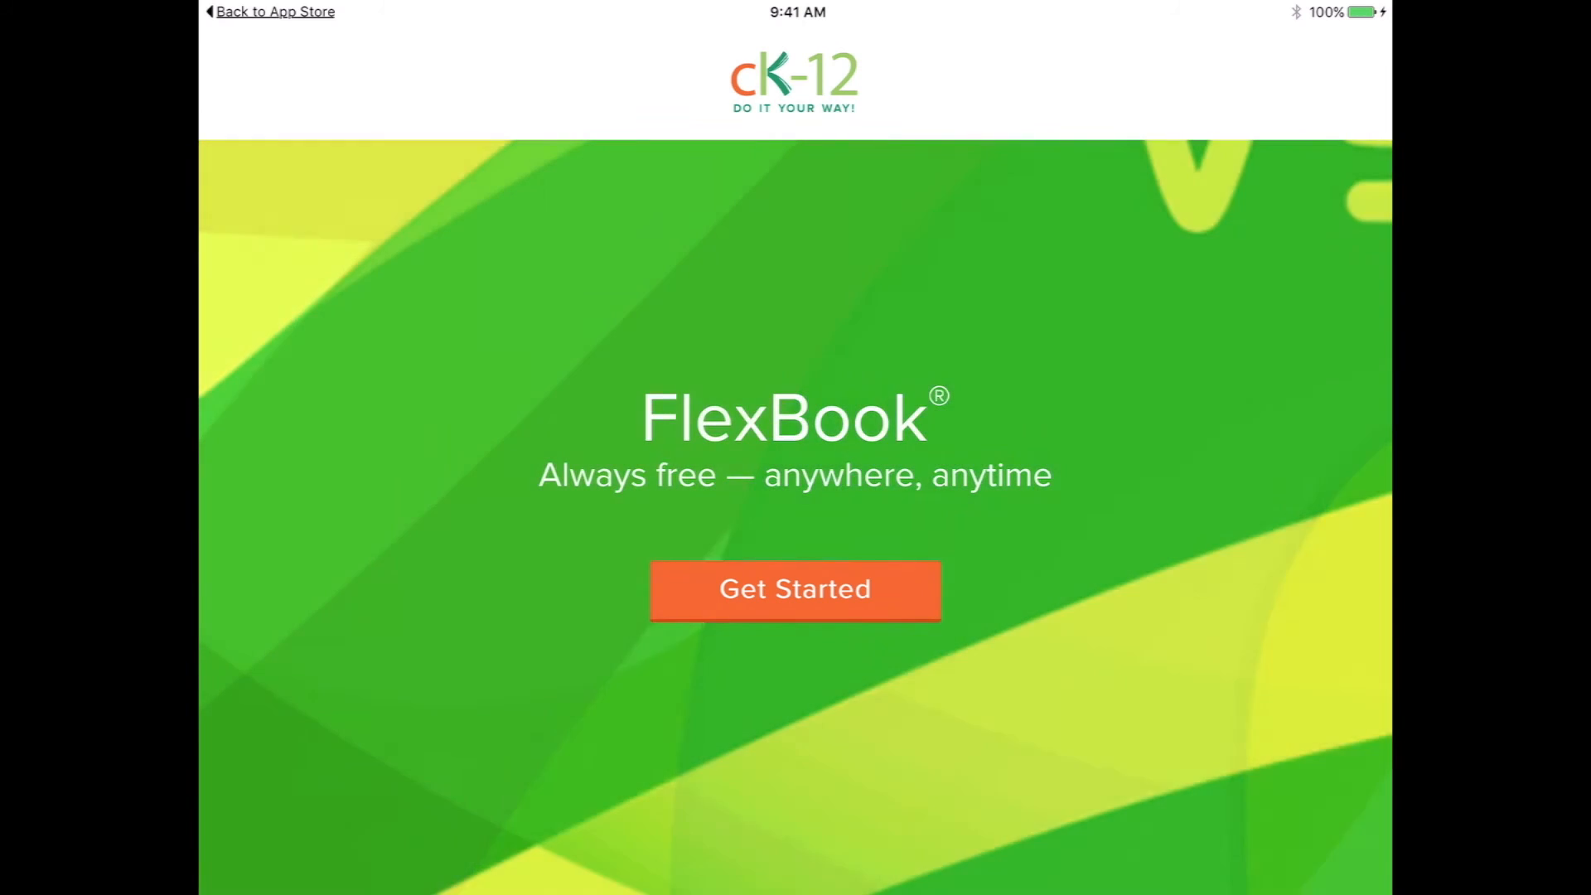
click(796, 589)
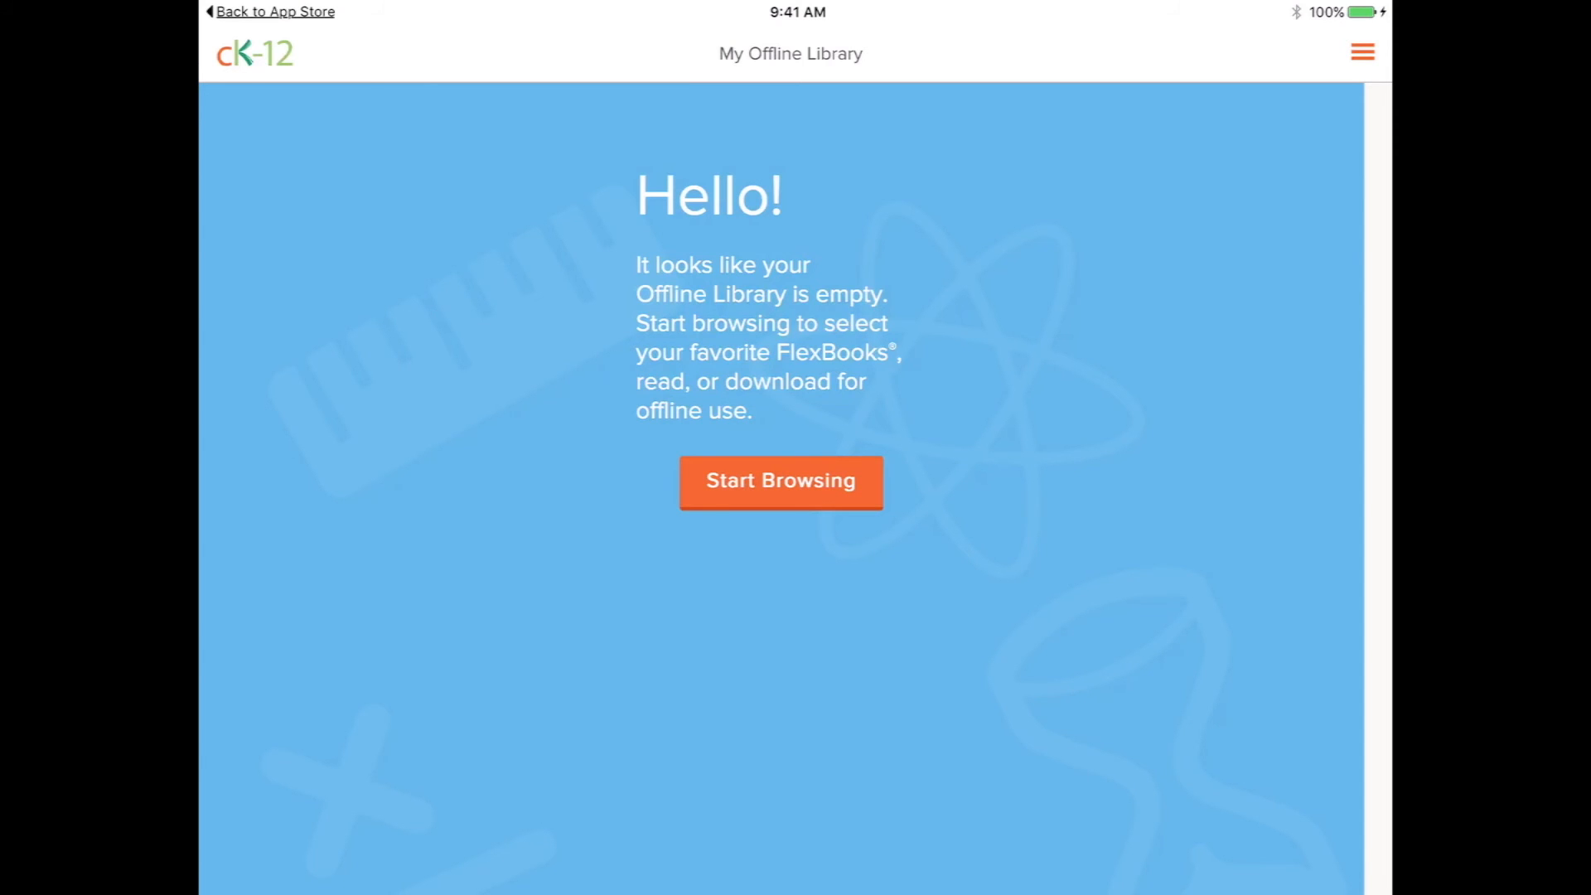
click(781, 482)
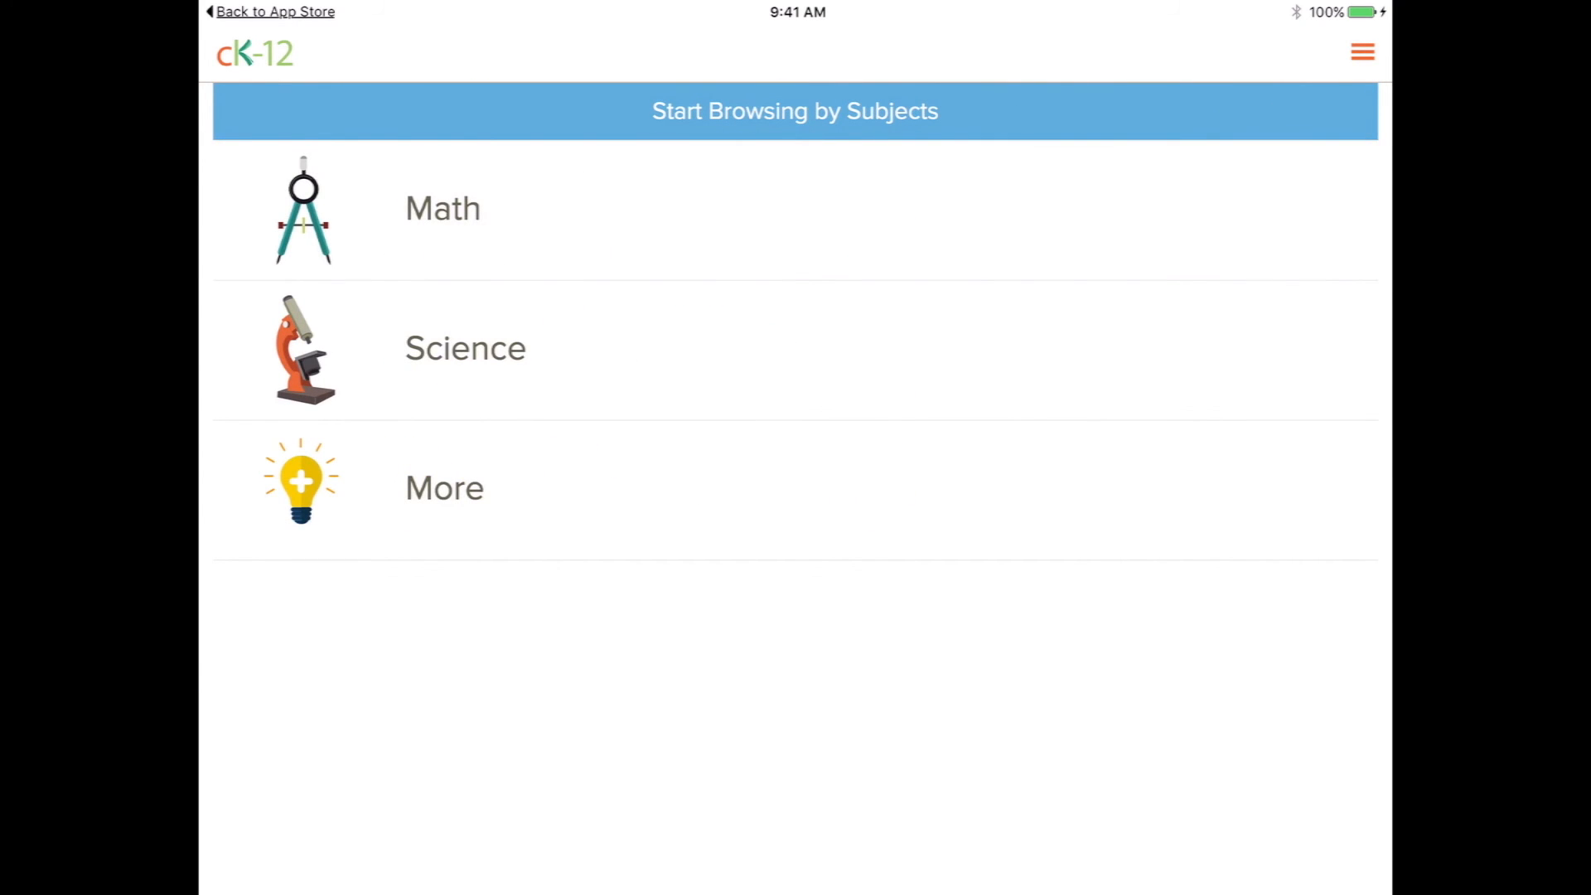
- Look through the Math, Science and More subject categories in the FlexBook app
click(444, 209)
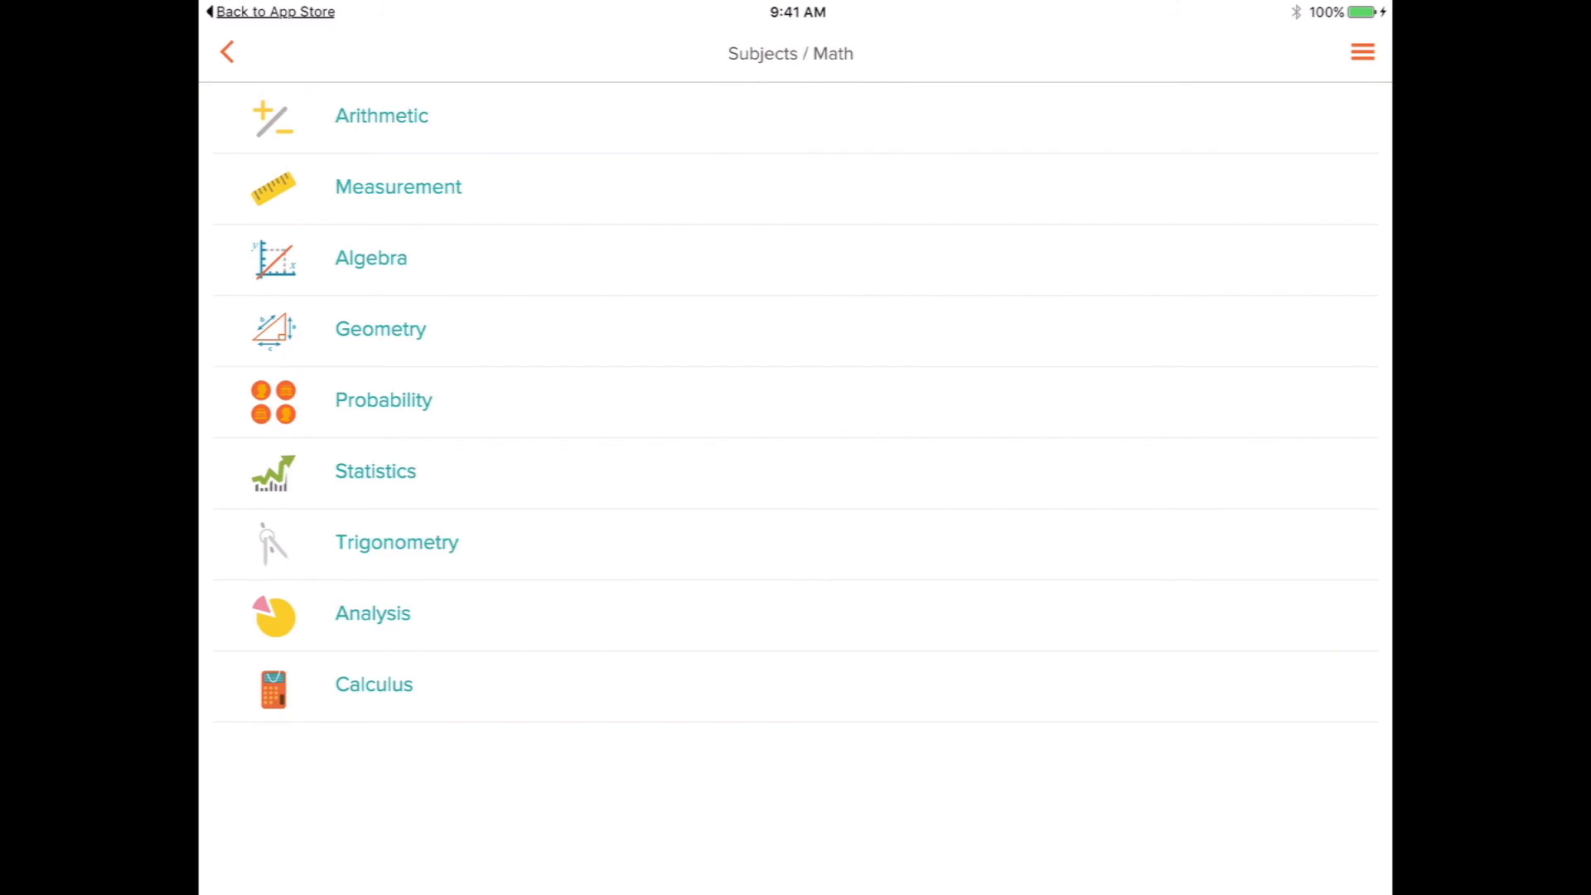
click(227, 52)
click(465, 349)
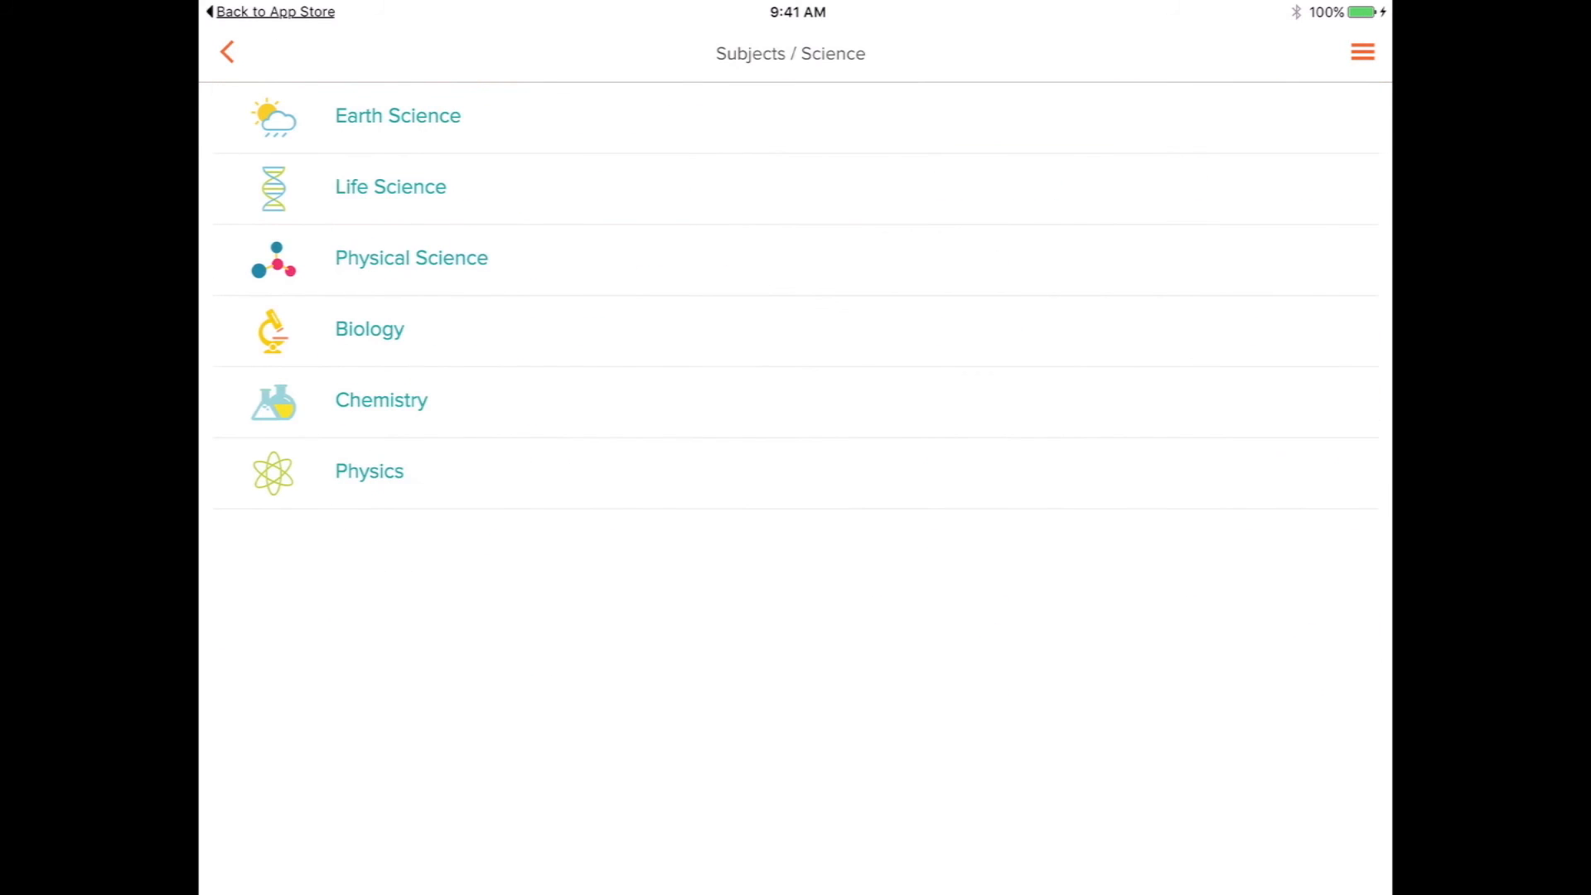
click(226, 52)
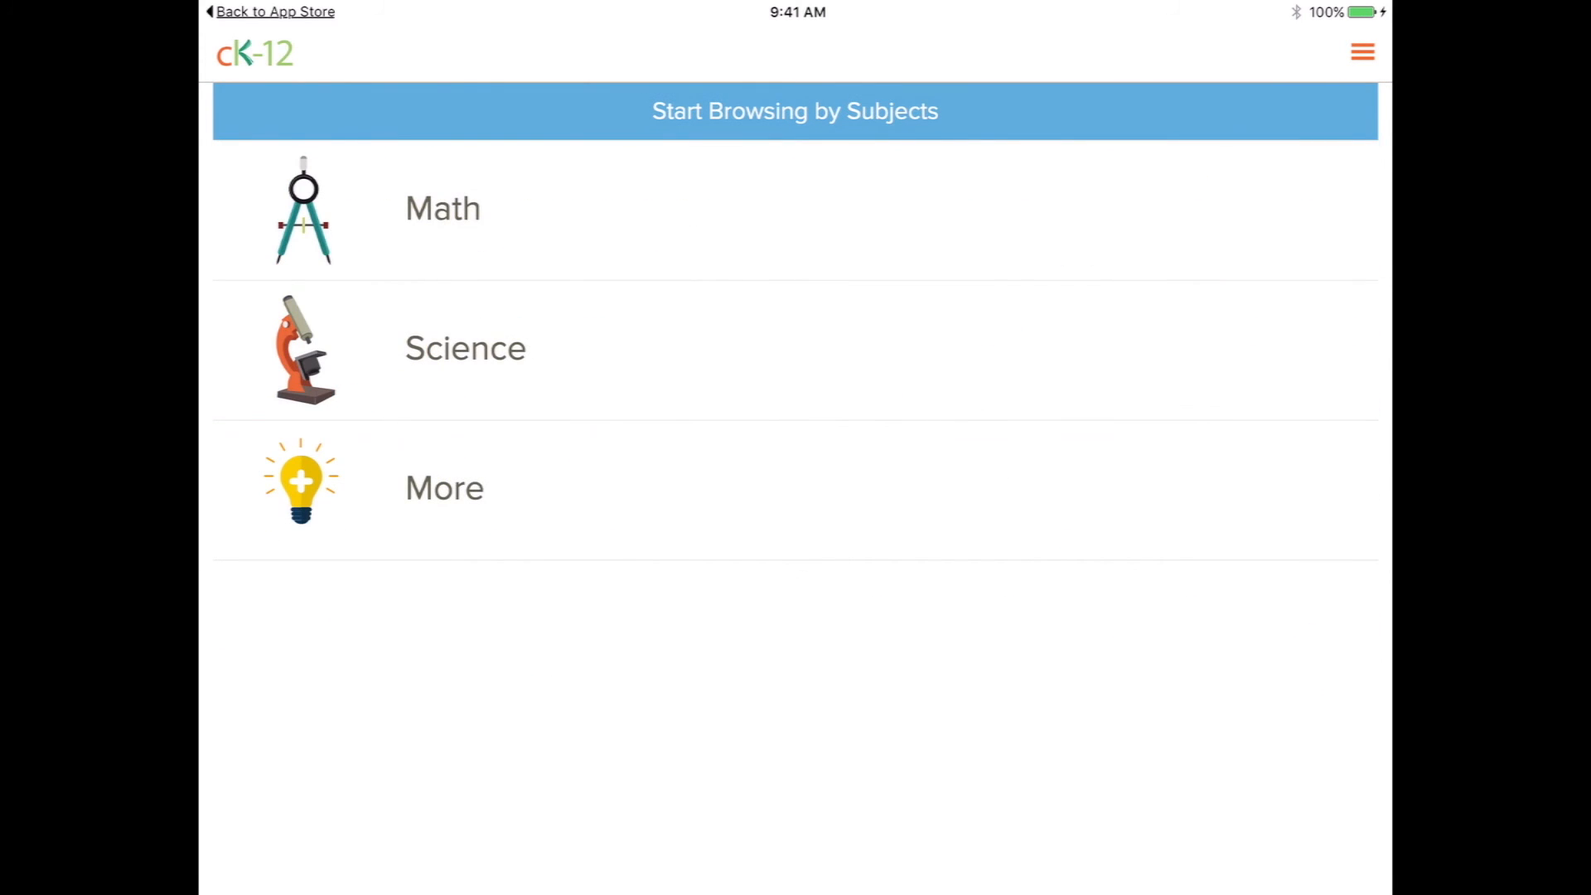
click(444, 488)
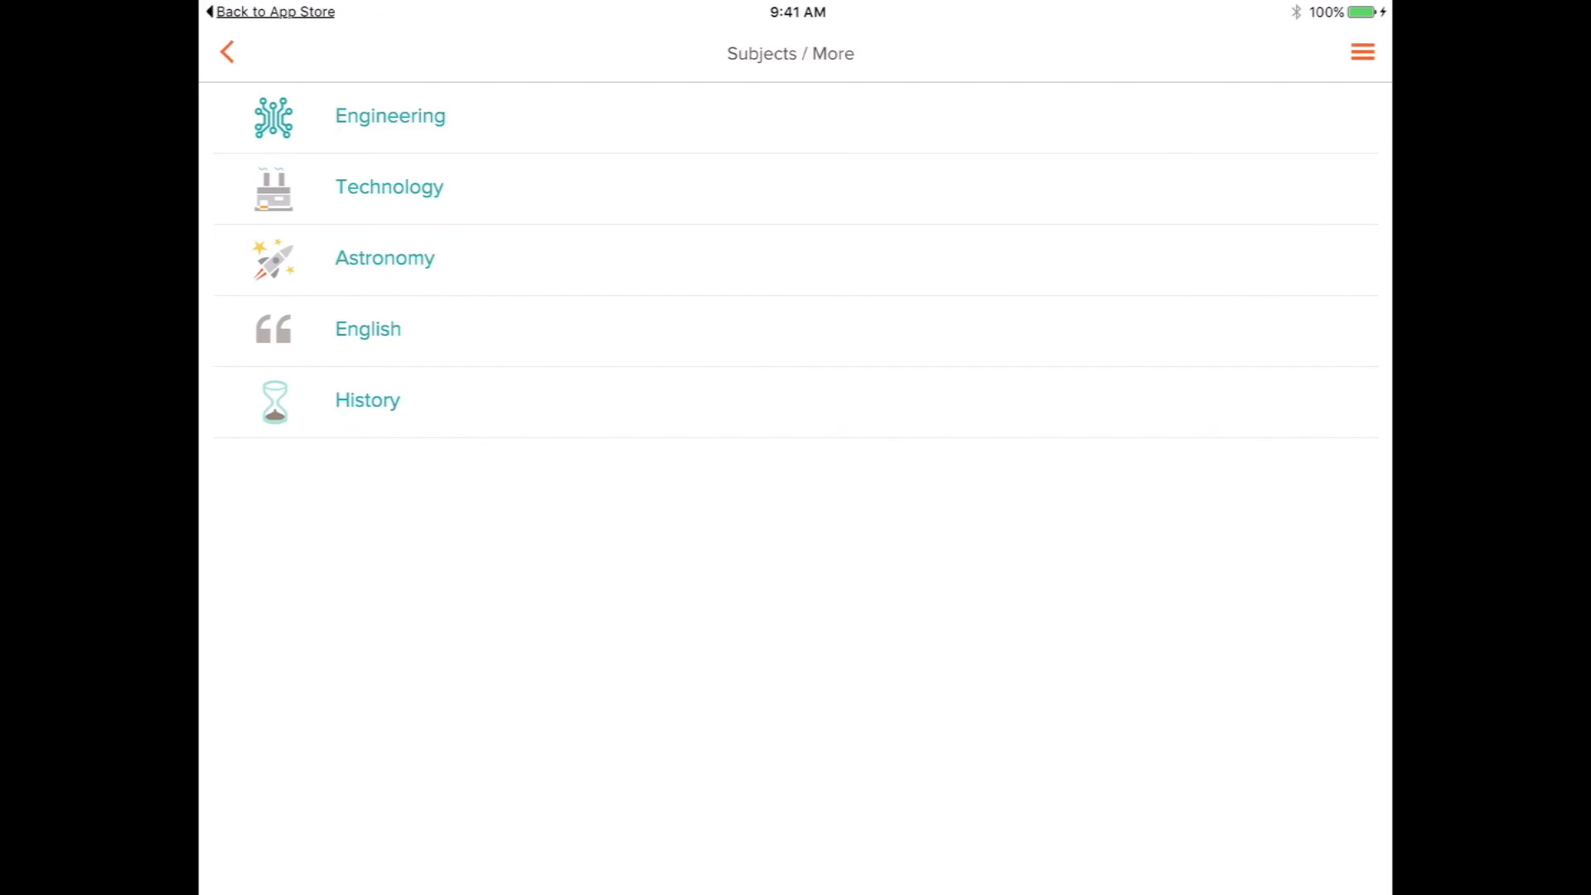
- Open the Engineering subject's FlexBook "Engineering: An Introduction for High School" at Chapter 2, Nature of Engineering
click(390, 117)
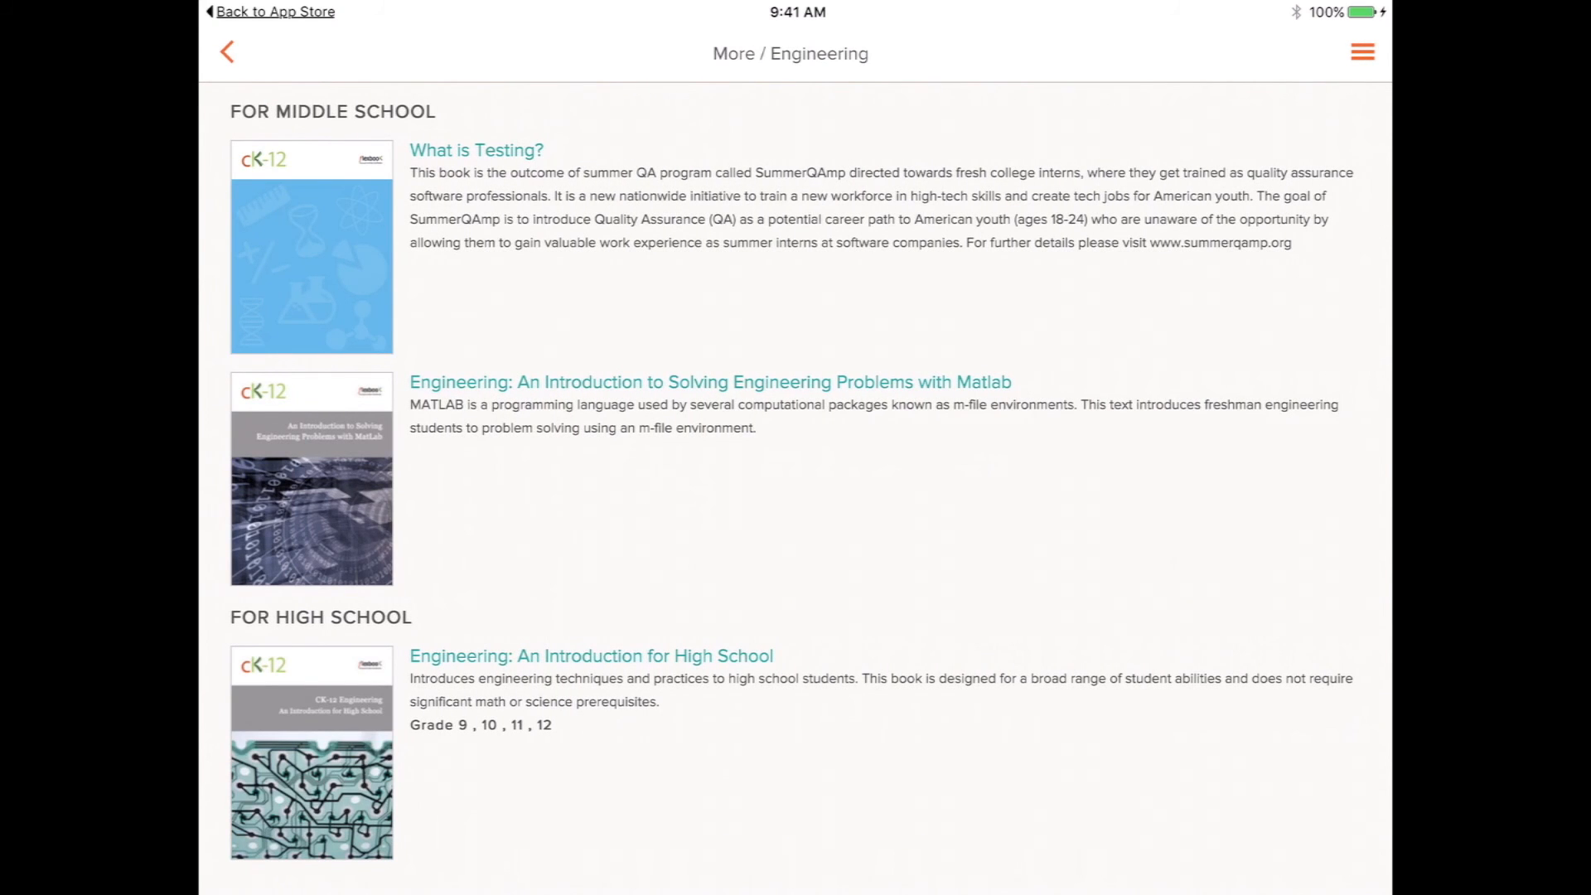
click(591, 656)
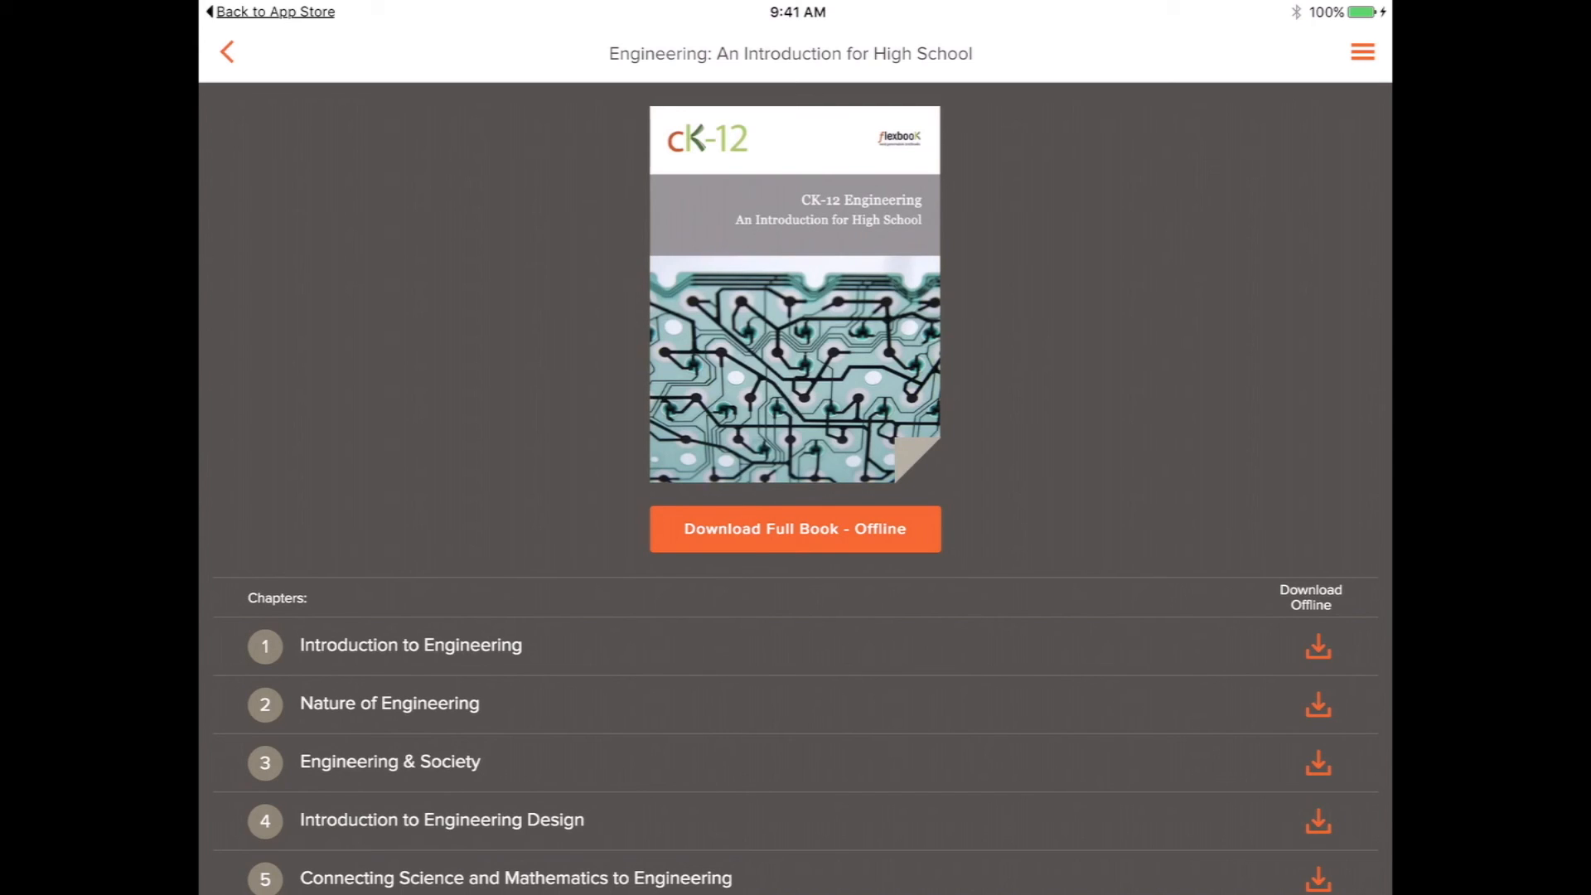
click(389, 703)
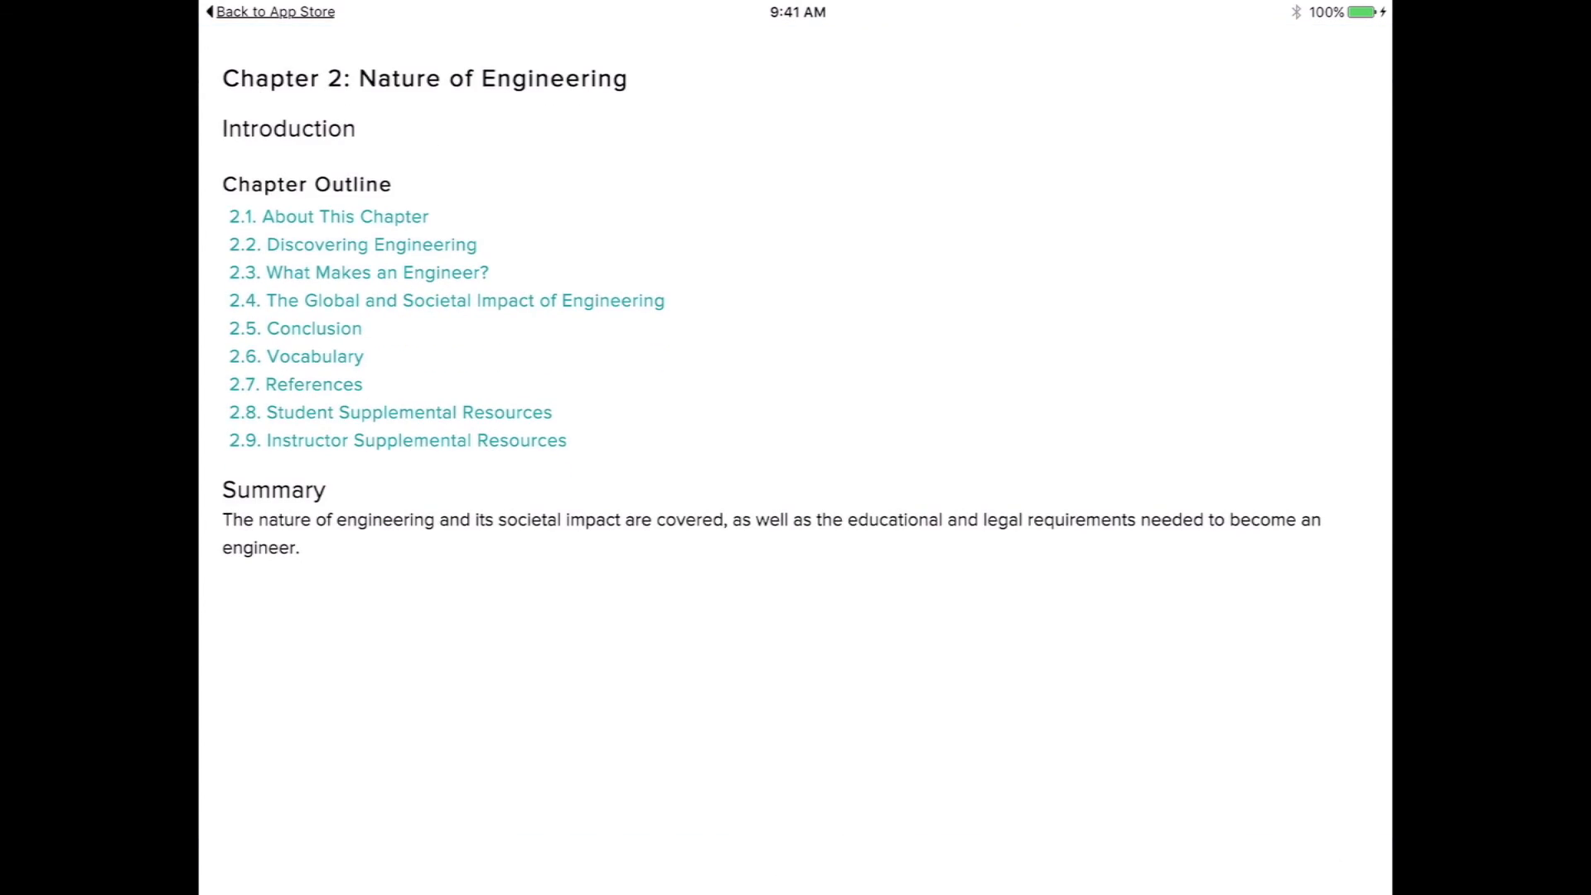
- Open section 2.3, What Makes an Engineer?, page back to section 2.1, and return forward to section 2.2
click(377, 273)
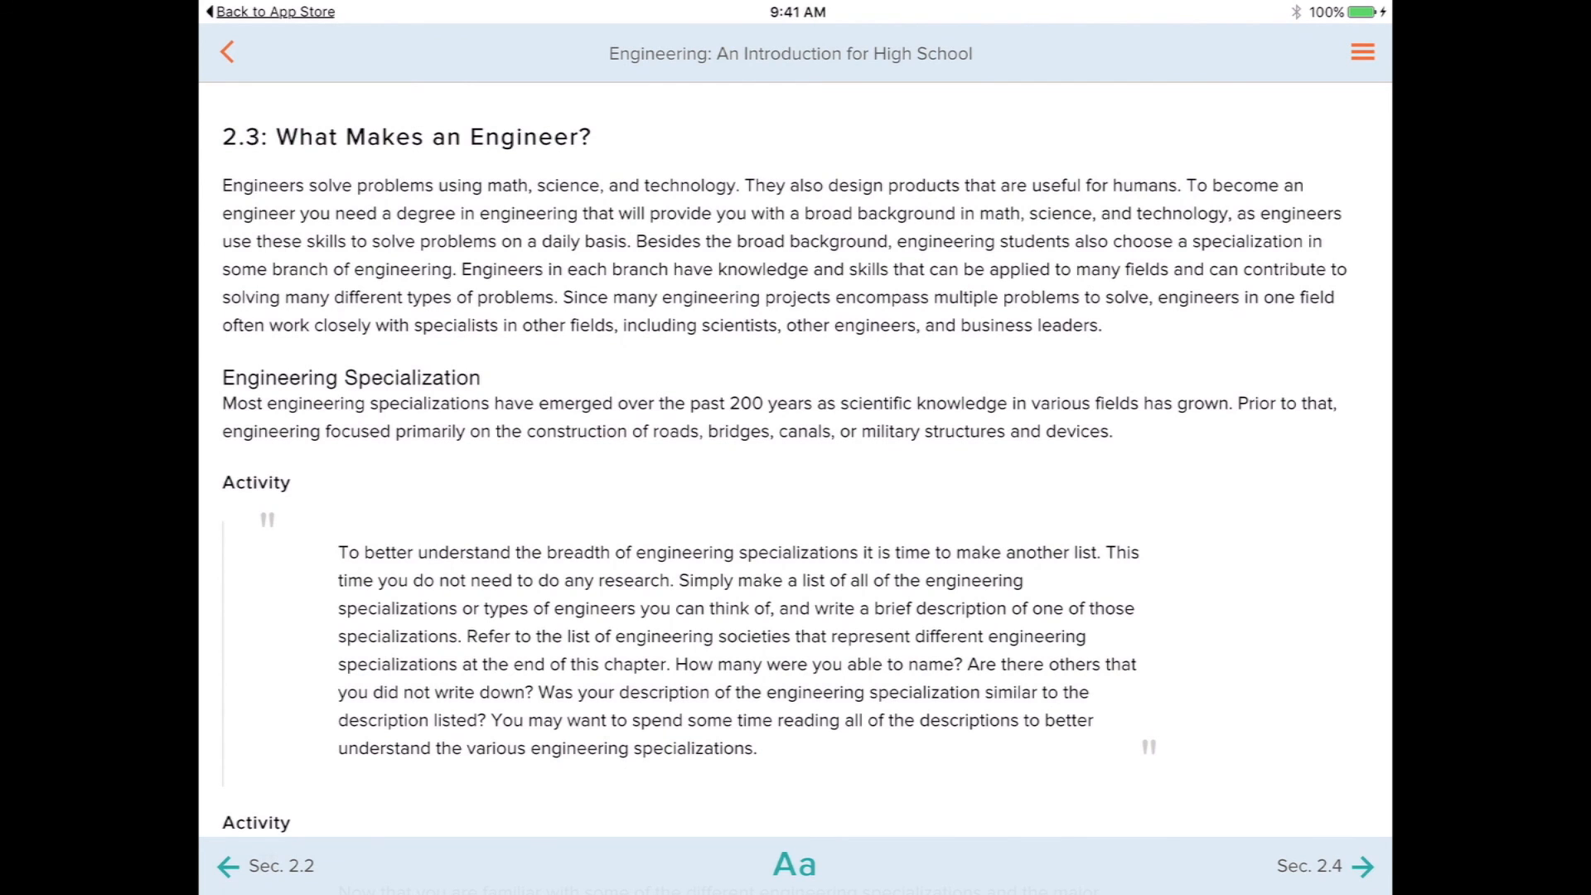
click(265, 866)
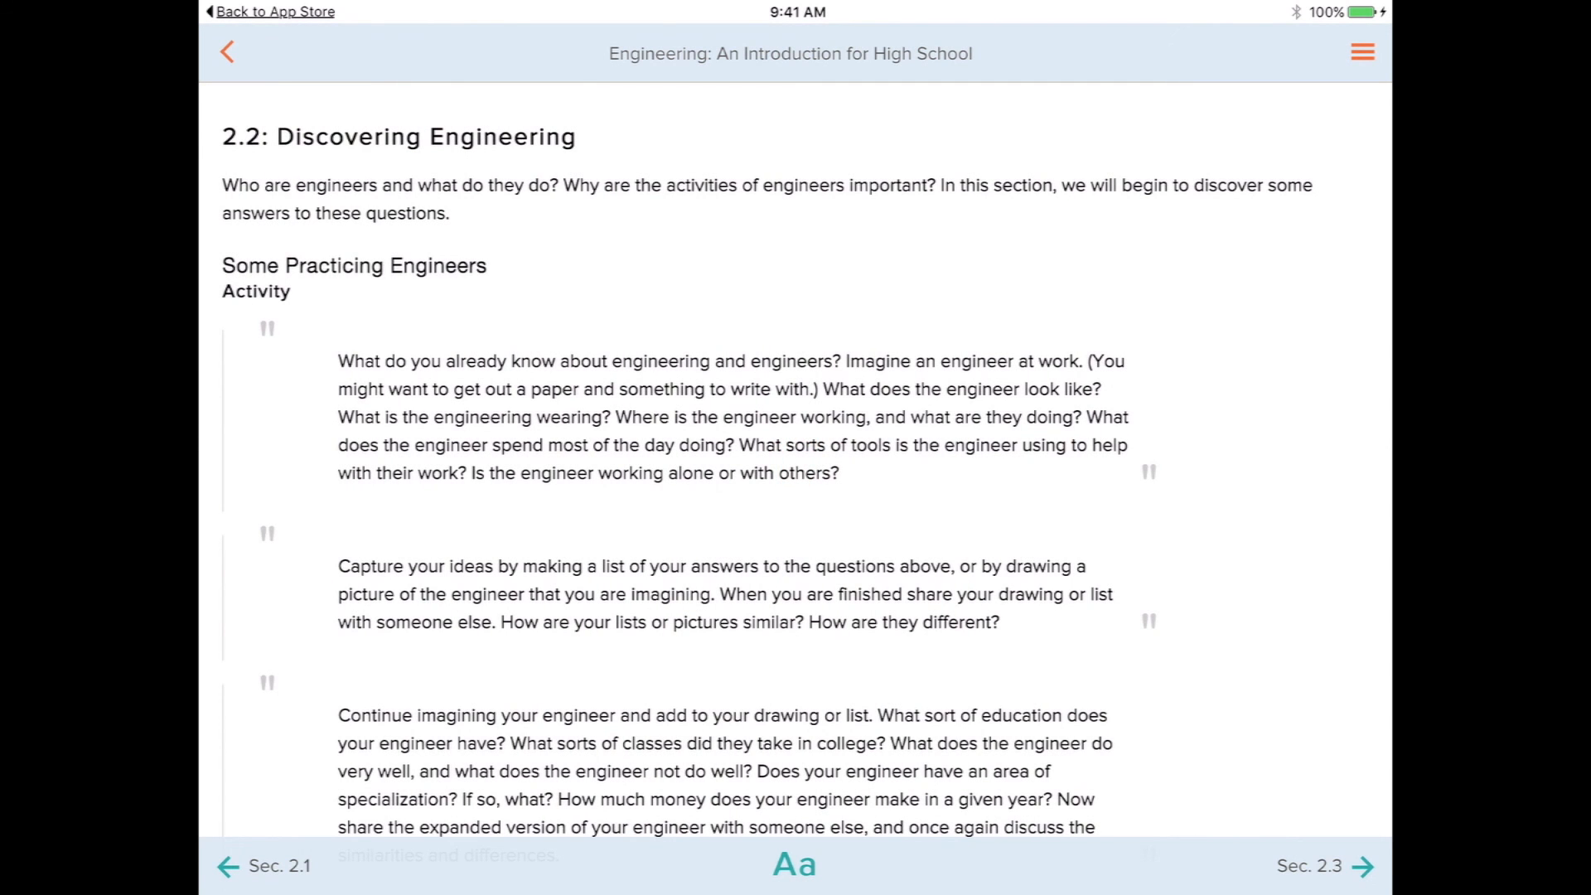
click(265, 865)
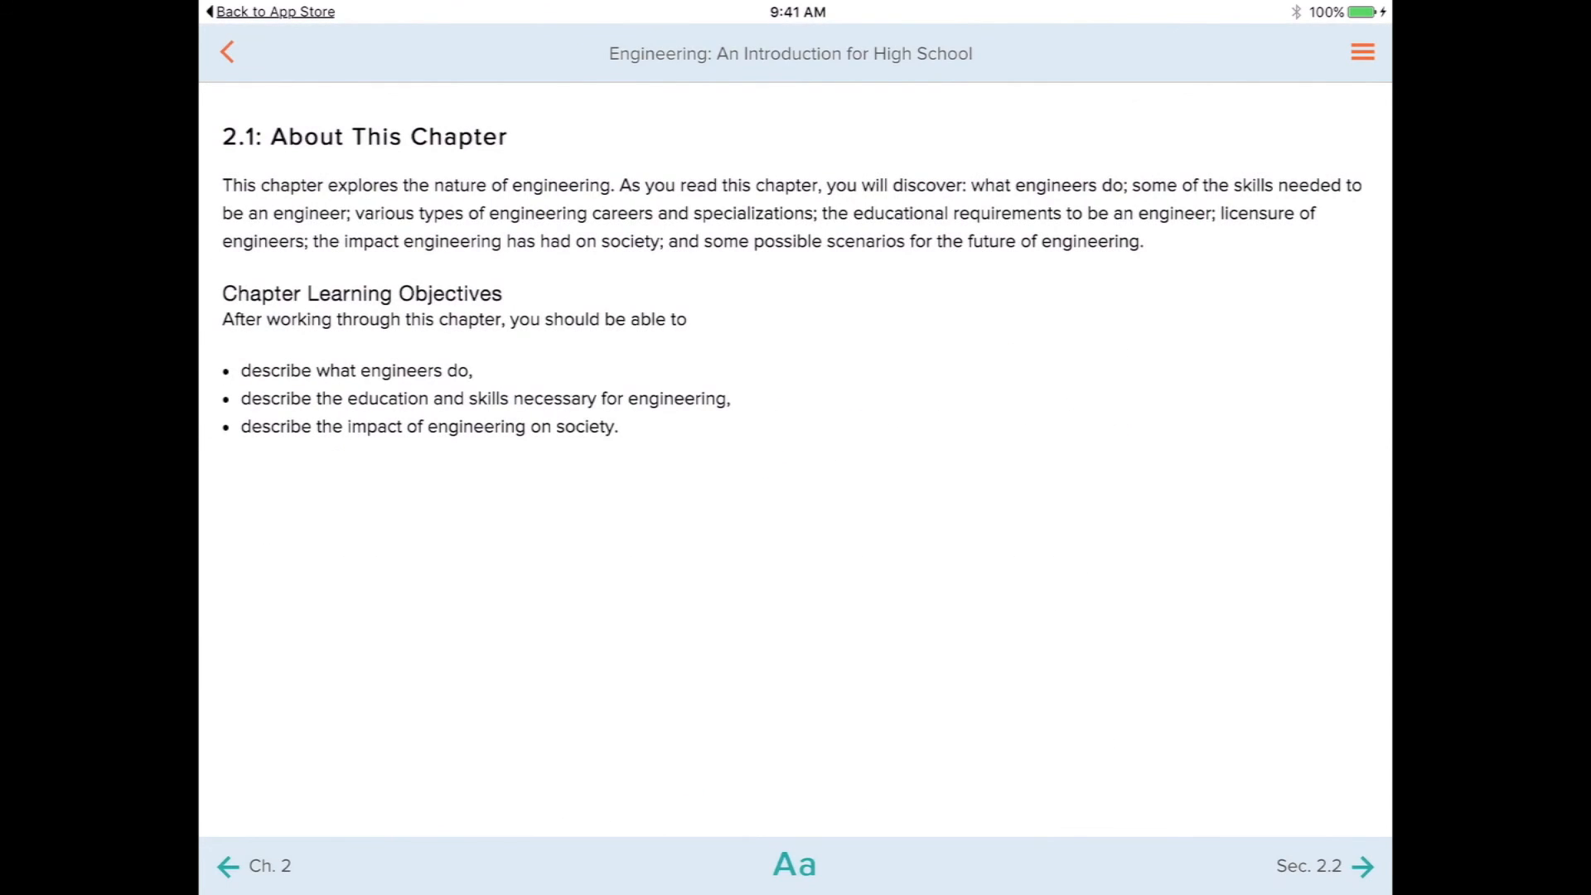
click(1321, 866)
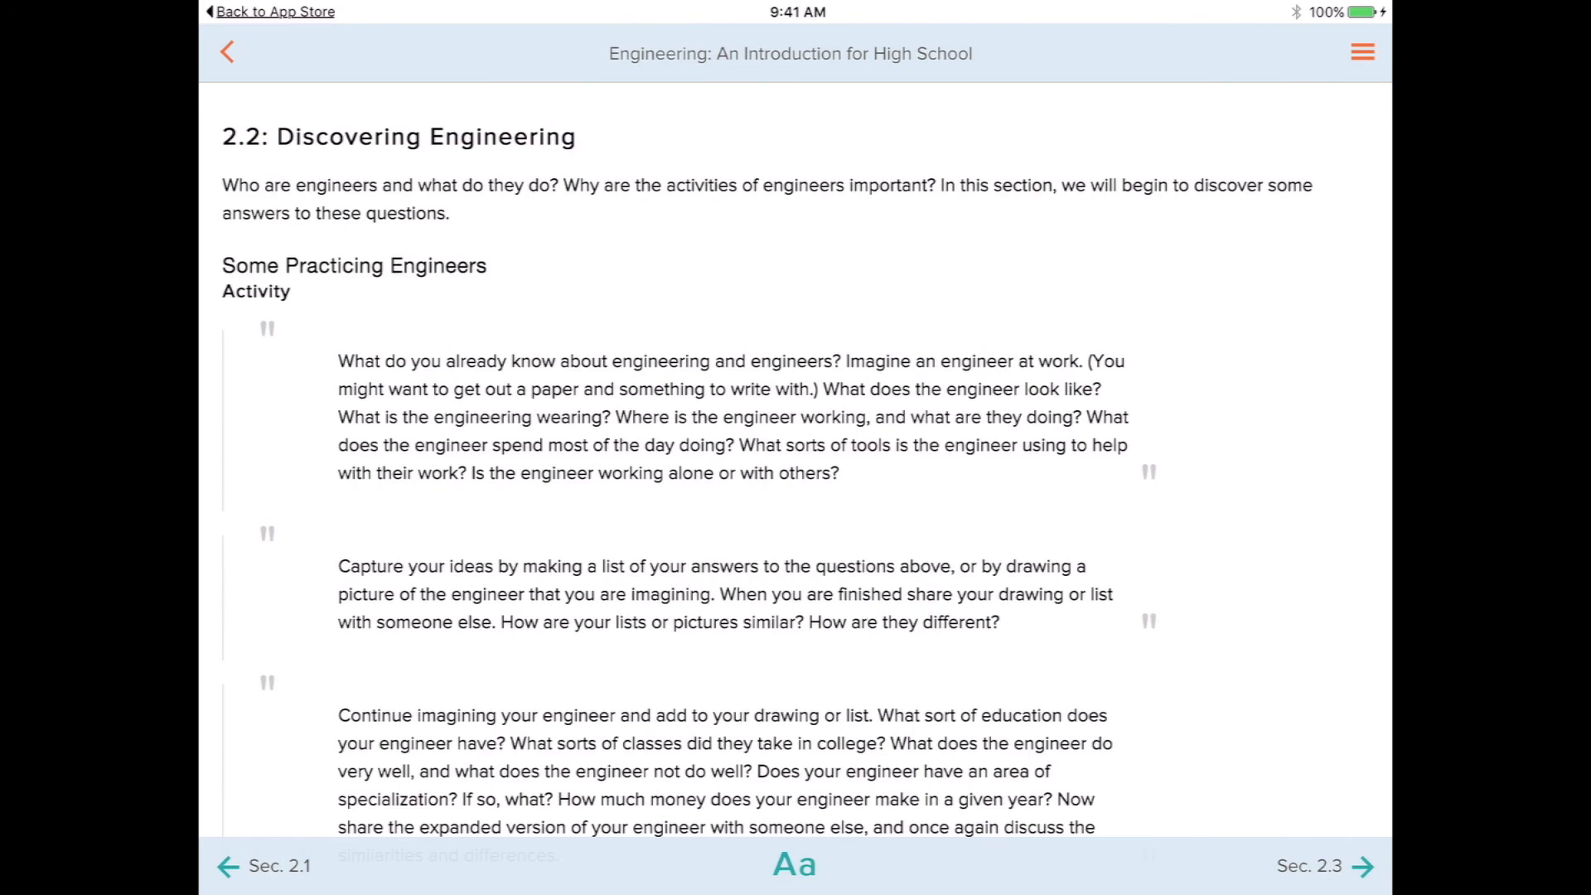
- Look through Chapters 1 and 2 in the book's table of contents and open the Offline Library
click(1363, 51)
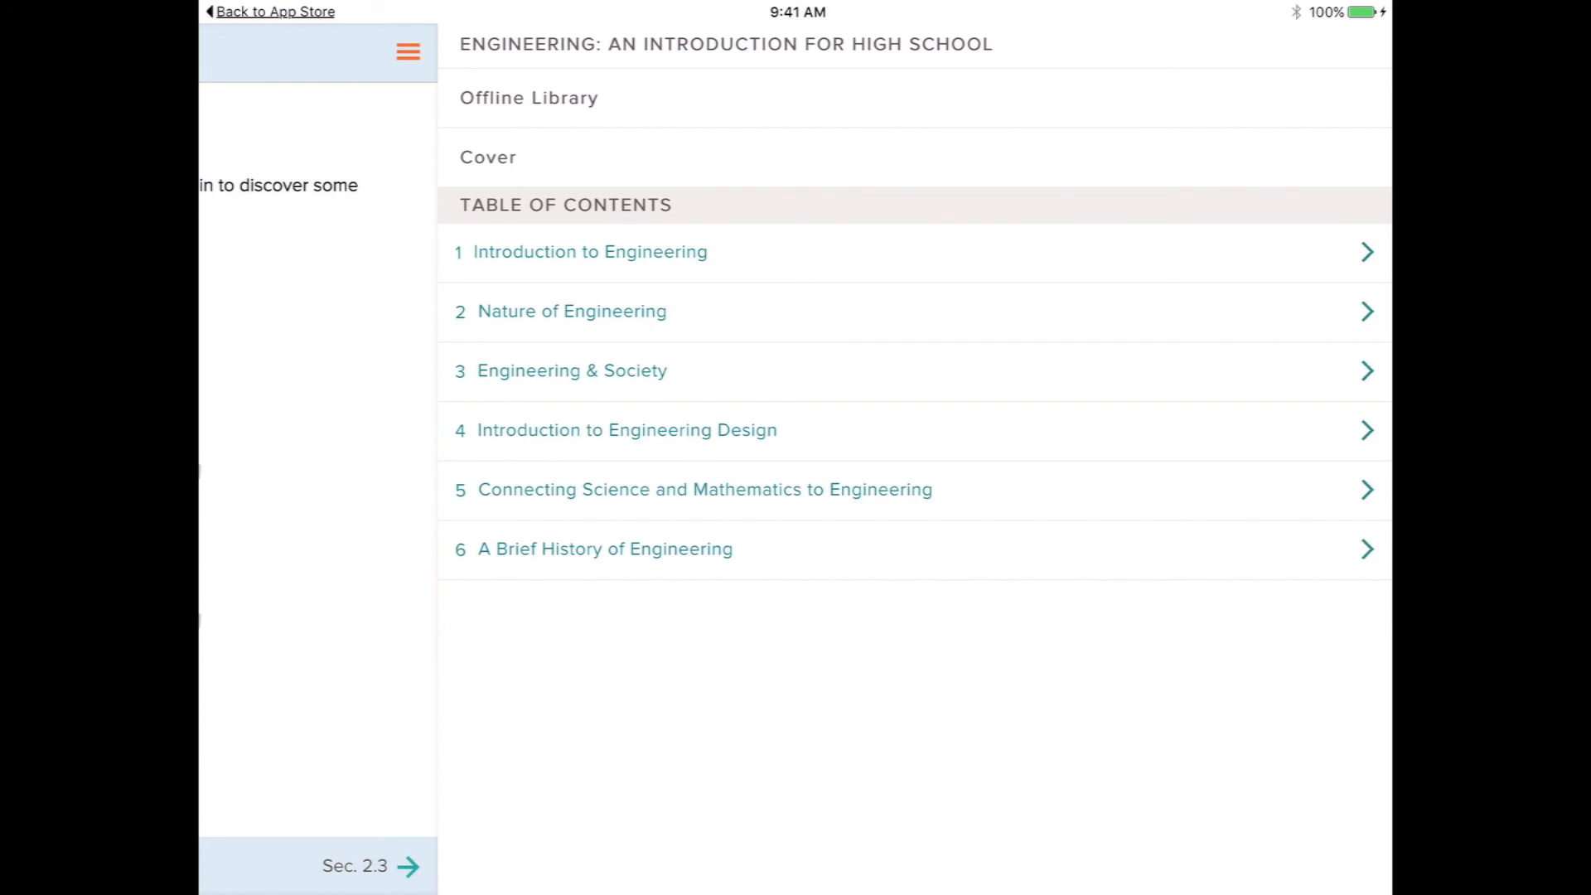
click(1367, 252)
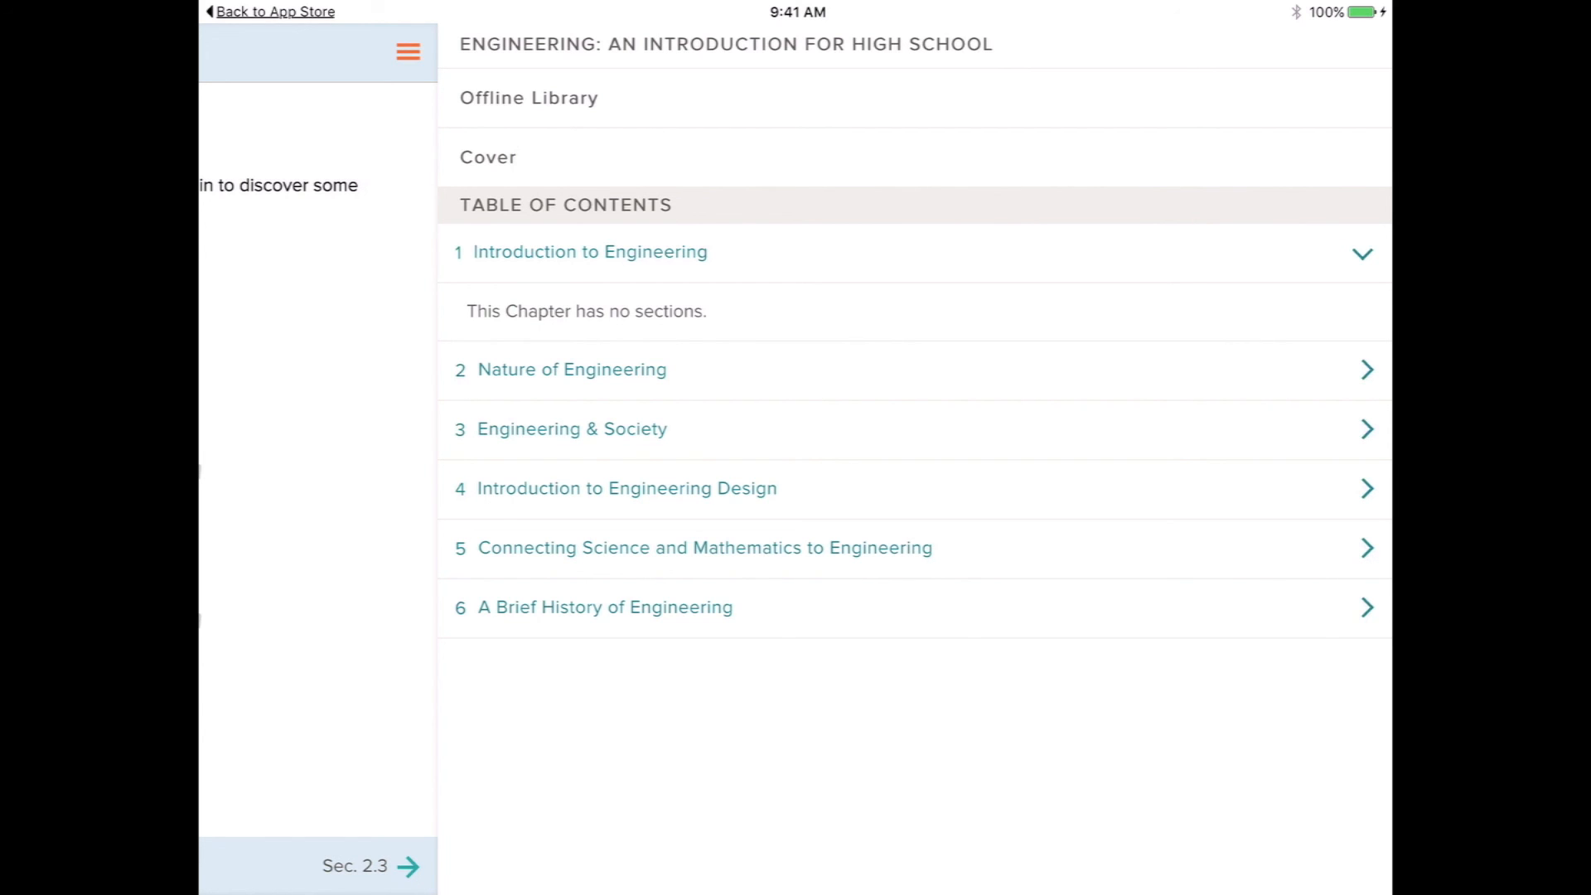
click(1366, 369)
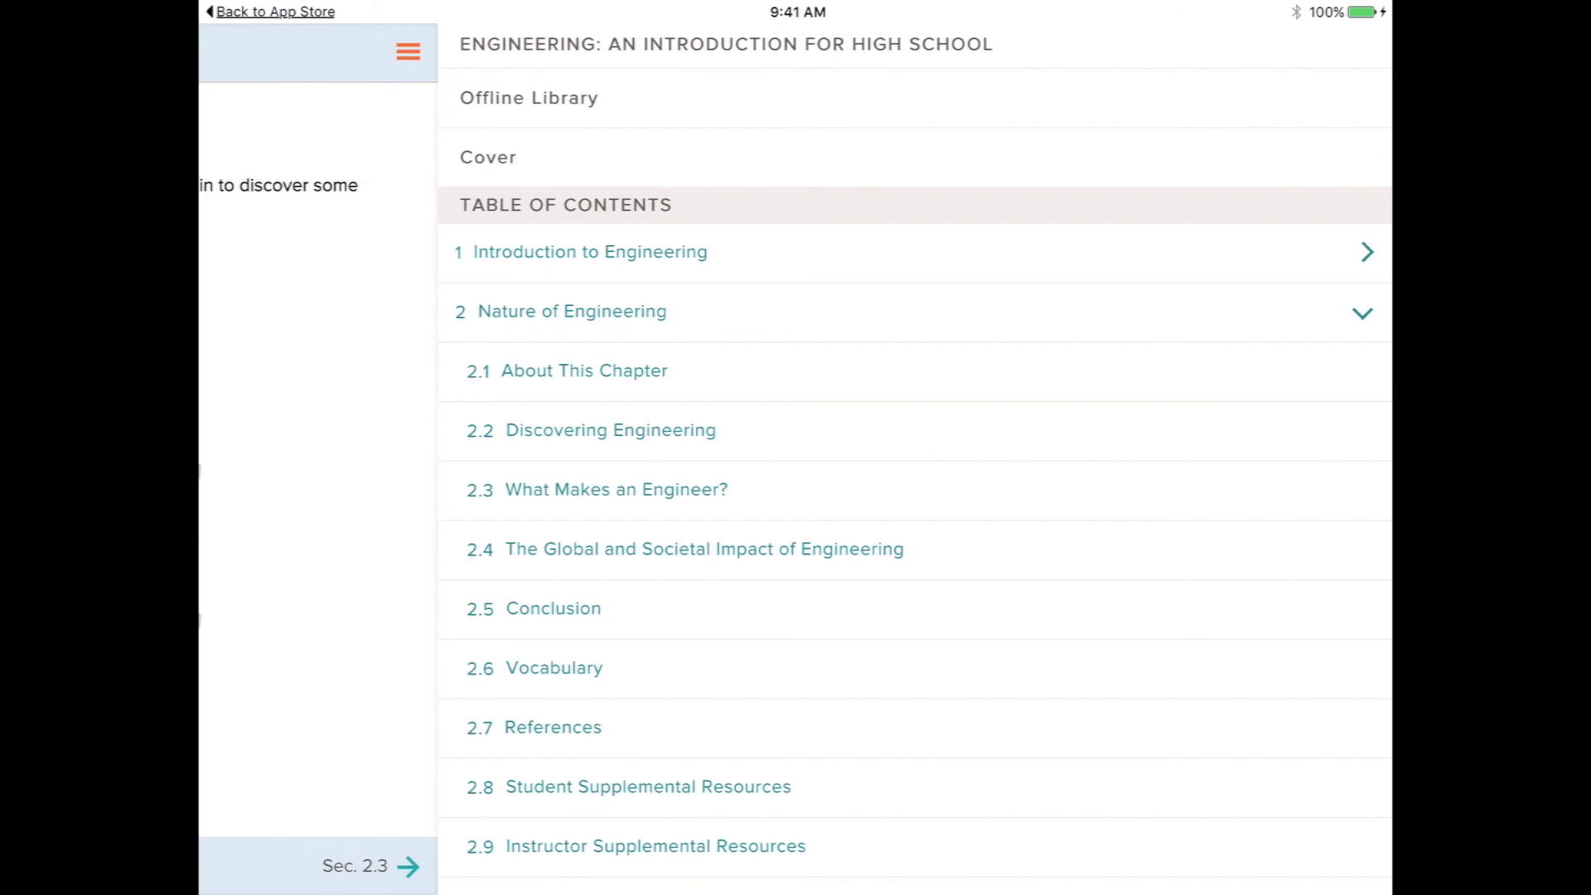
click(529, 98)
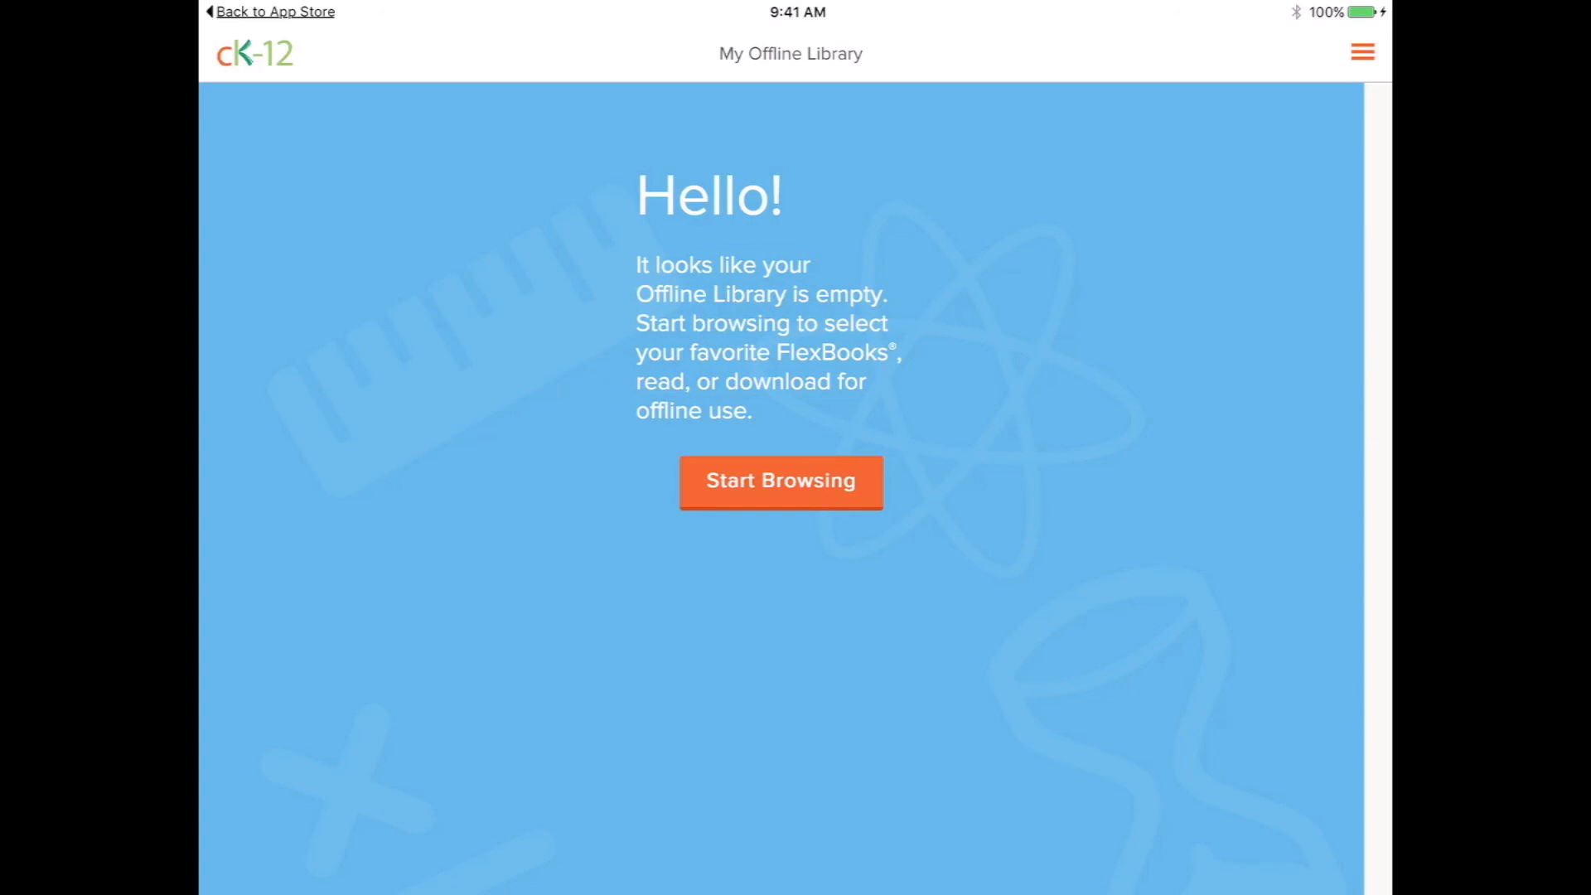
- Browse the More subjects to Engineering and download the full book "Engineering: An Introduction for High School" for offline use
click(781, 482)
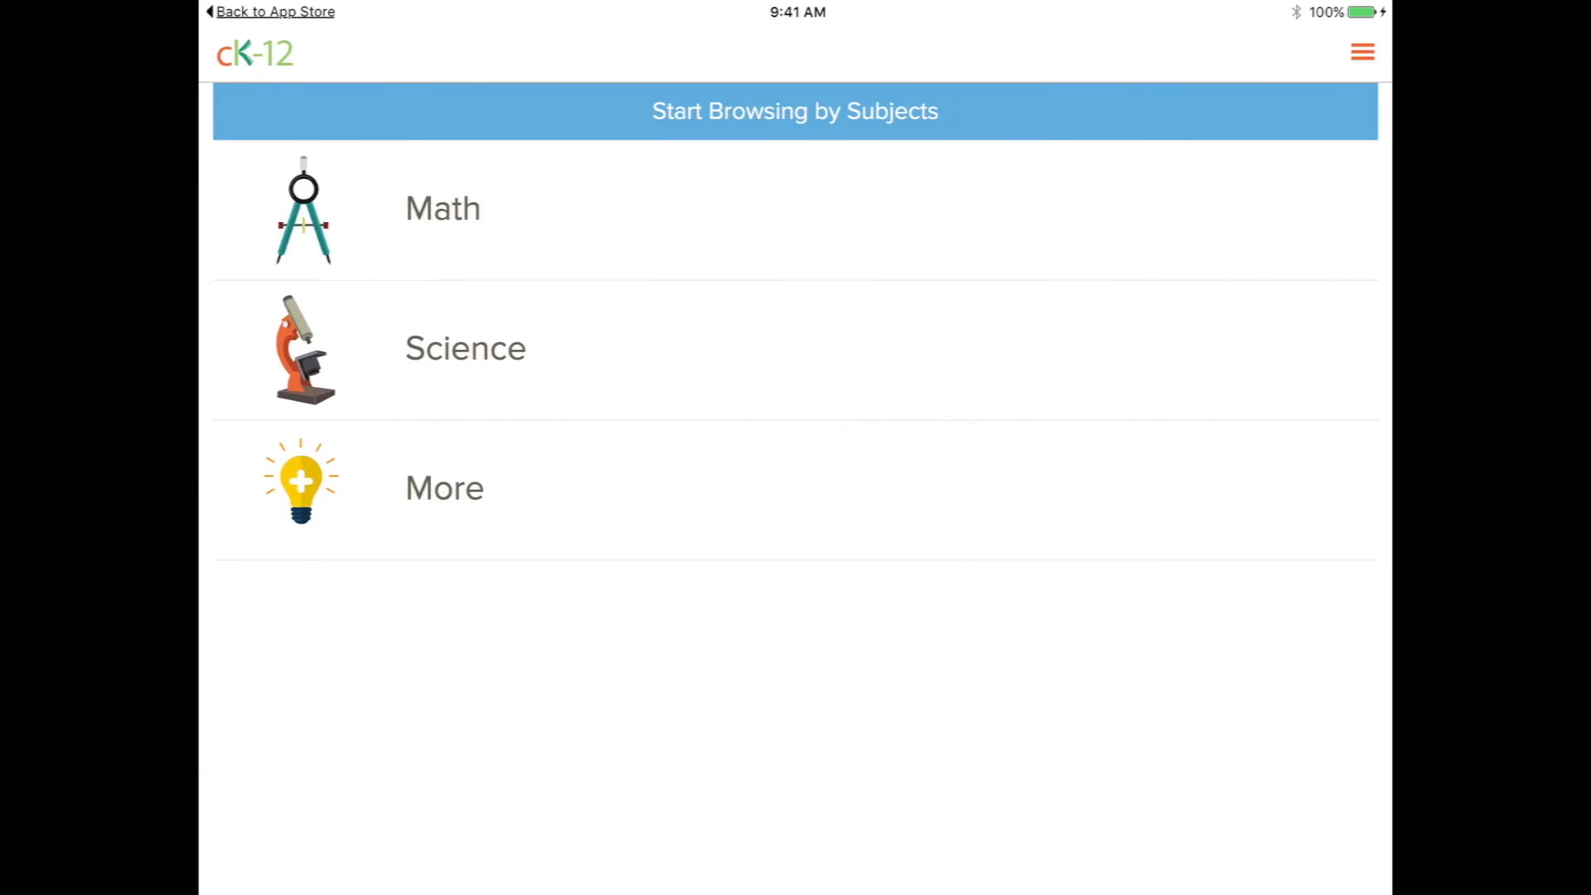
click(445, 487)
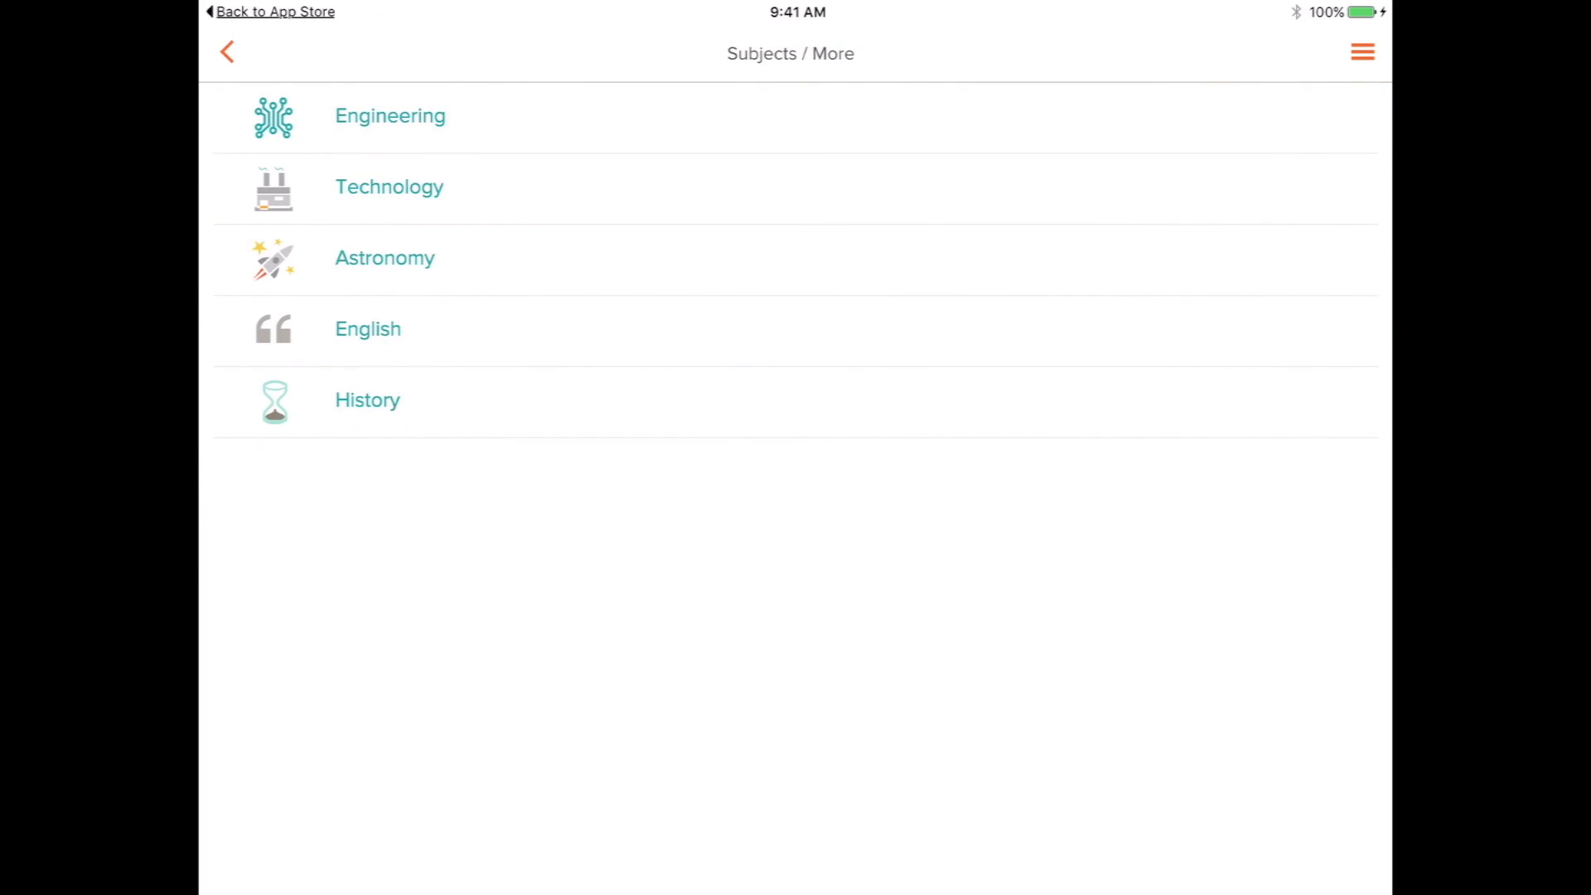
click(390, 116)
click(591, 656)
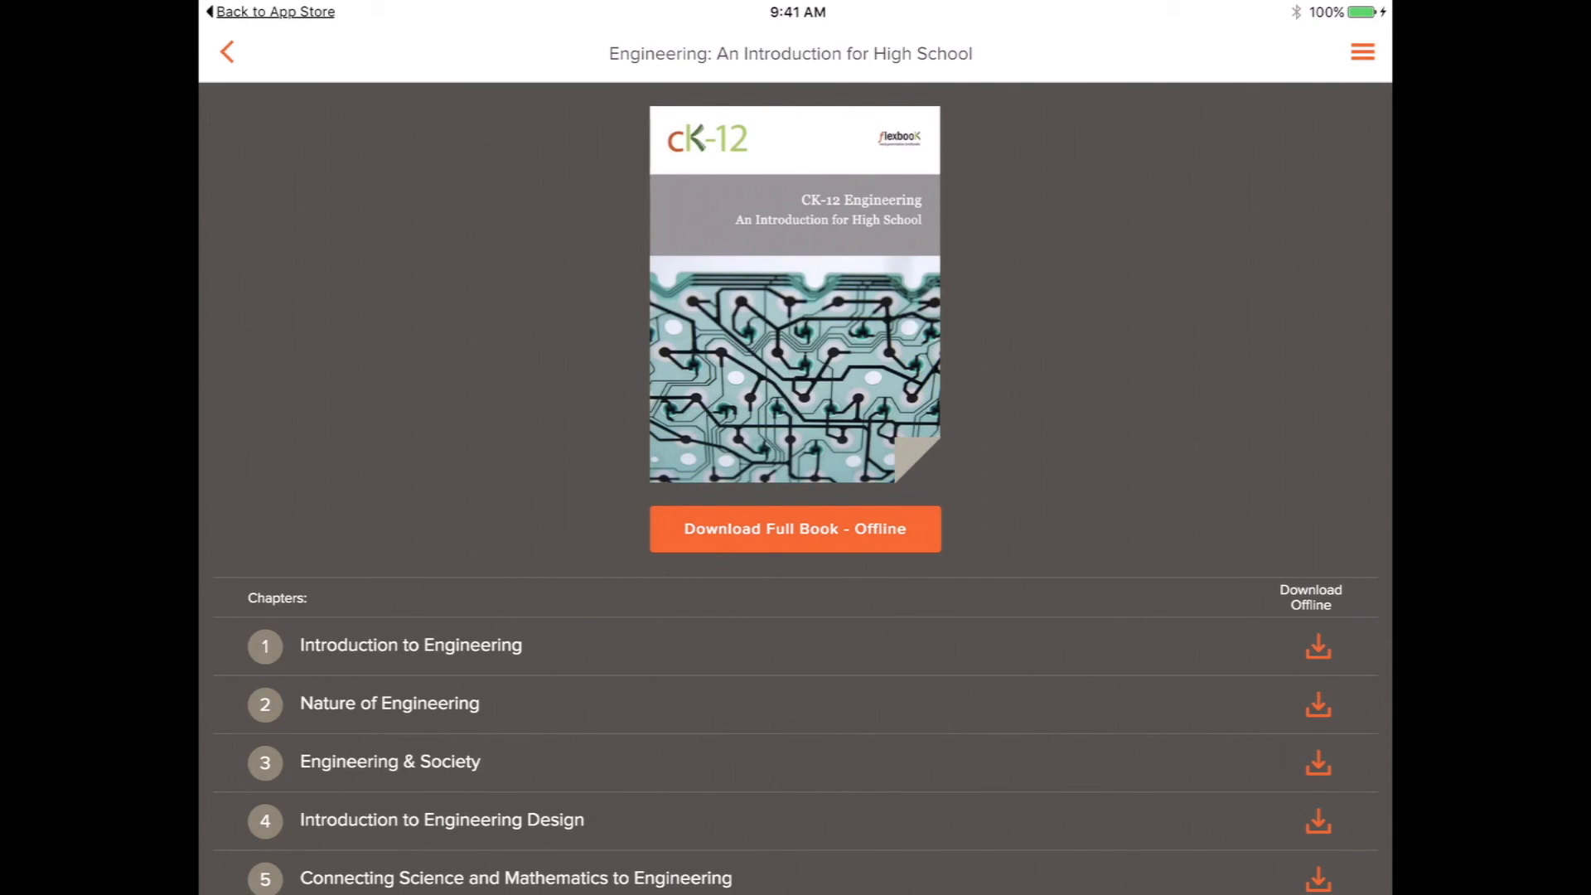
click(794, 529)
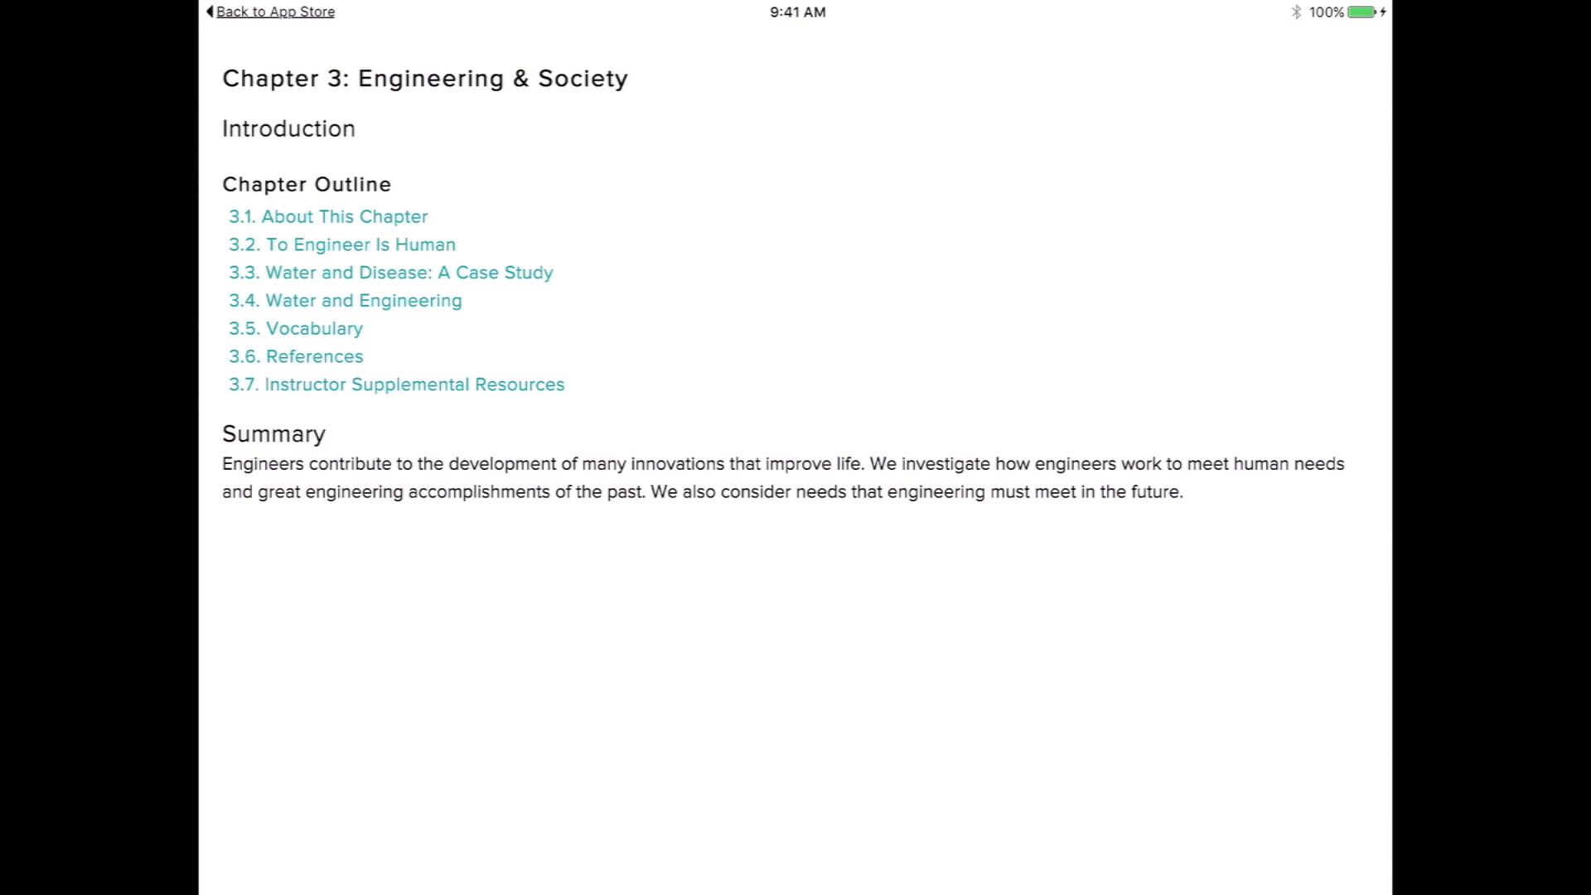
- View section 3.2, To Engineer Is Human, in the engineering book and check the Offline Library for the downloaded book
click(343, 245)
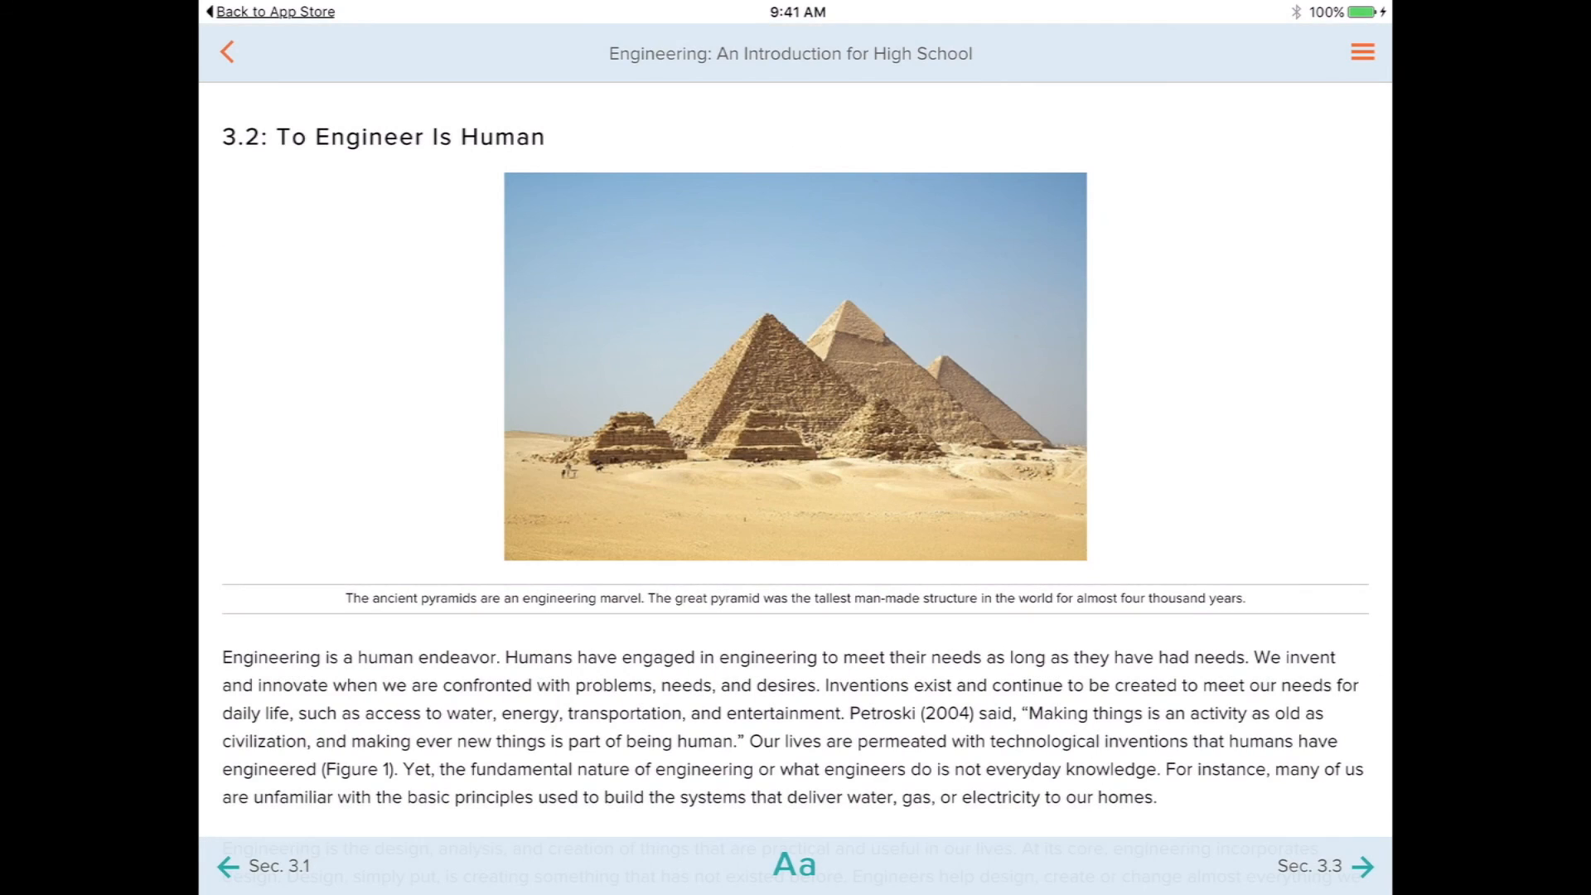
click(1362, 51)
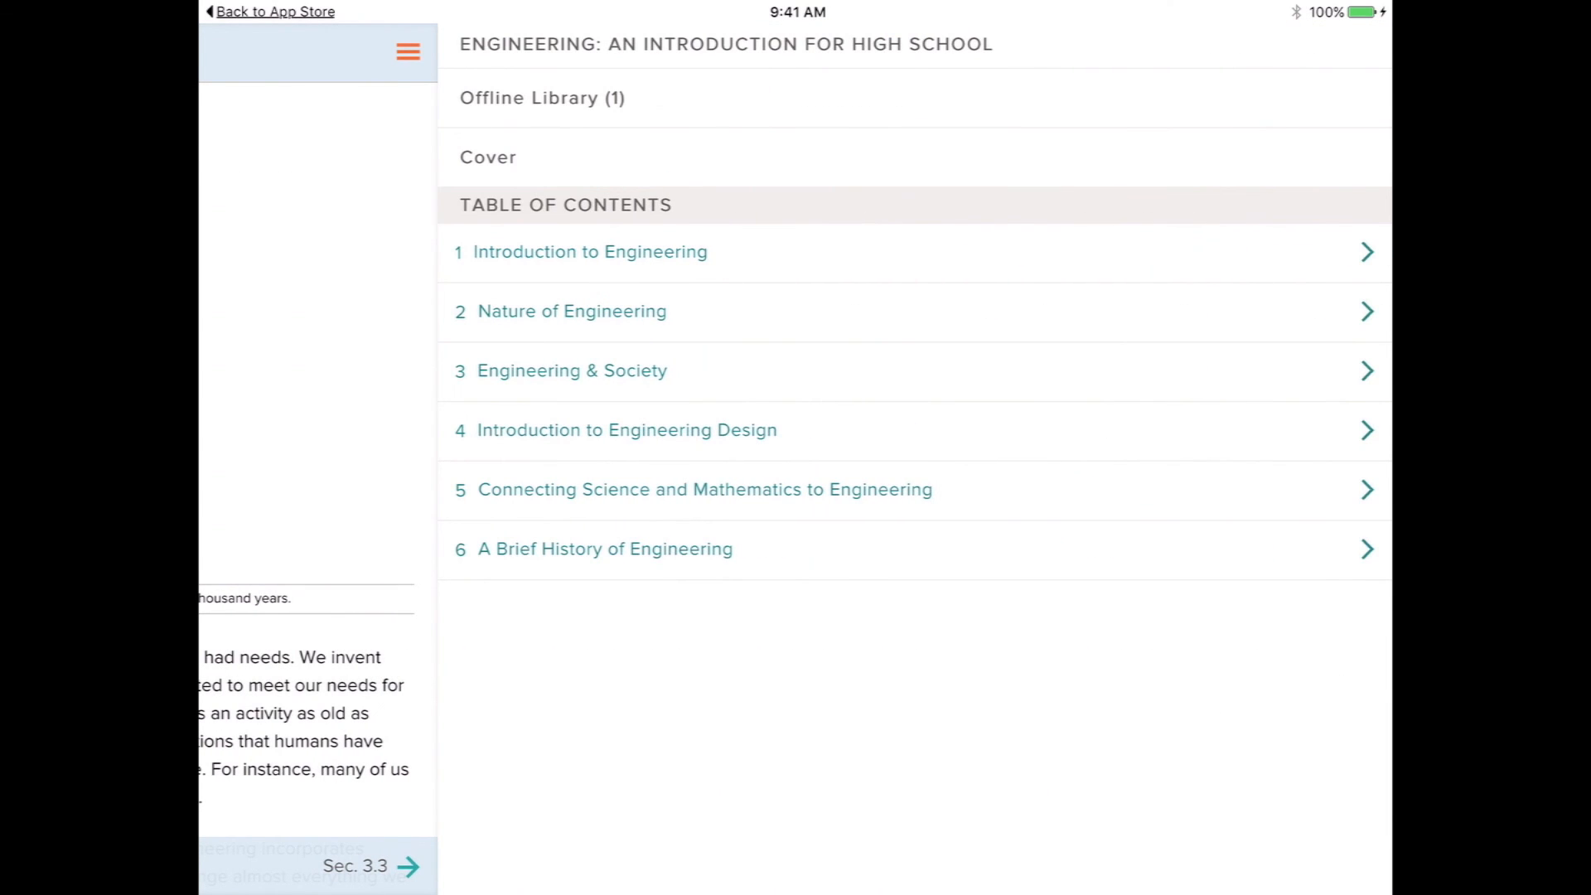
click(543, 98)
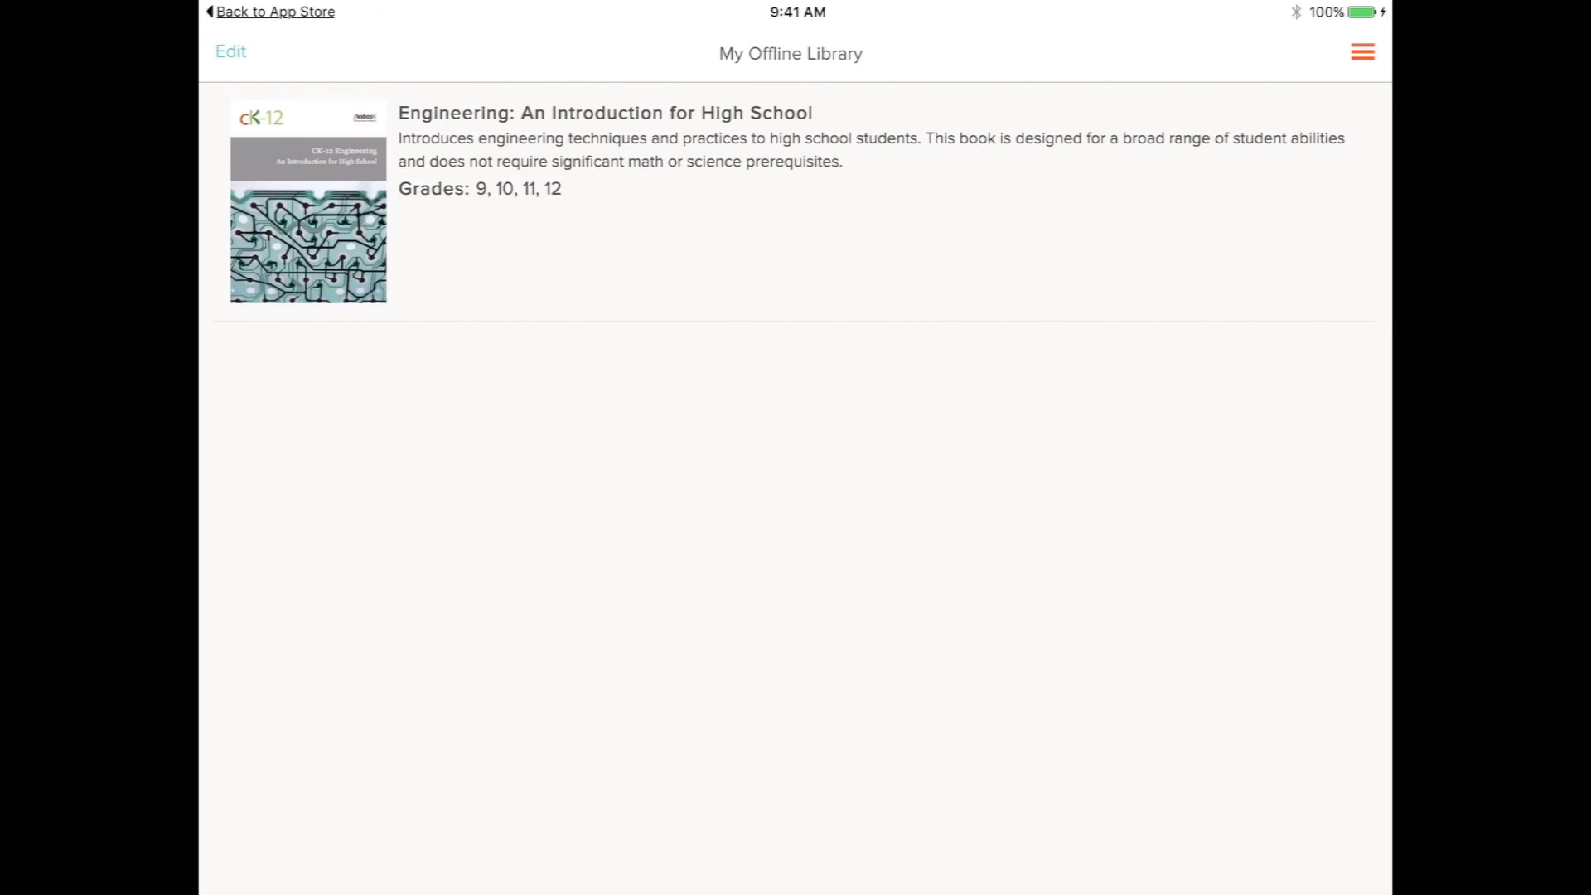
- Download Chapter 2, Using Rational Numbers, of the Algebra FlexBook "CK-12 Middle School Math Concepts - Grade 8" for offline use
click(1362, 51)
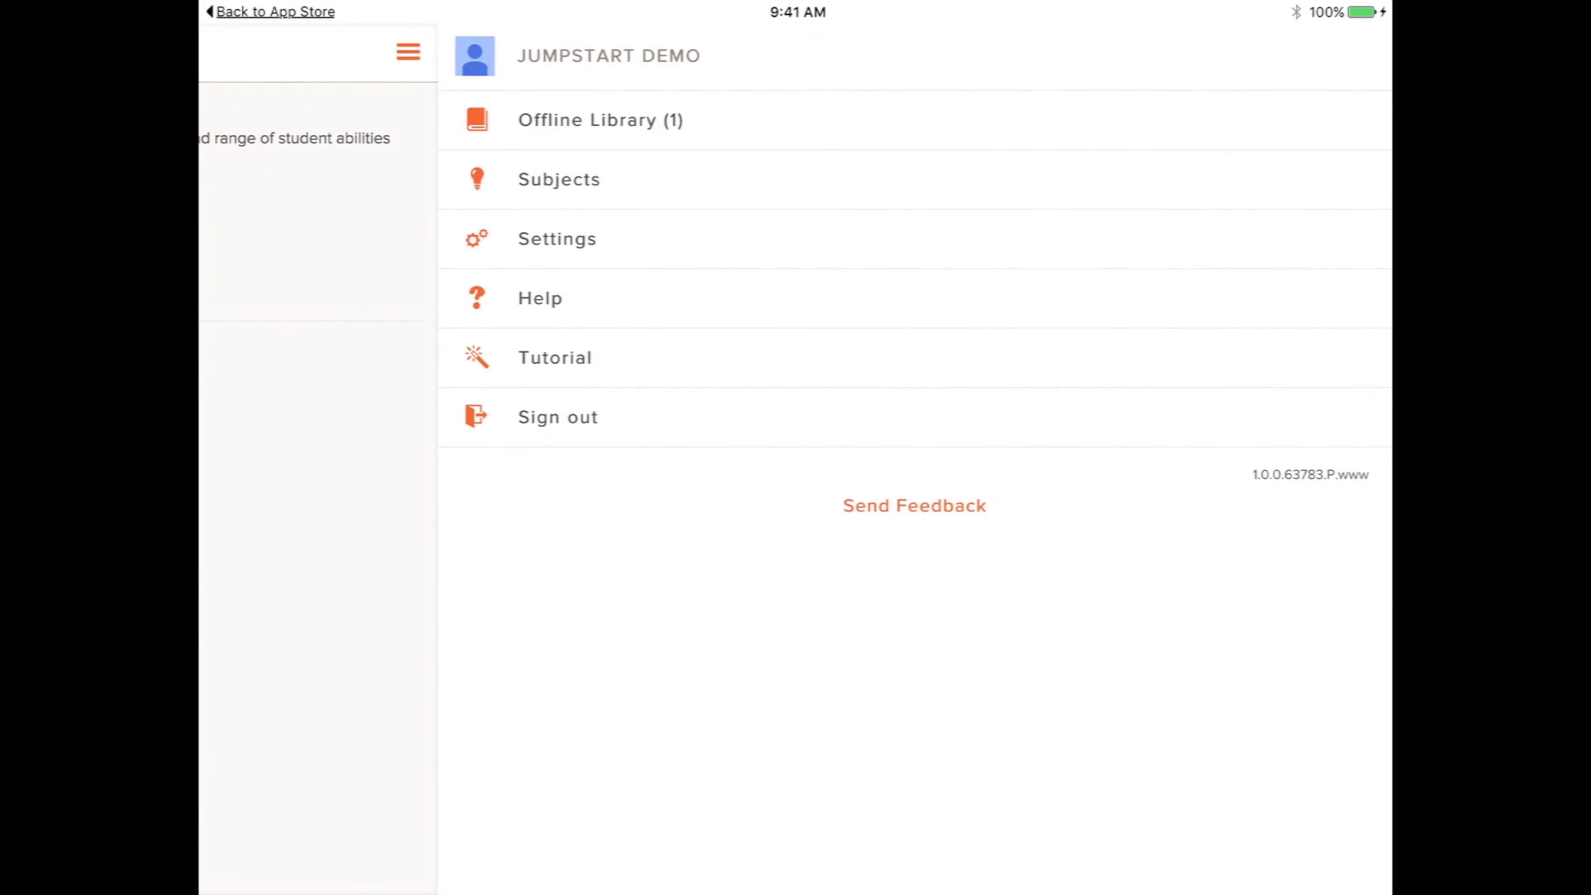
click(559, 179)
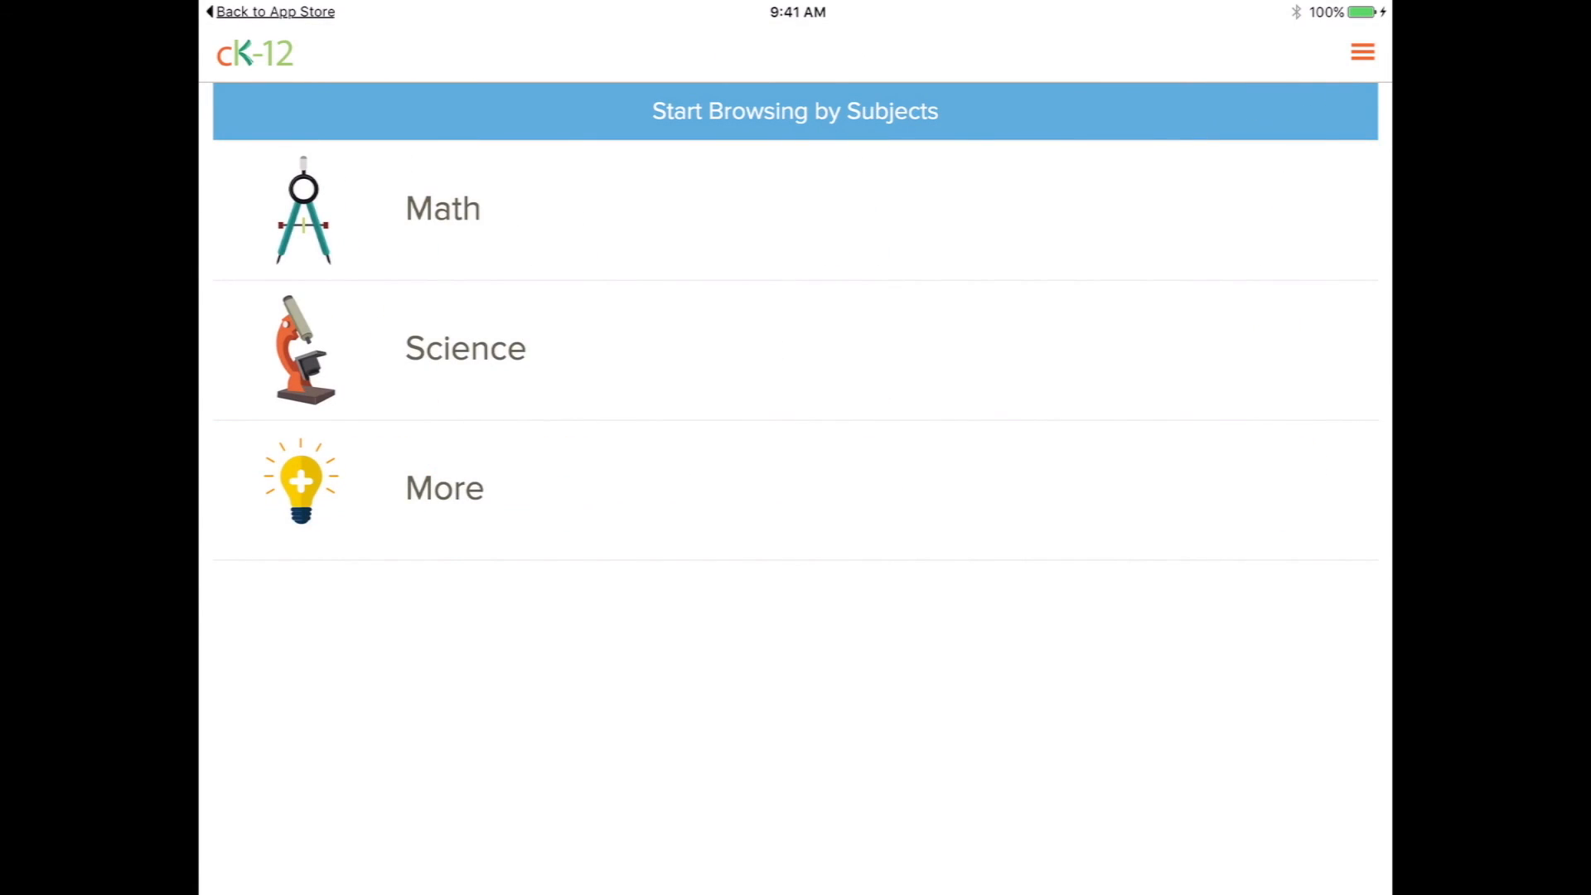
click(443, 209)
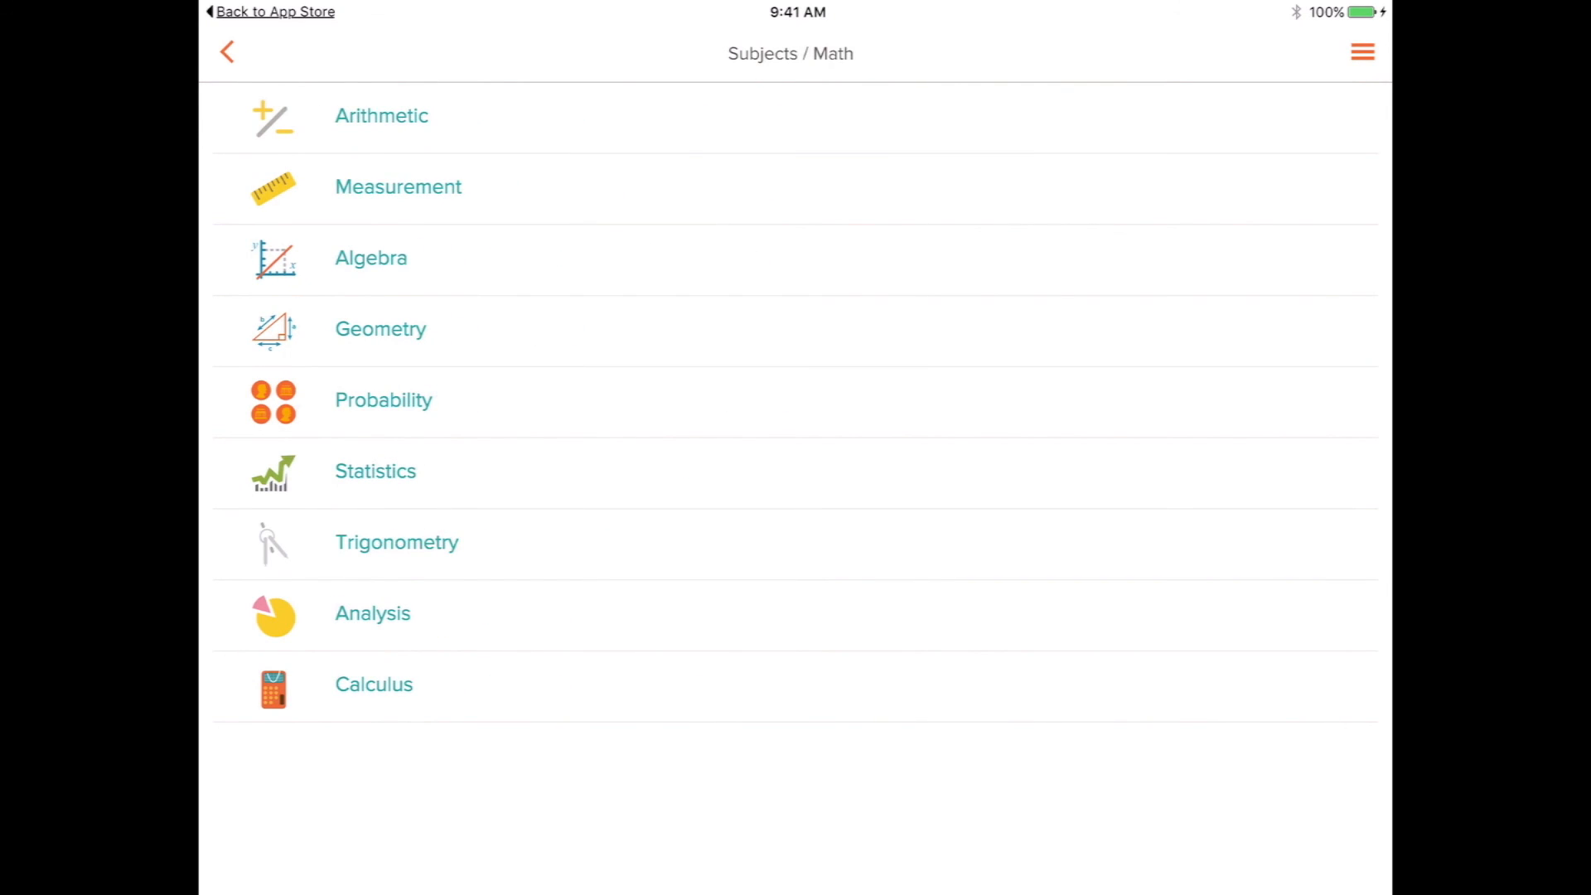
click(371, 258)
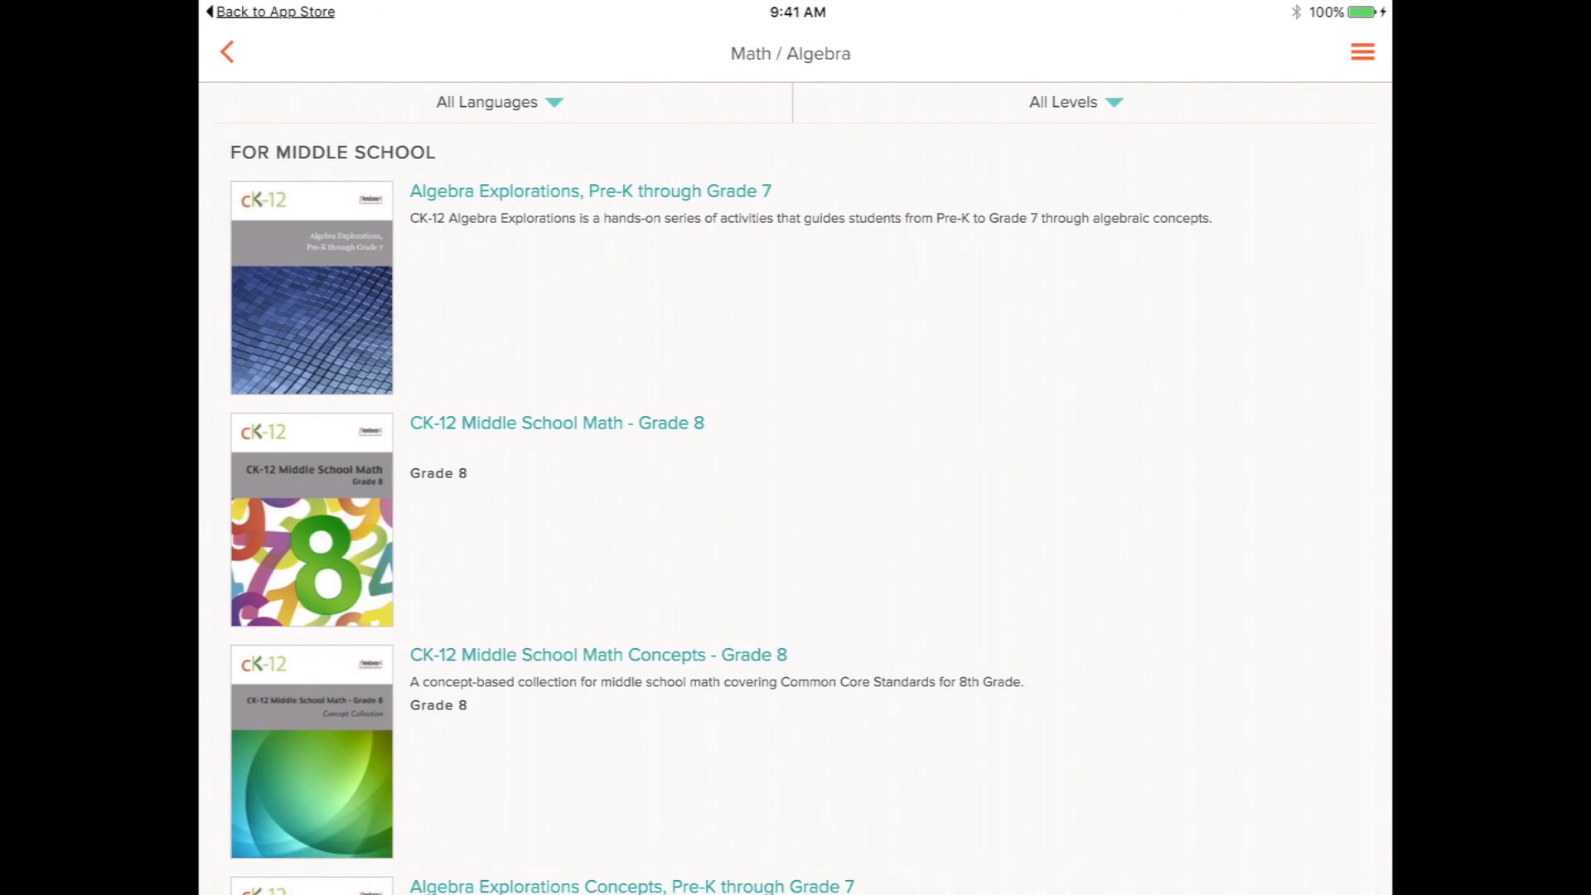
click(598, 654)
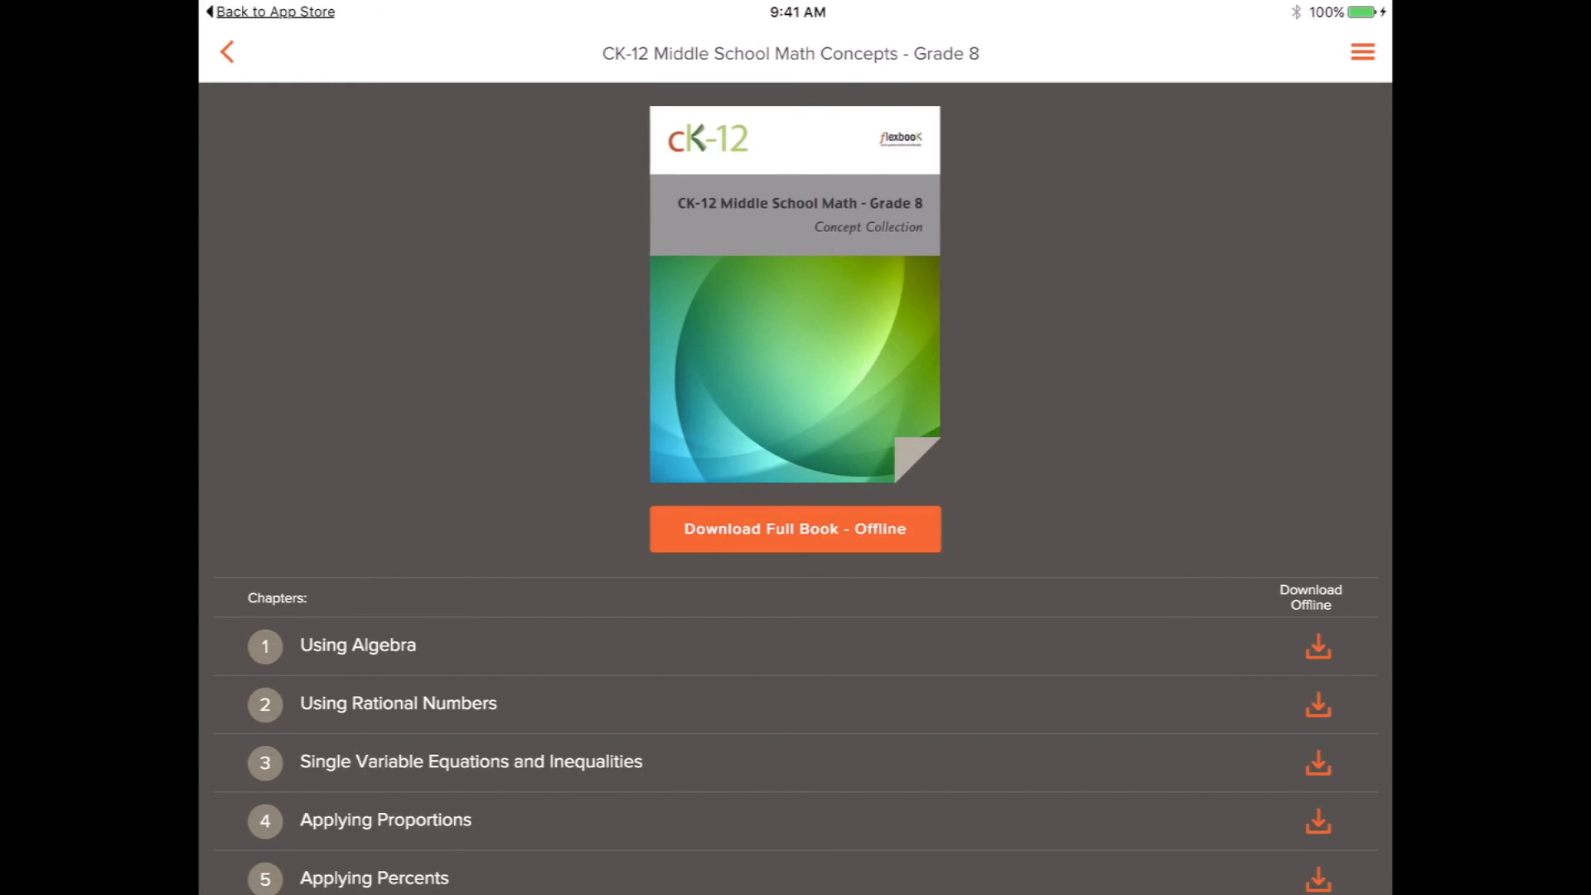
click(1317, 704)
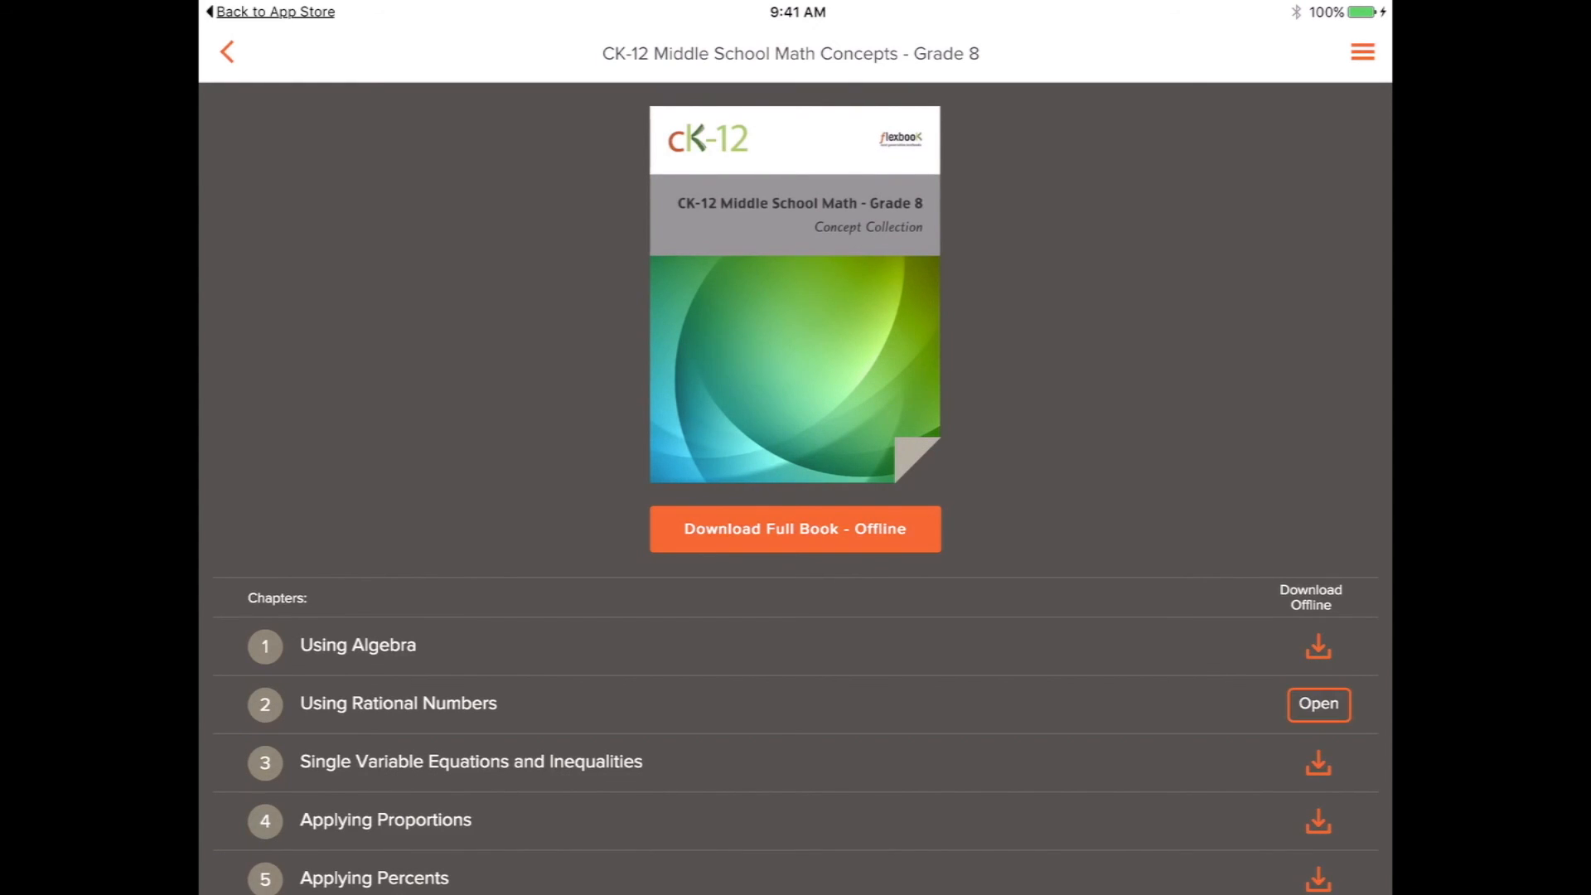
- Open the downloaded Using Rational Numbers chapter and toggle the reader's navigation bars off and back on
click(1318, 704)
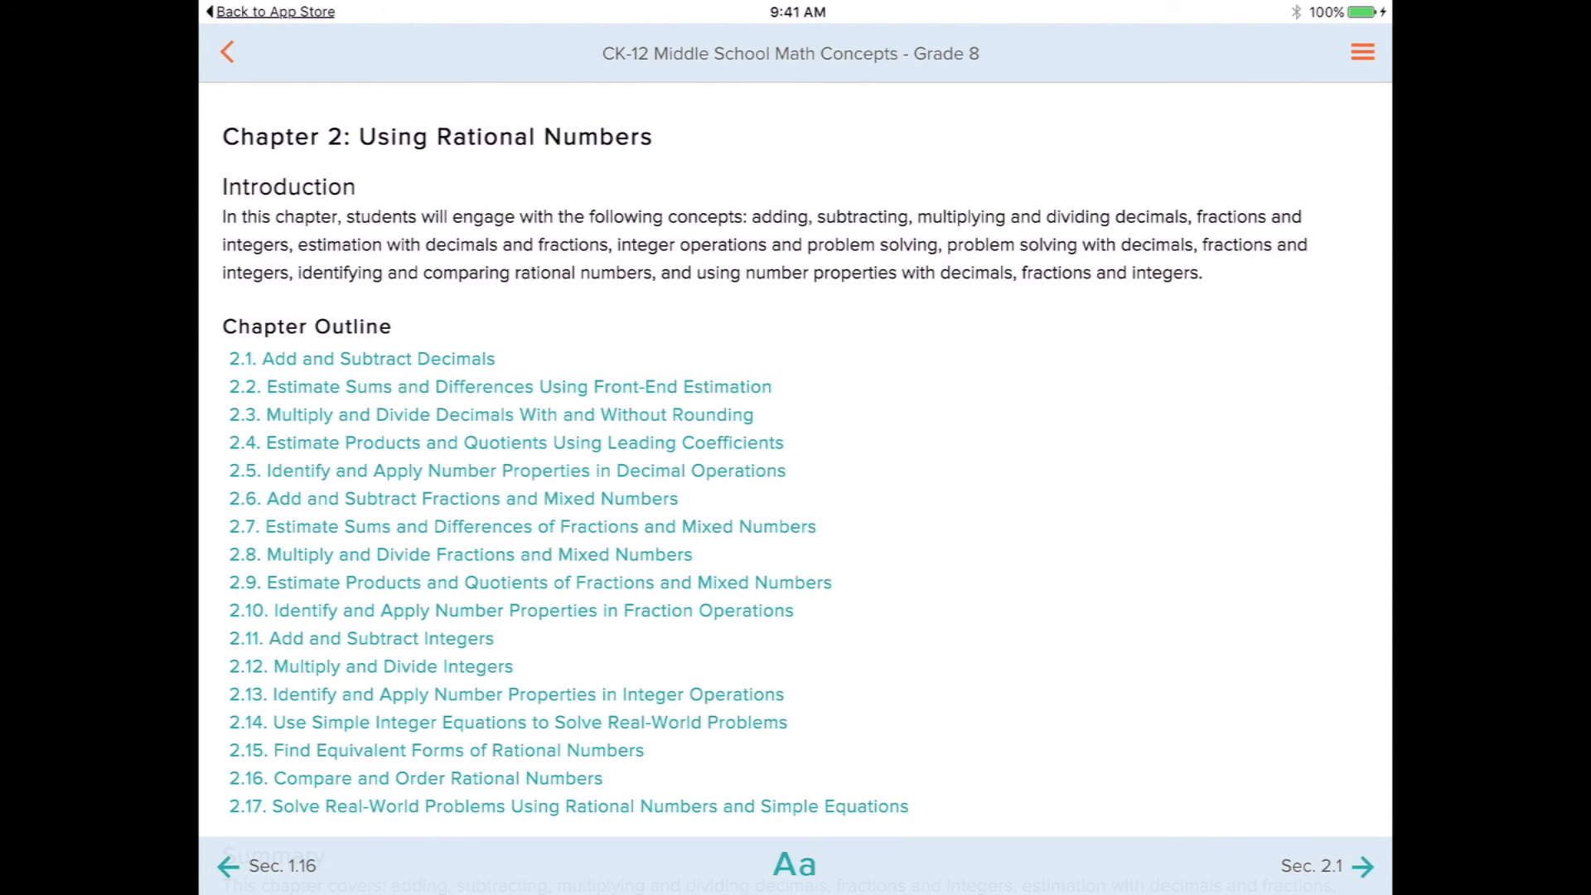
click(1077, 530)
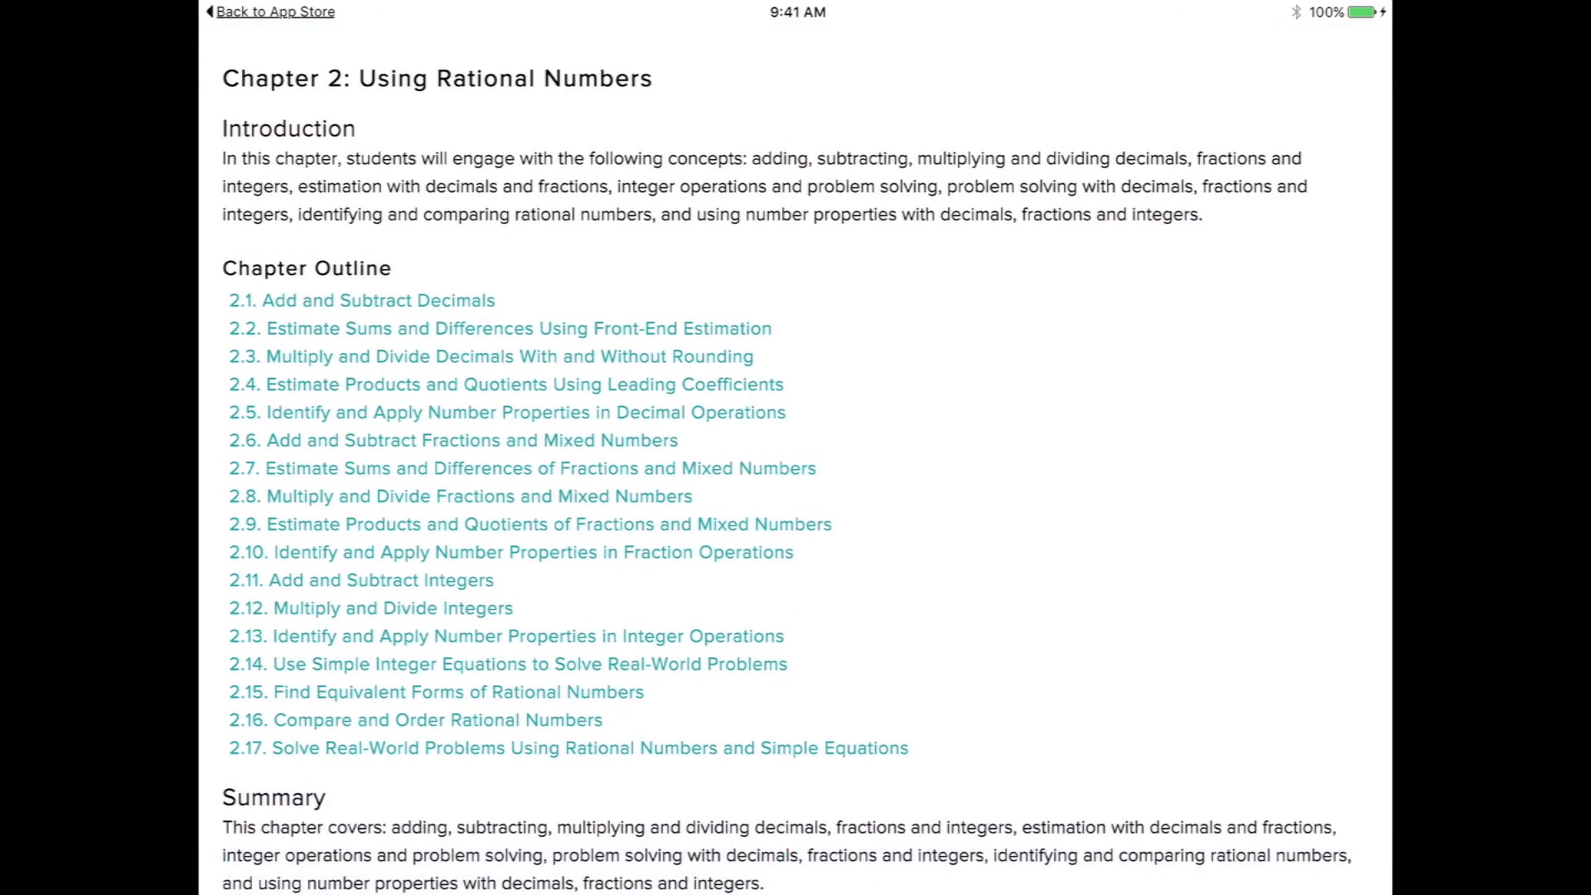
click(1077, 530)
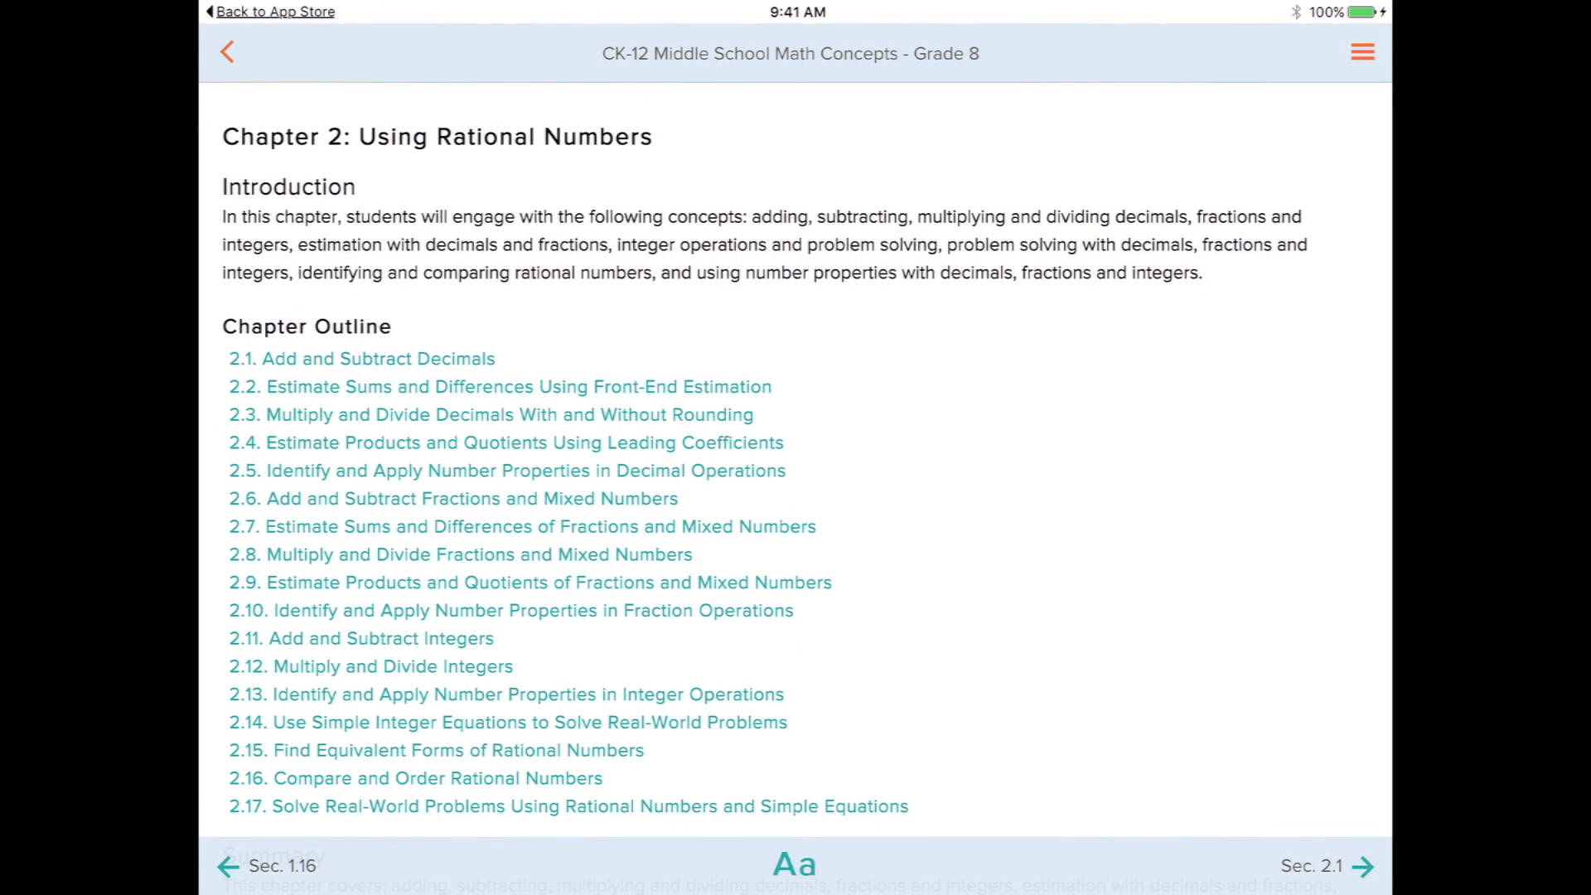
- Return to the Offline Library and open "CK-12 Middle School Math Concepts - Grade 8" from it
click(1363, 51)
click(544, 98)
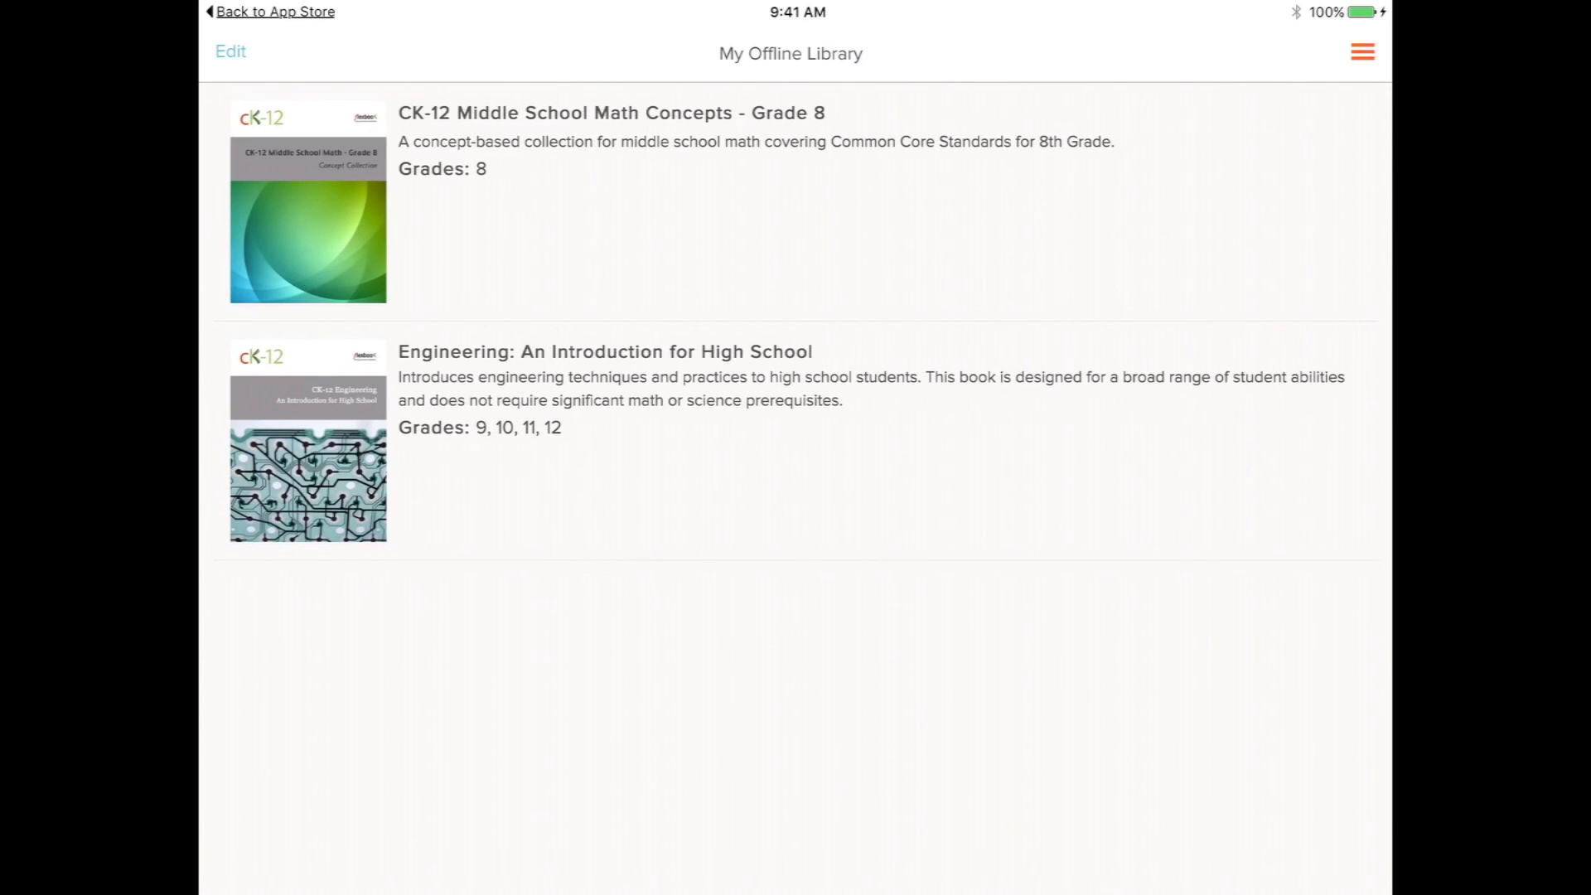
click(611, 141)
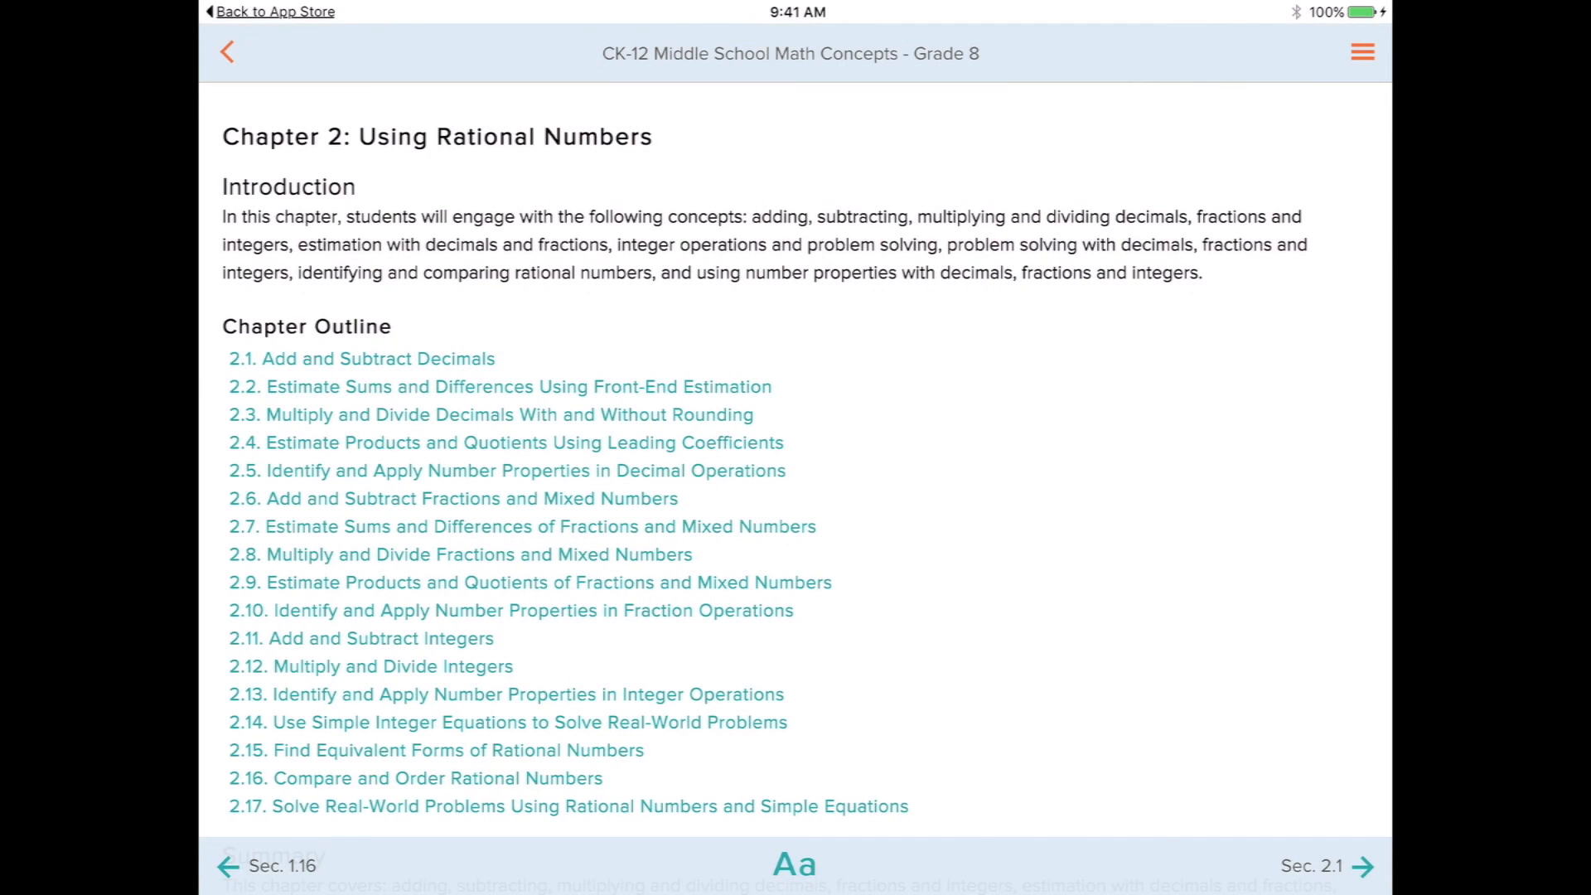